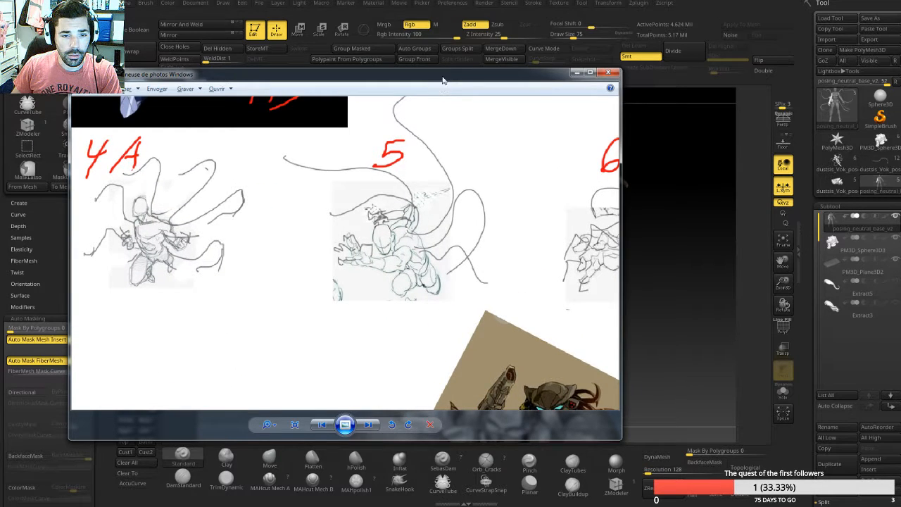
# Step: Move the reference sketch window out of the viewport and switch to the dustsis_Vok_pose_C_V2 tool
pyautogui.moveTo(443, 79); pyautogui.dragTo(414, 80)
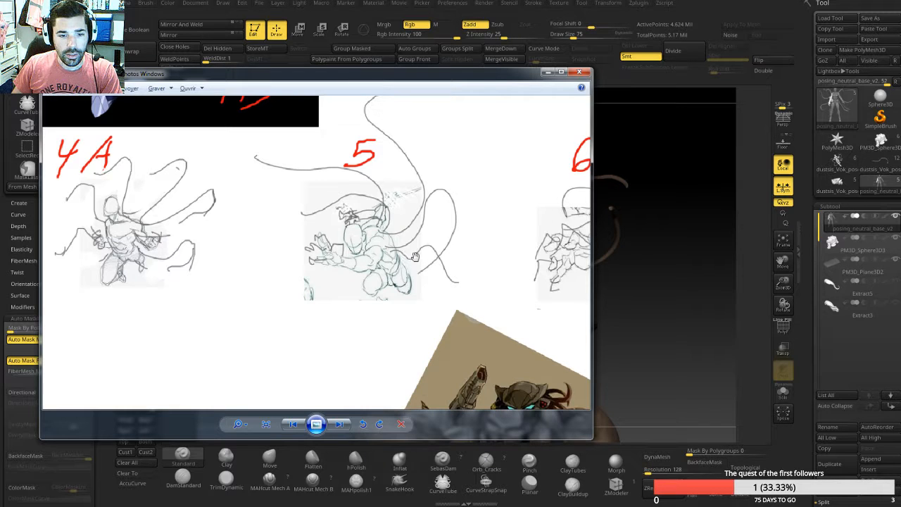
pyautogui.moveTo(479, 79); pyautogui.dragTo(2, 80)
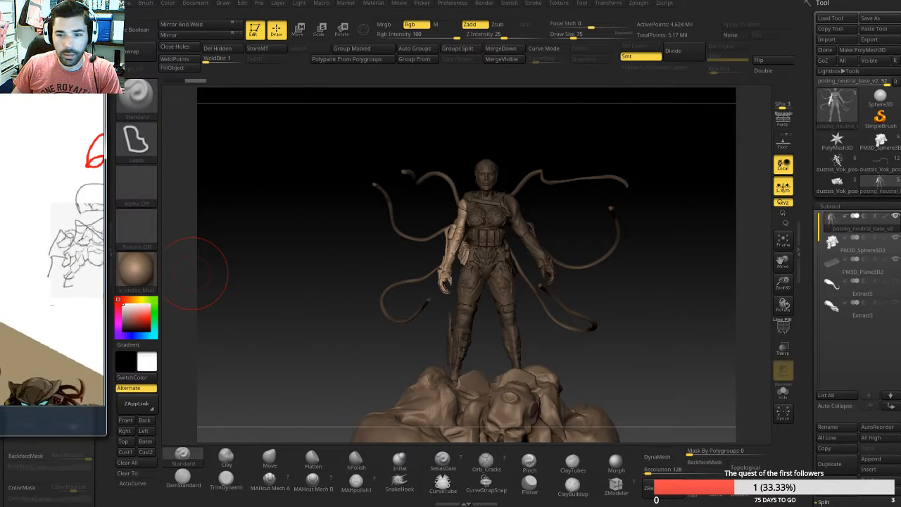
pyautogui.click(888, 163)
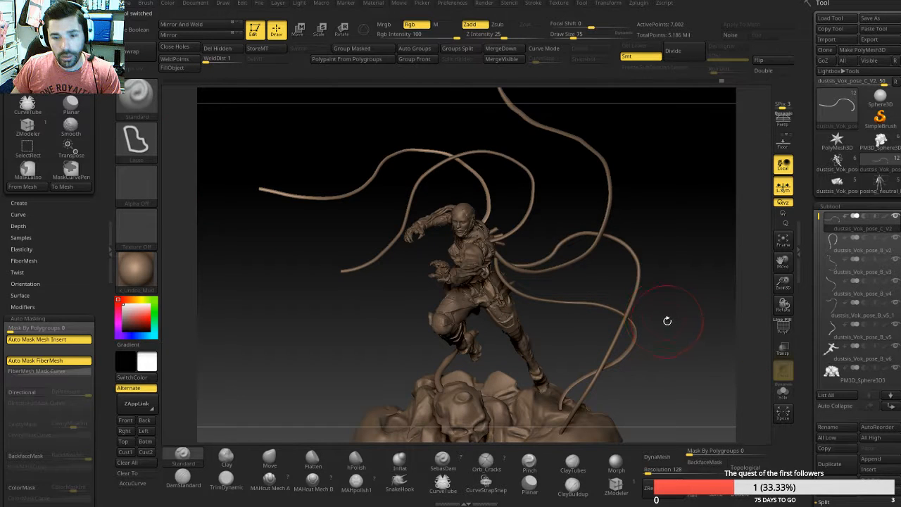
# Step: Compare the leaping figure and its tentacles with reference sketch 5 from the front, side and back
pyautogui.moveTo(656, 318)
pyautogui.keyDown('alt'); pyautogui.mouseDown()
pyautogui.moveTo(628, 316)
pyautogui.moveTo(639, 354)
pyautogui.moveTo(635, 328)
pyautogui.moveTo(656, 352)
pyautogui.moveTo(641, 325)
pyautogui.moveTo(658, 326)
pyautogui.moveTo(603, 330)
pyautogui.moveTo(660, 327)
pyautogui.moveTo(619, 328)
pyautogui.moveTo(650, 334)
pyautogui.mouseUp(); pyautogui.keyUp('alt')
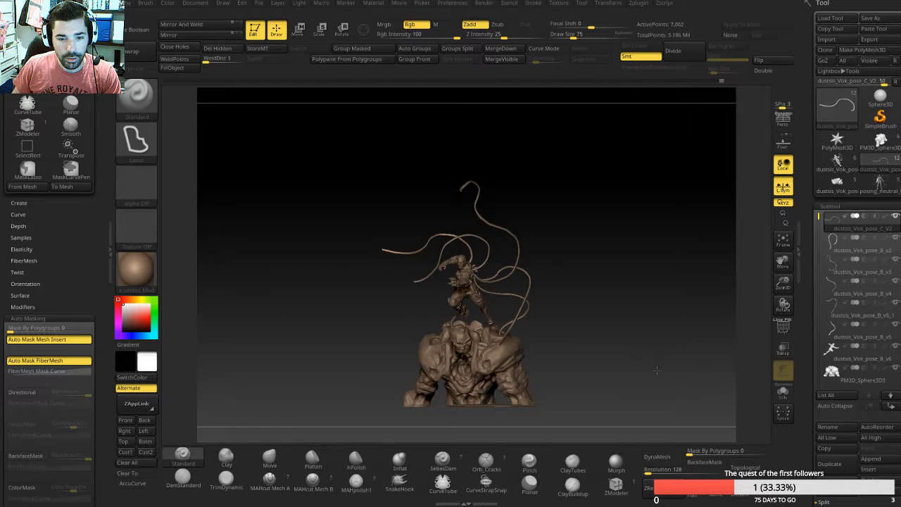
pyautogui.moveTo(656, 370)
pyautogui.mouseDown()
pyautogui.moveTo(656, 362)
pyautogui.moveTo(619, 360)
pyautogui.moveTo(514, 284)
pyautogui.mouseUp()
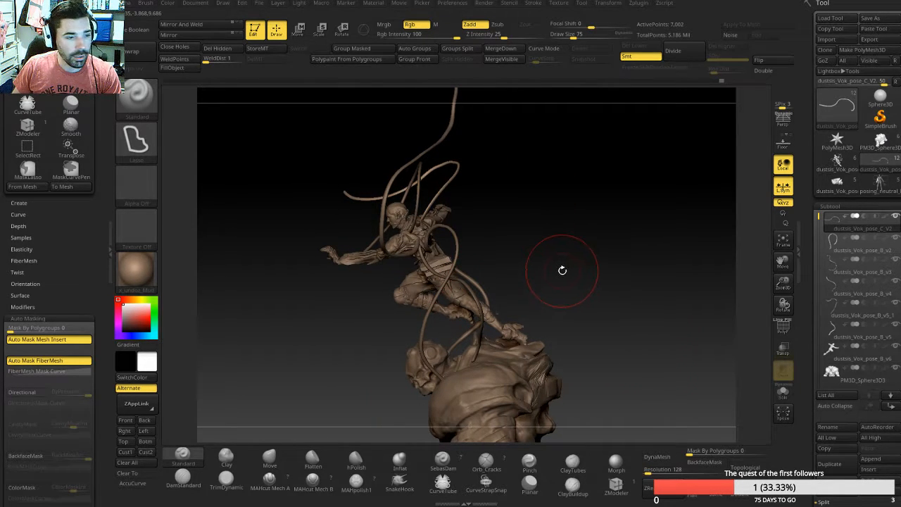
pyautogui.hotkey('alt', 'Tab')
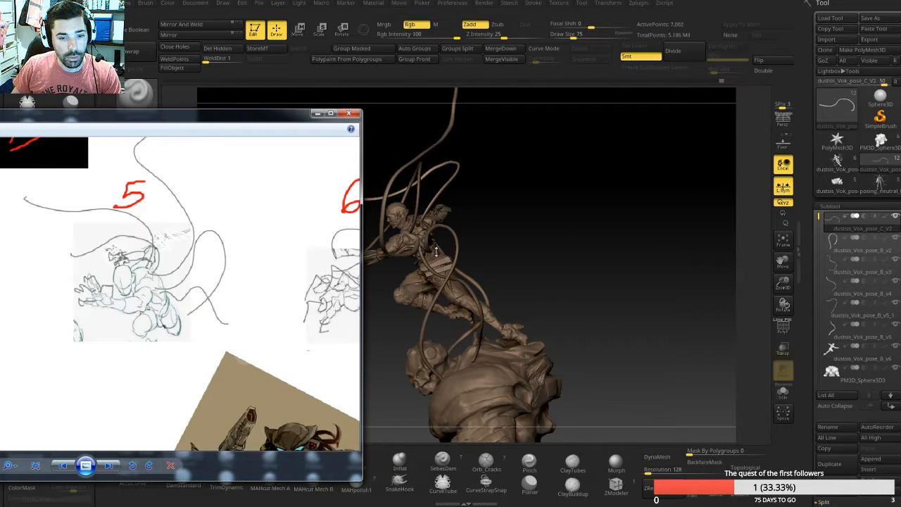
pyautogui.moveTo(530, 244); pyautogui.dragTo(397, 252)
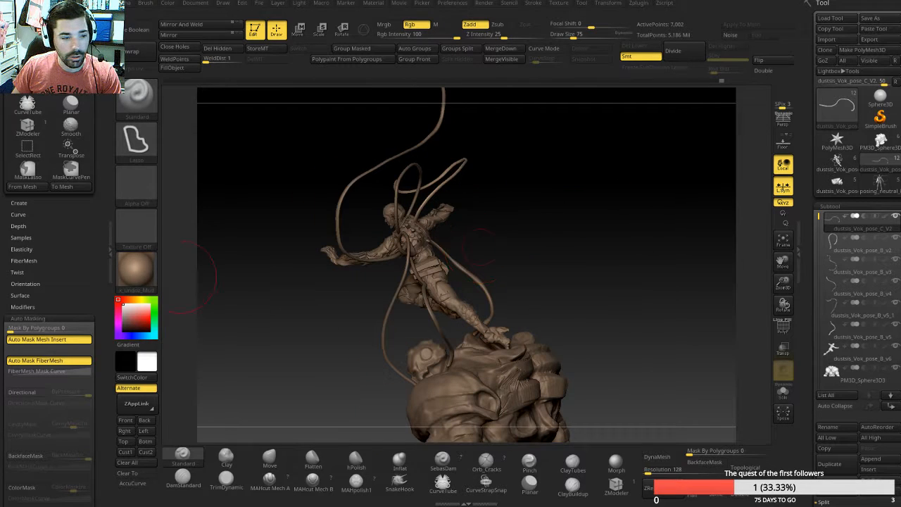
pyautogui.hotkey('alt', 'Tab')
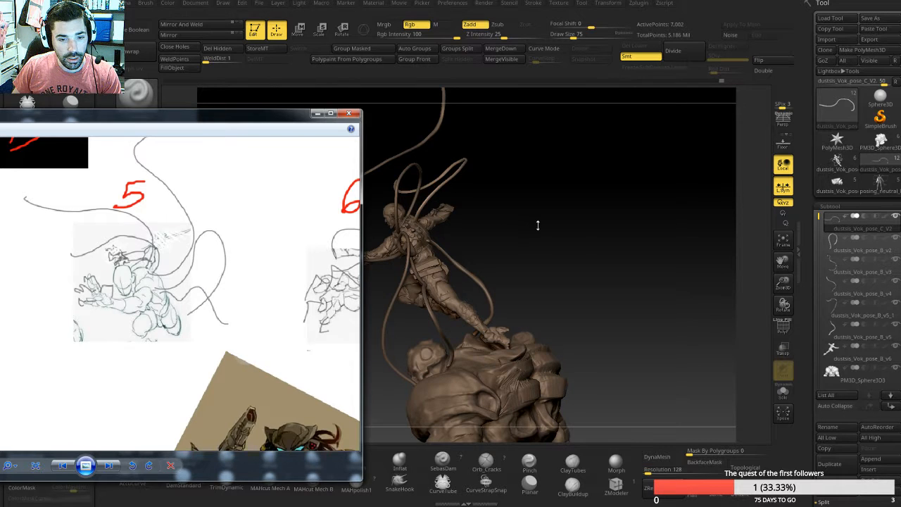
pyautogui.moveTo(537, 225)
pyautogui.mouseDown()
pyautogui.moveTo(662, 216)
pyautogui.moveTo(649, 214)
pyautogui.moveTo(662, 240)
pyautogui.moveTo(662, 231)
pyautogui.moveTo(616, 272)
pyautogui.mouseUp()
pyautogui.moveTo(542, 282); pyautogui.dragTo(782, 190)
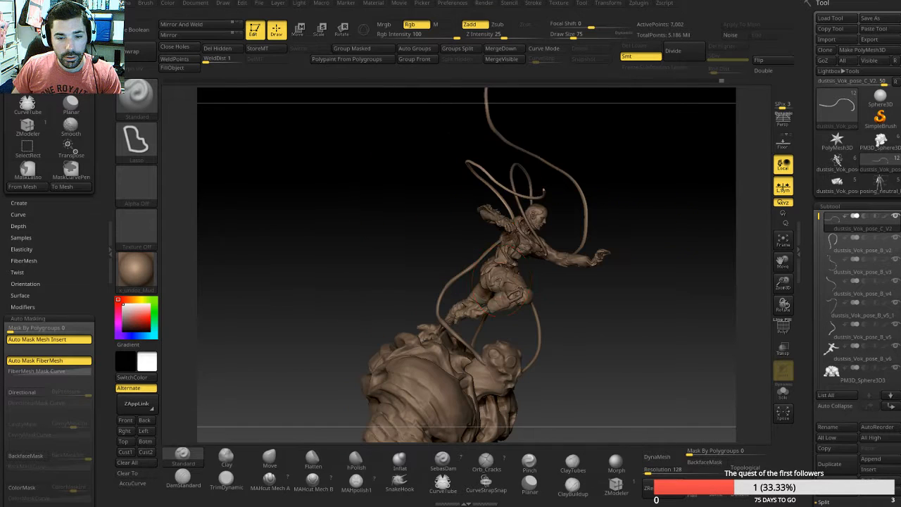
# Step: Select the leaping figure's subtool and adjust its torso shape from several angles with the Move brush
pyautogui.keyDown('alt'); pyautogui.click(501, 278); pyautogui.keyUp('alt')
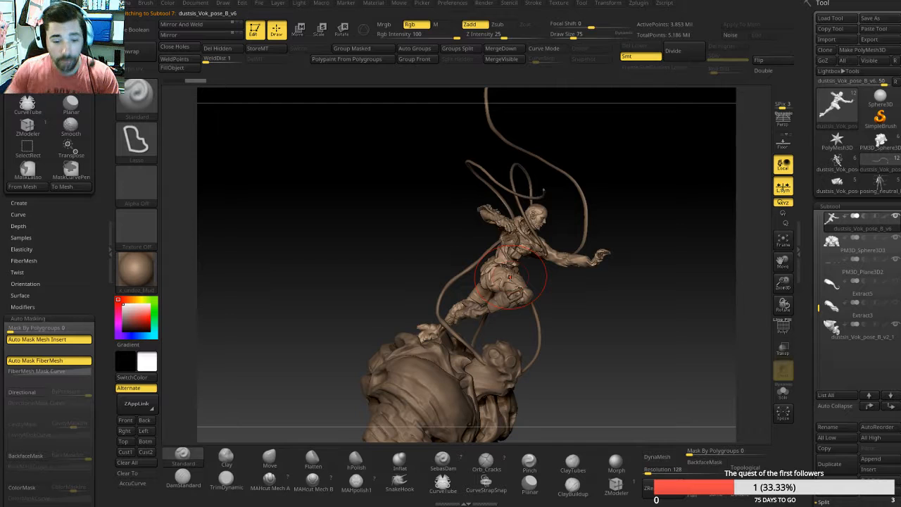
pyautogui.press('b')
pyautogui.press('m')
pyautogui.press('v')
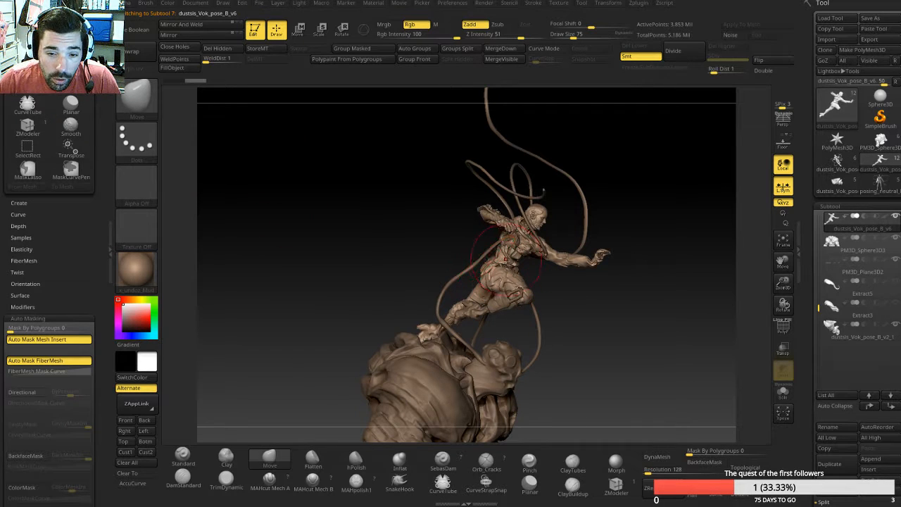
pyautogui.moveTo(448, 232)
pyautogui.mouseDown()
pyautogui.moveTo(495, 250)
pyautogui.moveTo(499, 226)
pyautogui.mouseUp()
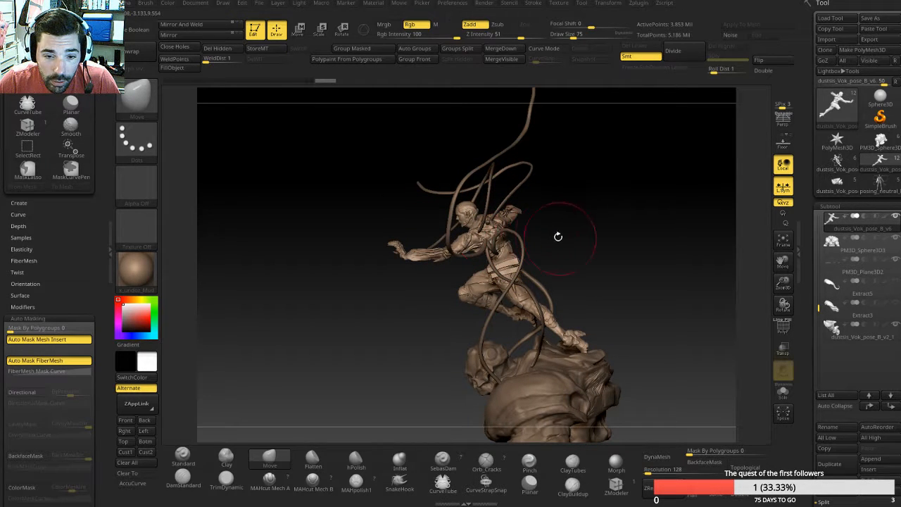
pyautogui.moveTo(585, 252); pyautogui.dragTo(445, 250)
pyautogui.moveTo(383, 246)
pyautogui.mouseDown()
pyautogui.moveTo(339, 247)
pyautogui.moveTo(359, 330)
pyautogui.mouseUp()
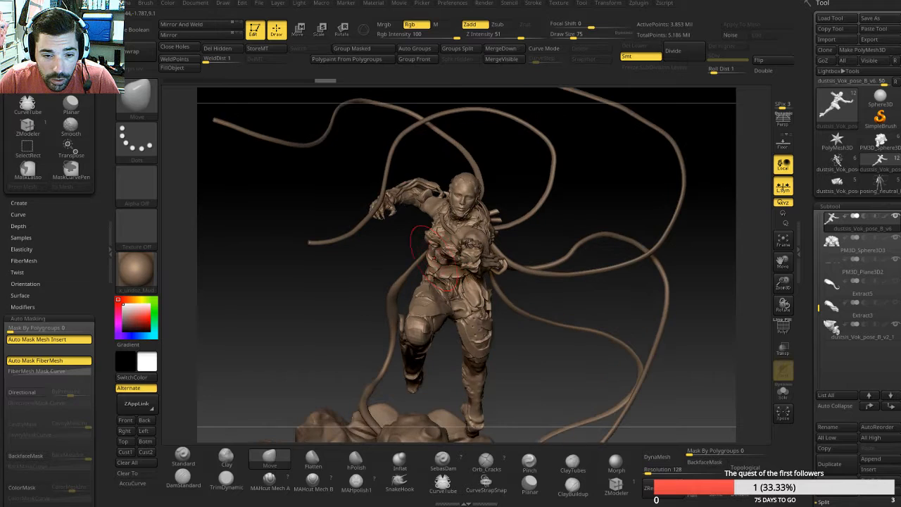
pyautogui.moveTo(378, 250); pyautogui.dragTo(521, 273)
pyautogui.keyDown('alt'); pyautogui.moveTo(471, 255); pyautogui.dragTo(627, 258); pyautogui.keyUp('alt')
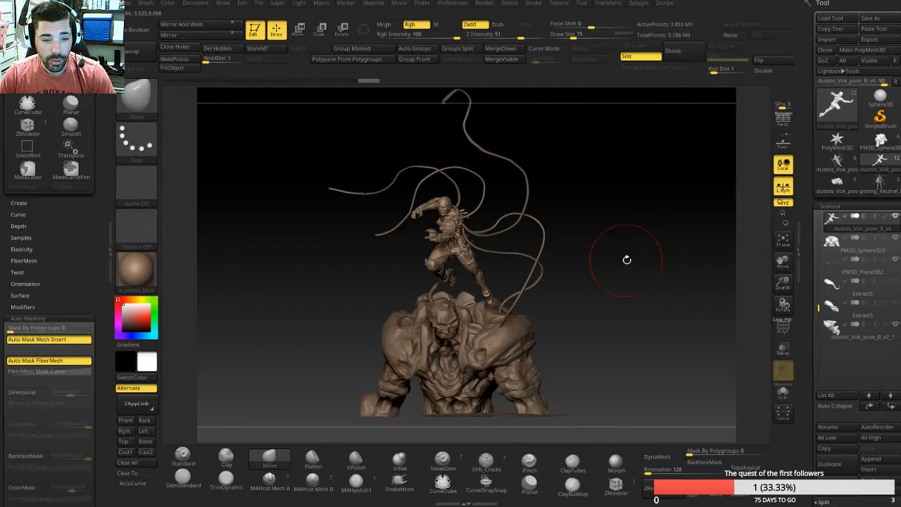
# Step: Examine the other pose references, from sketches 5 and 6 to images 7 and 8, on the reference sheet
pyautogui.click(1, 170)
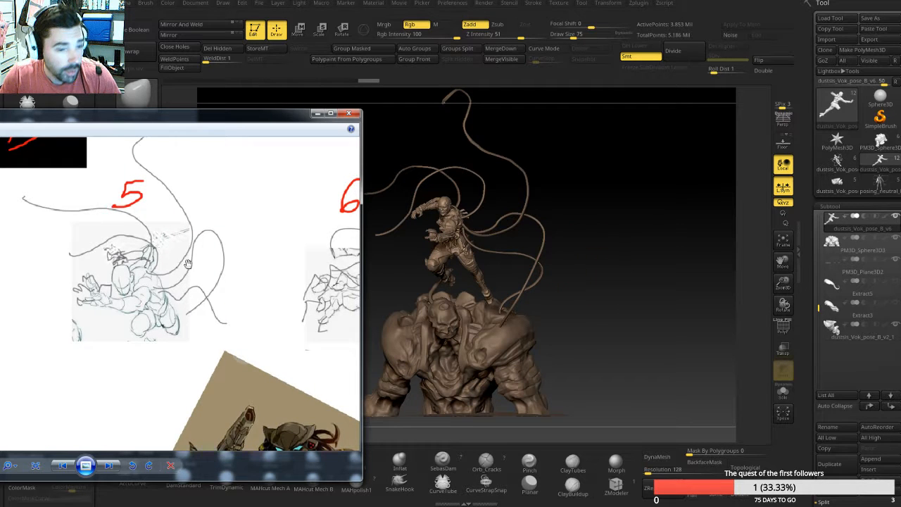
pyautogui.moveTo(227, 281)
pyautogui.mouseDown()
pyautogui.moveTo(200, 289)
pyautogui.moveTo(220, 295)
pyautogui.moveTo(216, 305)
pyautogui.moveTo(228, 313)
pyautogui.moveTo(77, 279)
pyautogui.mouseUp()
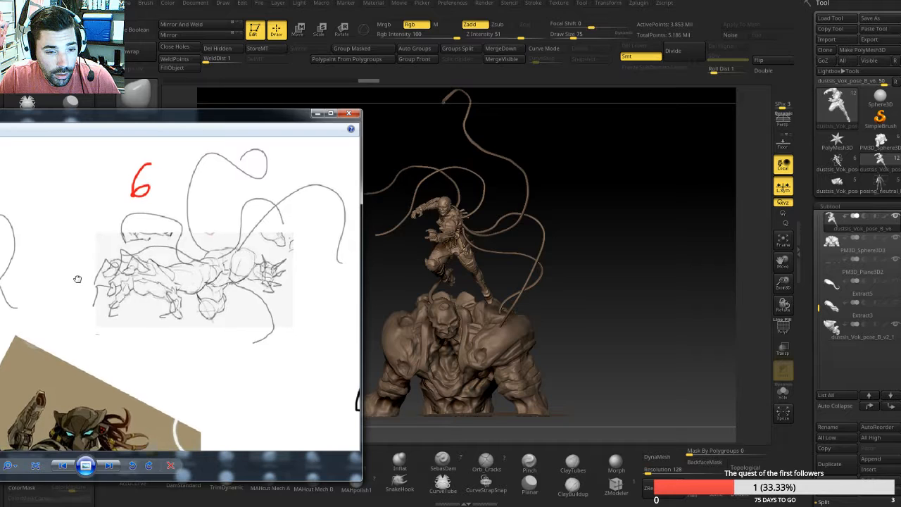
pyautogui.moveTo(246, 300); pyautogui.dragTo(227, 307)
pyautogui.moveTo(217, 275)
pyautogui.mouseDown()
pyautogui.moveTo(87, 248)
pyautogui.moveTo(150, 262)
pyautogui.moveTo(252, 147)
pyautogui.mouseUp()
pyautogui.scroll(-3, 170, 301)
pyautogui.moveTo(82, 332); pyautogui.dragTo(163, 261)
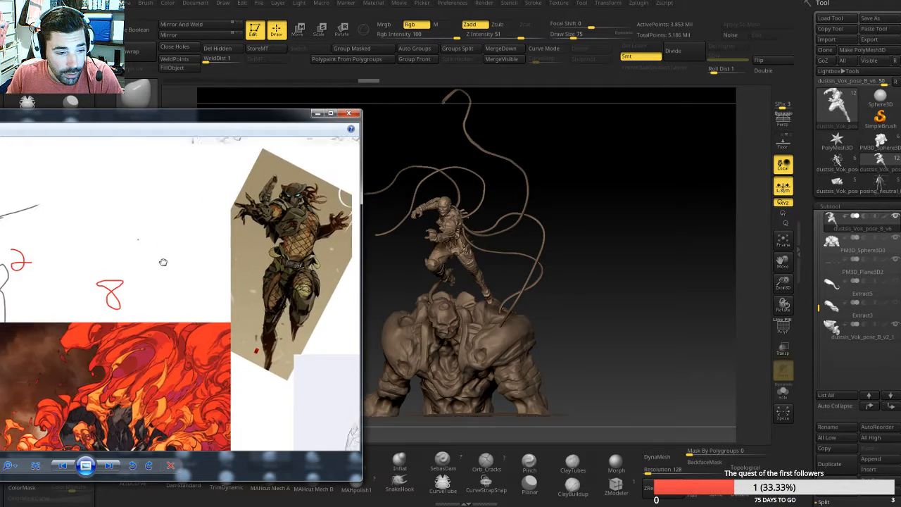
pyautogui.moveTo(149, 418); pyautogui.dragTo(179, 288)
pyautogui.scroll(-3, 162, 289)
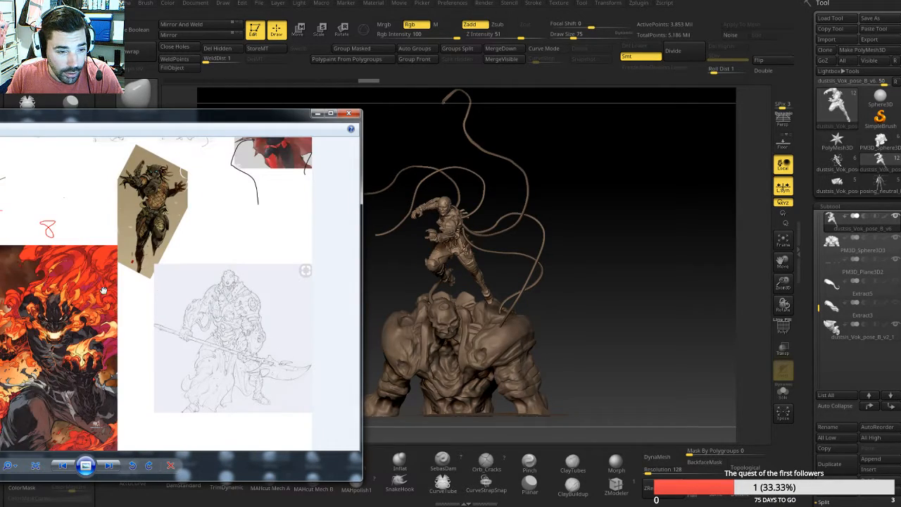
pyautogui.scroll(3, 110, 326)
pyautogui.moveTo(121, 331); pyautogui.dragTo(176, 282)
pyautogui.moveTo(277, 195)
pyautogui.mouseDown()
pyautogui.moveTo(261, 272)
pyautogui.moveTo(175, 372)
pyautogui.mouseUp()
pyautogui.moveTo(230, 180); pyautogui.dragTo(230, 282)
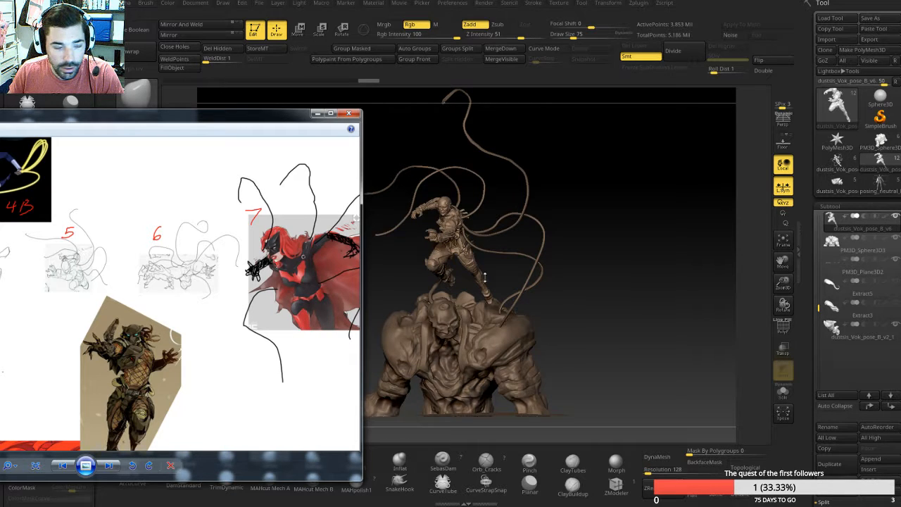
# Step: Isolate the figure's outstretched hand with a lasso mask so that the rest of the body is protected
pyautogui.moveTo(605, 296)
pyautogui.mouseDown()
pyautogui.moveTo(667, 294)
pyautogui.moveTo(622, 340)
pyautogui.moveTo(536, 341)
pyautogui.moveTo(610, 347)
pyautogui.moveTo(602, 398)
pyautogui.mouseUp()
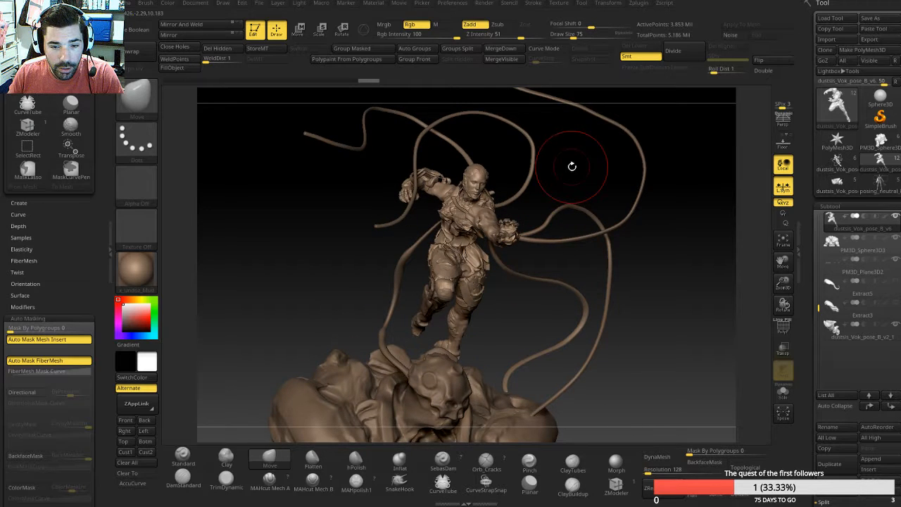
pyautogui.moveTo(571, 166); pyautogui.dragTo(572, 281)
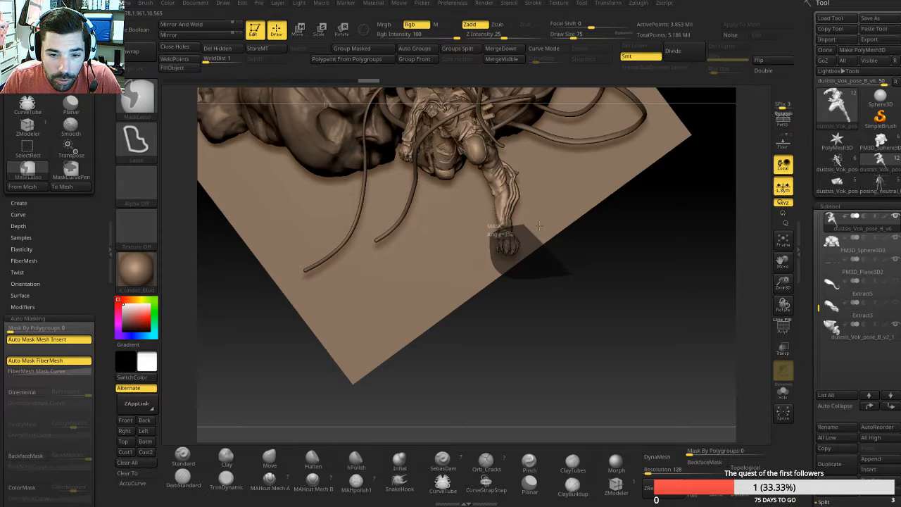
pyautogui.moveTo(572, 267)
pyautogui.mouseDown()
pyautogui.moveTo(573, 296)
pyautogui.moveTo(589, 280)
pyautogui.moveTo(600, 244)
pyautogui.moveTo(584, 261)
pyautogui.mouseUp()
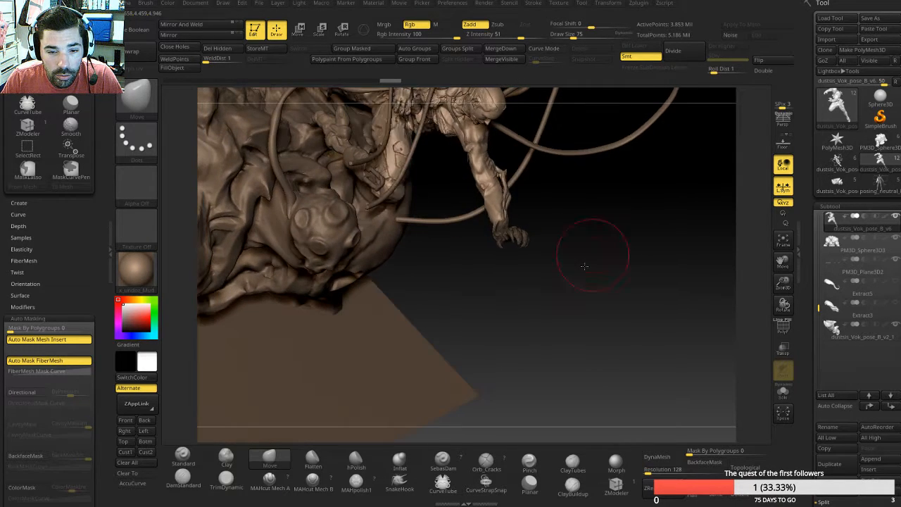
# Step: Rotate the outstretched hand at the wrist with a Transpose line, clear the mask and return to Draw mode
pyautogui.click(343, 33)
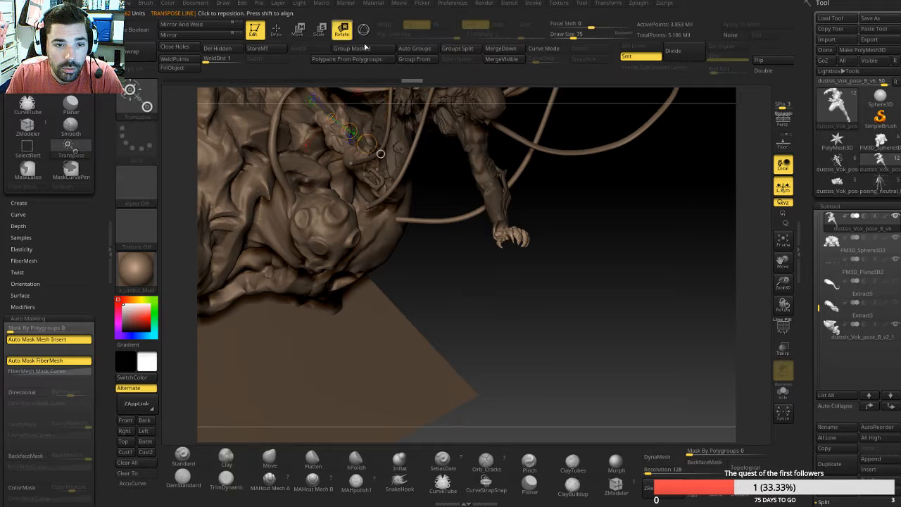
pyautogui.moveTo(544, 214); pyautogui.dragTo(526, 204)
pyautogui.moveTo(521, 246); pyautogui.dragTo(558, 258)
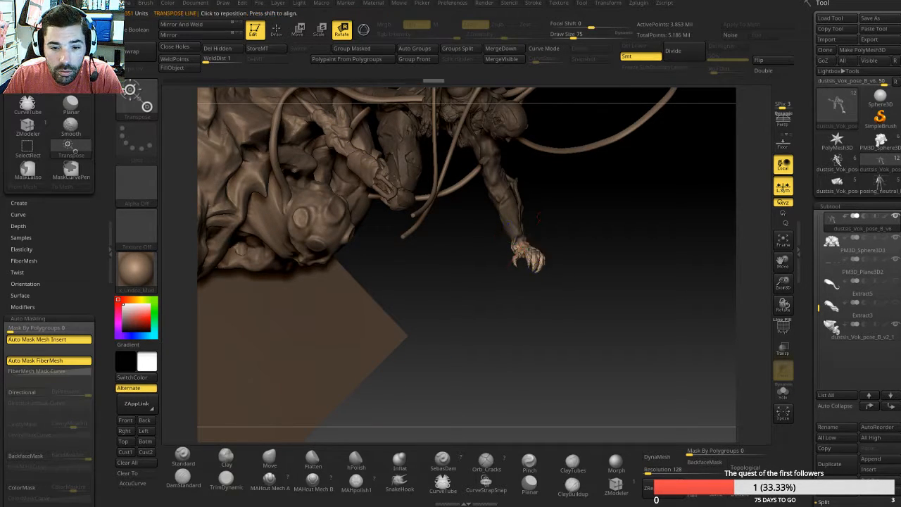
pyautogui.keyDown('ctrl'); pyautogui.moveTo(567, 312); pyautogui.dragTo(491, 236, button='right'); pyautogui.keyUp('ctrl')
pyautogui.moveTo(581, 330)
pyautogui.mouseDown(button='right')
pyautogui.moveTo(507, 324)
pyautogui.moveTo(495, 345)
pyautogui.moveTo(484, 323)
pyautogui.moveTo(484, 332)
pyautogui.mouseUp(button='right')
pyautogui.keyDown('ctrl'); pyautogui.moveTo(484, 333); pyautogui.dragTo(473, 332); pyautogui.keyUp('ctrl')
pyautogui.moveTo(473, 332)
pyautogui.mouseDown(button='right')
pyautogui.moveTo(611, 317)
pyautogui.moveTo(570, 313)
pyautogui.mouseUp(button='right')
pyautogui.press('q')
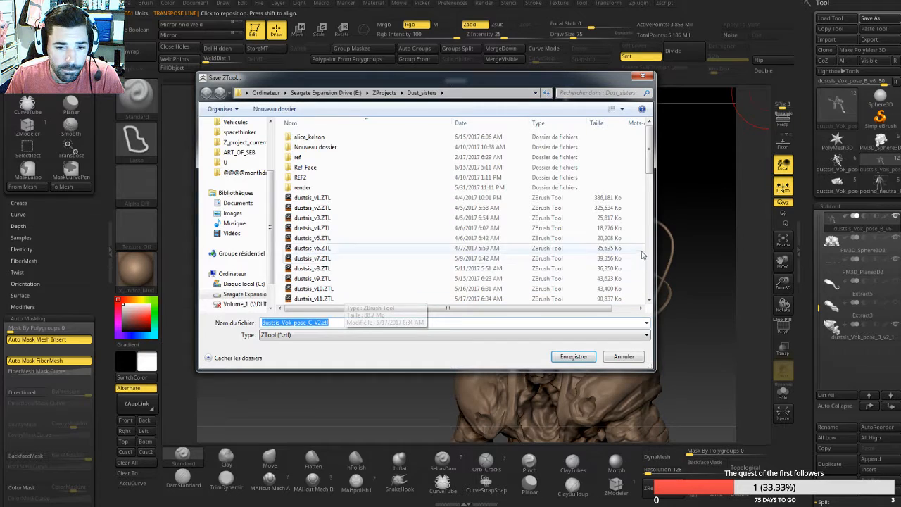
# Step: Save the tool in the Dust_sisters folder as dustsis_Vok_pose_C_V3.ZTL
pyautogui.click(644, 271)
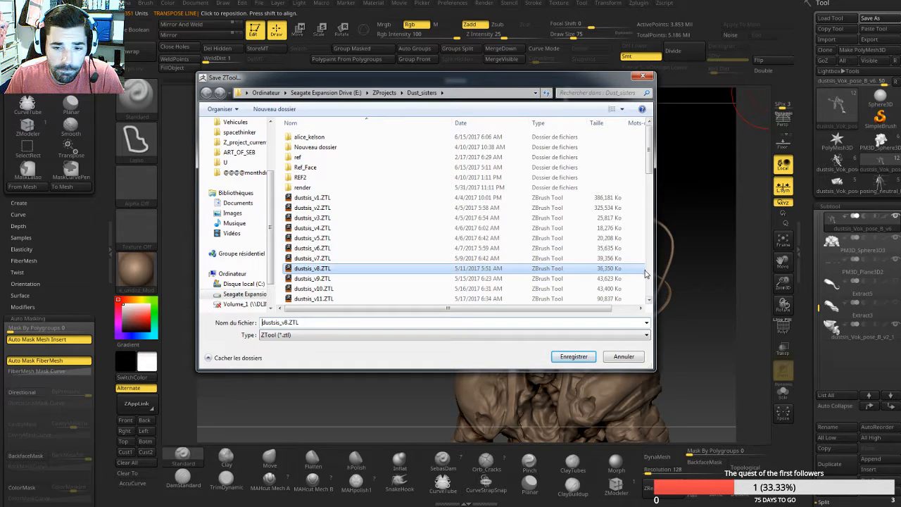
pyautogui.click(649, 278)
pyautogui.scroll(-9, 649, 277)
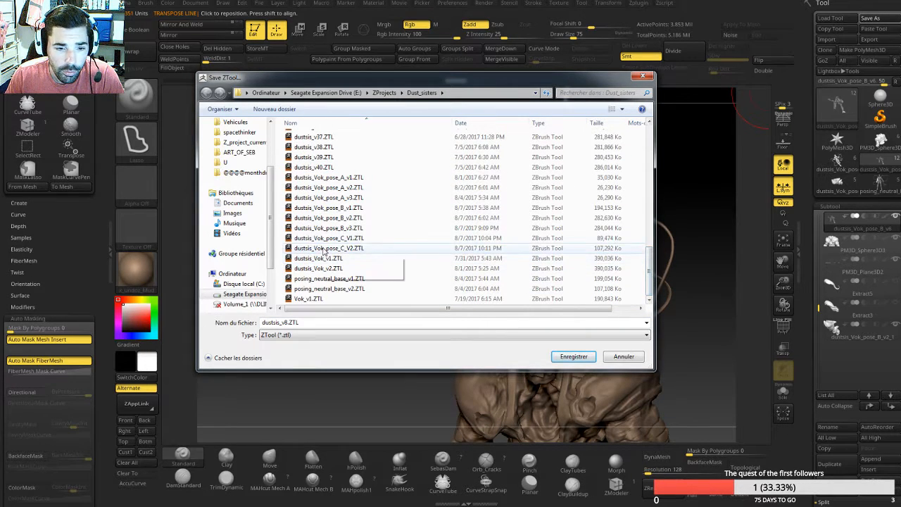
pyautogui.click(345, 249)
pyautogui.click(318, 322)
pyautogui.click(318, 323)
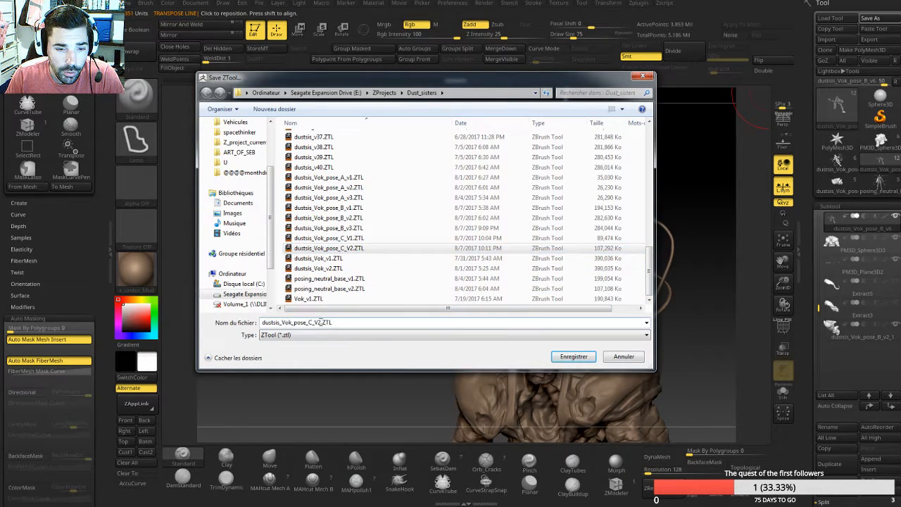
pyautogui.press('BackSpace')
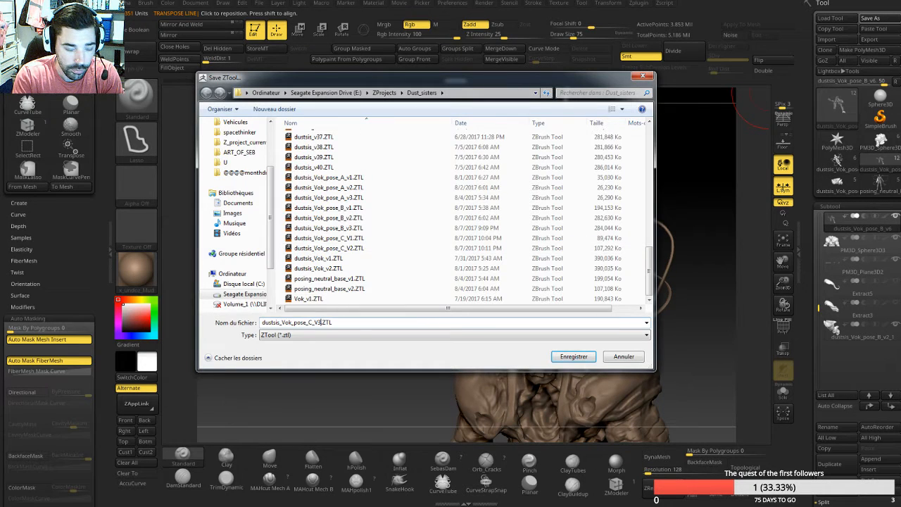
pyautogui.press('Return')
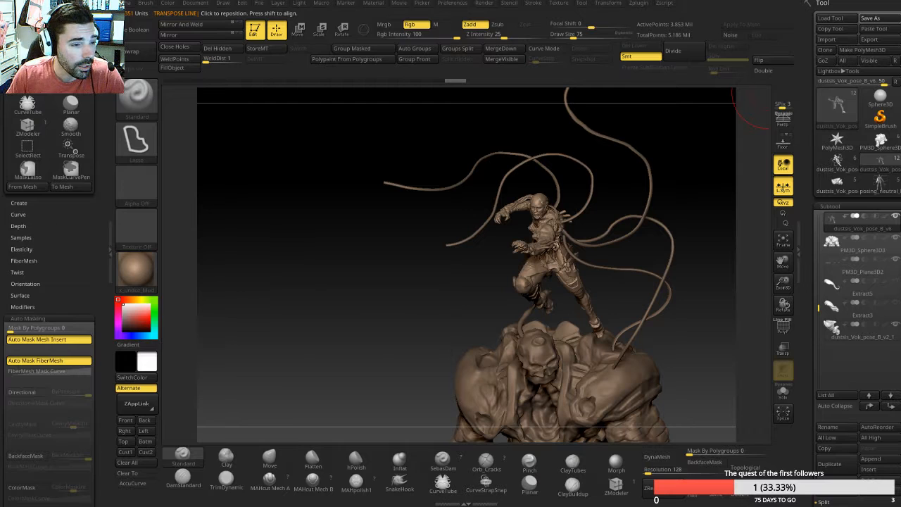
# Step: Check the armoured warrior with the polearm on the reference sheet and switch to the posing_neutral_base_v2 tool
pyautogui.hotkey('alt', 'Tab')
pyautogui.moveTo(282, 113); pyautogui.dragTo(106, 50)
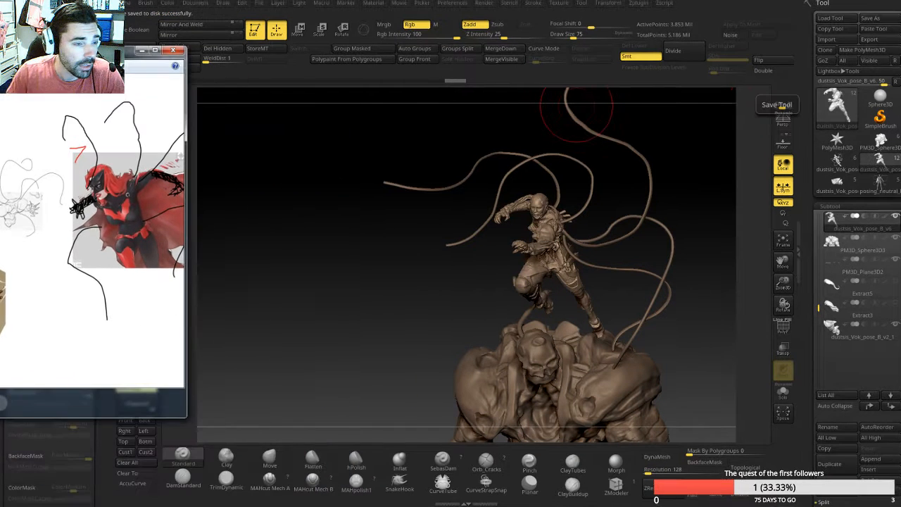
pyautogui.scroll(-5, 82, 226)
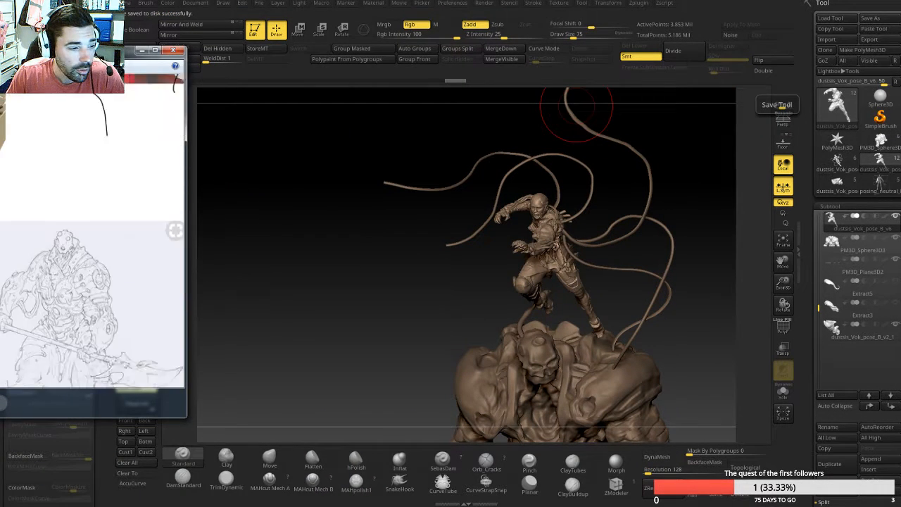
pyautogui.moveTo(86, 226); pyautogui.dragTo(83, 226)
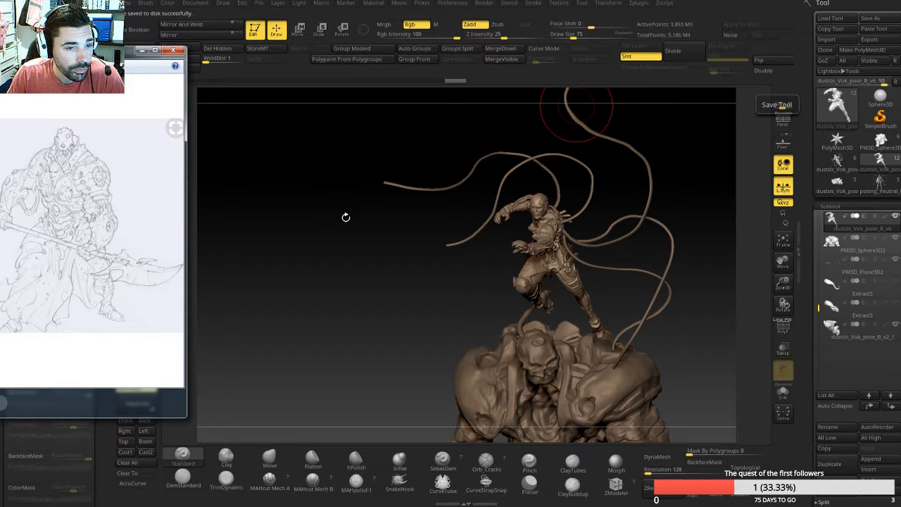
pyautogui.moveTo(343, 218); pyautogui.dragTo(346, 218)
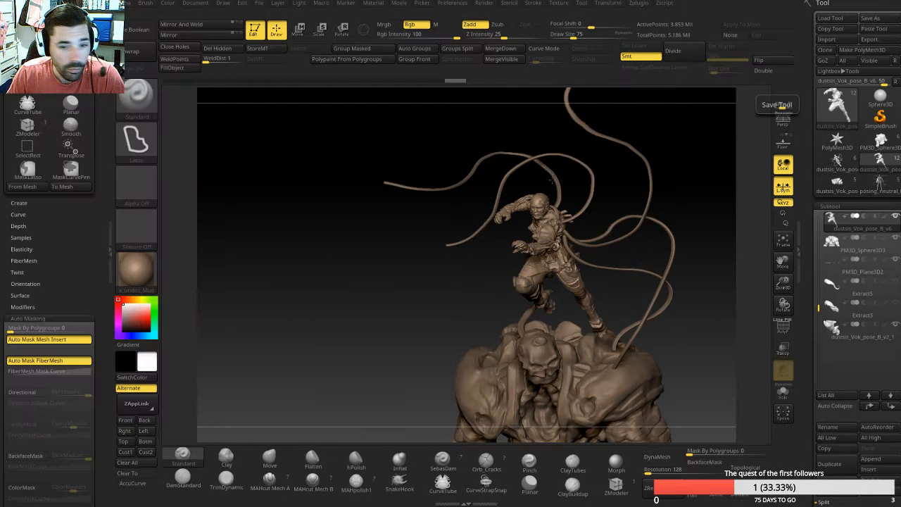
pyautogui.click(867, 192)
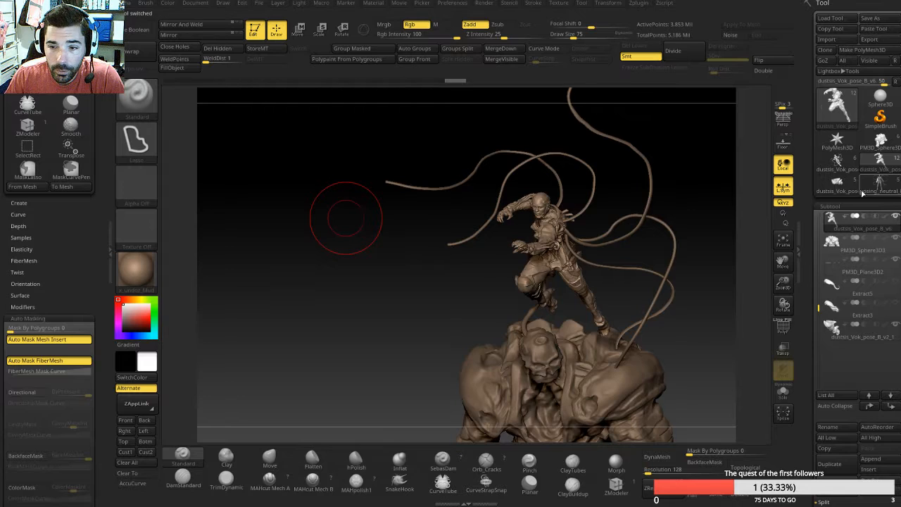
# Step: Mask the neutral-pose figure's right leg from the hip down with a lasso
pyautogui.click(896, 83)
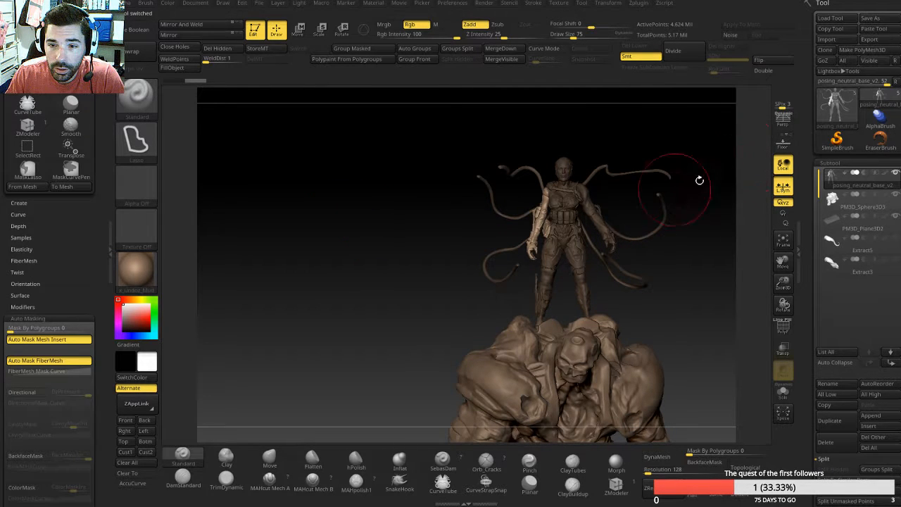
pyautogui.keyDown('alt'); pyautogui.moveTo(520, 244); pyautogui.dragTo(394, 219); pyautogui.keyUp('alt')
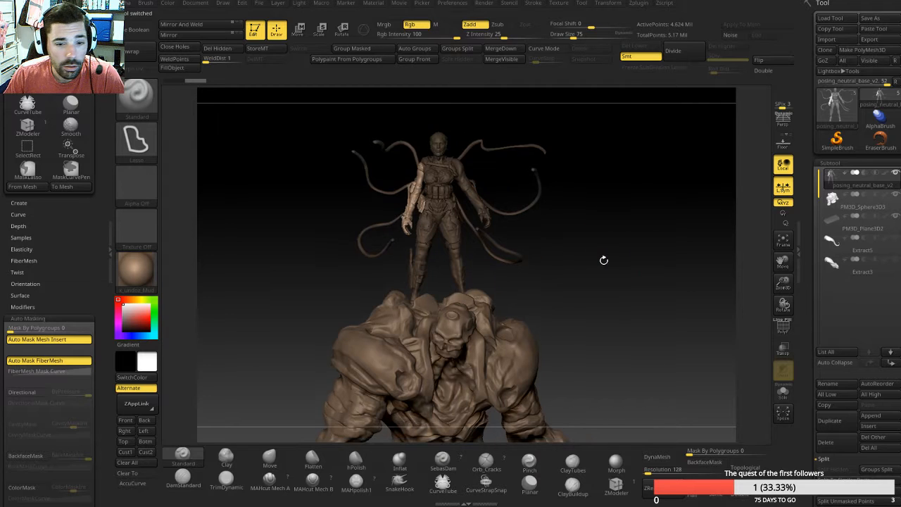
pyautogui.moveTo(603, 260)
pyautogui.mouseDown()
pyautogui.moveTo(618, 263)
pyautogui.moveTo(601, 272)
pyautogui.moveTo(555, 229)
pyautogui.moveTo(599, 251)
pyautogui.mouseUp()
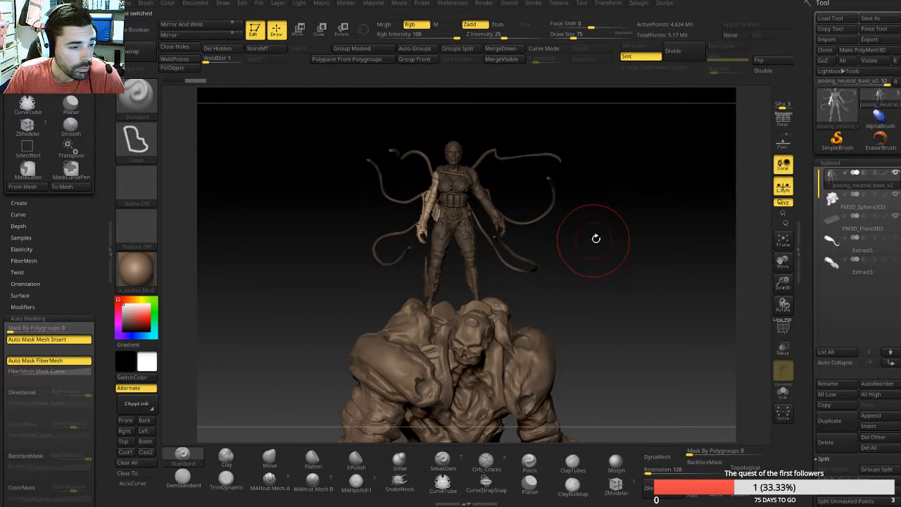
pyautogui.keyDown('alt'); pyautogui.moveTo(548, 282); pyautogui.dragTo(460, 311); pyautogui.keyUp('alt')
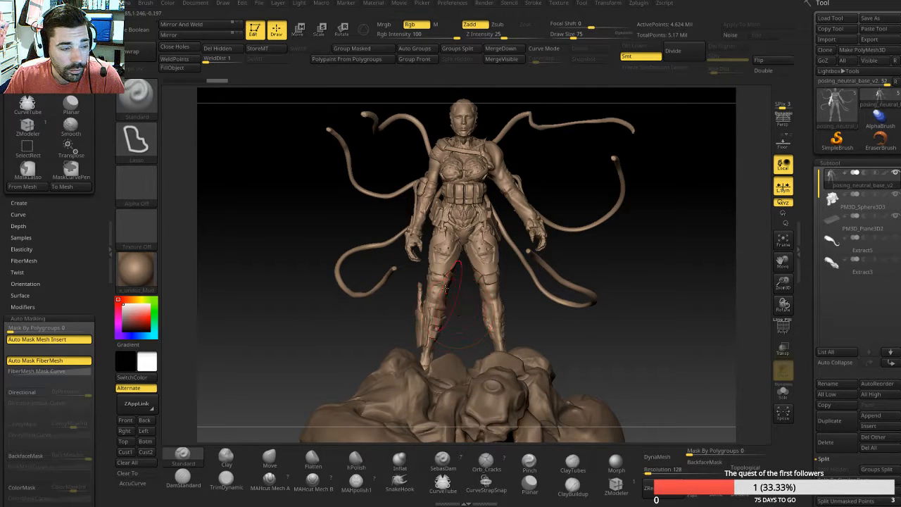
pyautogui.moveTo(456, 315)
pyautogui.keyDown('ctrl'); pyautogui.mouseDown()
pyautogui.moveTo(445, 377)
pyautogui.moveTo(350, 386)
pyautogui.moveTo(433, 233)
pyautogui.moveTo(463, 222)
pyautogui.moveTo(454, 249)
pyautogui.mouseUp(); pyautogui.keyUp('ctrl')
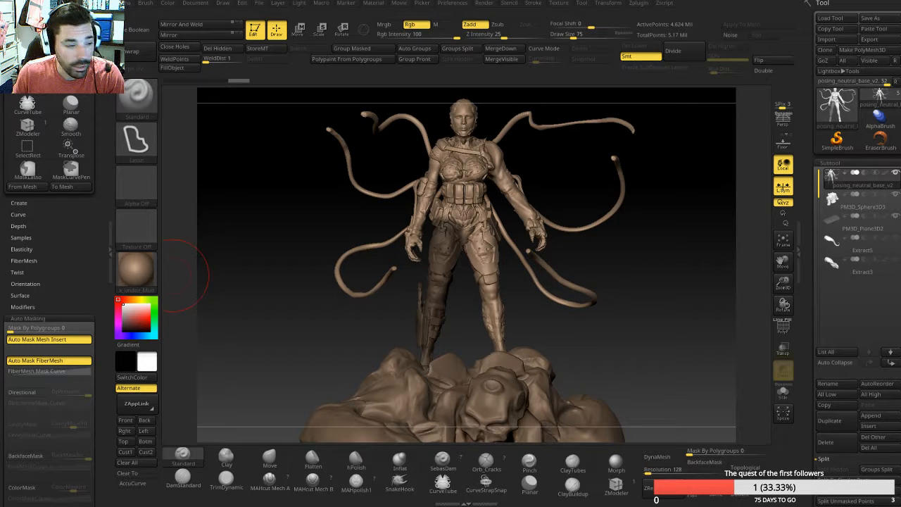
# Step: Switch to the pose.jpg reference sheet and examine the polearm warrior, the numbered pose sketches and the flaming figure
pyautogui.hotkey('alt', 'Tab')
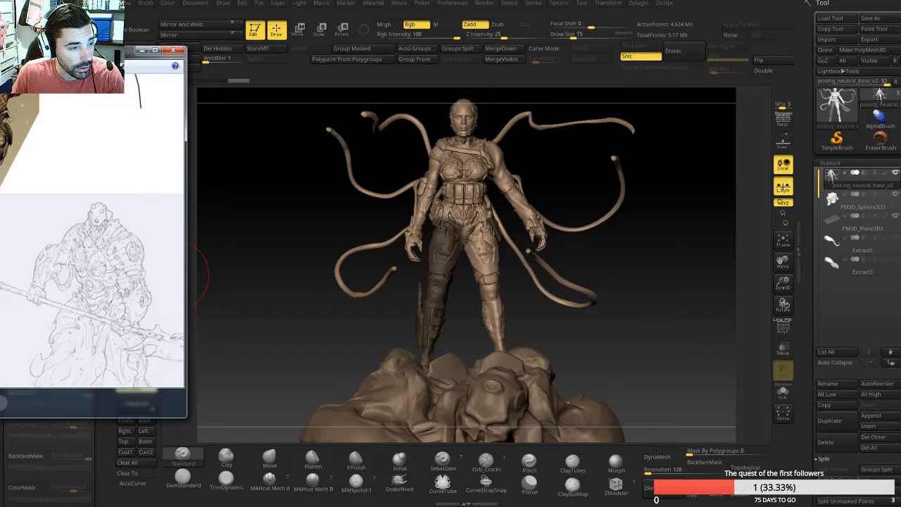
pyautogui.moveTo(91, 282); pyautogui.dragTo(74, 230)
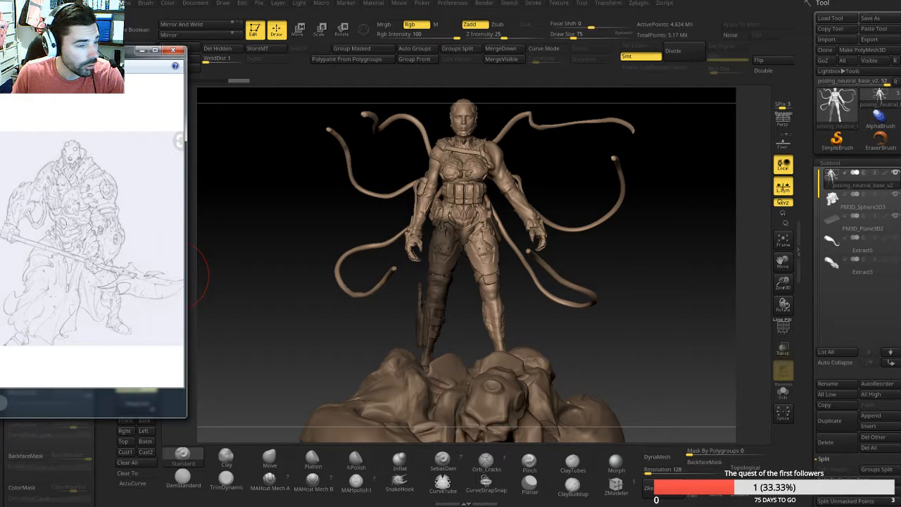
pyautogui.moveTo(0, 53); pyautogui.dragTo(236, 48)
pyautogui.moveTo(290, 107); pyautogui.dragTo(387, 318)
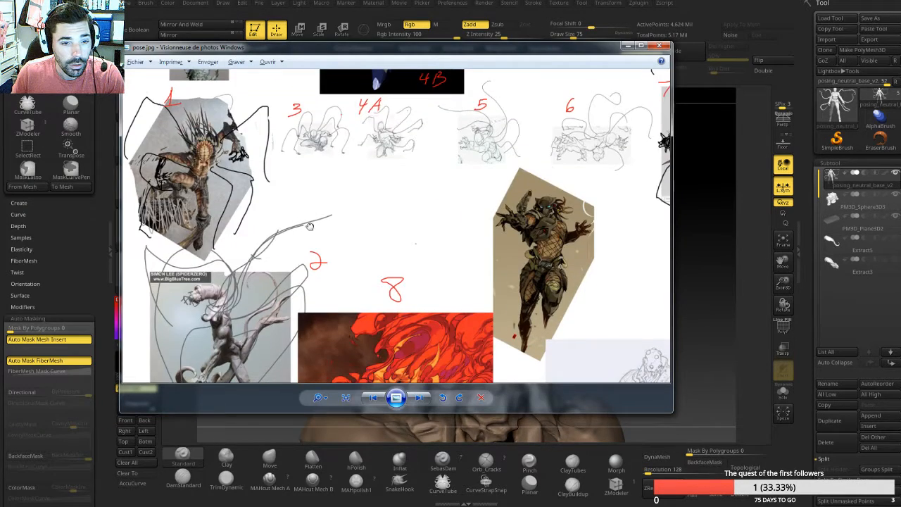
pyautogui.moveTo(363, 169)
pyautogui.mouseDown()
pyautogui.moveTo(358, 240)
pyautogui.moveTo(254, 246)
pyautogui.mouseUp()
pyautogui.moveTo(344, 251)
pyautogui.mouseDown()
pyautogui.moveTo(344, 275)
pyautogui.moveTo(435, 217)
pyautogui.mouseUp()
pyautogui.moveTo(489, 290); pyautogui.dragTo(407, 245)
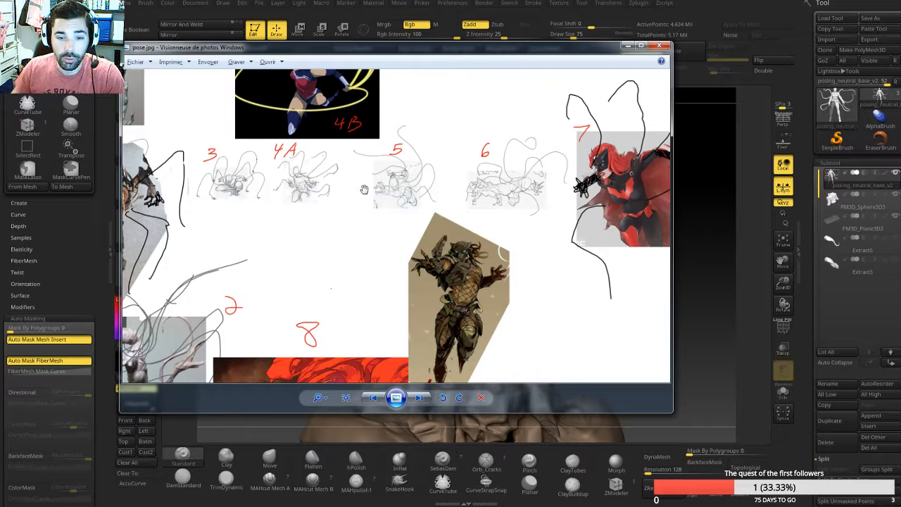
pyautogui.moveTo(350, 239); pyautogui.dragTo(387, 294)
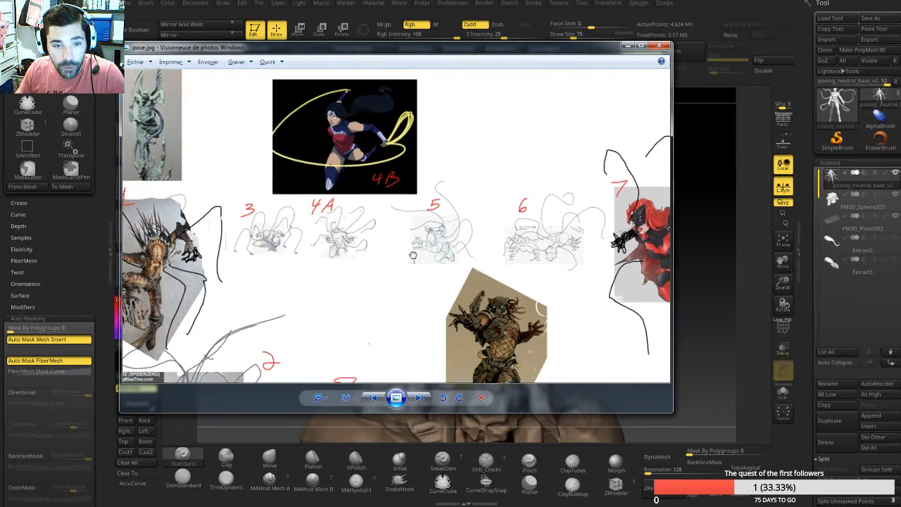
pyautogui.moveTo(413, 254); pyautogui.dragTo(364, 211)
pyautogui.moveTo(481, 305); pyautogui.dragTo(511, 254)
pyautogui.moveTo(321, 338); pyautogui.dragTo(387, 242)
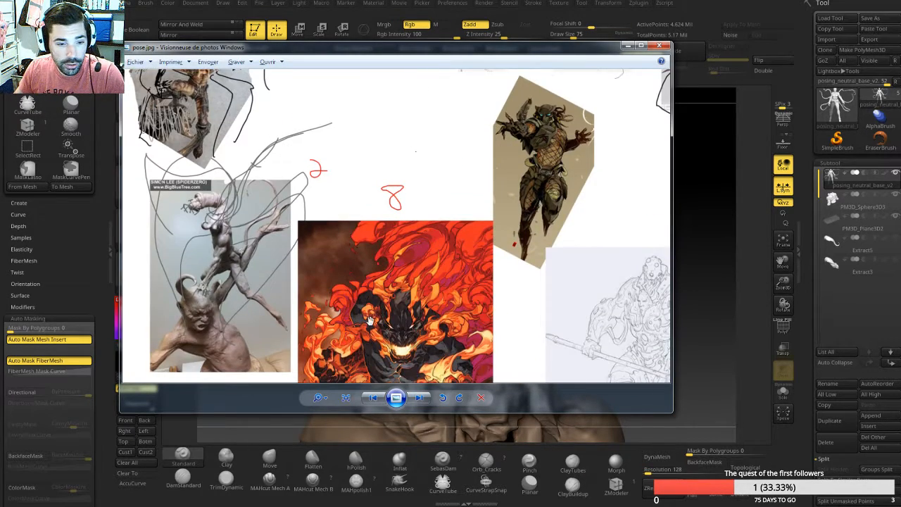
pyautogui.moveTo(369, 321); pyautogui.dragTo(369, 289)
pyautogui.moveTo(454, 283); pyautogui.dragTo(400, 185)
pyautogui.moveTo(367, 282); pyautogui.dragTo(373, 280)
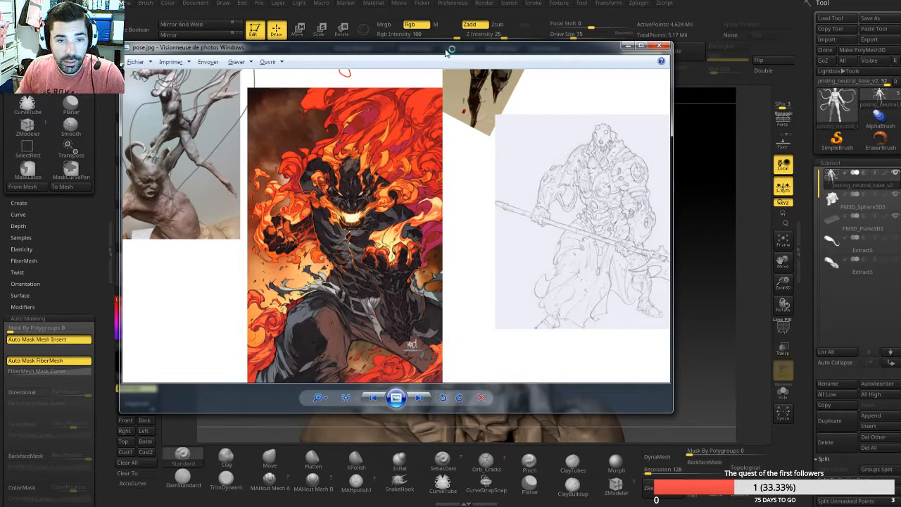
# Step: Review the overall pose.jpg sheet at a smaller scale and move its window off the ZBrush canvas
pyautogui.moveTo(446, 52); pyautogui.dragTo(452, 69)
pyautogui.moveTo(427, 263); pyautogui.dragTo(437, 282)
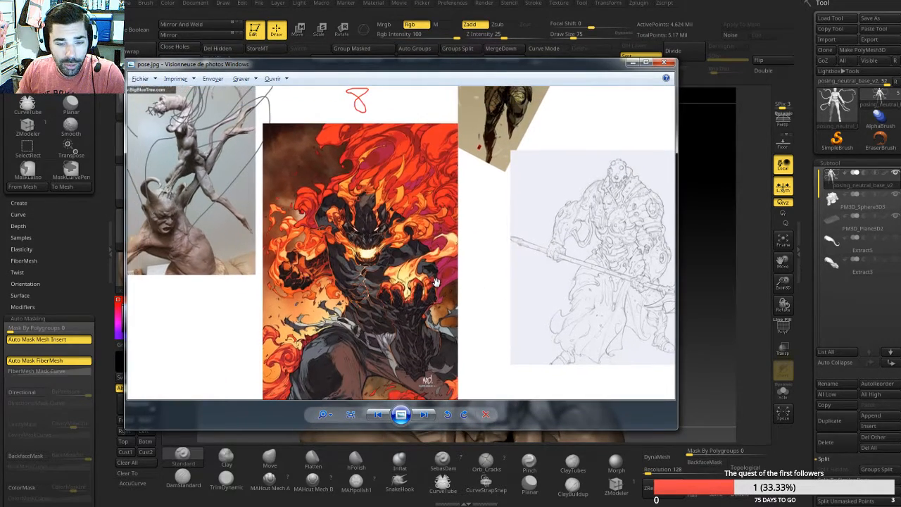
pyautogui.moveTo(439, 65); pyautogui.dragTo(442, 69)
pyautogui.moveTo(403, 183); pyautogui.dragTo(411, 247)
pyautogui.scroll(-4, 415, 253)
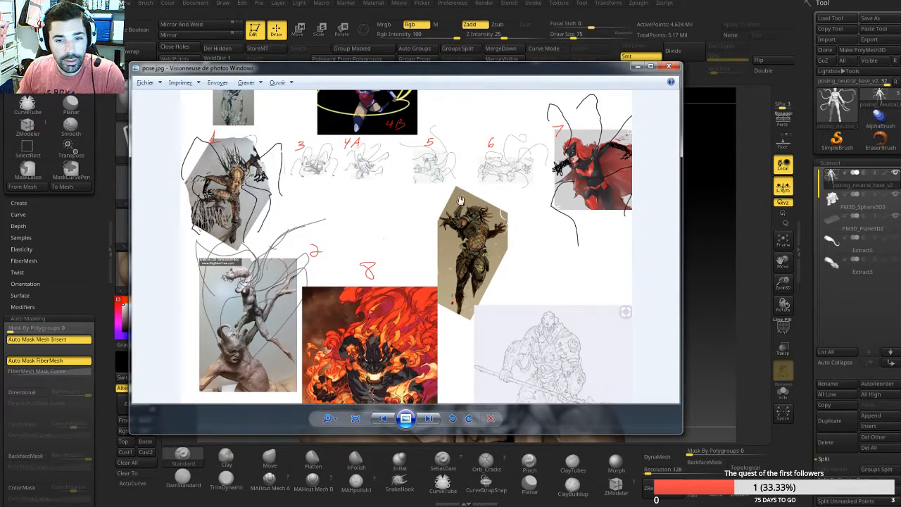
pyautogui.moveTo(460, 201)
pyautogui.mouseDown()
pyautogui.moveTo(457, 266)
pyautogui.moveTo(470, 255)
pyautogui.mouseUp()
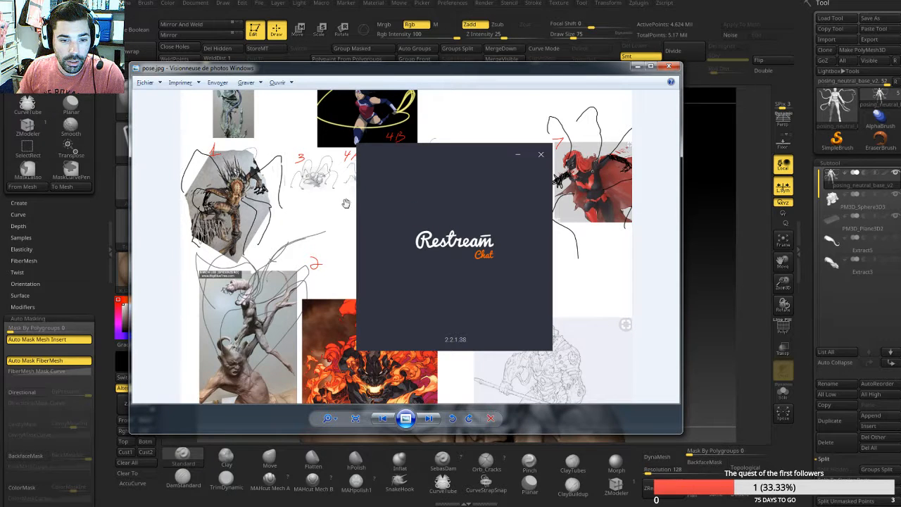
pyautogui.moveTo(365, 70)
pyautogui.mouseDown()
pyautogui.moveTo(245, 96)
pyautogui.moveTo(0, 116)
pyautogui.moveTo(364, 69)
pyautogui.mouseUp()
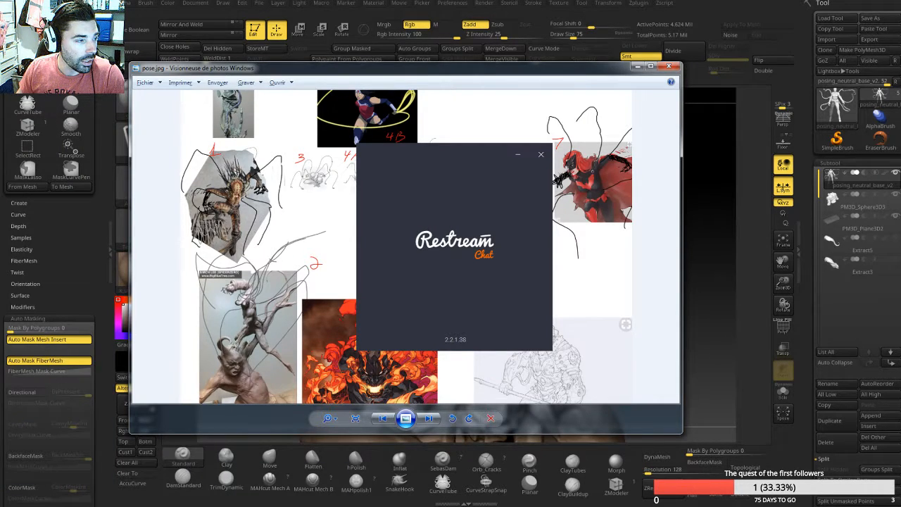
pyautogui.moveTo(370, 73); pyautogui.dragTo(0, 141)
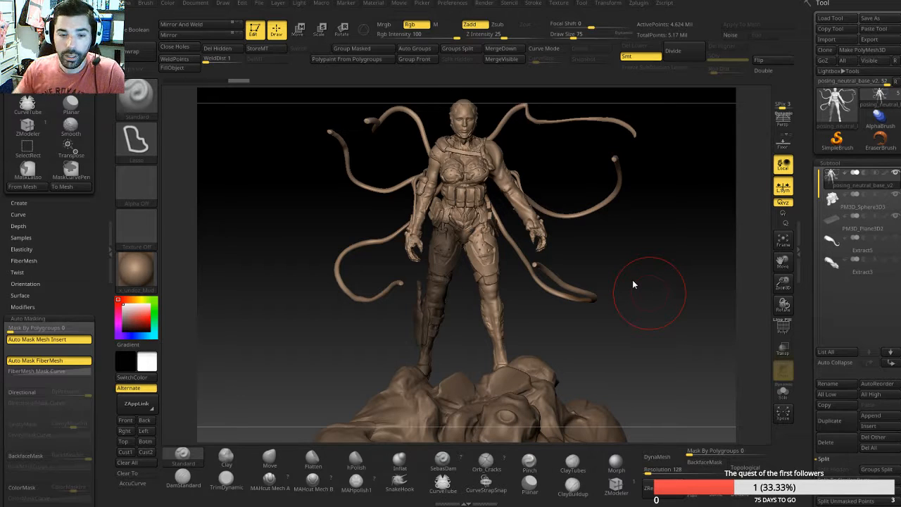
# Step: Set the draw size to 40 and choose MaskPen with a freehand stroke as the masking brush
pyautogui.moveTo(648, 243); pyautogui.dragTo(469, 222)
pyautogui.moveTo(461, 224); pyautogui.dragTo(465, 224, button='right')
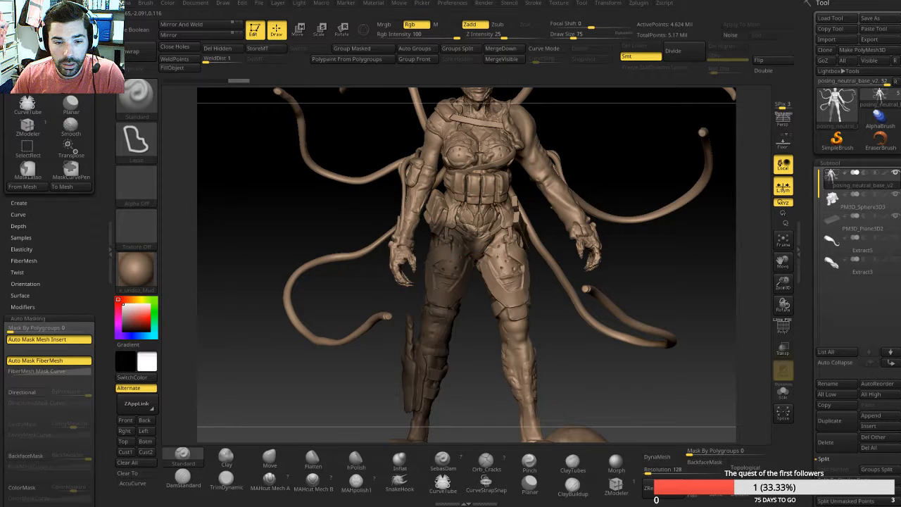
pyautogui.press('space')
pyautogui.moveTo(469, 226); pyautogui.dragTo(460, 226)
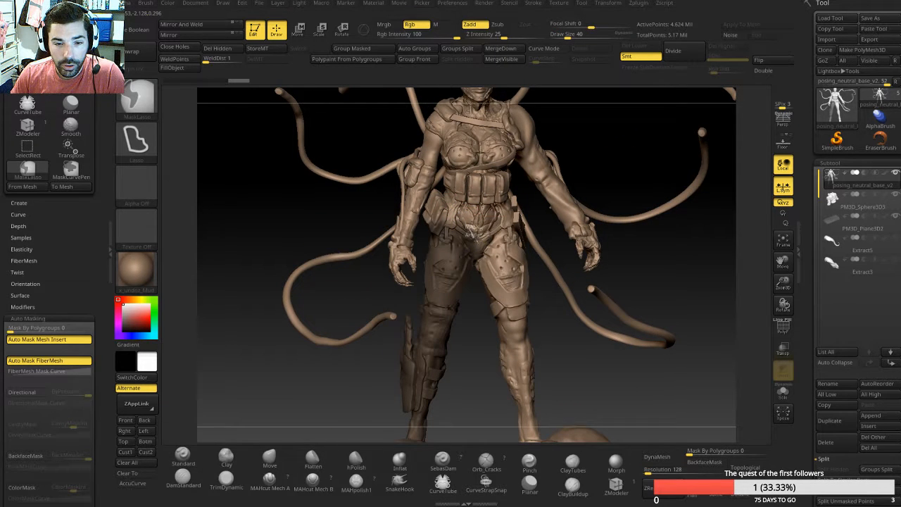
pyautogui.keyDown('ctrl'); pyautogui.keyDown('alt'); pyautogui.click(140, 97); pyautogui.keyUp('alt'); pyautogui.keyUp('ctrl')
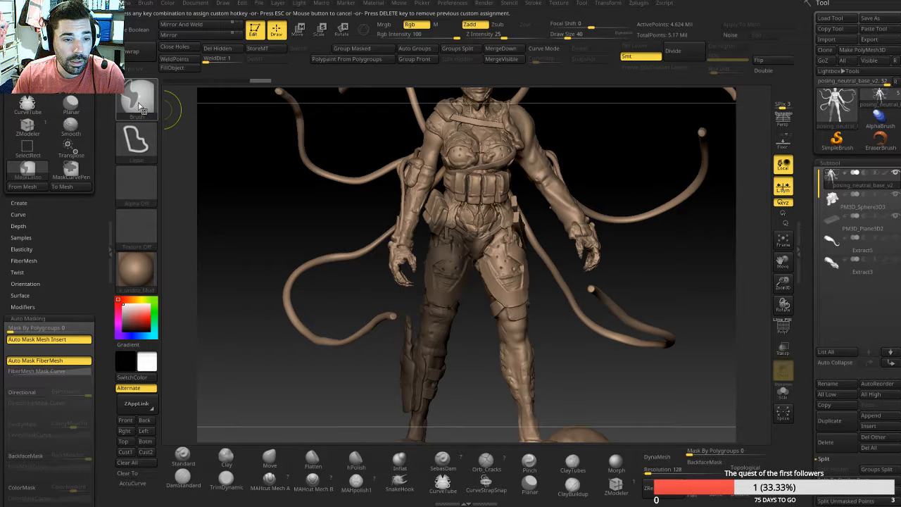
pyautogui.press('Escape')
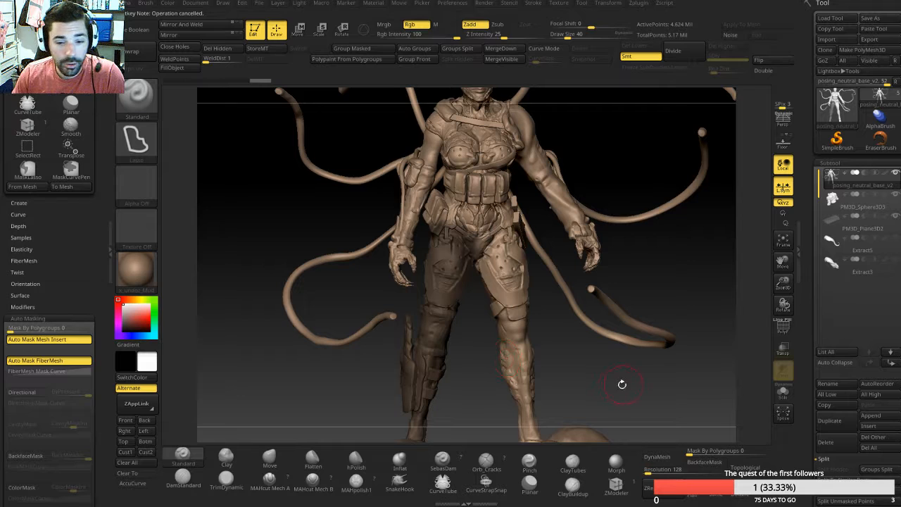
pyautogui.keyDown('alt'); pyautogui.moveTo(622, 384); pyautogui.dragTo(622, 367); pyautogui.keyUp('alt')
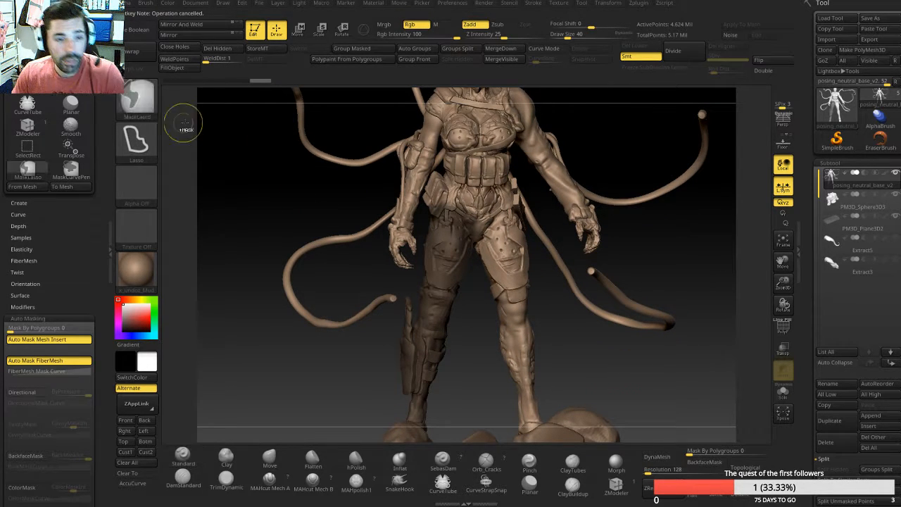
pyautogui.press('b')
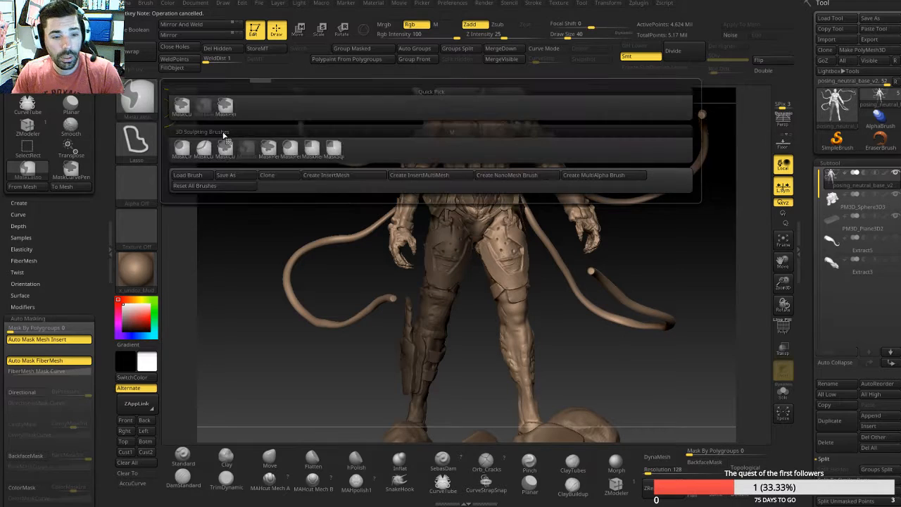
pyautogui.click(267, 151)
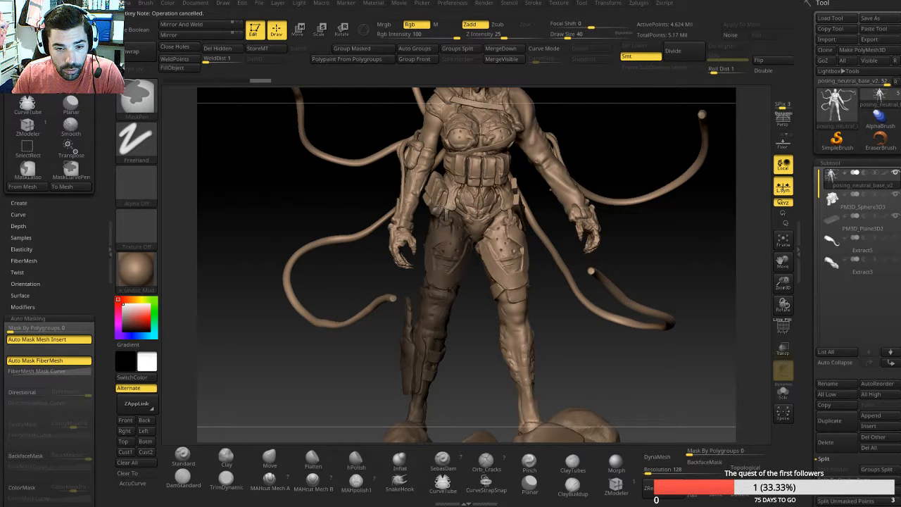
# Step: Refine the right leg's mask around the hip and buttock with MaskPen, and invert it so only that leg is free
pyautogui.moveTo(293, 175); pyautogui.dragTo(401, 171)
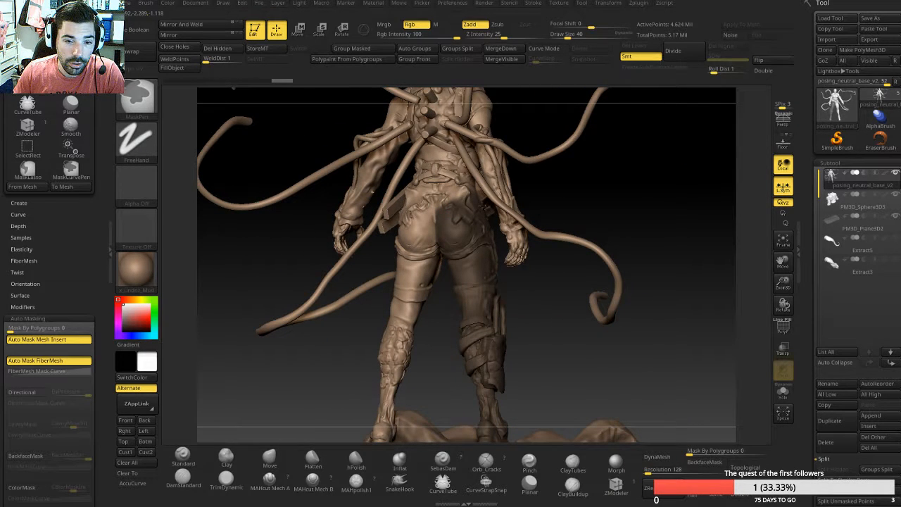
pyautogui.keyDown('ctrl'); pyautogui.keyDown('alt'); pyautogui.moveTo(475, 196); pyautogui.dragTo(464, 190); pyautogui.keyUp('alt'); pyautogui.keyUp('ctrl')
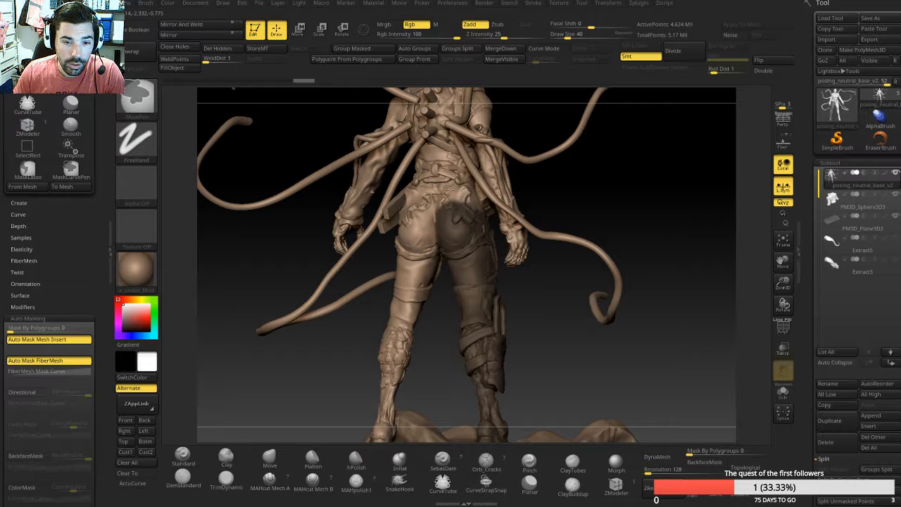
pyautogui.moveTo(604, 221); pyautogui.dragTo(529, 218)
pyautogui.keyDown('alt'); pyautogui.moveTo(324, 223); pyautogui.dragTo(278, 258); pyautogui.keyUp('alt')
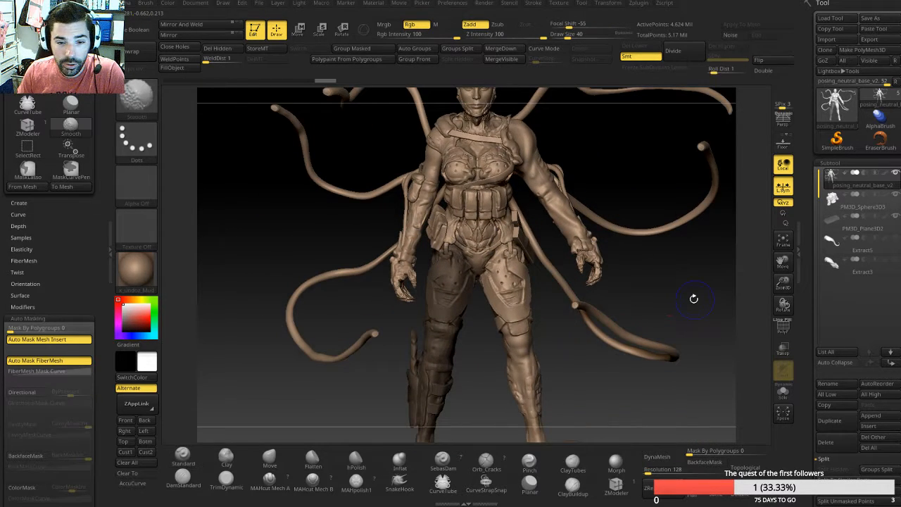
pyautogui.keyDown('ctrl'); pyautogui.moveTo(693, 298); pyautogui.dragTo(661, 306, button='right'); pyautogui.keyUp('ctrl')
pyautogui.keyDown('ctrl'); pyautogui.click(662, 306); pyautogui.keyUp('ctrl')
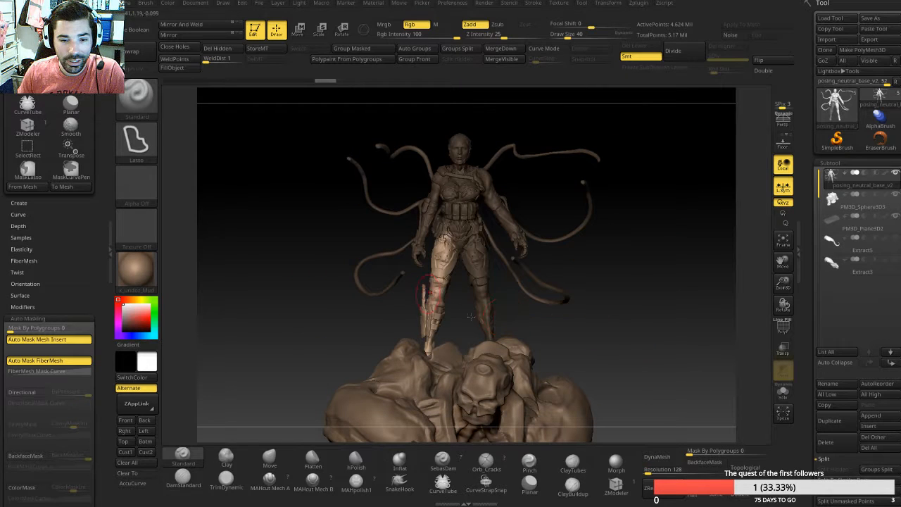
# Step: Try to place a Transpose rotation line down the unmasked right leg from a side view
pyautogui.click(342, 31)
pyautogui.moveTo(271, 138); pyautogui.dragTo(485, 184)
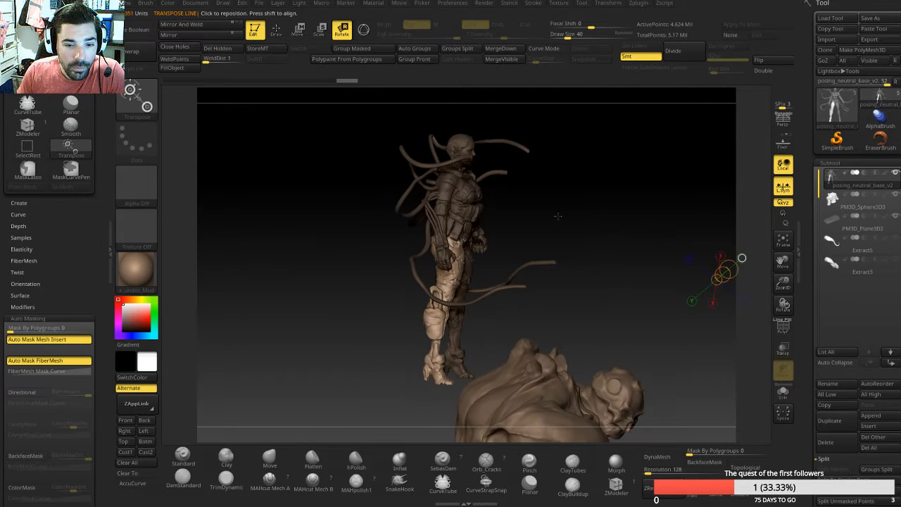
pyautogui.press('f')
pyautogui.keyDown('shift'); pyautogui.moveTo(577, 218); pyautogui.dragTo(586, 218); pyautogui.keyUp('shift')
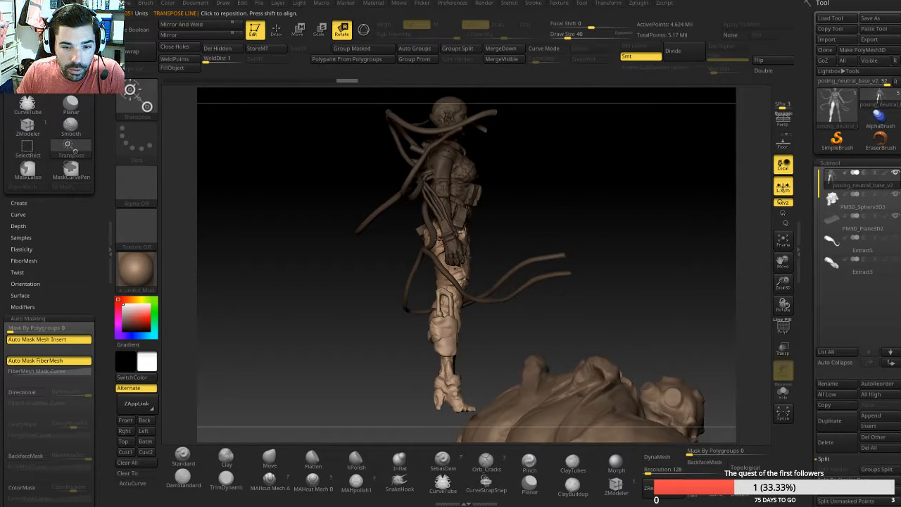
pyautogui.moveTo(439, 238); pyautogui.dragTo(444, 330)
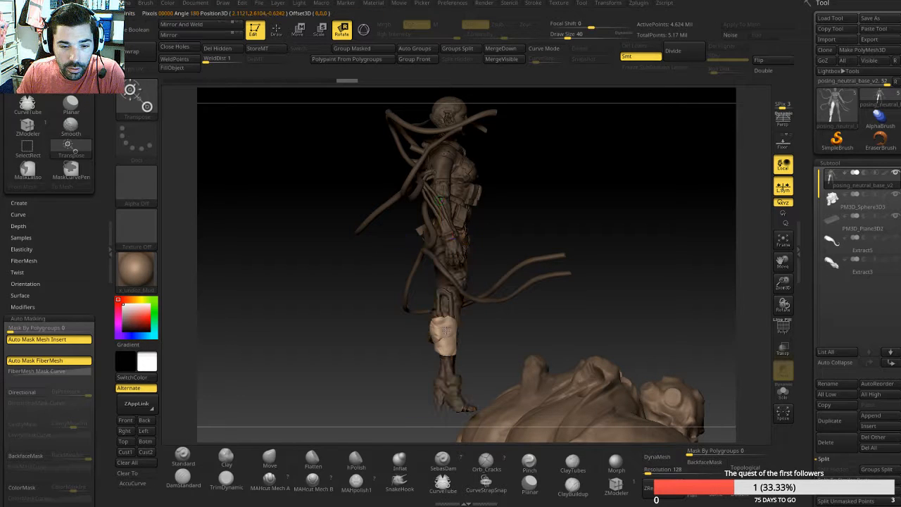
# Step: Restore the mask that leaves only the right leg free and return to Draw mode
pyautogui.keyDown('ctrl'); pyautogui.click(509, 204); pyautogui.keyUp('ctrl')
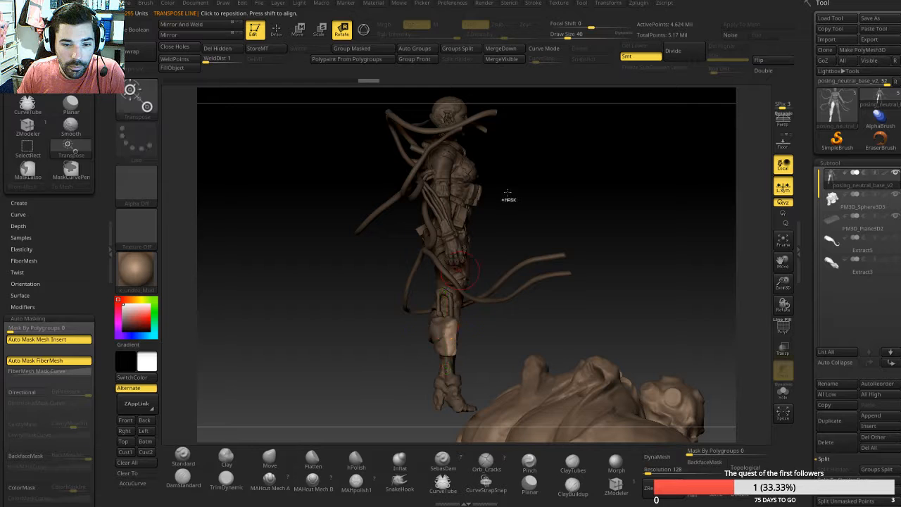
pyautogui.moveTo(570, 201)
pyautogui.keyDown('ctrl'); pyautogui.mouseDown()
pyautogui.moveTo(545, 207)
pyautogui.moveTo(548, 198)
pyautogui.mouseUp(); pyautogui.keyUp('ctrl')
pyautogui.press('w')
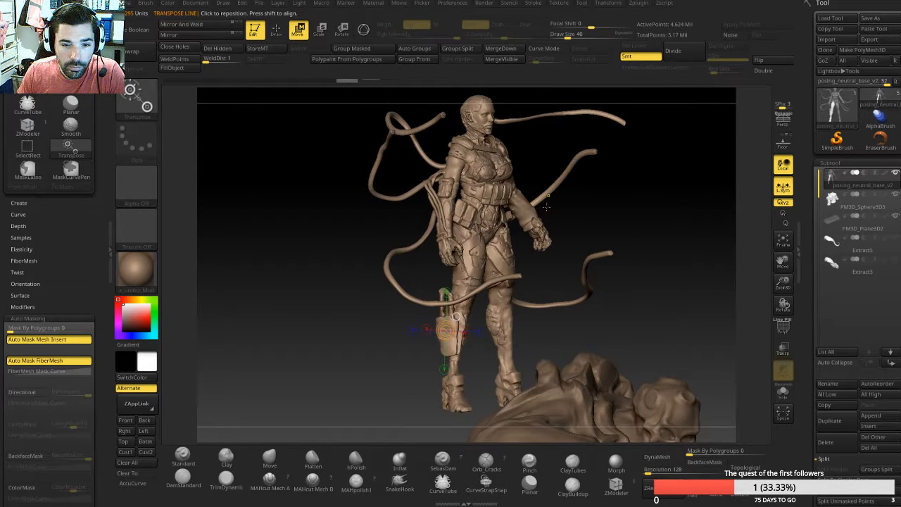
pyautogui.keyDown('ctrl'); pyautogui.click(545, 208); pyautogui.keyUp('ctrl')
pyautogui.keyDown('ctrl'); pyautogui.click(615, 225); pyautogui.keyUp('ctrl')
pyautogui.press('q')
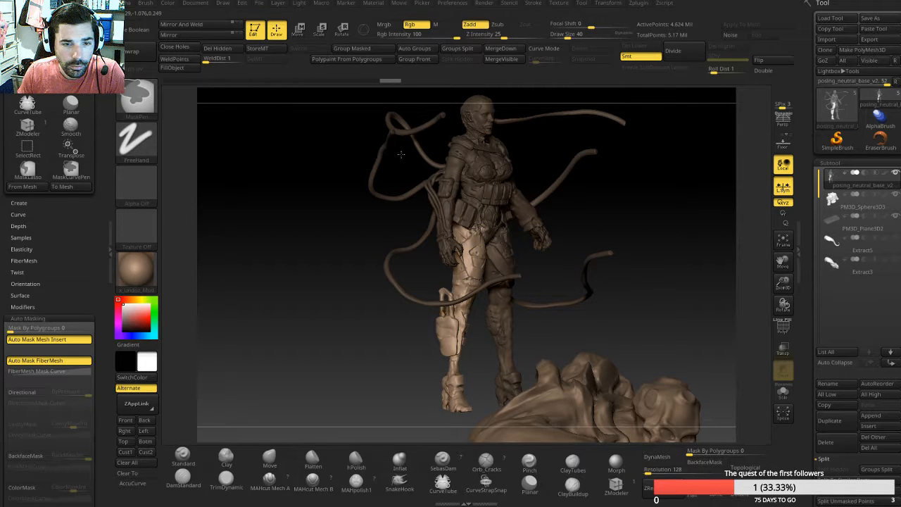
# Step: Swing the unmasked right leg forward at the hip with a Transpose rotation from the side view
pyautogui.click(341, 28)
pyautogui.moveTo(352, 162); pyautogui.dragTo(419, 162)
pyautogui.moveTo(609, 197); pyautogui.dragTo(625, 198)
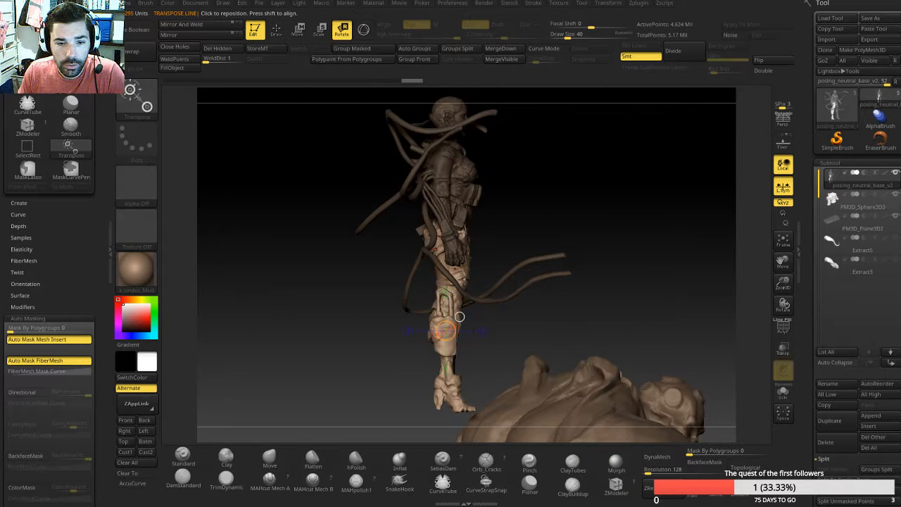
pyautogui.moveTo(441, 238)
pyautogui.mouseDown()
pyautogui.moveTo(446, 314)
pyautogui.moveTo(489, 288)
pyautogui.moveTo(542, 204)
pyautogui.moveTo(577, 204)
pyautogui.moveTo(505, 126)
pyautogui.moveTo(469, 203)
pyautogui.mouseUp()
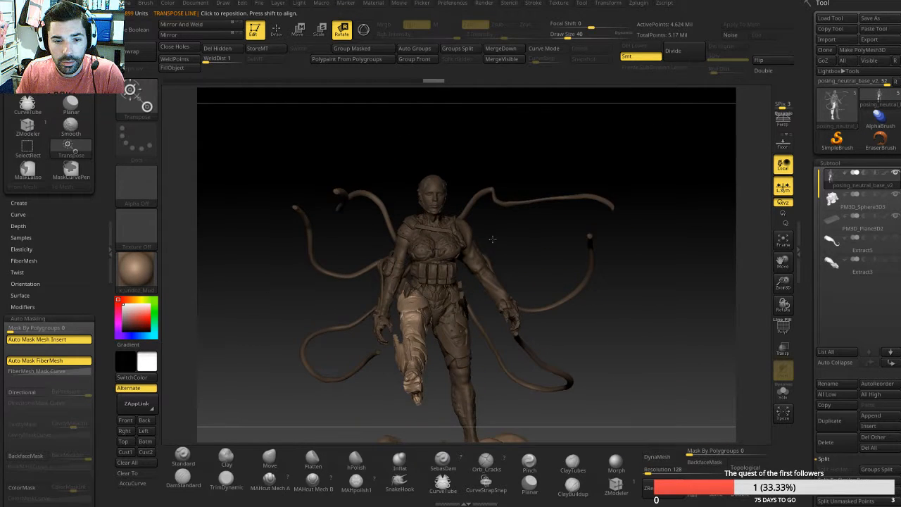
# Step: Twist the raised right leg about its own length with a Transpose rotation line from hip to ankle
pyautogui.keyDown('alt'); pyautogui.moveTo(492, 239); pyautogui.dragTo(203, 454); pyautogui.keyUp('alt')
pyautogui.moveTo(474, 199); pyautogui.dragTo(443, 202)
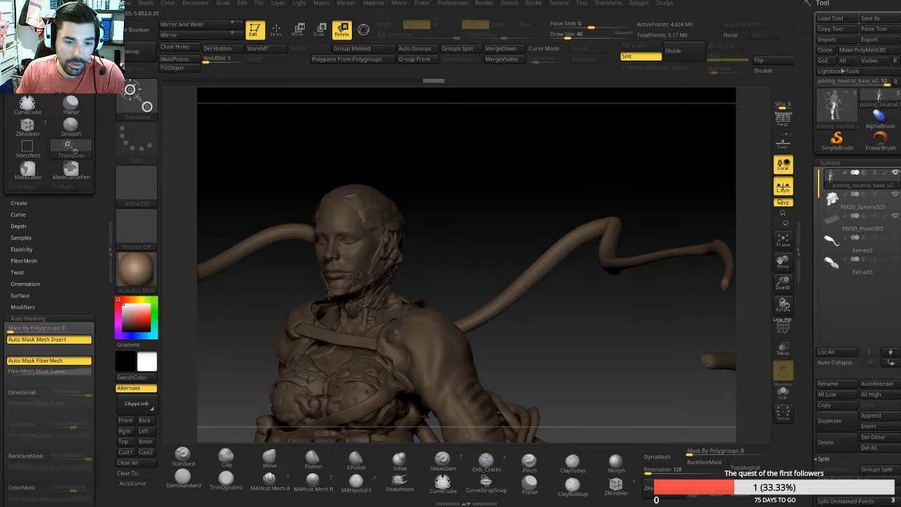
pyautogui.moveTo(443, 221); pyautogui.dragTo(375, 269)
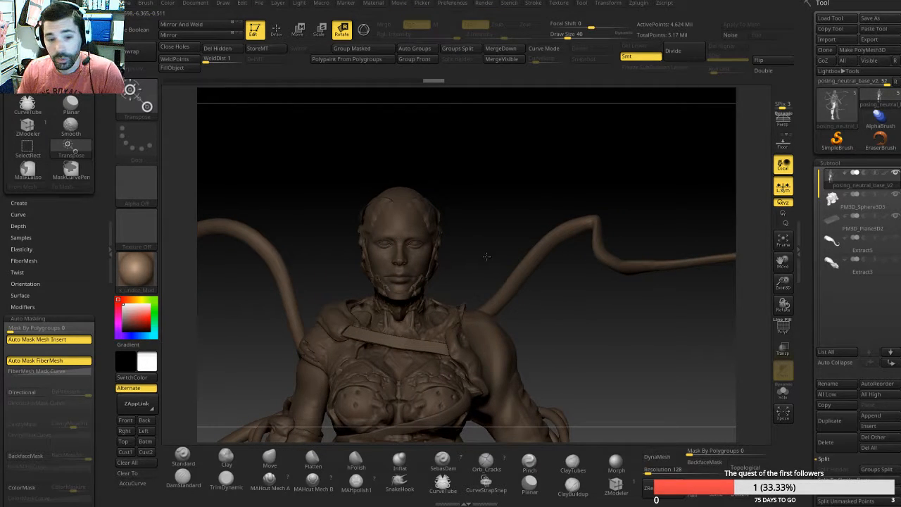
pyautogui.keyDown('alt'); pyautogui.moveTo(625, 360); pyautogui.dragTo(594, 319); pyautogui.keyUp('alt')
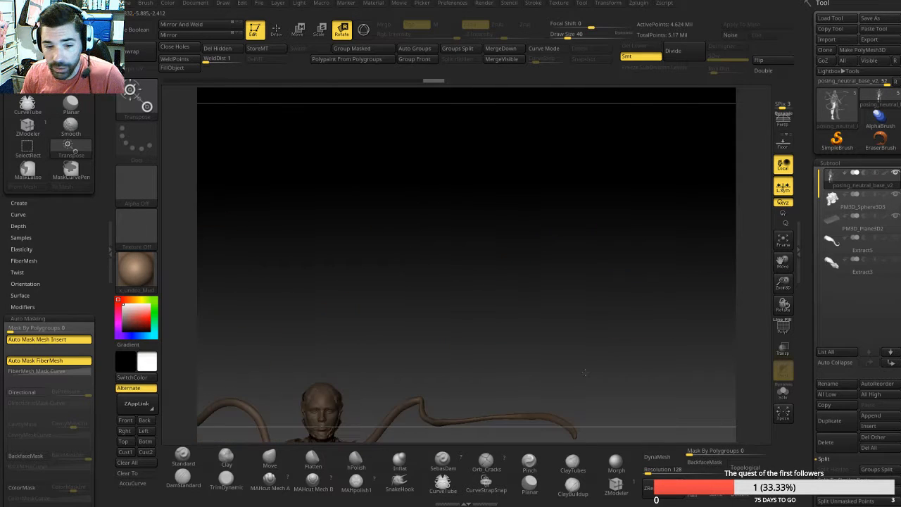
pyautogui.moveTo(570, 373)
pyautogui.keyDown('alt'); pyautogui.mouseDown()
pyautogui.moveTo(641, 265)
pyautogui.moveTo(628, 166)
pyautogui.mouseUp(); pyautogui.keyUp('alt')
pyautogui.moveTo(574, 267)
pyautogui.keyDown('alt'); pyautogui.mouseDown()
pyautogui.moveTo(590, 240)
pyautogui.moveTo(631, 218)
pyautogui.mouseUp(); pyautogui.keyUp('alt')
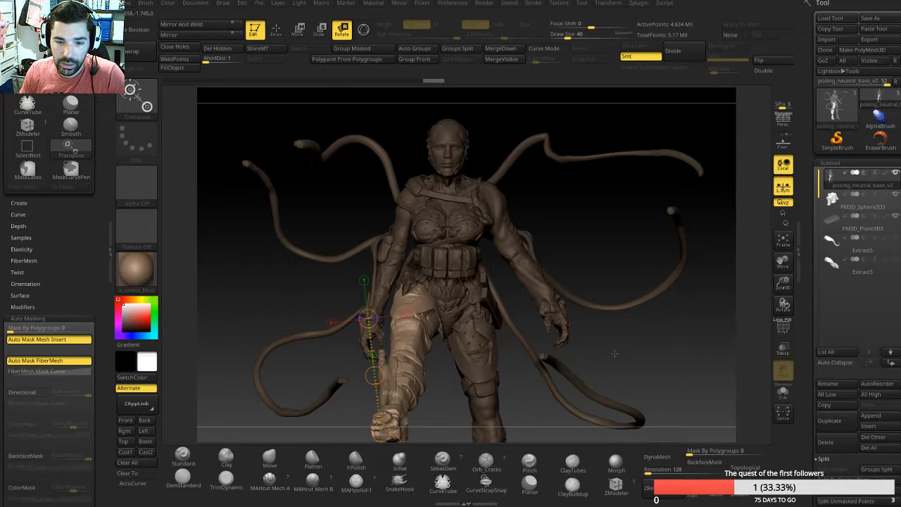
pyautogui.moveTo(602, 353)
pyautogui.mouseDown()
pyautogui.moveTo(634, 350)
pyautogui.moveTo(783, 190)
pyautogui.mouseUp()
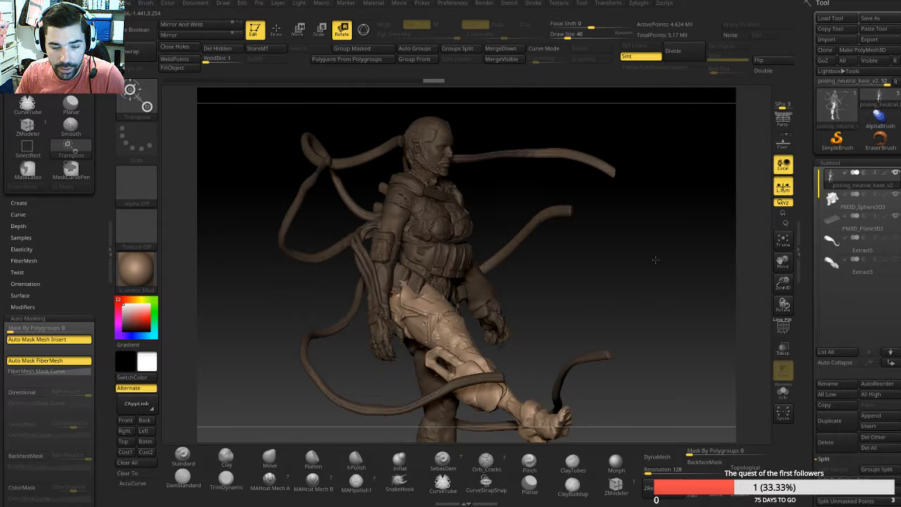
pyautogui.moveTo(563, 322)
pyautogui.keyDown('alt'); pyautogui.mouseDown()
pyautogui.moveTo(659, 252)
pyautogui.moveTo(644, 259)
pyautogui.moveTo(644, 291)
pyautogui.moveTo(451, 285)
pyautogui.mouseUp(); pyautogui.keyUp('alt')
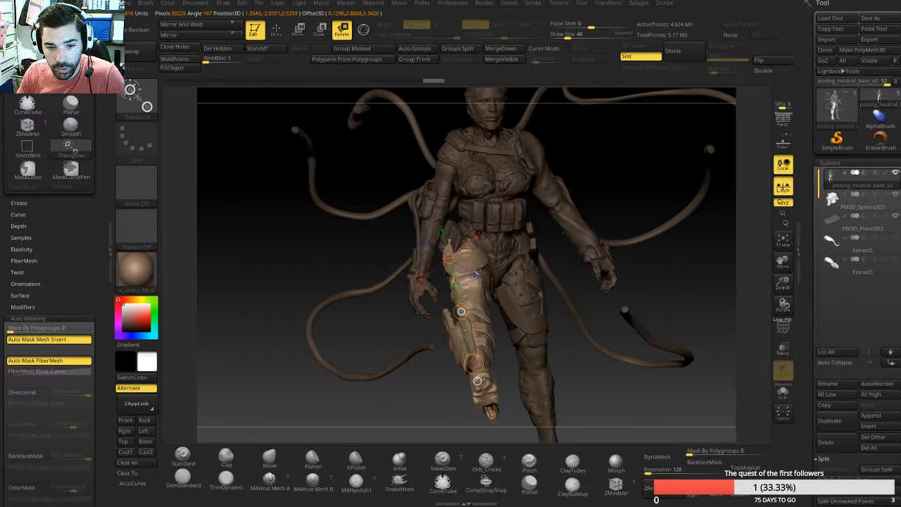
pyautogui.moveTo(461, 311); pyautogui.dragTo(541, 375)
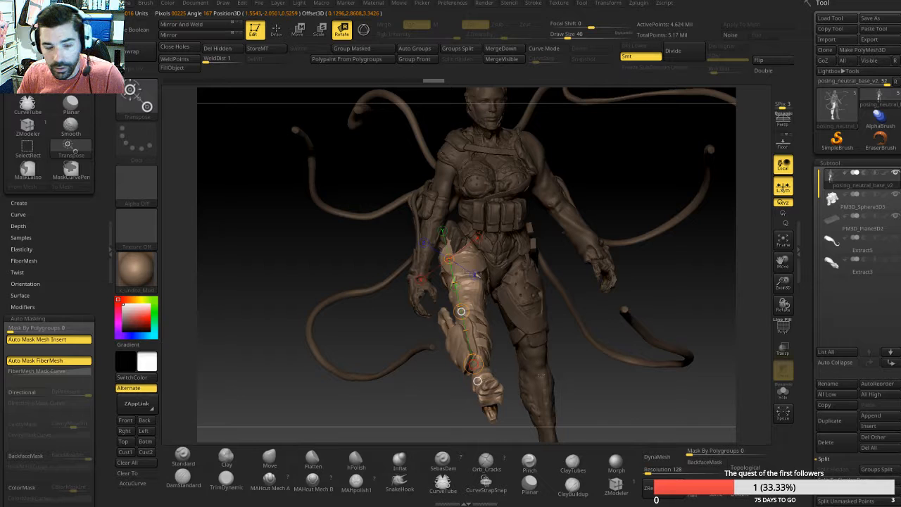
pyautogui.keyDown('alt'); pyautogui.moveTo(595, 365); pyautogui.dragTo(650, 327); pyautogui.keyUp('alt')
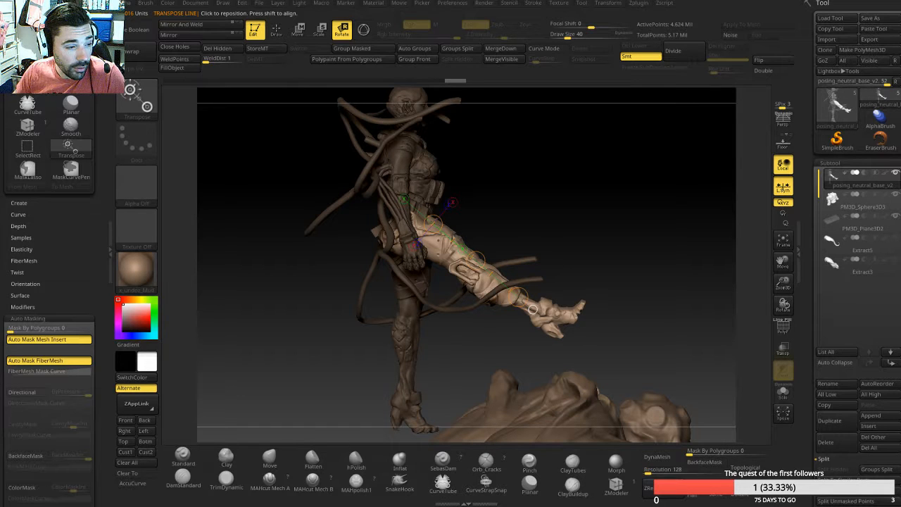
# Step: Adjust the raised right leg's angle at the hip and shift the leg slightly downward with Transpose
pyautogui.moveTo(560, 209)
pyautogui.mouseDown()
pyautogui.moveTo(488, 205)
pyautogui.moveTo(566, 197)
pyautogui.mouseUp()
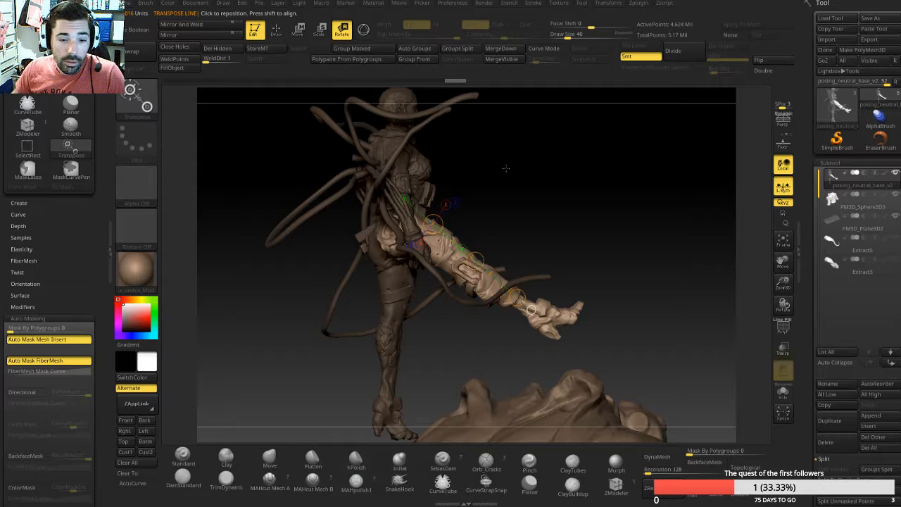
pyautogui.moveTo(350, 229); pyautogui.dragTo(531, 211)
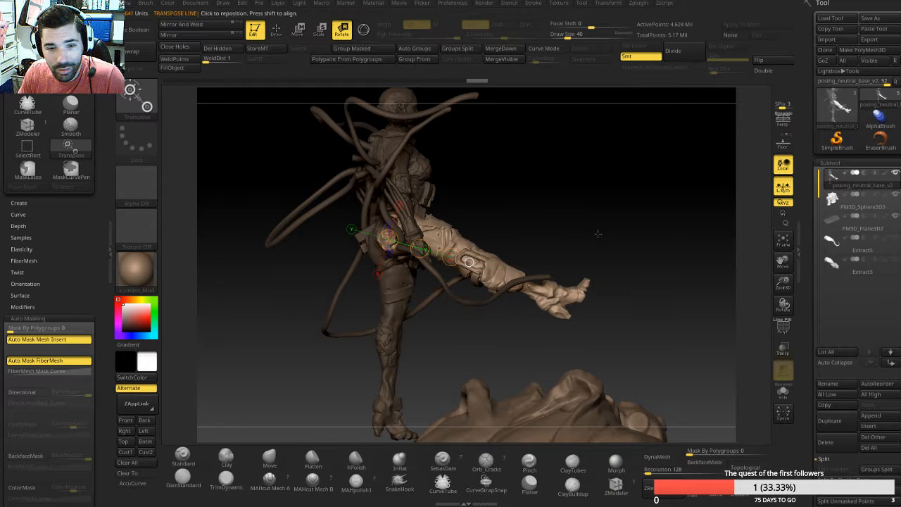
pyautogui.moveTo(597, 233); pyautogui.dragTo(484, 236)
pyautogui.moveTo(602, 264); pyautogui.dragTo(481, 247)
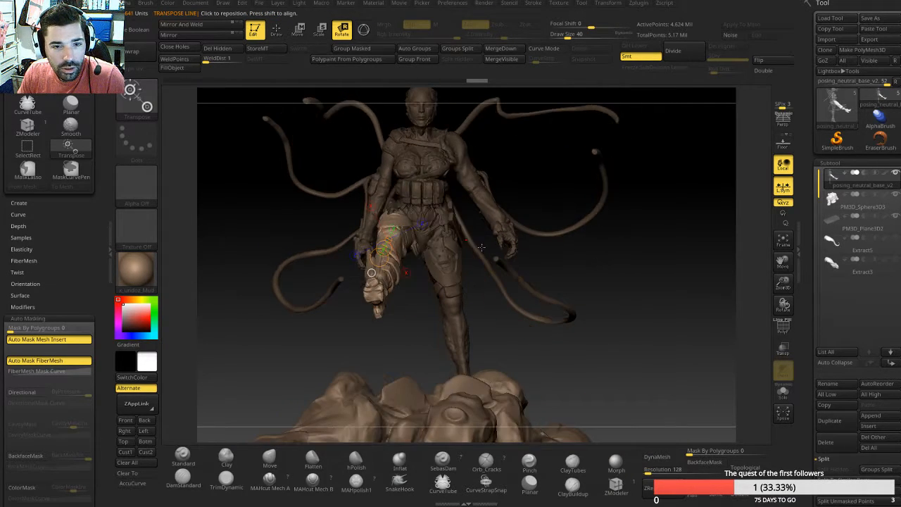
pyautogui.moveTo(401, 218)
pyautogui.keyDown('shift'); pyautogui.mouseDown()
pyautogui.moveTo(401, 276)
pyautogui.moveTo(402, 256)
pyautogui.mouseUp(); pyautogui.keyUp('shift')
pyautogui.press('w')
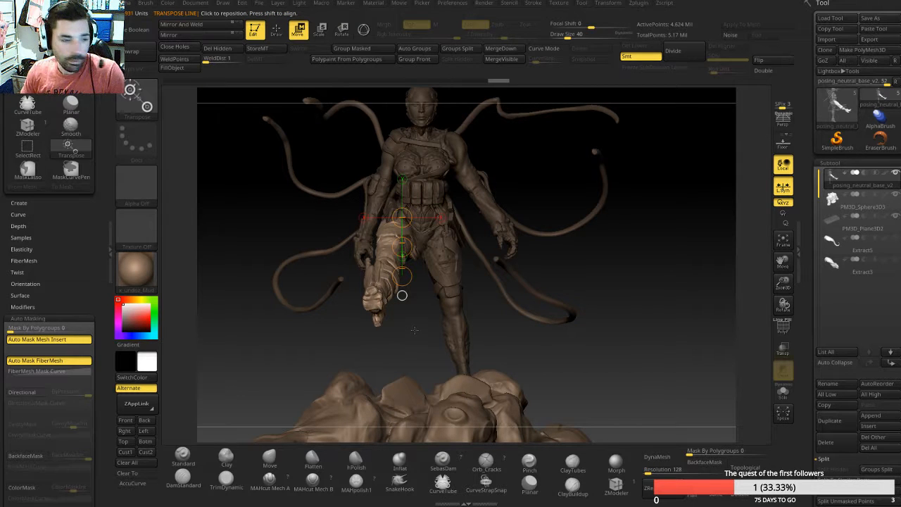
# Step: Choose MaskLasso as the masking brush and mask the right thigh so only the lower leg stays free
pyautogui.moveTo(418, 331)
pyautogui.mouseDown()
pyautogui.moveTo(382, 326)
pyautogui.moveTo(457, 324)
pyautogui.moveTo(451, 206)
pyautogui.moveTo(307, 193)
pyautogui.mouseUp()
pyautogui.press('ctrl')
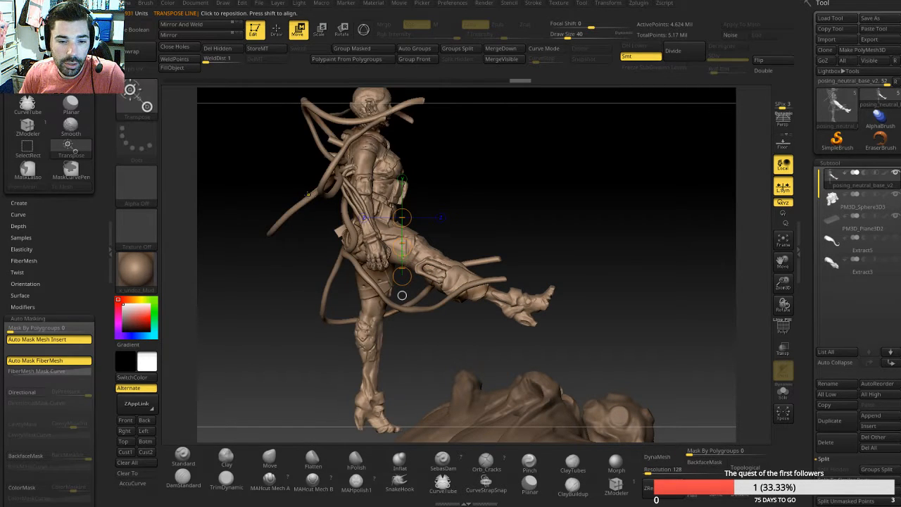
pyautogui.keyDown('ctrl'); pyautogui.click(280, 167); pyautogui.keyUp('ctrl')
pyautogui.hotkey('ctrl', 'b')
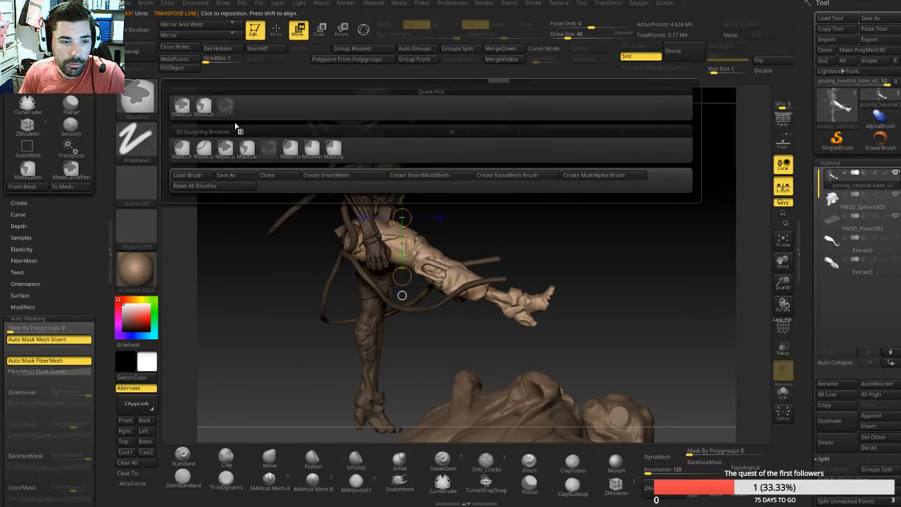
pyautogui.keyDown('ctrl'); pyautogui.click(247, 150); pyautogui.keyUp('ctrl')
pyautogui.moveTo(290, 283)
pyautogui.keyDown('ctrl'); pyautogui.mouseDown()
pyautogui.moveTo(319, 312)
pyautogui.moveTo(390, 303)
pyautogui.moveTo(403, 279)
pyautogui.moveTo(331, 247)
pyautogui.moveTo(277, 186)
pyautogui.moveTo(257, 187)
pyautogui.mouseUp(); pyautogui.keyUp('ctrl')
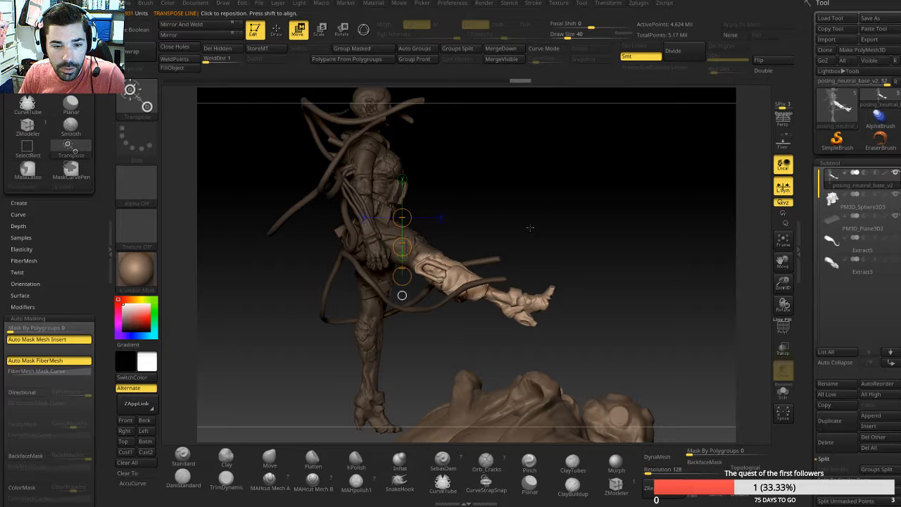
# Step: Extend the mask down the back of the right thigh to the knee and soften its edge
pyautogui.moveTo(528, 229)
pyautogui.mouseDown()
pyautogui.moveTo(525, 237)
pyautogui.moveTo(540, 235)
pyautogui.moveTo(563, 204)
pyautogui.moveTo(591, 243)
pyautogui.moveTo(627, 204)
pyautogui.moveTo(618, 231)
pyautogui.mouseUp()
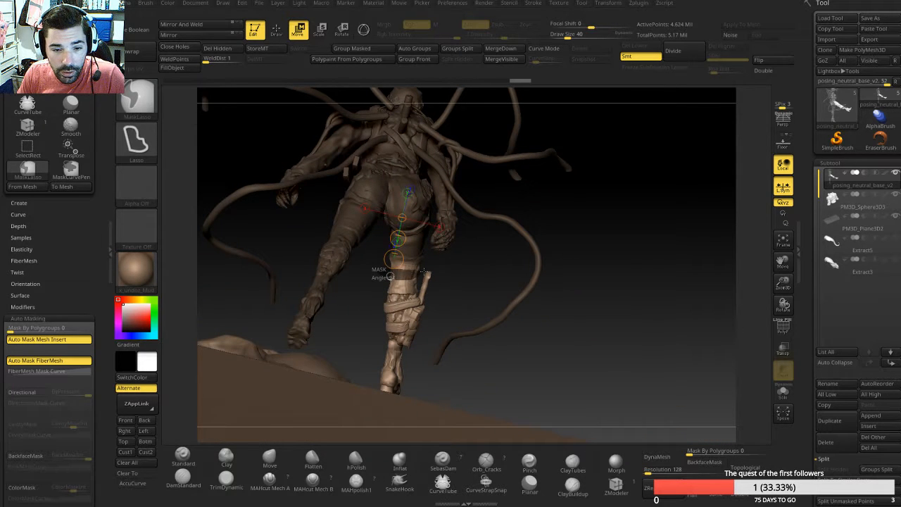
pyautogui.keyDown('ctrl'); pyautogui.moveTo(424, 272); pyautogui.dragTo(413, 240); pyautogui.keyUp('ctrl')
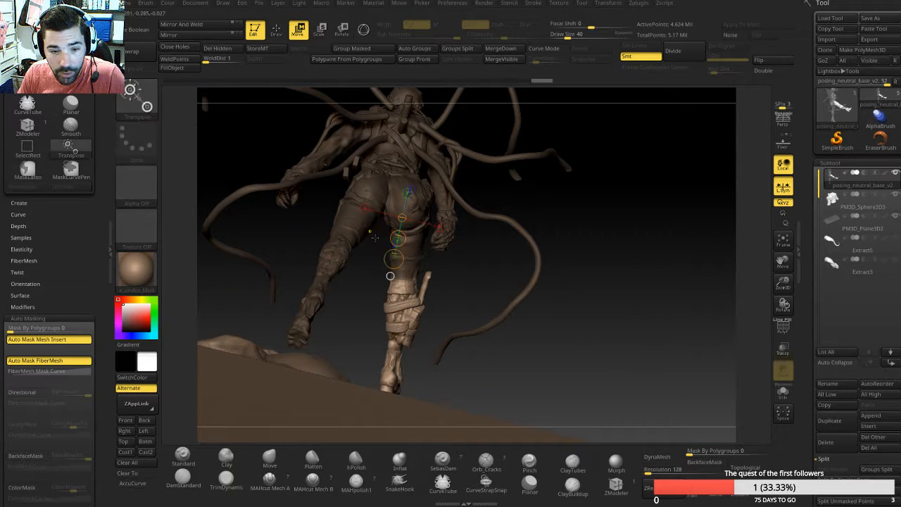
pyautogui.click(415, 264)
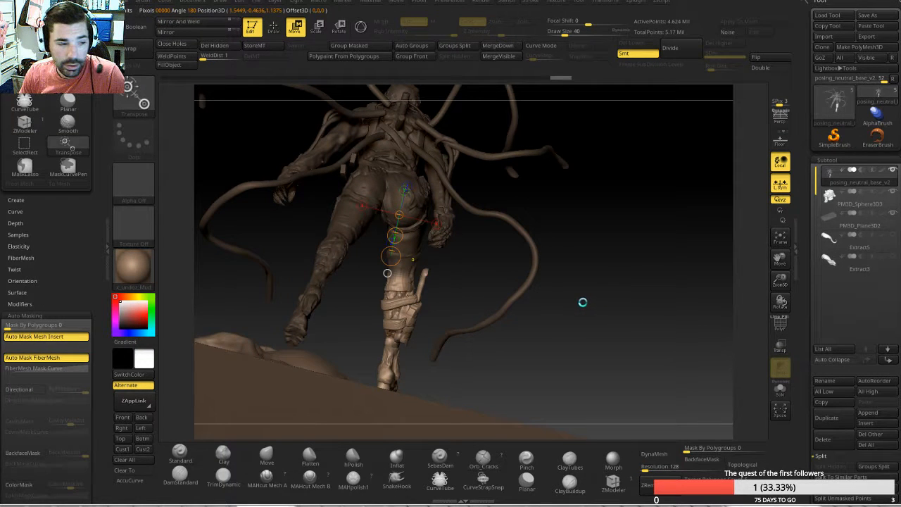
# Step: Bend the right knee by rotating the lower leg backward with a Transpose line starting at the knee
pyautogui.moveTo(583, 302); pyautogui.dragTo(556, 297)
pyautogui.moveTo(378, 266); pyautogui.dragTo(391, 349)
pyautogui.moveTo(458, 362); pyautogui.dragTo(481, 352)
pyautogui.press('r')
pyautogui.moveTo(389, 348); pyautogui.dragTo(389, 349)
pyautogui.moveTo(336, 310); pyautogui.dragTo(317, 280)
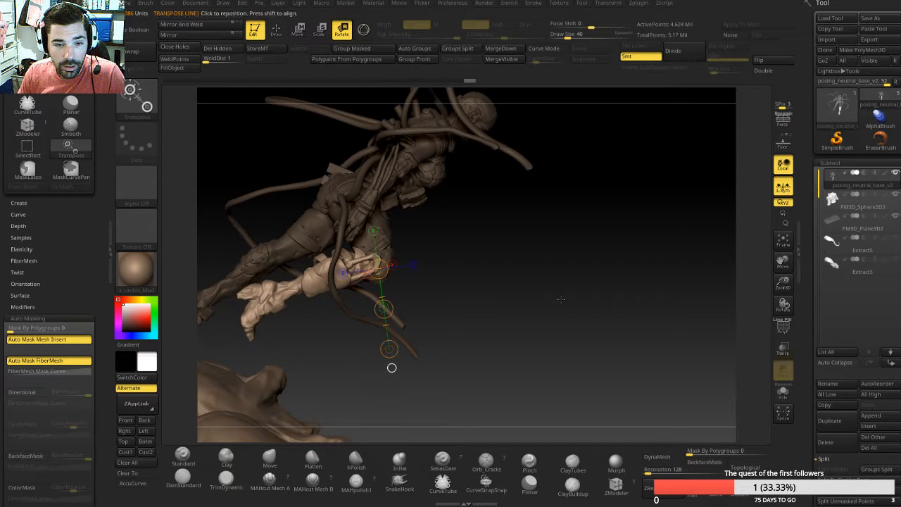
pyautogui.moveTo(562, 300); pyautogui.dragTo(677, 240)
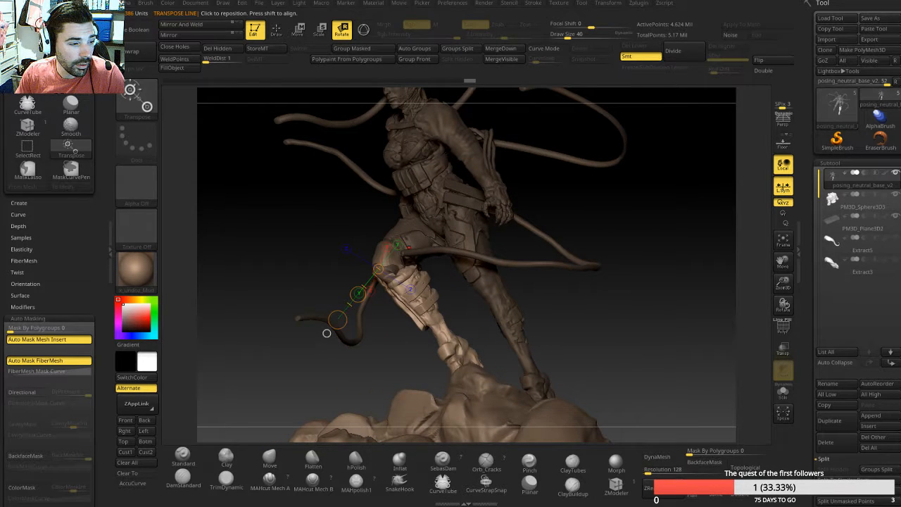
# Step: Twist the right lower leg about its own length with a Transpose line from knee to ankle
pyautogui.moveTo(688, 285)
pyautogui.mouseDown()
pyautogui.moveTo(395, 285)
pyautogui.moveTo(398, 336)
pyautogui.moveTo(372, 324)
pyautogui.mouseUp()
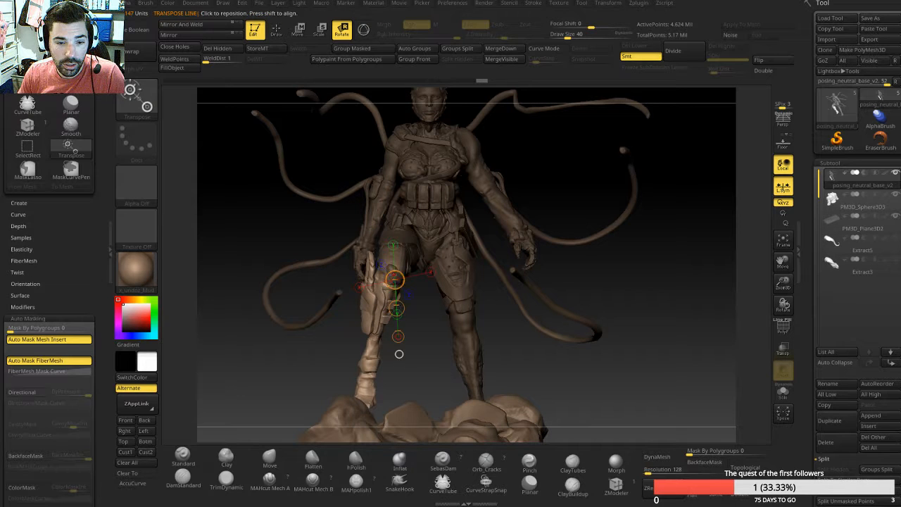
pyautogui.moveTo(400, 262); pyautogui.dragTo(371, 355)
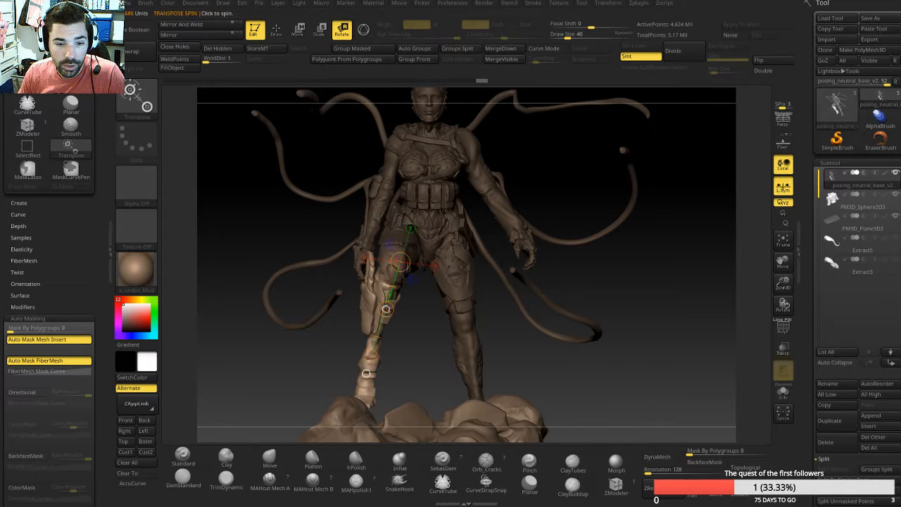
pyautogui.moveTo(385, 310); pyautogui.dragTo(376, 343)
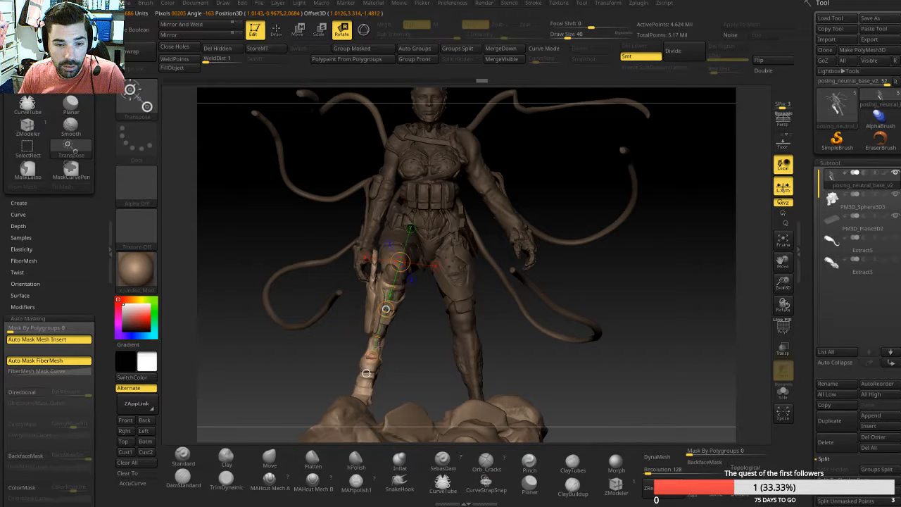
pyautogui.moveTo(399, 262); pyautogui.dragTo(405, 245)
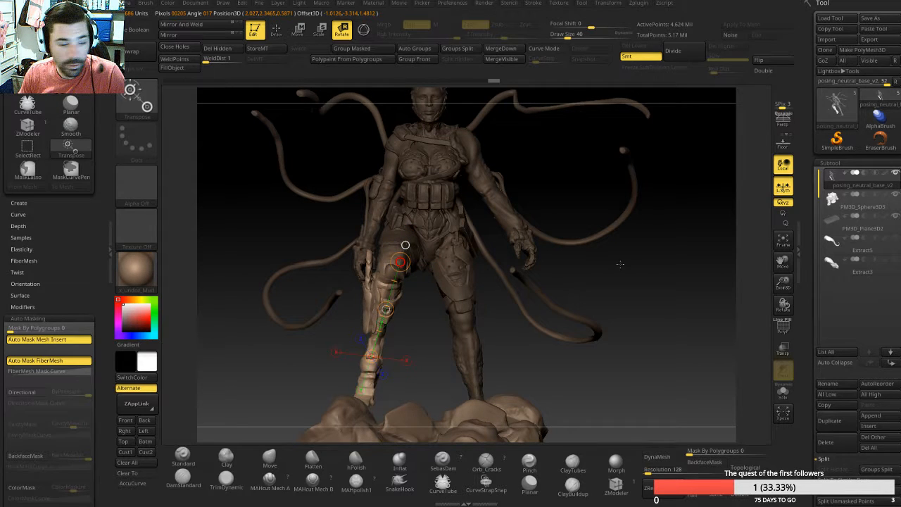
# Step: Mask the right shin down to the ankle and rotate the free foot at the ankle
pyautogui.moveTo(678, 277); pyautogui.dragTo(718, 243)
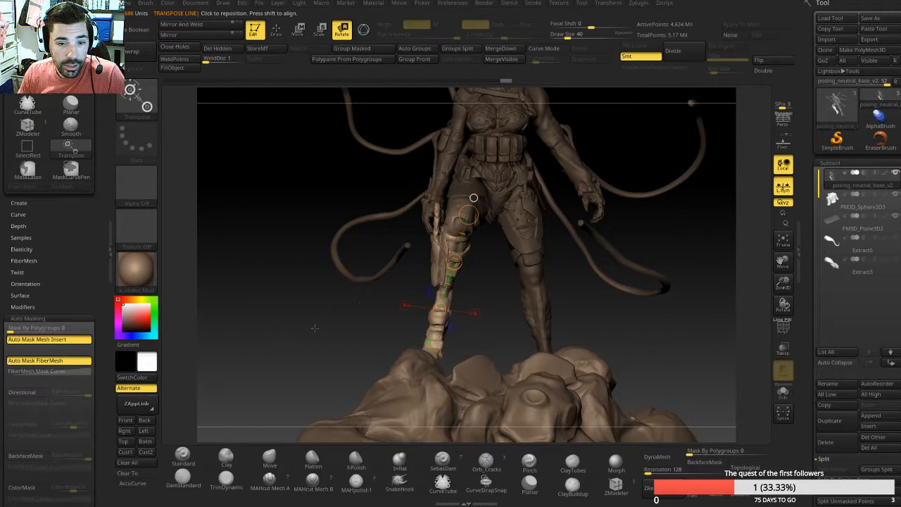
pyautogui.moveTo(292, 288)
pyautogui.mouseDown()
pyautogui.moveTo(375, 324)
pyautogui.moveTo(394, 318)
pyautogui.moveTo(351, 325)
pyautogui.mouseUp()
pyautogui.moveTo(523, 205)
pyautogui.keyDown('ctrl'); pyautogui.mouseDown()
pyautogui.moveTo(485, 304)
pyautogui.moveTo(430, 302)
pyautogui.moveTo(441, 198)
pyautogui.moveTo(462, 198)
pyautogui.moveTo(417, 229)
pyautogui.mouseUp(); pyautogui.keyUp('ctrl')
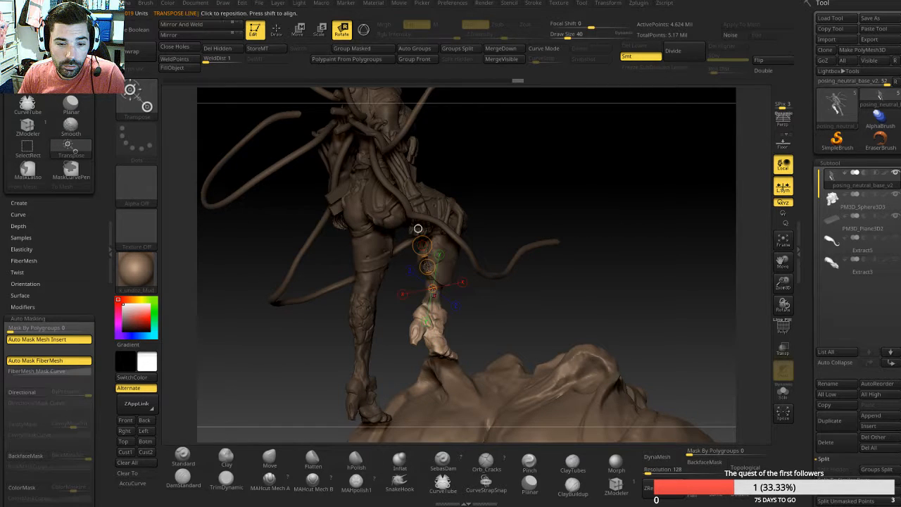
pyautogui.moveTo(462, 324)
pyautogui.mouseDown()
pyautogui.moveTo(402, 323)
pyautogui.moveTo(436, 337)
pyautogui.mouseUp()
pyautogui.moveTo(533, 310); pyautogui.dragTo(501, 313)
# Step: Mask the left leg up to the hip with MaskLasso and soften the mask's edge
pyautogui.moveTo(629, 323); pyautogui.dragTo(603, 296)
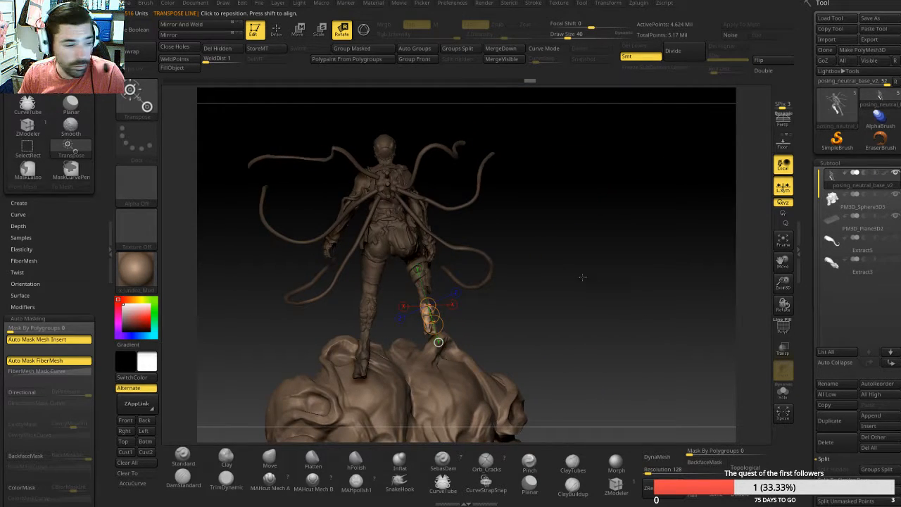
pyautogui.moveTo(560, 272); pyautogui.dragTo(489, 251)
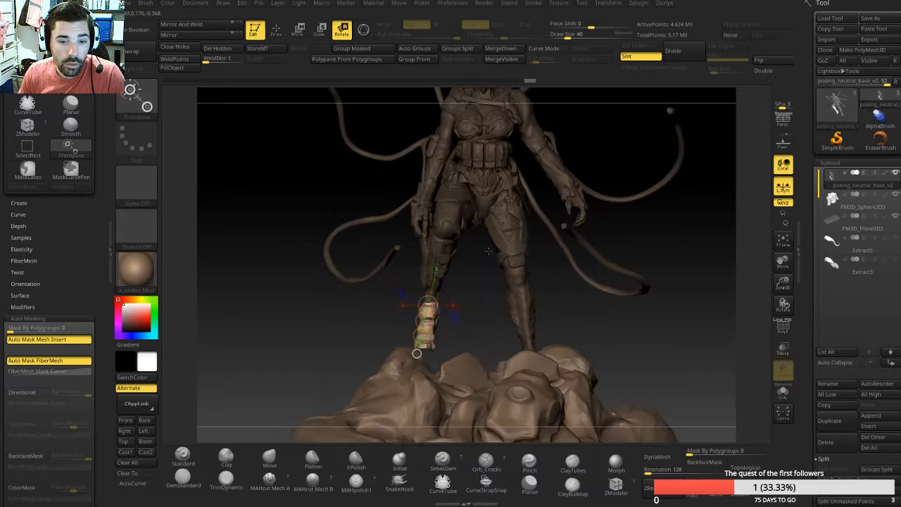
pyautogui.keyDown('alt'); pyautogui.moveTo(316, 217); pyautogui.dragTo(307, 226); pyautogui.keyUp('alt')
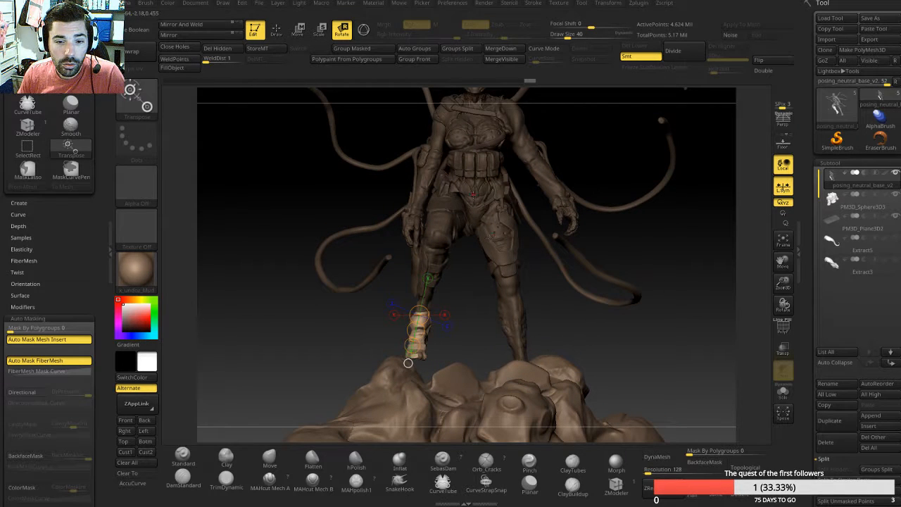
pyautogui.keyDown('alt'); pyautogui.moveTo(557, 314); pyautogui.dragTo(534, 250); pyautogui.keyUp('alt')
pyautogui.moveTo(506, 289)
pyautogui.mouseDown()
pyautogui.moveTo(512, 314)
pyautogui.moveTo(461, 310)
pyautogui.moveTo(455, 217)
pyautogui.mouseUp()
pyautogui.keyDown('ctrl'); pyautogui.moveTo(503, 252); pyautogui.dragTo(508, 266); pyautogui.keyUp('ctrl')
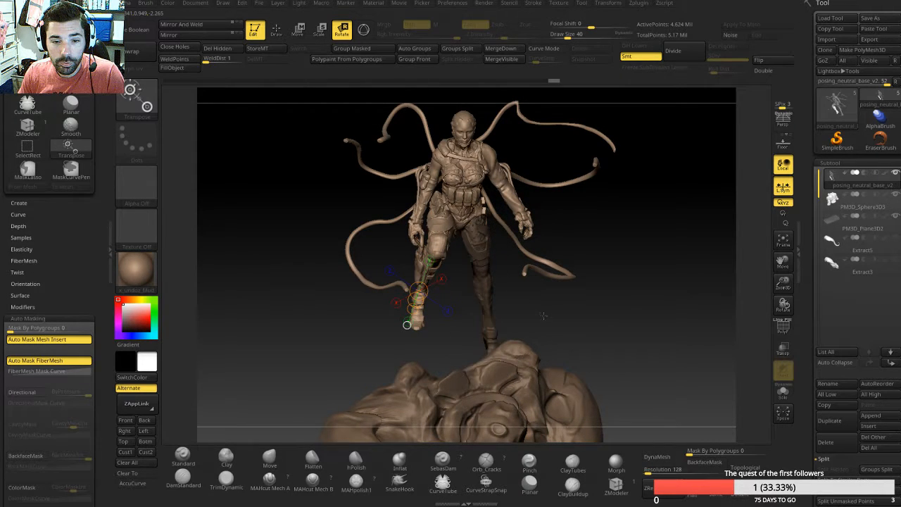
pyautogui.moveTo(544, 310)
pyautogui.mouseDown()
pyautogui.moveTo(457, 287)
pyautogui.moveTo(402, 241)
pyautogui.moveTo(376, 232)
pyautogui.mouseUp()
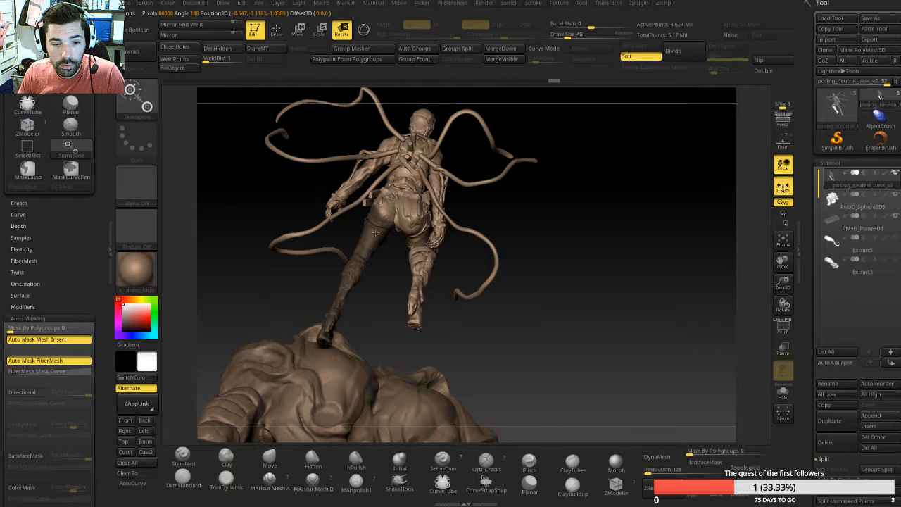
pyautogui.click(374, 227)
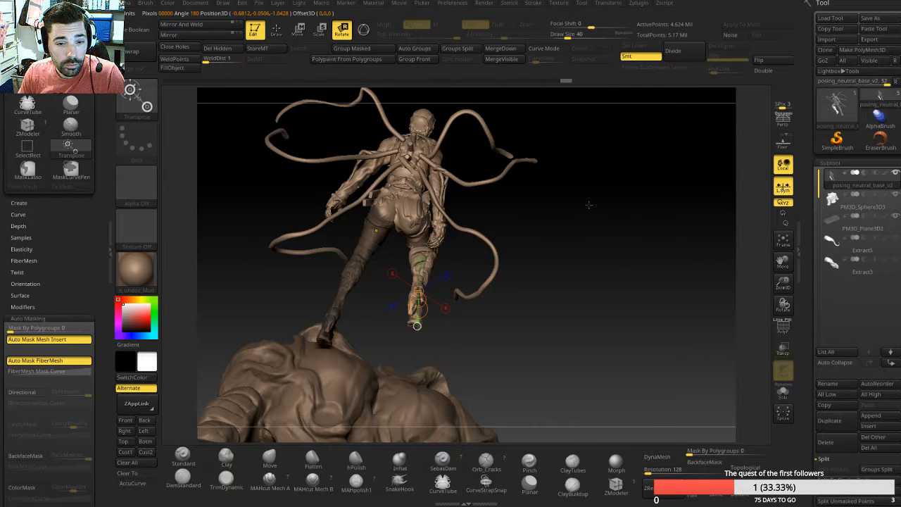
pyautogui.keyDown('ctrl'); pyautogui.click(564, 218); pyautogui.keyUp('ctrl')
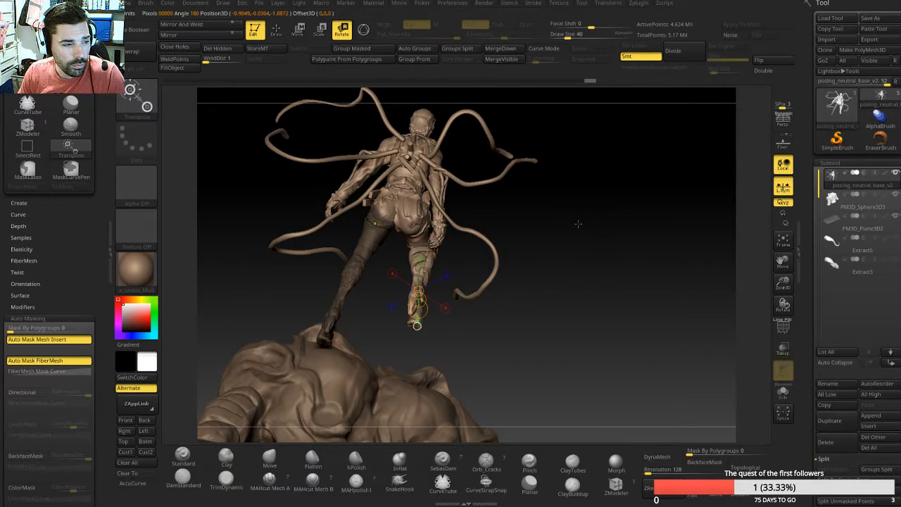
# Step: Invert the mask to free the left leg and swing it outward with a Transpose line starting at the hip
pyautogui.moveTo(578, 232)
pyautogui.mouseDown()
pyautogui.moveTo(639, 239)
pyautogui.moveTo(619, 243)
pyautogui.mouseUp()
pyautogui.keyDown('ctrl'); pyautogui.click(624, 257); pyautogui.keyUp('ctrl')
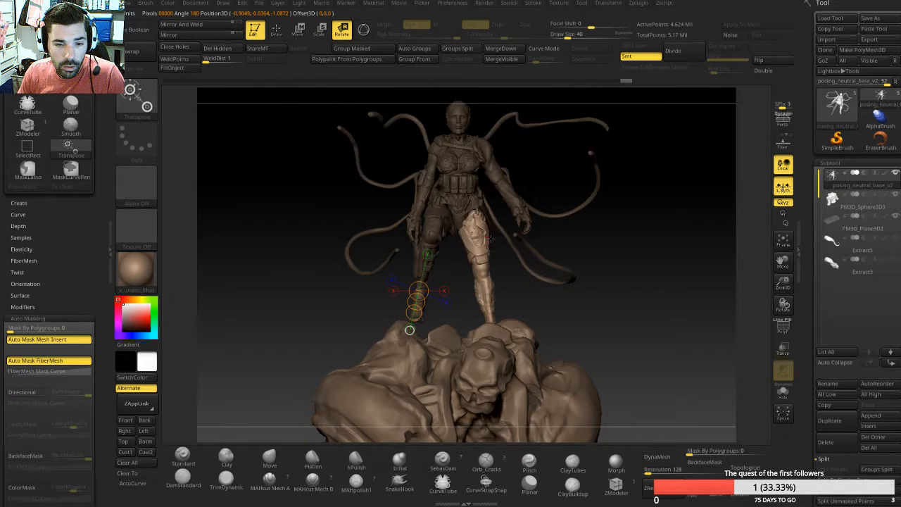
pyautogui.moveTo(478, 223)
pyautogui.mouseDown()
pyautogui.moveTo(489, 312)
pyautogui.moveTo(508, 300)
pyautogui.moveTo(539, 349)
pyautogui.mouseUp()
pyautogui.press('w')
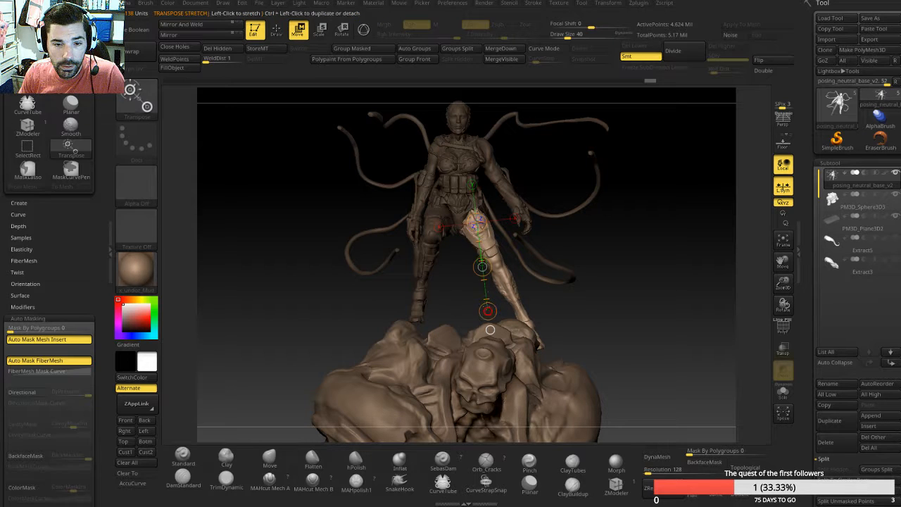
pyautogui.moveTo(492, 310); pyautogui.dragTo(495, 310)
pyautogui.press('ctrl')
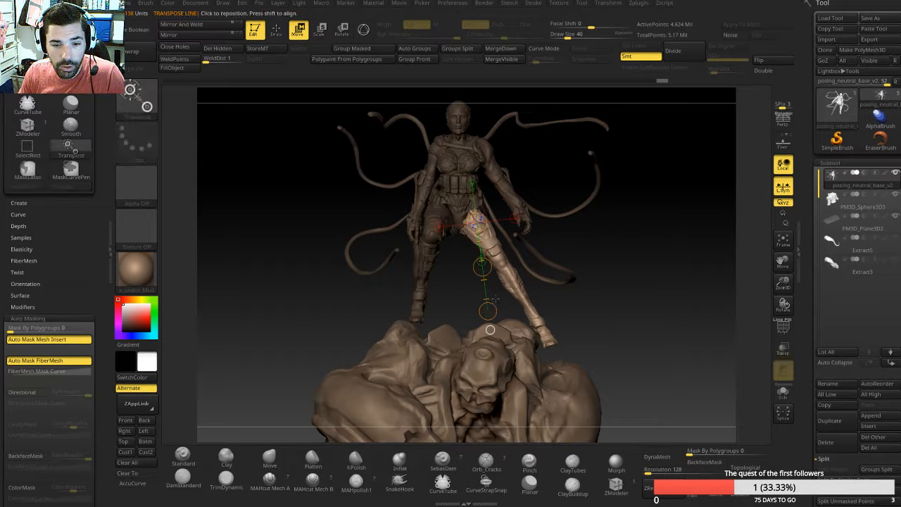
pyautogui.hotkey('ctrl', 'z')
# Step: Rotate the left leg farther outward and backward at the hip with the Transpose line
pyautogui.press('r')
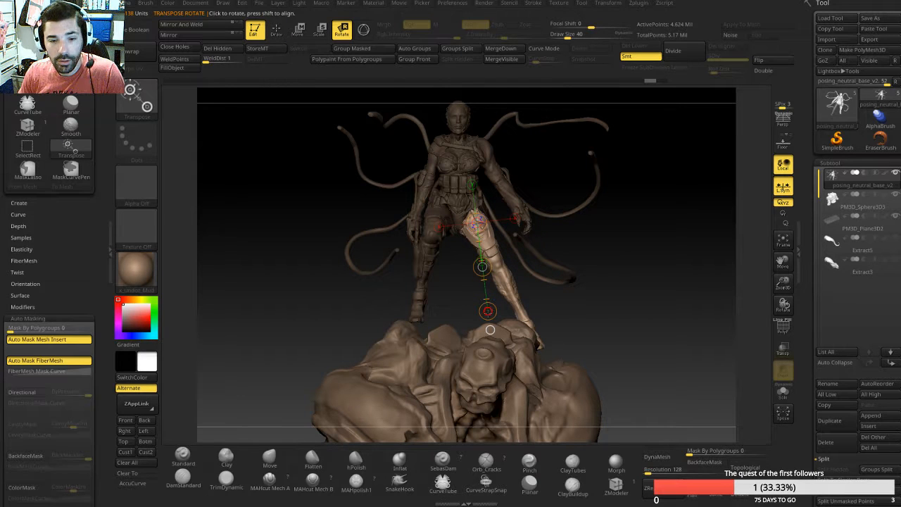
pyautogui.moveTo(488, 309); pyautogui.dragTo(569, 289)
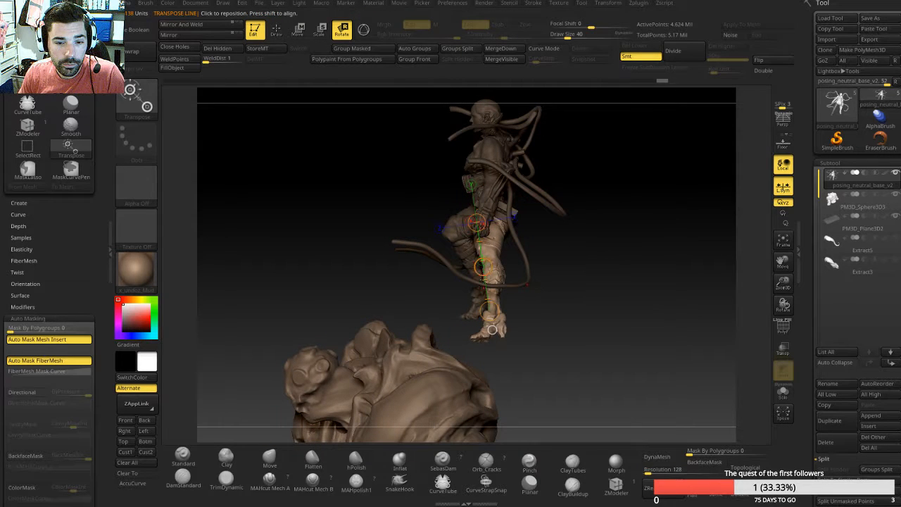
pyautogui.moveTo(489, 310); pyautogui.dragTo(576, 290)
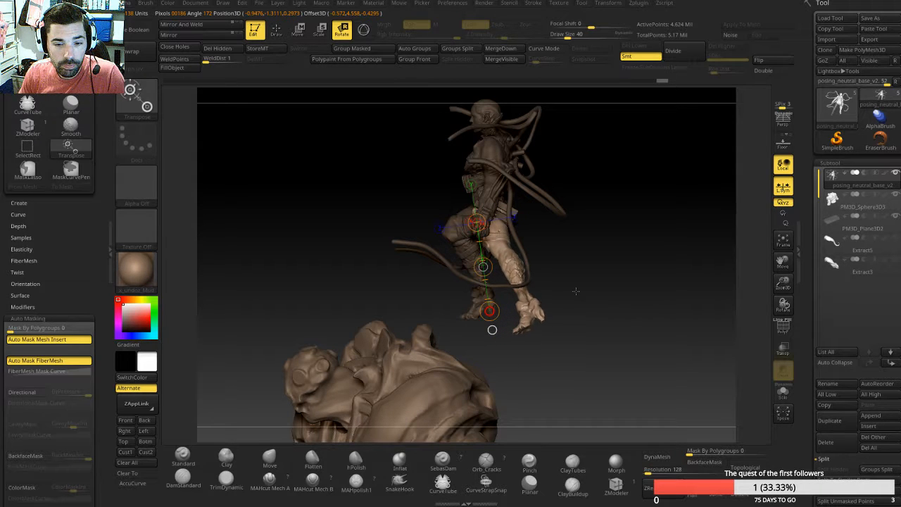
pyautogui.moveTo(618, 265)
pyautogui.mouseDown()
pyautogui.moveTo(654, 261)
pyautogui.moveTo(621, 279)
pyautogui.mouseUp()
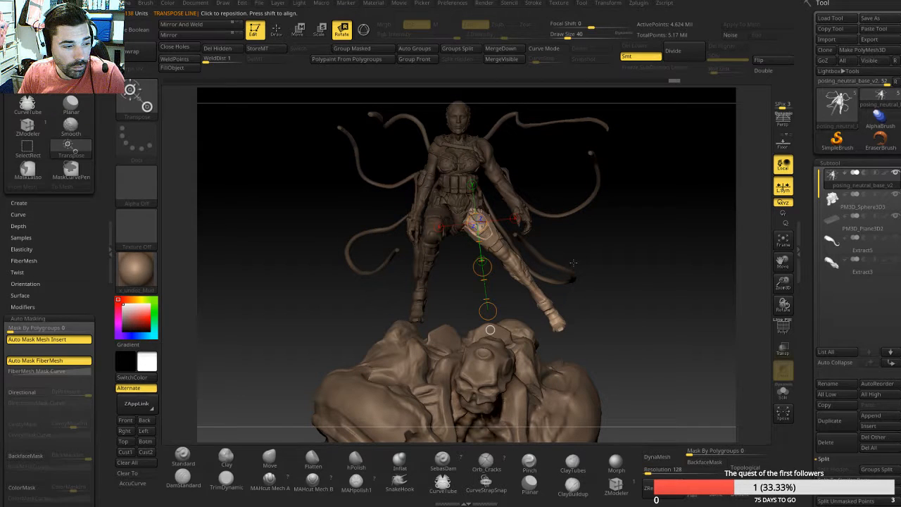
# Step: Mask the left thigh down to the knee and bend the lower leg backward with a Transpose line at the knee
pyautogui.moveTo(577, 258)
pyautogui.mouseDown()
pyautogui.moveTo(620, 295)
pyautogui.moveTo(453, 285)
pyautogui.moveTo(494, 259)
pyautogui.moveTo(470, 174)
pyautogui.moveTo(415, 240)
pyautogui.mouseUp()
pyautogui.moveTo(616, 256); pyautogui.dragTo(542, 358)
pyautogui.moveTo(657, 316); pyautogui.dragTo(536, 333)
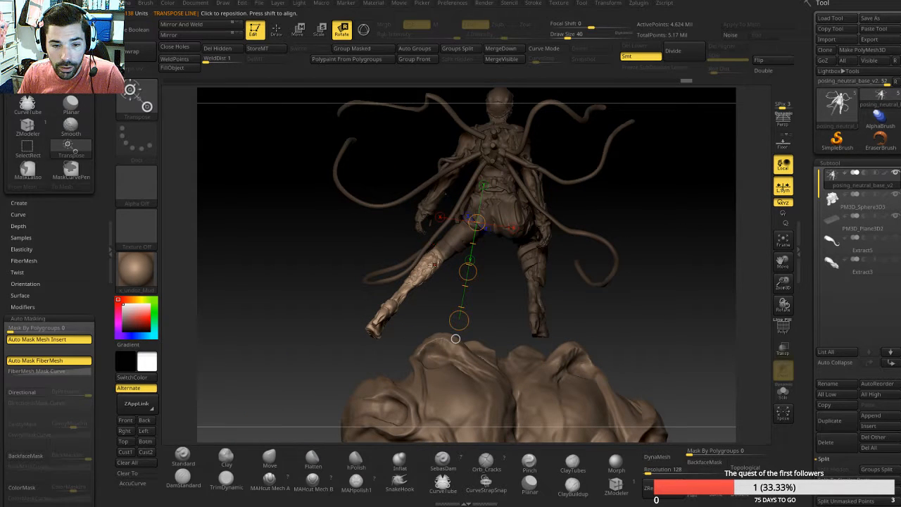
pyautogui.moveTo(358, 249); pyautogui.dragTo(605, 274)
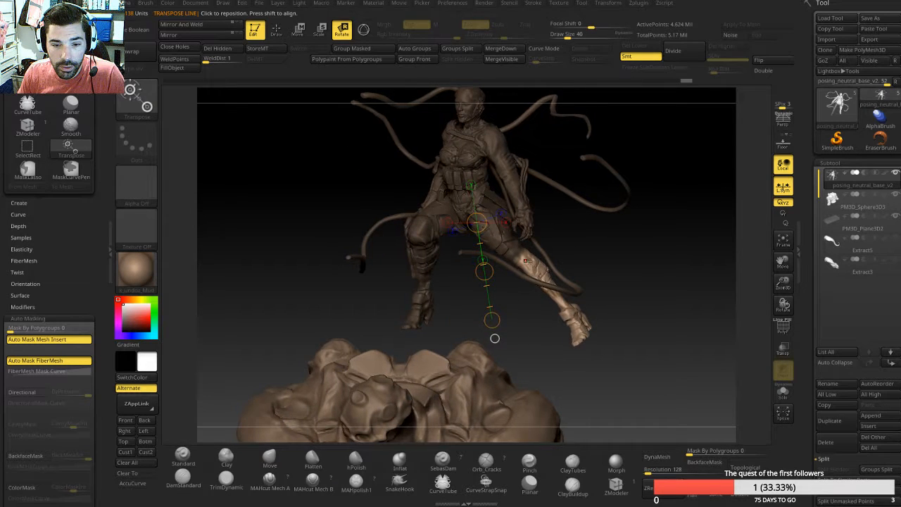
pyautogui.moveTo(522, 258); pyautogui.dragTo(573, 294)
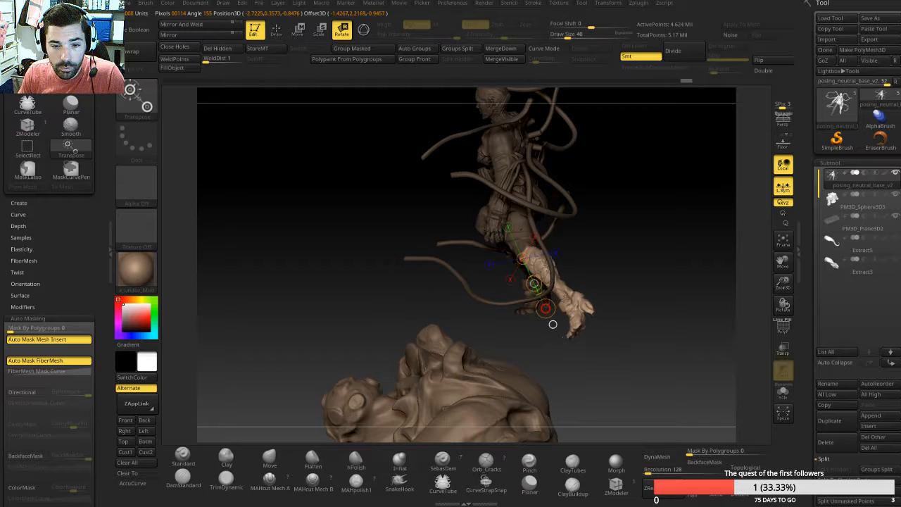
pyautogui.moveTo(627, 253); pyautogui.dragTo(642, 243)
# Step: Mask the left shin down to the ankle with MaskLasso and rotate the free foot at the ankle
pyautogui.press('ctrl')
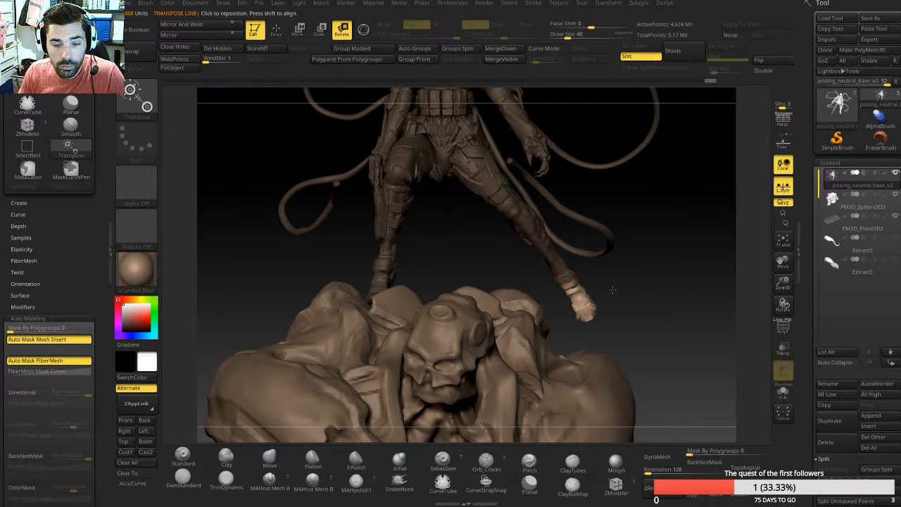
pyautogui.moveTo(551, 288); pyautogui.dragTo(624, 263)
pyautogui.press('ctrl')
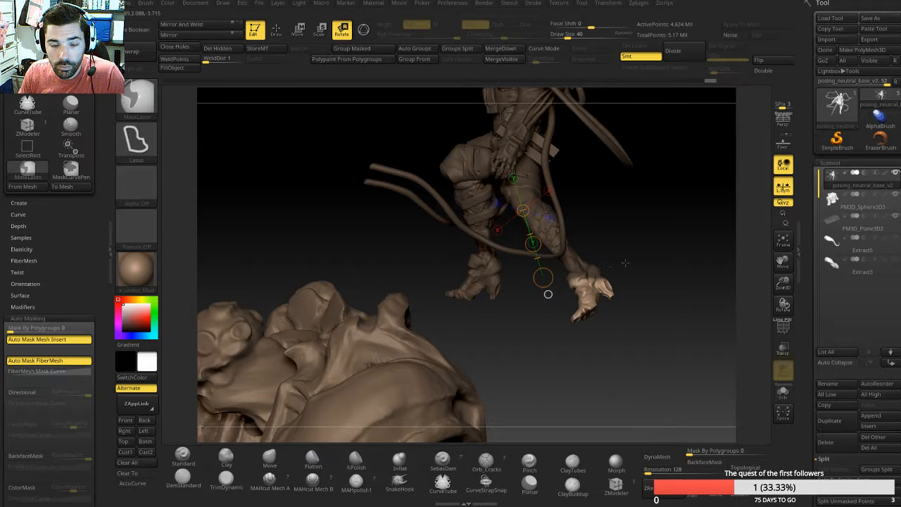
pyautogui.moveTo(593, 252)
pyautogui.keyDown('ctrl'); pyautogui.mouseDown()
pyautogui.moveTo(600, 305)
pyautogui.moveTo(591, 291)
pyautogui.mouseUp(); pyautogui.keyUp('ctrl')
pyautogui.moveTo(674, 272); pyautogui.dragTo(592, 316)
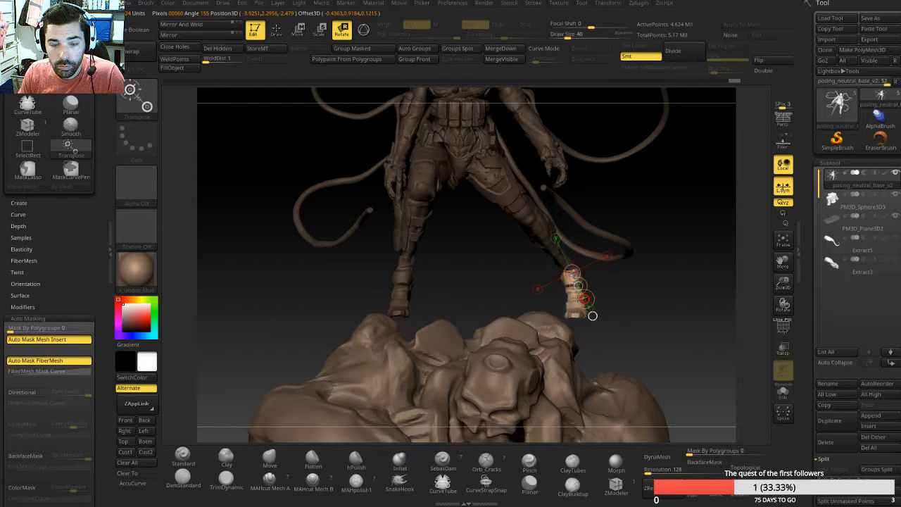
# Step: Redraw the Transpose line from the left ankle along the foot and fine-tune the foot's rotation
pyautogui.moveTo(633, 285); pyautogui.dragTo(540, 285)
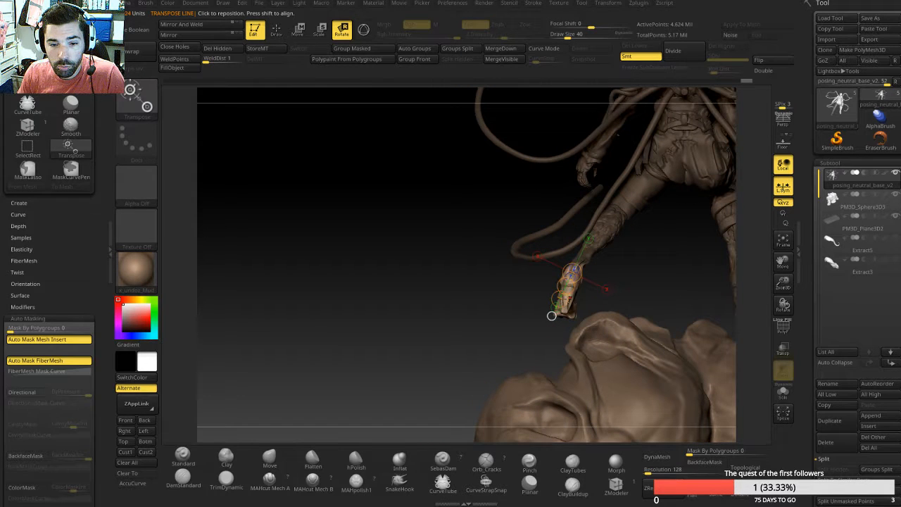
pyautogui.moveTo(551, 315); pyautogui.dragTo(579, 255)
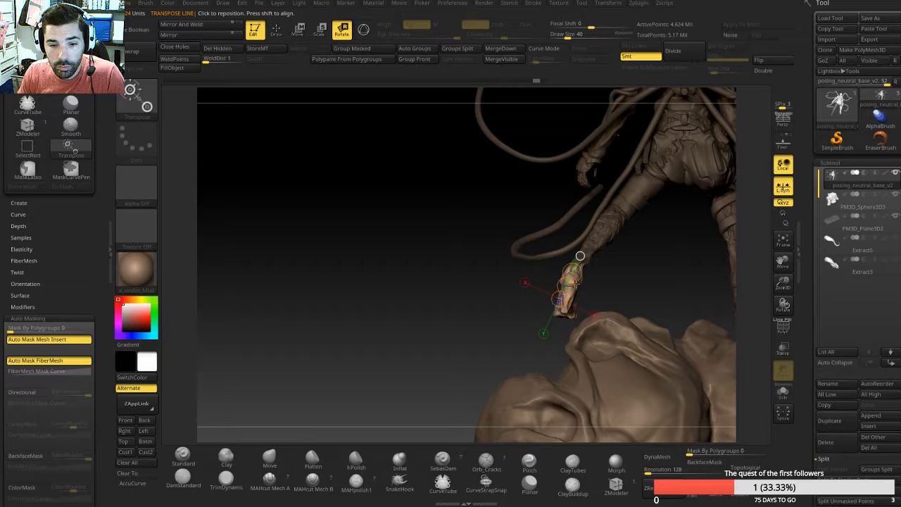
pyautogui.moveTo(580, 255); pyautogui.dragTo(562, 322)
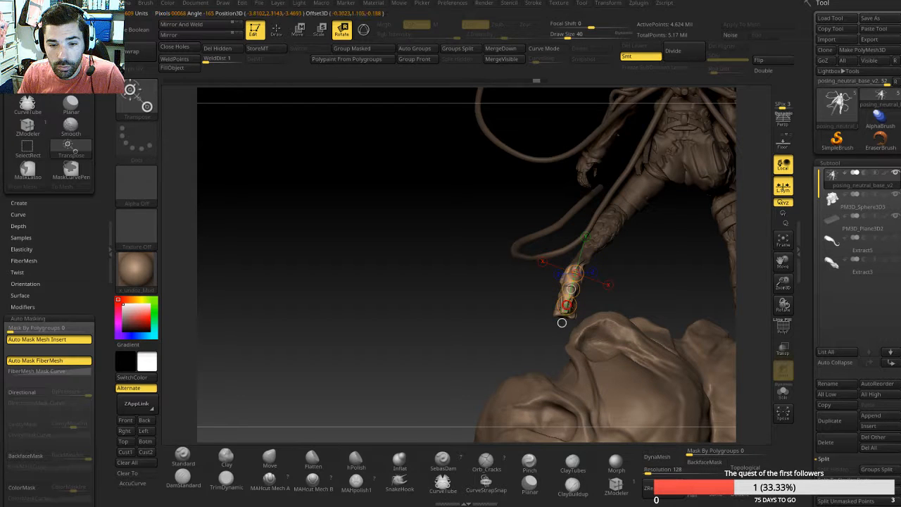
pyautogui.moveTo(516, 285); pyautogui.dragTo(644, 308)
# Step: Clear the mask and isolate the right lower leg with MaskLasso so that everything above the knee is masked
pyautogui.moveTo(632, 275)
pyautogui.mouseDown()
pyautogui.moveTo(591, 287)
pyautogui.moveTo(594, 279)
pyautogui.moveTo(518, 285)
pyautogui.moveTo(483, 308)
pyautogui.mouseUp()
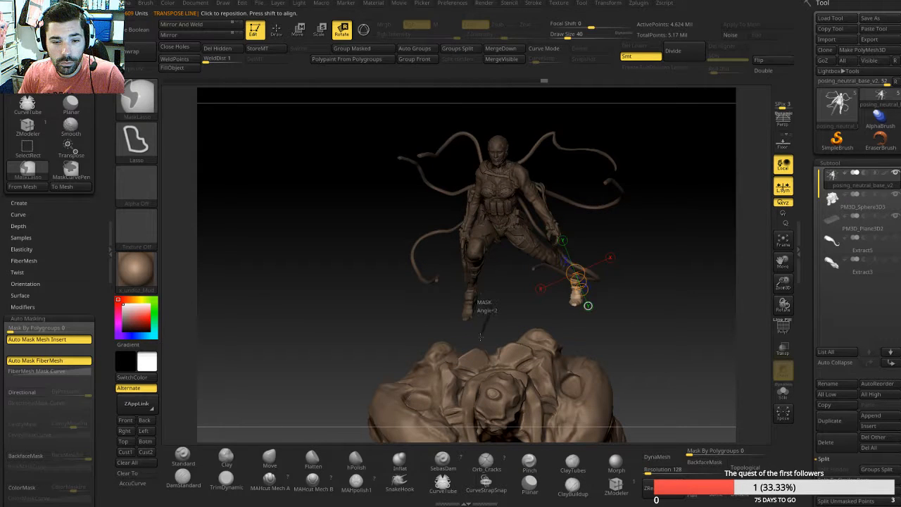
pyautogui.keyDown('ctrl'); pyautogui.moveTo(482, 346); pyautogui.dragTo(482, 347); pyautogui.keyUp('ctrl')
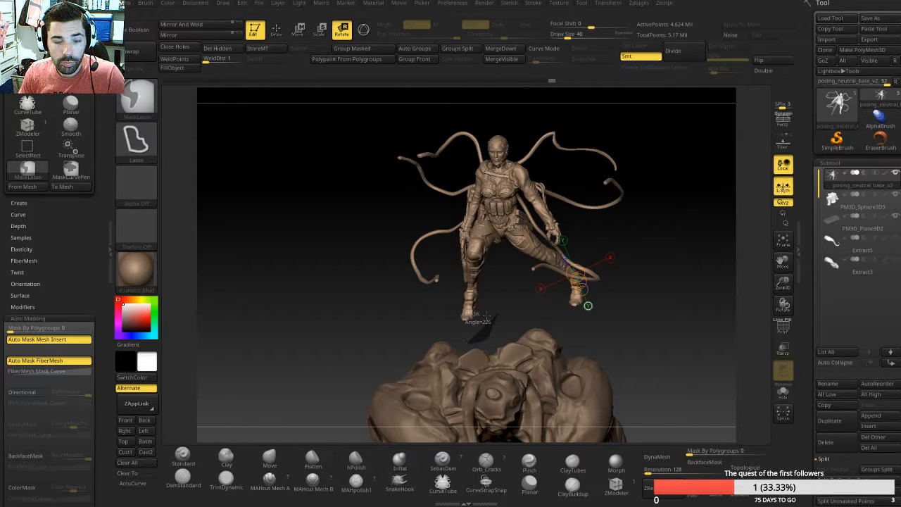
pyautogui.moveTo(508, 296); pyautogui.dragTo(463, 357)
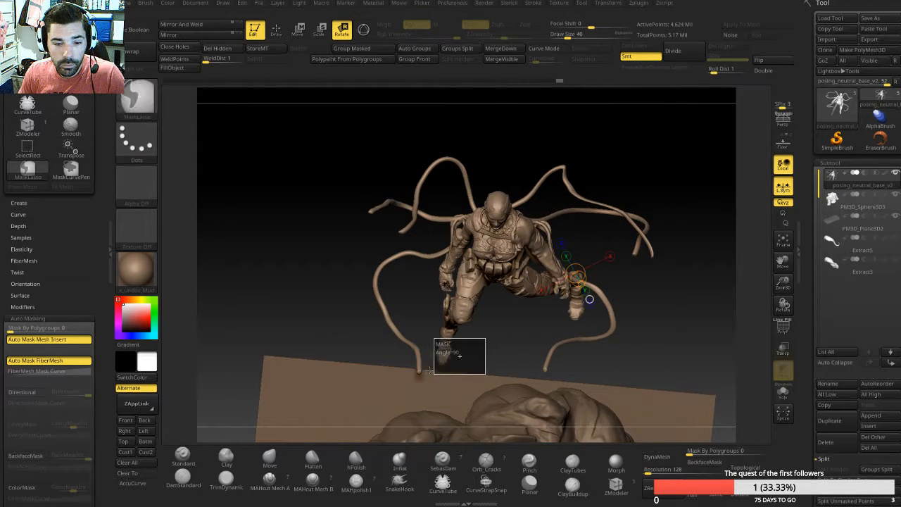
pyautogui.press('ctrl')
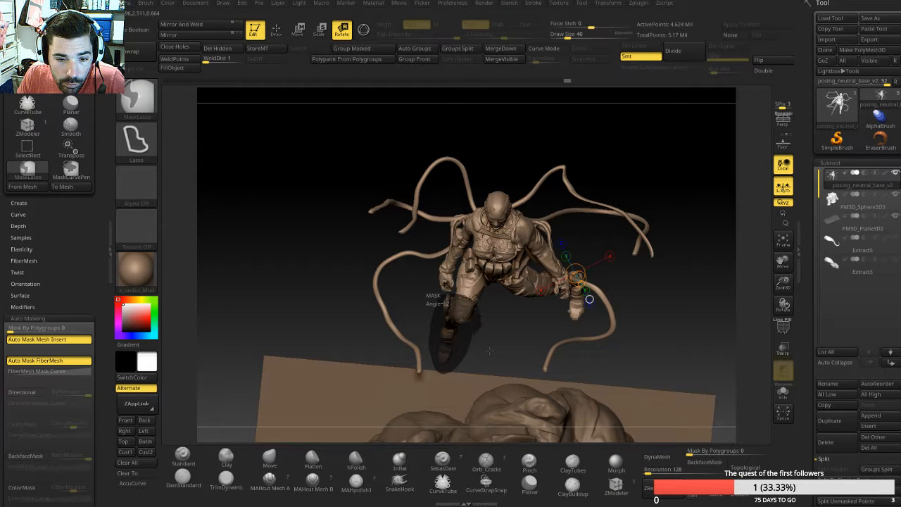
pyautogui.moveTo(489, 350)
pyautogui.mouseDown()
pyautogui.moveTo(508, 334)
pyautogui.moveTo(501, 363)
pyautogui.mouseUp()
# Step: Swing the right lower leg outward with a Transpose line from knee to ankle, comparing it with the previous pose
pyautogui.moveTo(453, 267); pyautogui.dragTo(425, 324)
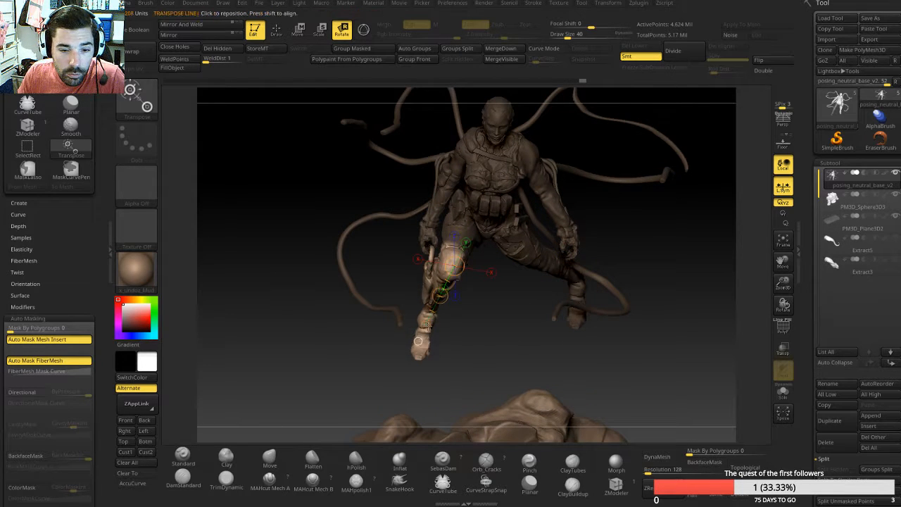
pyautogui.moveTo(467, 357); pyautogui.dragTo(432, 358)
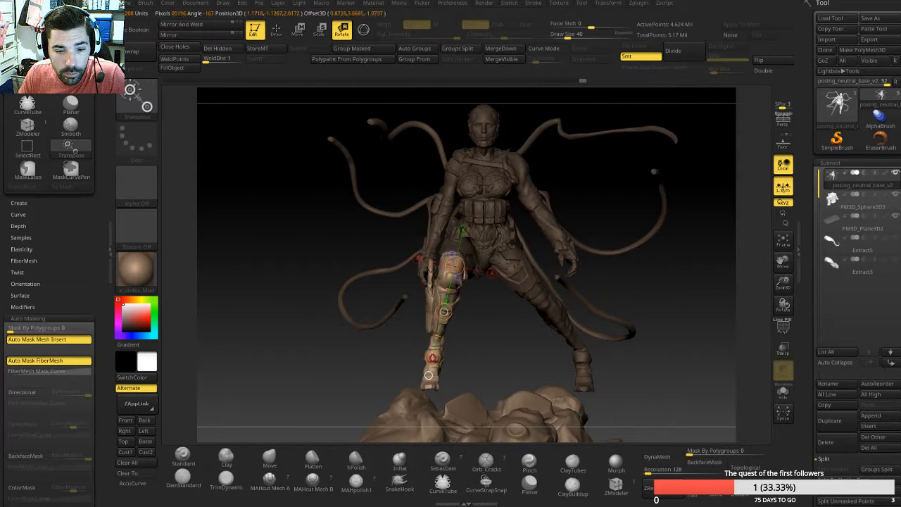
pyautogui.hotkey('ctrl', 'z')
pyautogui.hotkey('ctrl', 'z')
pyautogui.hotkey('ctrl', 'z')
pyautogui.hotkey('ctrl', 'z')
pyautogui.hotkey('ctrl', 'z')
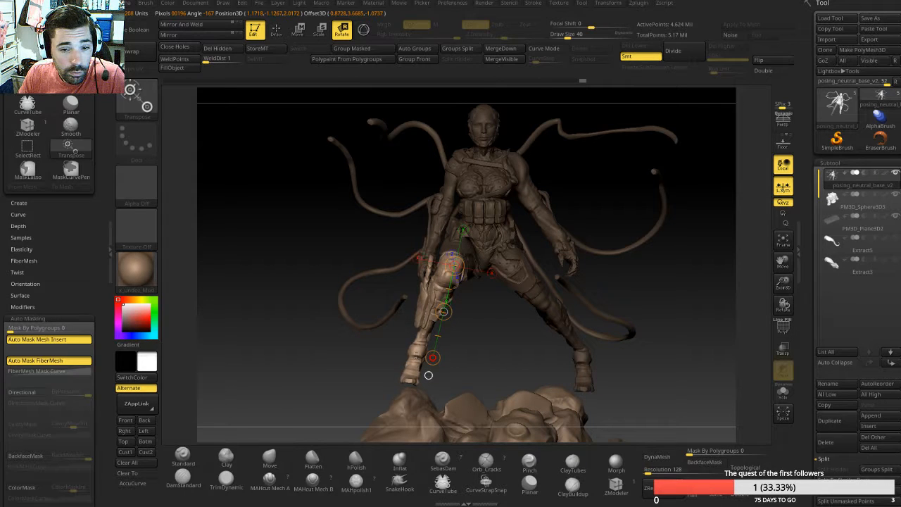
pyautogui.hotkey('ctrl', 'z')
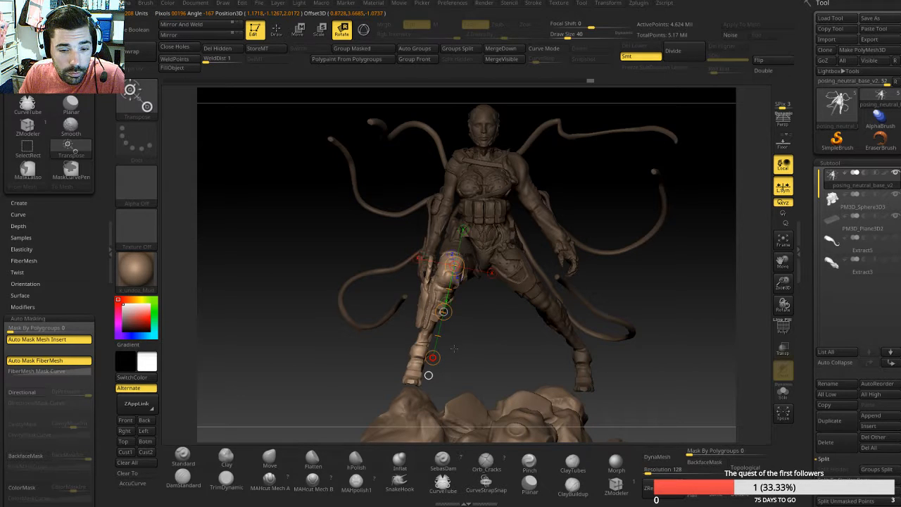
# Step: Extend the mask over the right shin down to the ankle and rotate the free right foot at the ankle
pyautogui.press('ctrl')
pyautogui.moveTo(432, 357)
pyautogui.keyDown('ctrl'); pyautogui.mouseDown()
pyautogui.moveTo(525, 242)
pyautogui.moveTo(467, 338)
pyautogui.mouseUp(); pyautogui.keyUp('ctrl')
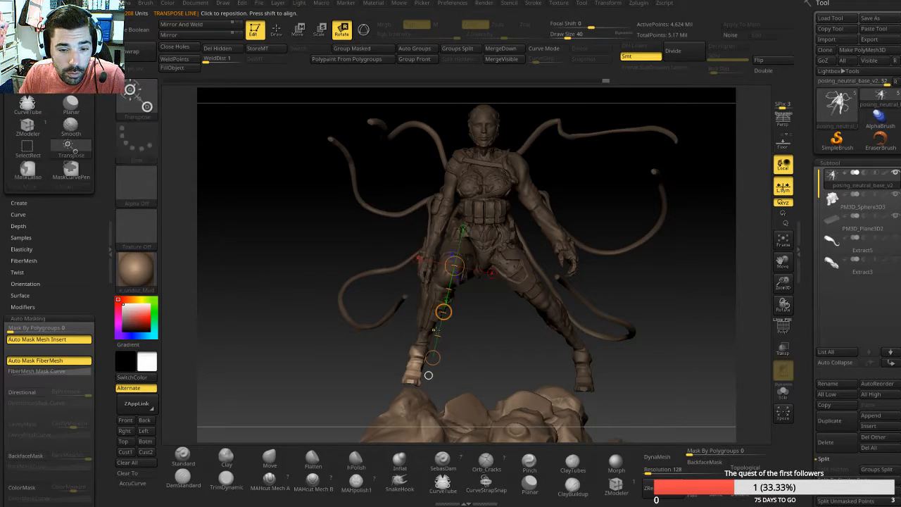
pyautogui.moveTo(415, 354); pyautogui.dragTo(411, 378)
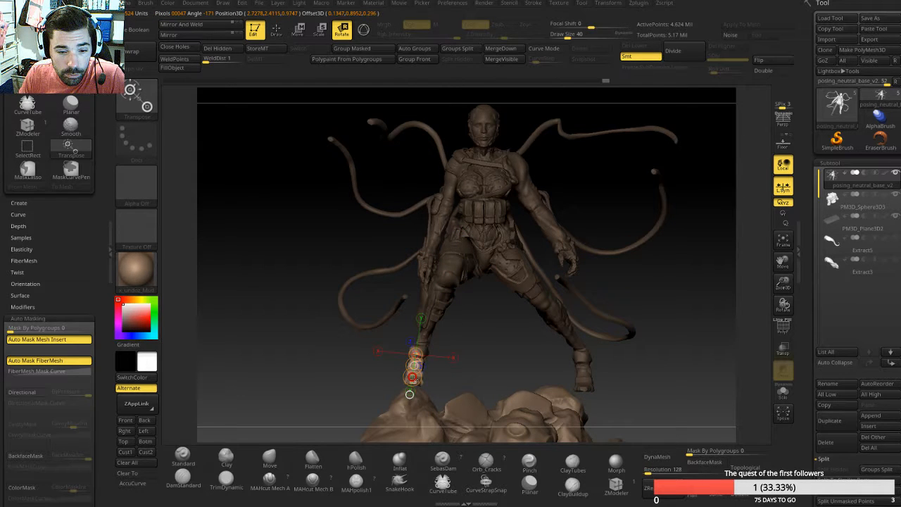
pyautogui.moveTo(413, 378)
pyautogui.mouseDown()
pyautogui.moveTo(450, 367)
pyautogui.moveTo(419, 333)
pyautogui.mouseUp()
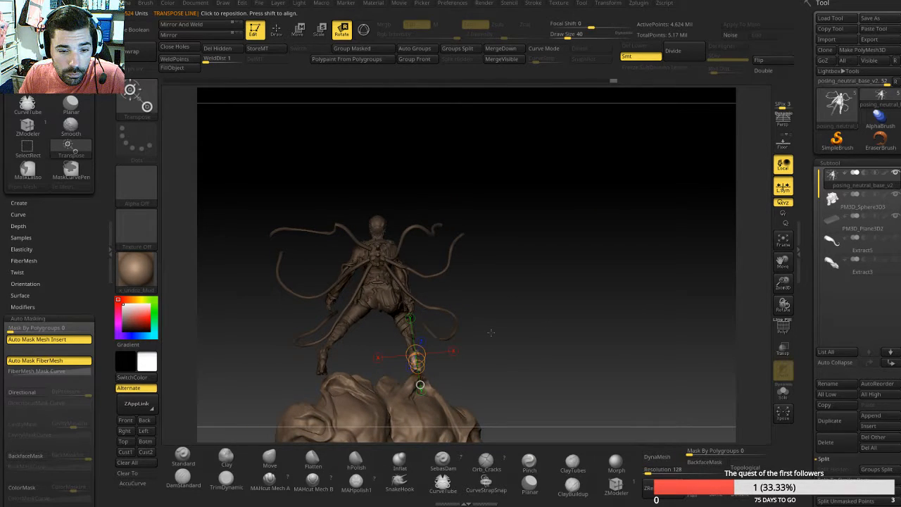
# Step: Isolate the right arm by masking the rest of the body and try to swing it outward from the shoulder
pyautogui.moveTo(490, 332)
pyautogui.mouseDown()
pyautogui.moveTo(575, 342)
pyautogui.moveTo(556, 347)
pyautogui.moveTo(561, 341)
pyautogui.moveTo(491, 319)
pyautogui.moveTo(470, 322)
pyautogui.moveTo(501, 363)
pyautogui.moveTo(378, 326)
pyautogui.moveTo(397, 311)
pyautogui.moveTo(375, 217)
pyautogui.mouseUp()
pyautogui.moveTo(549, 313); pyautogui.dragTo(468, 267)
pyautogui.moveTo(434, 176)
pyautogui.mouseDown()
pyautogui.moveTo(412, 242)
pyautogui.moveTo(389, 228)
pyautogui.moveTo(381, 204)
pyautogui.moveTo(387, 228)
pyautogui.mouseUp()
pyautogui.moveTo(321, 248); pyautogui.dragTo(322, 229)
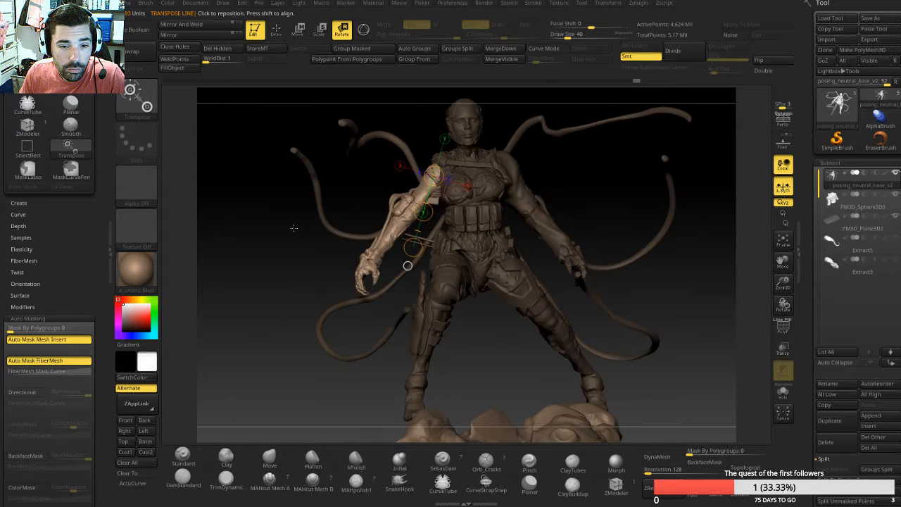
pyautogui.hotkey('ctrl', 'z')
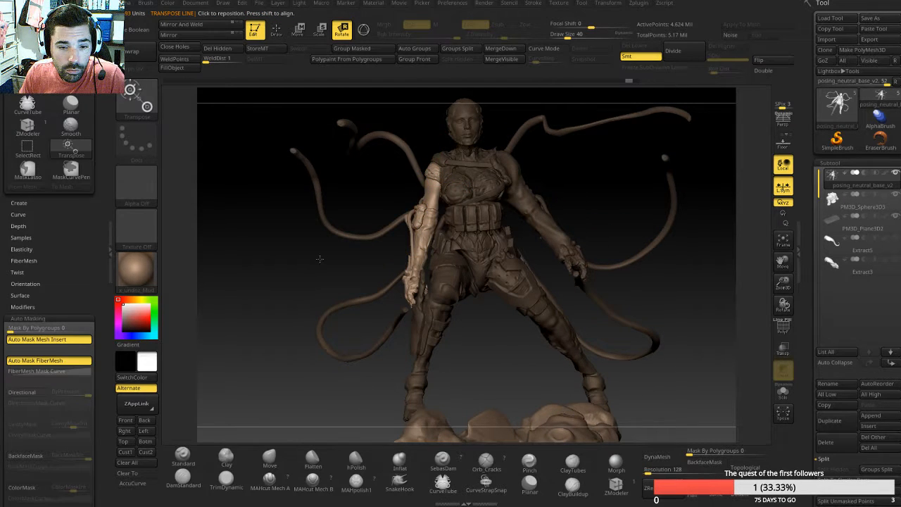
# Step: Try the MaskCurvePen as the masking brush for the right arm area and return to MaskLasso
pyautogui.keyDown('alt'); pyautogui.moveTo(320, 258); pyautogui.dragTo(353, 366); pyautogui.keyUp('alt')
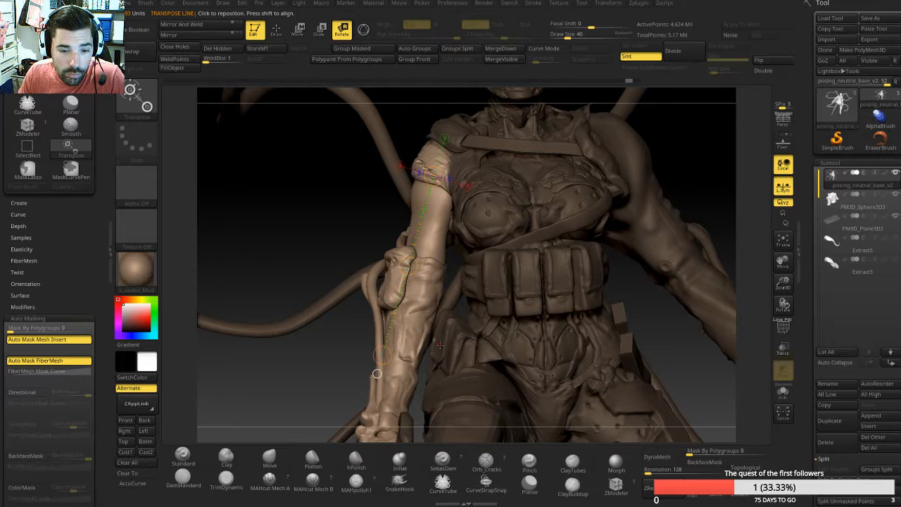
pyautogui.press('q')
pyautogui.press('ctrl')
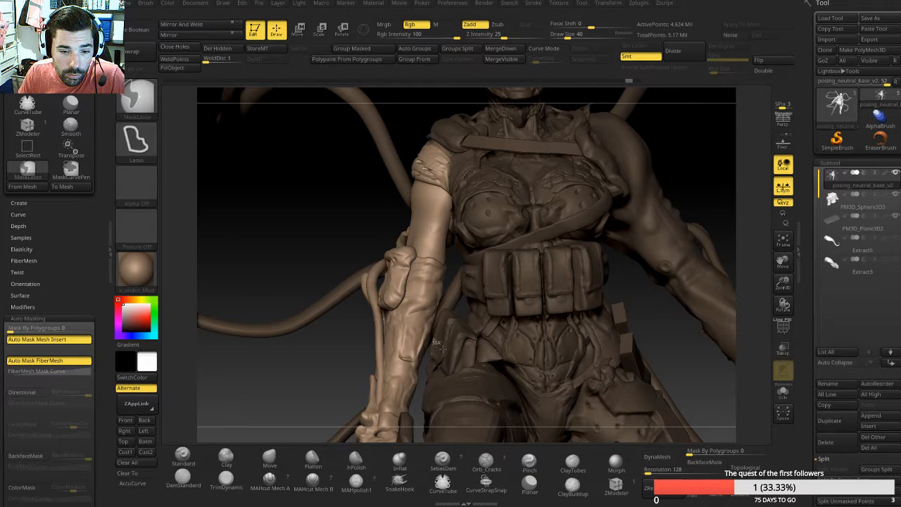
pyautogui.hotkey('ctrl', 'shift', 'a')
pyautogui.press('w')
pyautogui.hotkey('ctrl', 'z')
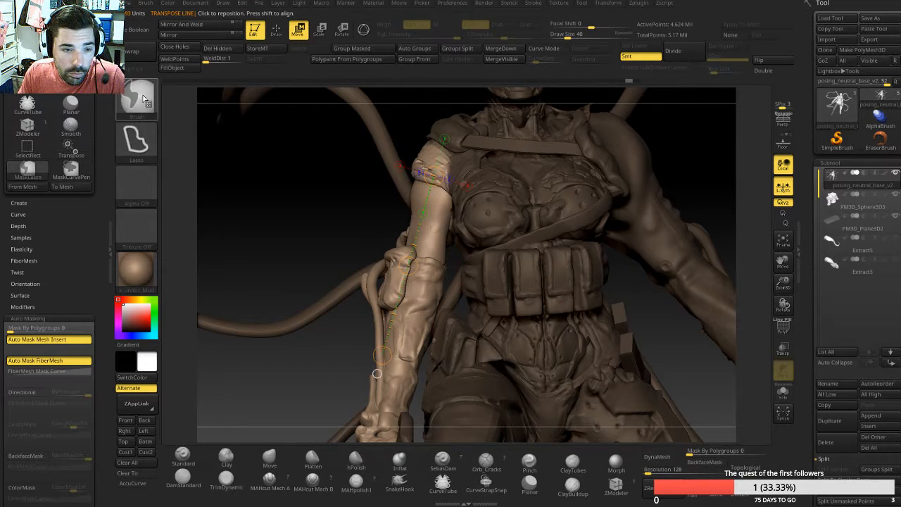
pyautogui.keyDown('ctrl'); pyautogui.click(138, 100); pyautogui.keyUp('ctrl')
pyautogui.keyDown('ctrl'); pyautogui.click(226, 149); pyautogui.keyUp('ctrl')
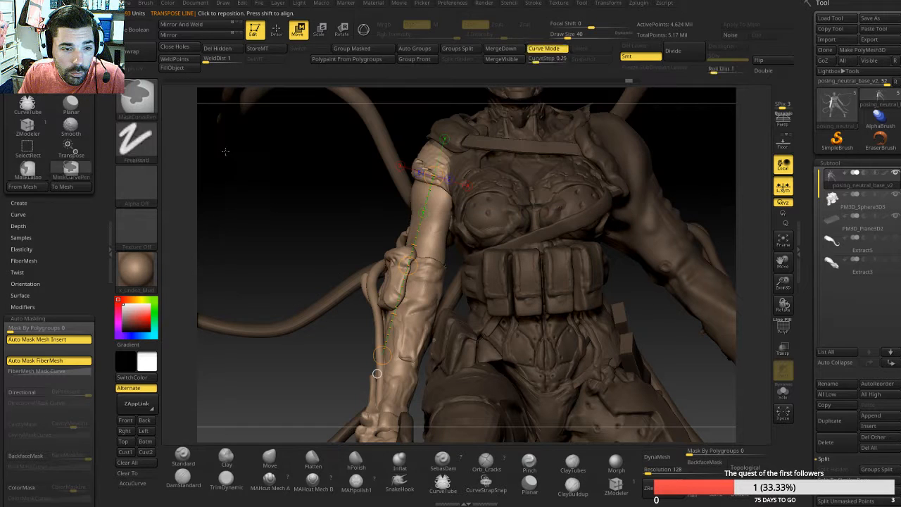
pyautogui.press('ctrl')
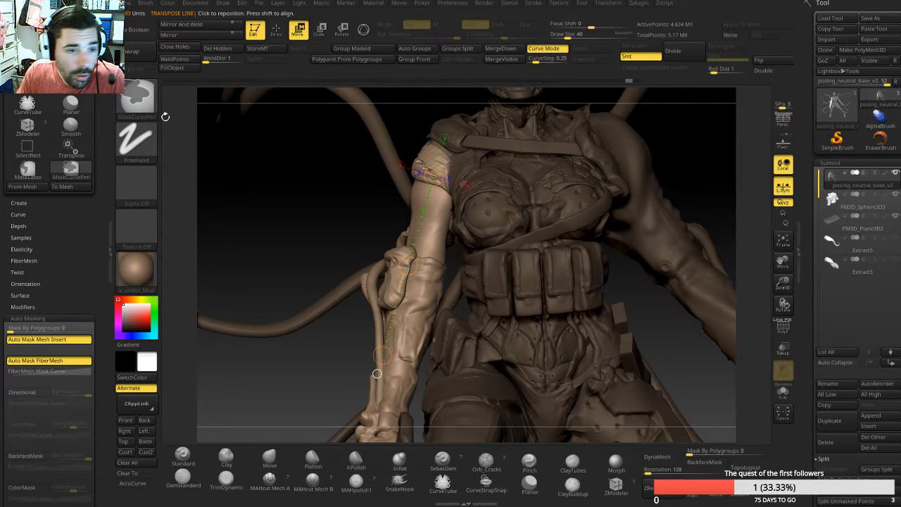
pyautogui.keyDown('ctrl'); pyautogui.click(140, 100); pyautogui.keyUp('ctrl')
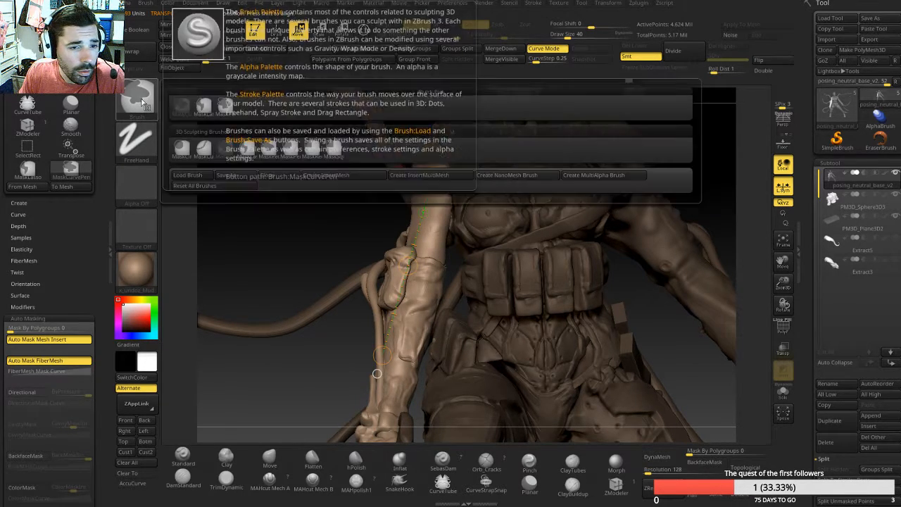
pyautogui.moveTo(249, 153)
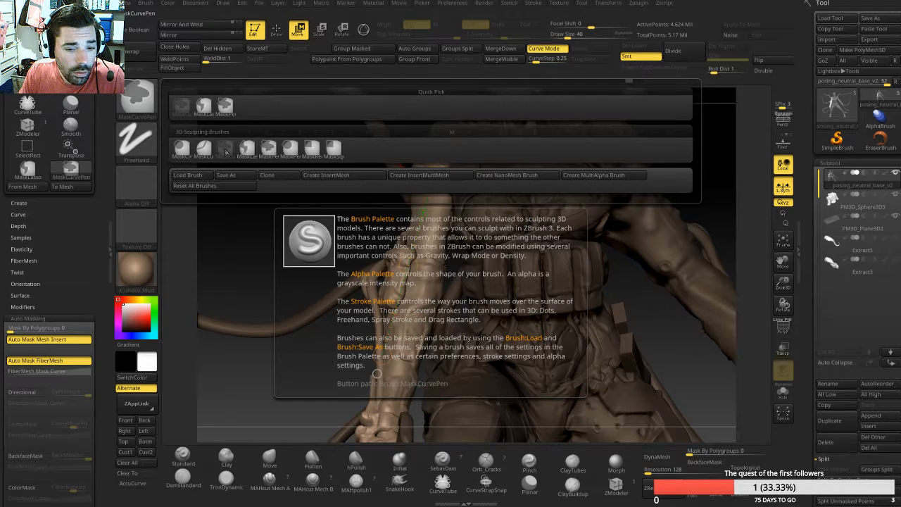
pyautogui.click(226, 152)
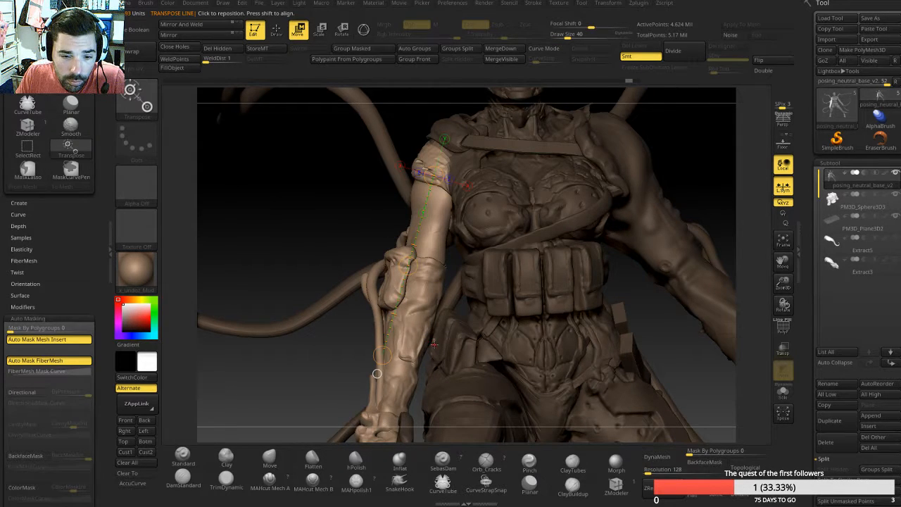
# Step: Choose the MaskPen brush and paint out stray unmasked areas around the right arm
pyautogui.press('q')
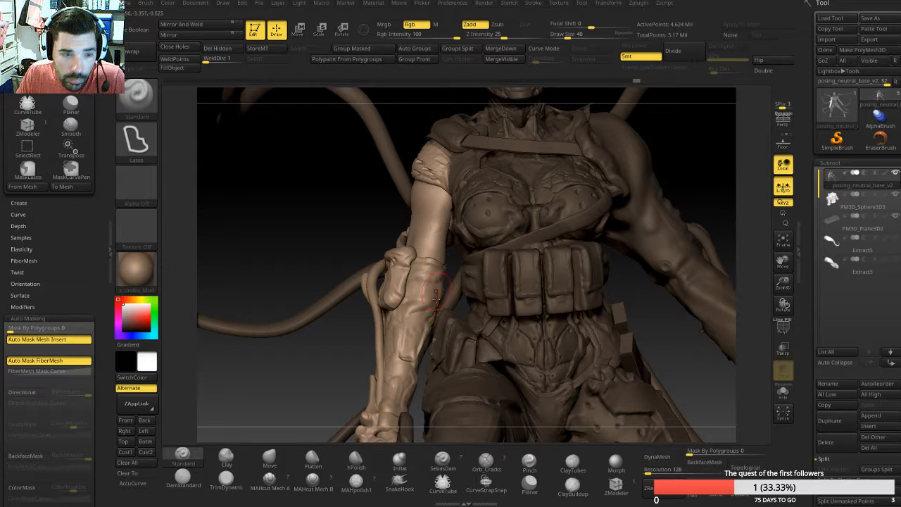
pyautogui.press('b')
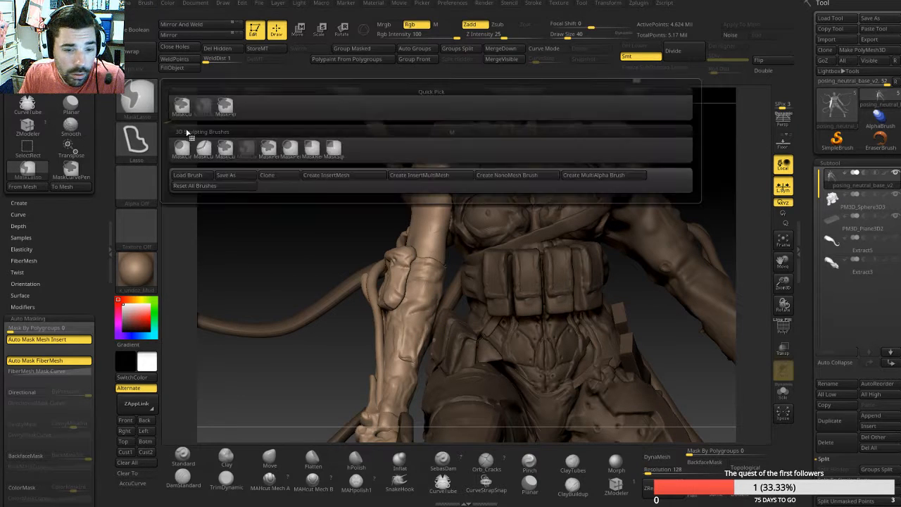
pyautogui.click(265, 151)
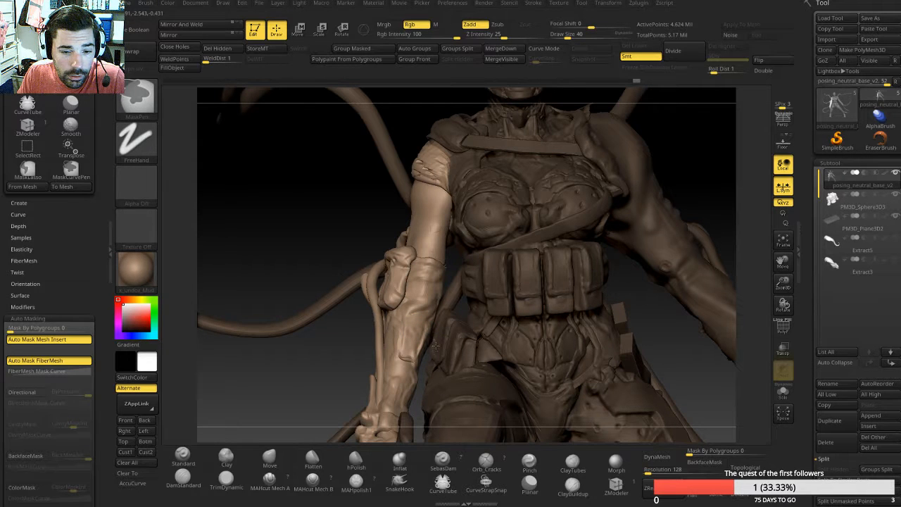
pyautogui.moveTo(296, 215)
pyautogui.mouseDown()
pyautogui.moveTo(301, 200)
pyautogui.moveTo(335, 224)
pyautogui.moveTo(449, 257)
pyautogui.mouseUp()
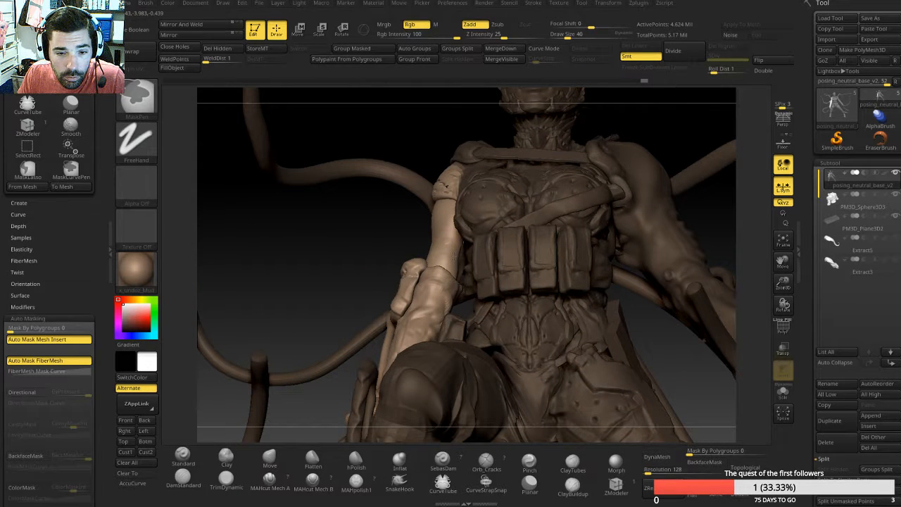
pyautogui.moveTo(377, 227)
pyautogui.mouseDown()
pyautogui.moveTo(357, 225)
pyautogui.moveTo(336, 166)
pyautogui.moveTo(348, 191)
pyautogui.mouseUp()
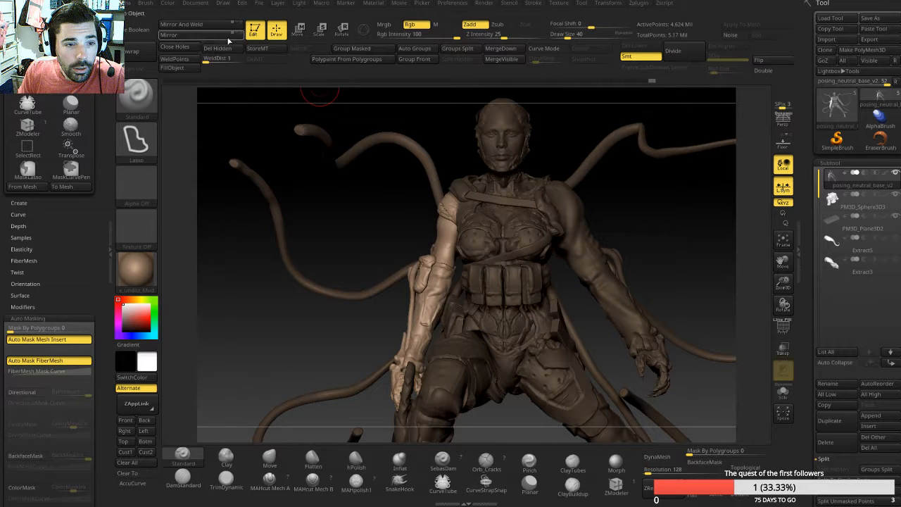
# Step: Try to swing the free right arm outward from the shoulder with the Transpose line and undo the rotation
pyautogui.click(341, 31)
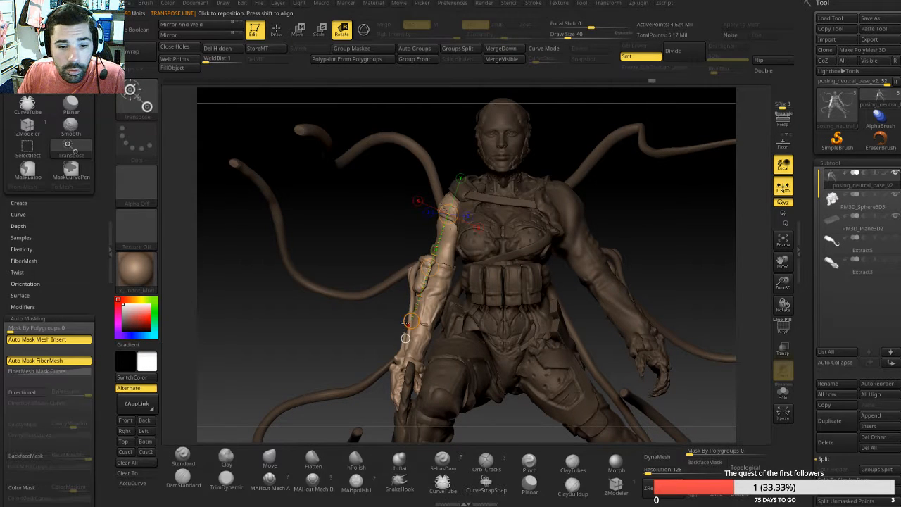
pyautogui.moveTo(411, 321)
pyautogui.mouseDown()
pyautogui.moveTo(378, 301)
pyautogui.moveTo(331, 326)
pyautogui.moveTo(355, 322)
pyautogui.moveTo(331, 326)
pyautogui.mouseUp()
pyautogui.hotkey('ctrl', 'z')
pyautogui.press('q')
pyautogui.press('w')
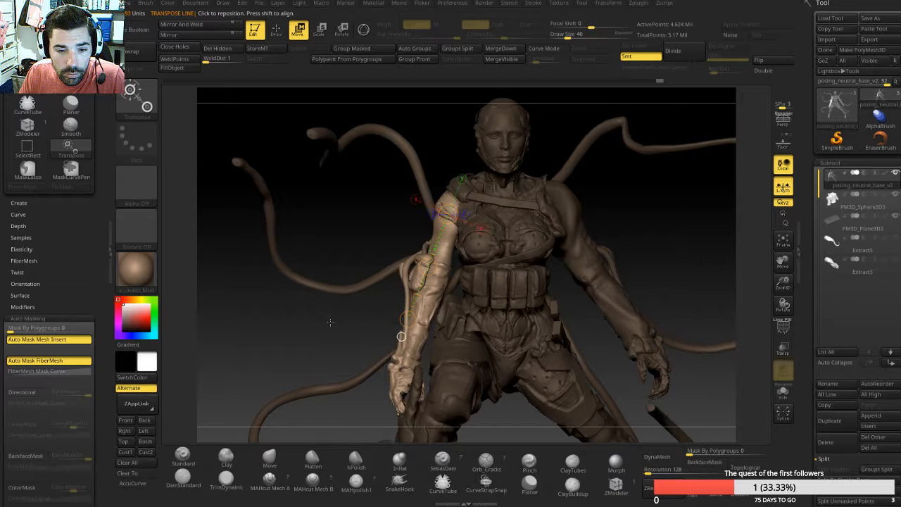
pyautogui.press('e')
pyautogui.moveTo(408, 318)
pyautogui.mouseDown()
pyautogui.moveTo(385, 300)
pyautogui.moveTo(245, 304)
pyautogui.moveTo(412, 331)
pyautogui.moveTo(425, 322)
pyautogui.mouseUp()
pyautogui.press('q')
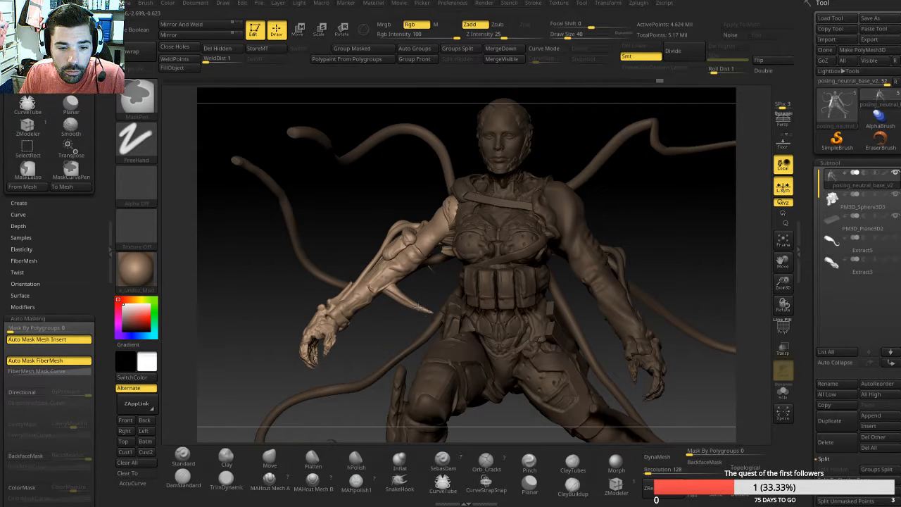
pyautogui.press('w')
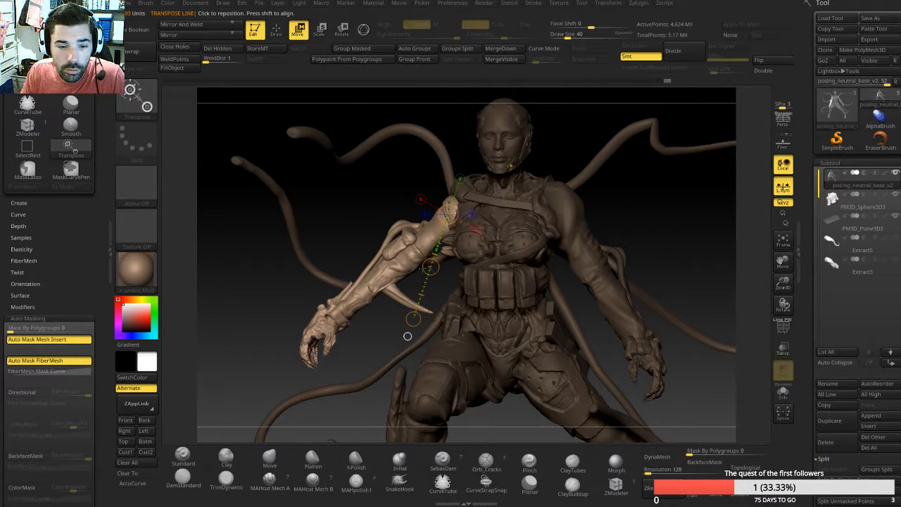
pyautogui.hotkey('ctrl', 'z')
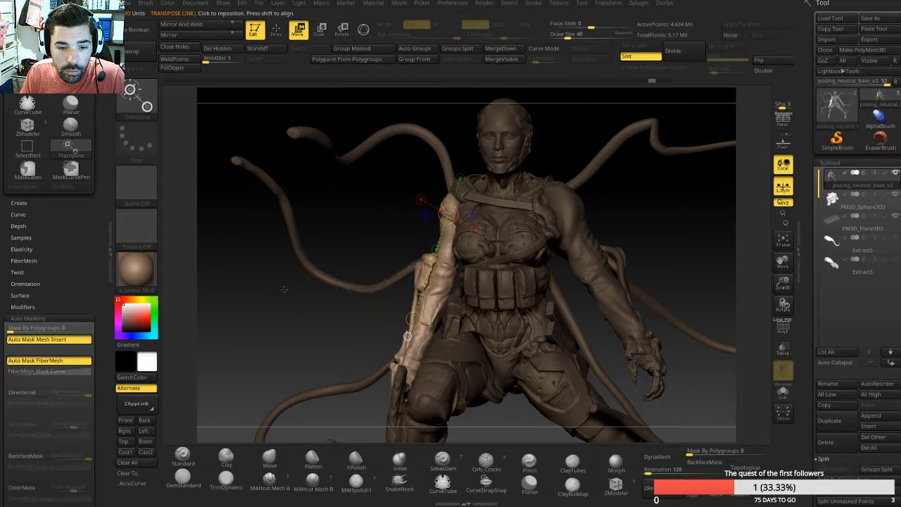
# Step: Mask the leftover thigh gear beside the right forearm with MaskPen so only the arm stays free
pyautogui.keyDown('alt'); pyautogui.moveTo(331, 368); pyautogui.dragTo(346, 395); pyautogui.keyUp('alt')
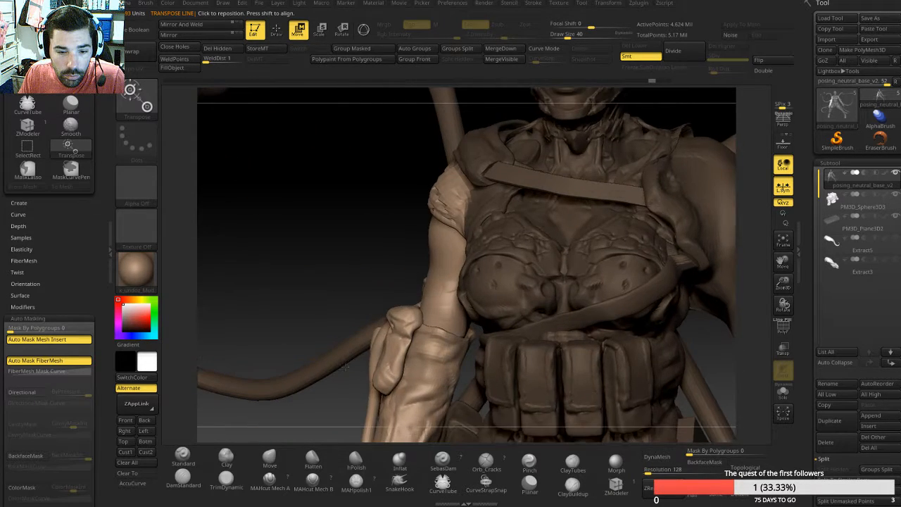
pyautogui.keyDown('alt'); pyautogui.moveTo(347, 225); pyautogui.dragTo(357, 95); pyautogui.keyUp('alt')
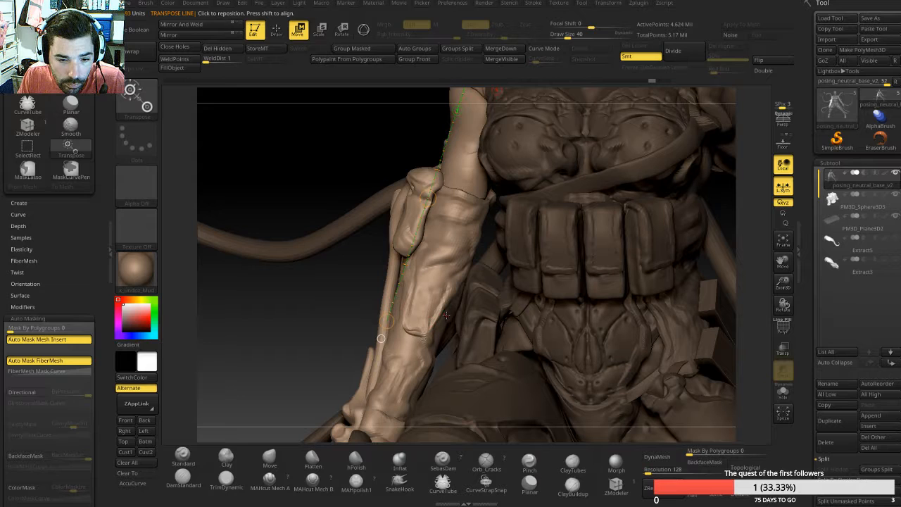
pyautogui.press('q')
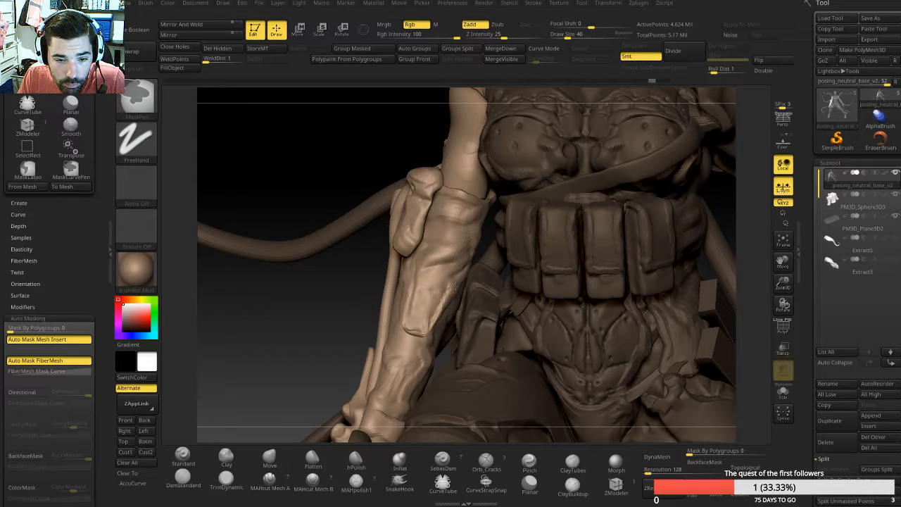
pyautogui.press('w')
pyautogui.moveTo(328, 311); pyautogui.dragTo(358, 309)
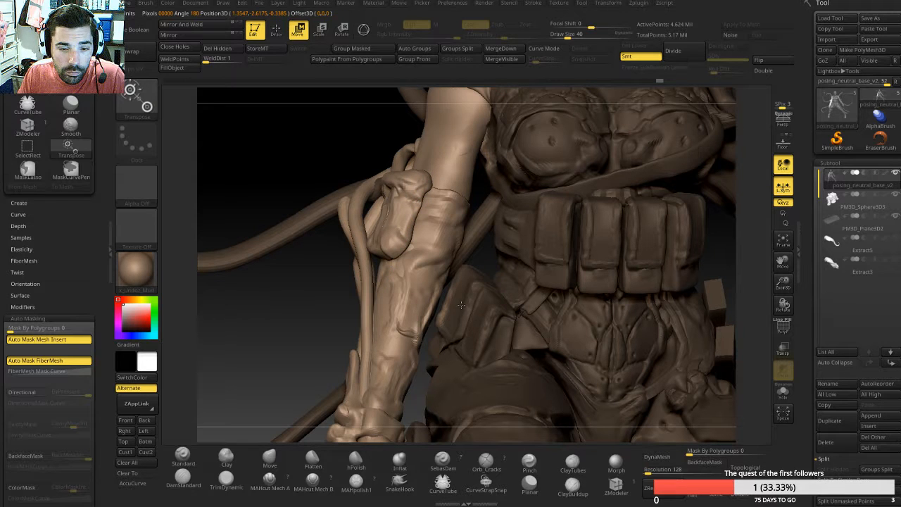
pyautogui.press('q')
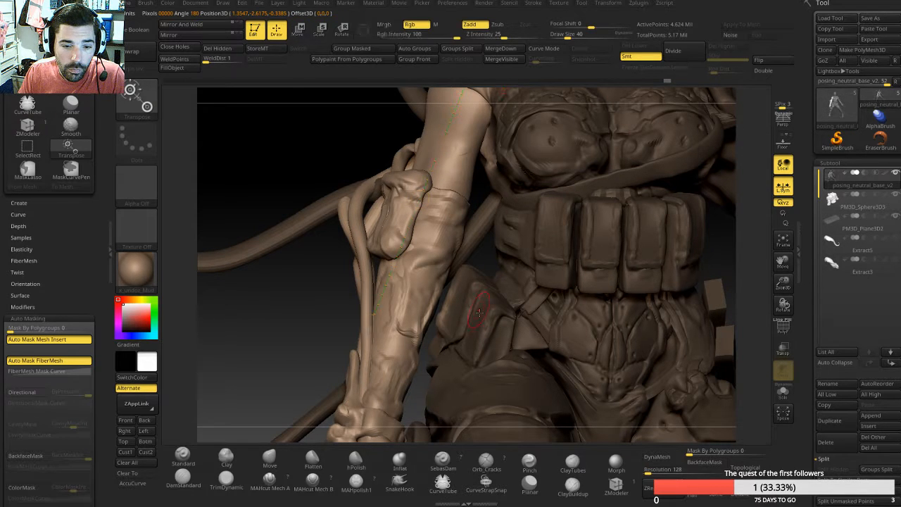
# Step: Isolate the right hip pouches to complete their masking and restore the whole figure's visibility
pyautogui.hotkey('ctrl', 'shift')
pyautogui.keyDown('ctrl'); pyautogui.keyDown('shift'); pyautogui.click(457, 313); pyautogui.keyUp('shift'); pyautogui.keyUp('ctrl')
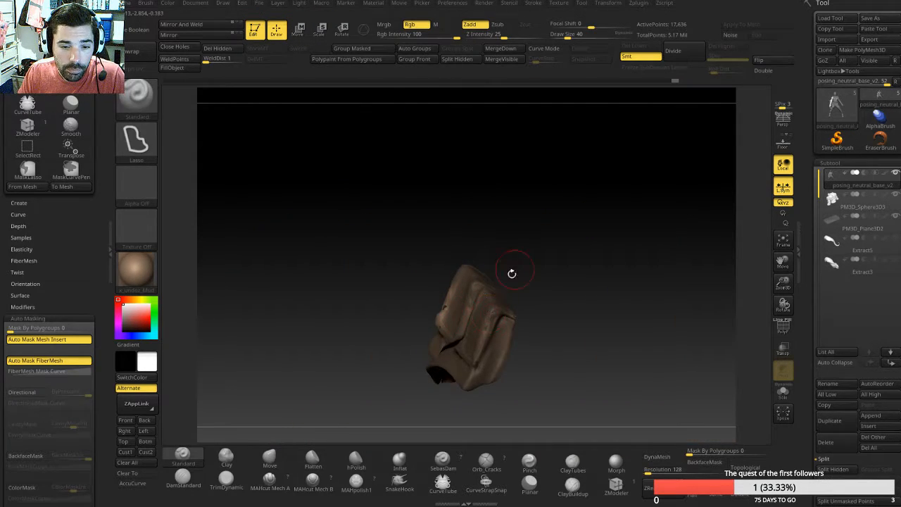
pyautogui.moveTo(511, 273)
pyautogui.mouseDown()
pyautogui.moveTo(402, 237)
pyautogui.moveTo(558, 307)
pyautogui.mouseUp()
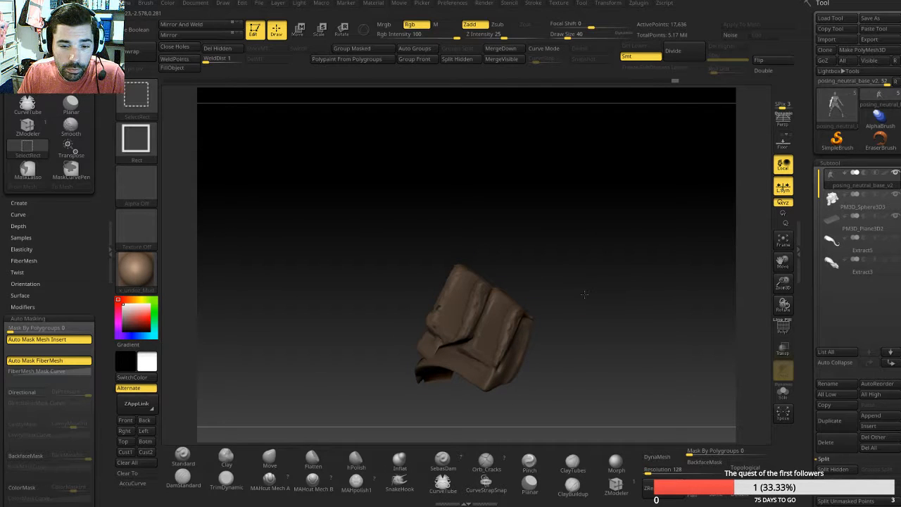
pyautogui.keyDown('ctrl'); pyautogui.keyDown('shift'); pyautogui.click(584, 295); pyautogui.keyUp('shift'); pyautogui.keyUp('ctrl')
pyautogui.moveTo(263, 336)
pyautogui.mouseDown()
pyautogui.moveTo(251, 331)
pyautogui.moveTo(259, 327)
pyautogui.mouseUp()
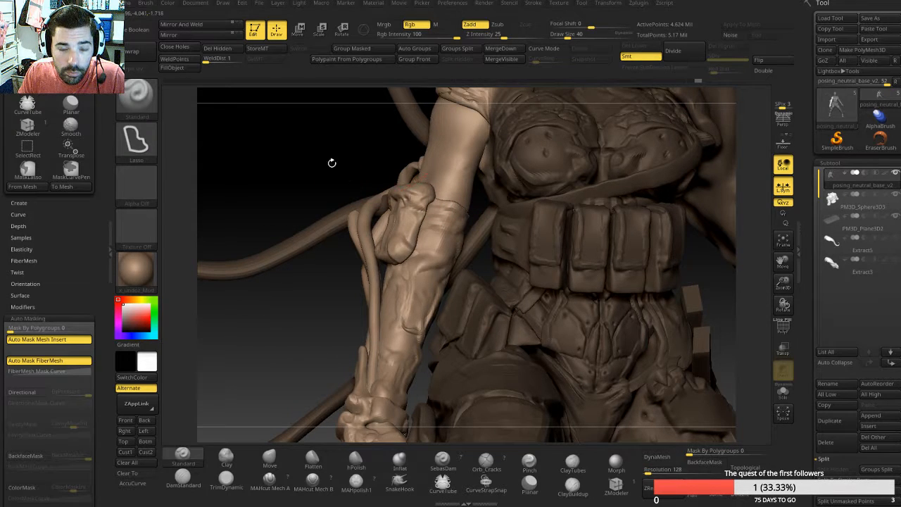
pyautogui.moveTo(332, 161)
pyautogui.mouseDown()
pyautogui.moveTo(321, 157)
pyautogui.moveTo(329, 172)
pyautogui.moveTo(302, 157)
pyautogui.moveTo(349, 145)
pyautogui.moveTo(340, 144)
pyautogui.mouseUp()
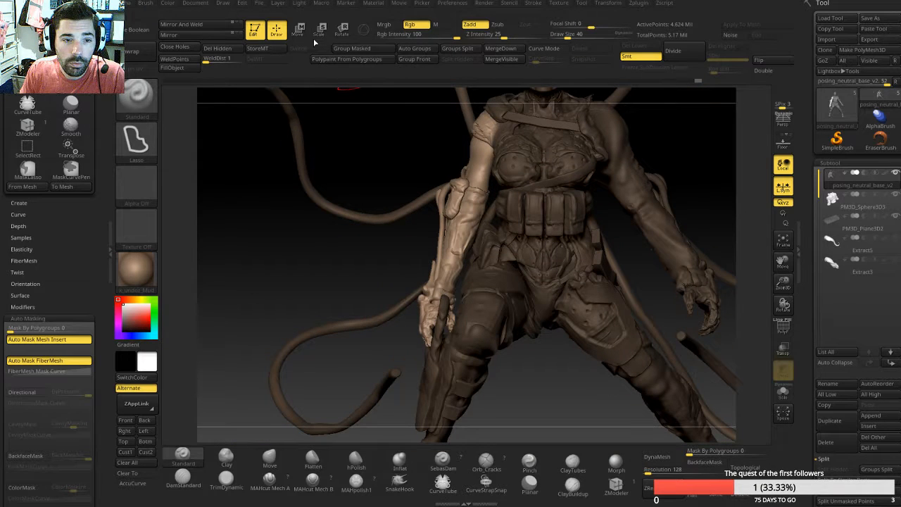
# Step: Rotate the right arm outward from the shoulder, away from the thigh, and clear the mask
pyautogui.click(346, 34)
pyautogui.moveTo(425, 252); pyautogui.dragTo(393, 205)
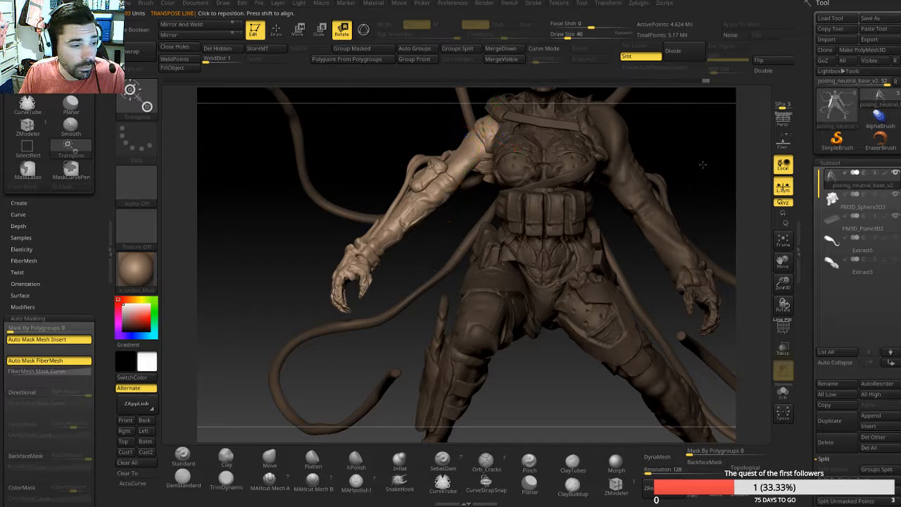
pyautogui.keyDown('alt'); pyautogui.moveTo(701, 164); pyautogui.dragTo(686, 184); pyautogui.keyUp('alt')
pyautogui.moveTo(540, 333); pyautogui.dragTo(545, 349)
pyautogui.press('ctrl')
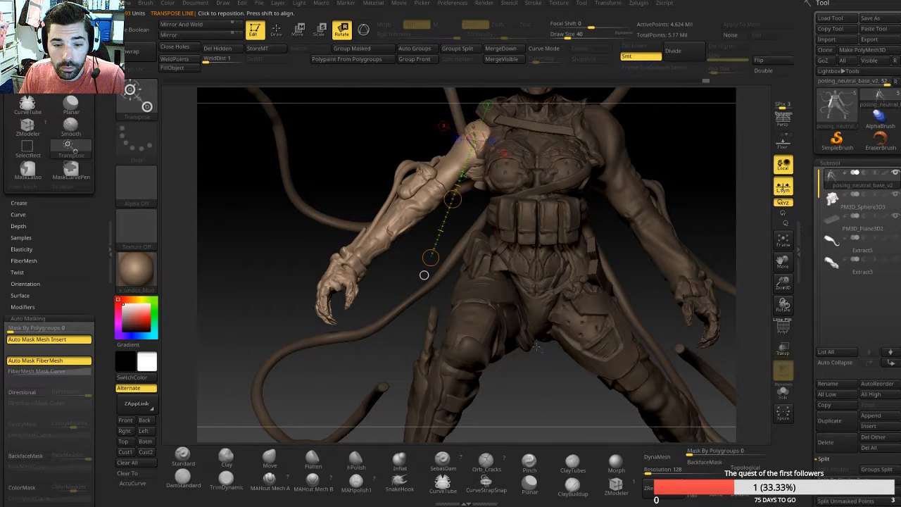
pyautogui.press('ctrl')
pyautogui.keyDown('ctrl'); pyautogui.moveTo(578, 311); pyautogui.dragTo(569, 323); pyautogui.keyUp('ctrl')
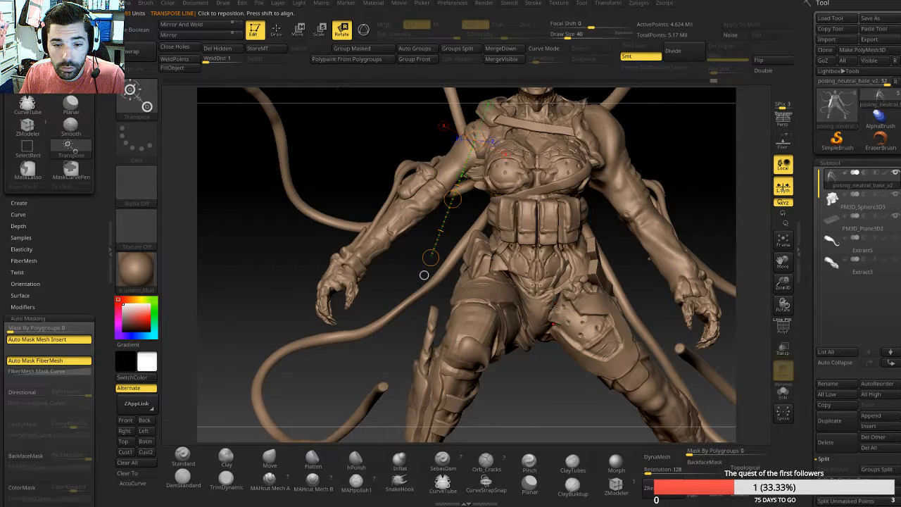
# Step: Isolate the lower back tentacles and invert the visibility so the figure shows without them
pyautogui.moveTo(548, 364)
pyautogui.mouseDown()
pyautogui.moveTo(534, 372)
pyautogui.moveTo(549, 369)
pyautogui.mouseUp()
pyautogui.press('q')
pyautogui.keyDown('ctrl'); pyautogui.keyDown('shift'); pyautogui.click(431, 280); pyautogui.keyUp('shift'); pyautogui.keyUp('ctrl')
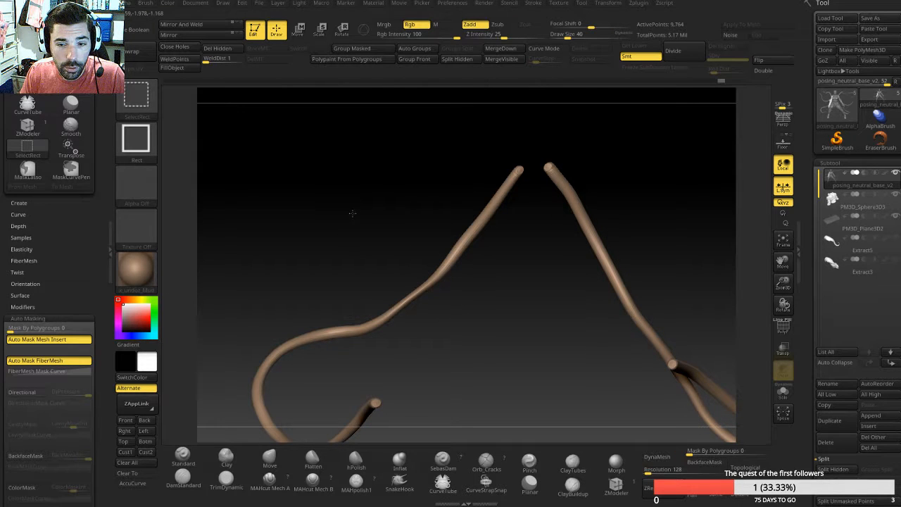
pyautogui.keyDown('ctrl'); pyautogui.keyDown('shift'); pyautogui.click(393, 213); pyautogui.keyUp('shift'); pyautogui.keyUp('ctrl')
pyautogui.press('w')
pyautogui.press('q')
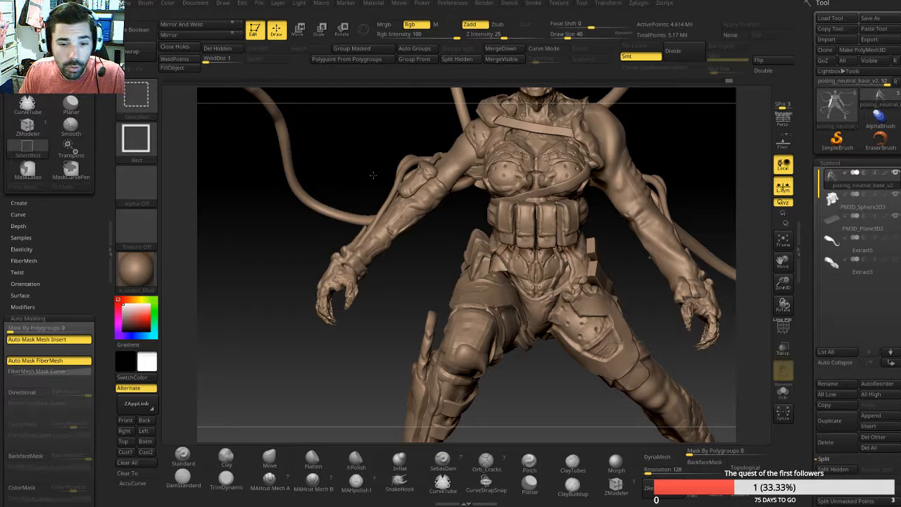
# Step: Hide the remaining side and upper back tentacles so only the body stays visible
pyautogui.keyDown('ctrl'); pyautogui.keyDown('alt'); pyautogui.keyDown('shift'); pyautogui.click(333, 209); pyautogui.keyUp('shift'); pyautogui.keyUp('alt'); pyautogui.keyUp('ctrl')
pyautogui.press('w')
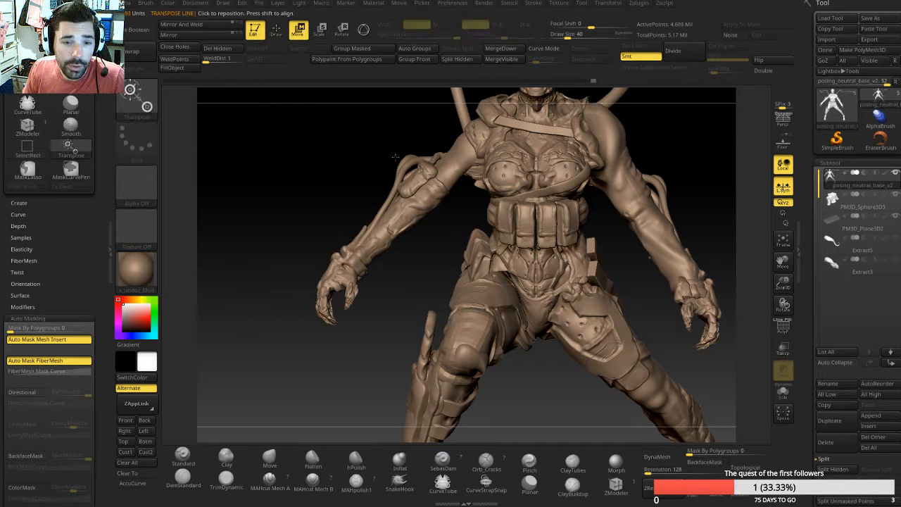
pyautogui.keyDown('alt'); pyautogui.moveTo(353, 167); pyautogui.dragTo(293, 275); pyautogui.keyUp('alt')
pyautogui.press('q')
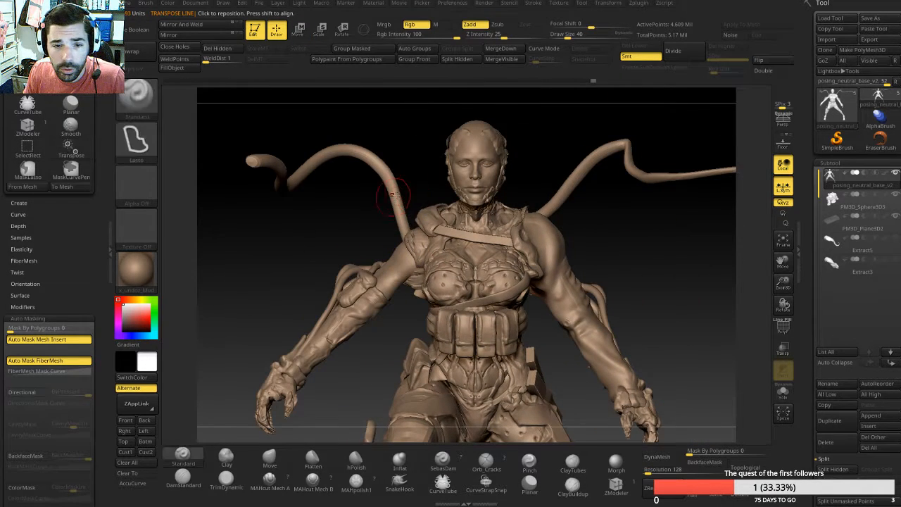
pyautogui.hotkey('ctrl', 'shift')
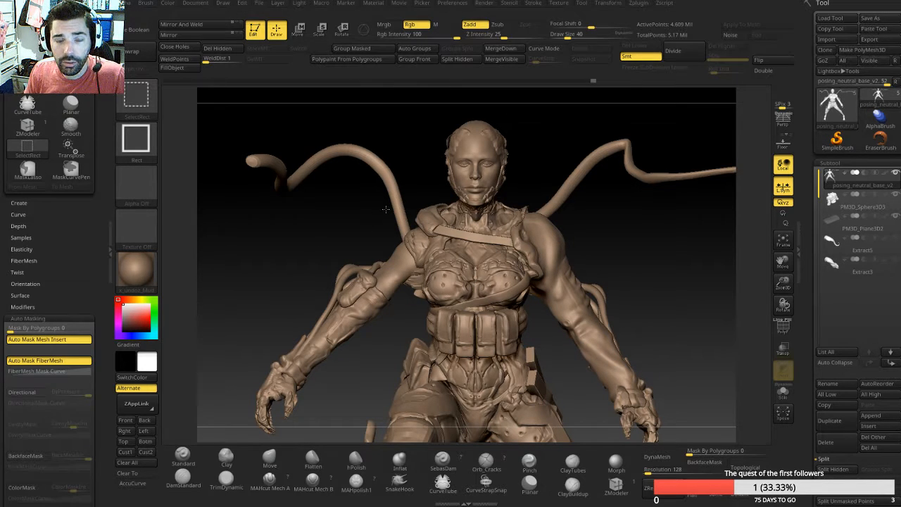
pyautogui.keyDown('ctrl'); pyautogui.keyDown('alt'); pyautogui.keyDown('shift'); pyautogui.click(398, 226); pyautogui.keyUp('shift'); pyautogui.keyUp('alt'); pyautogui.keyUp('ctrl')
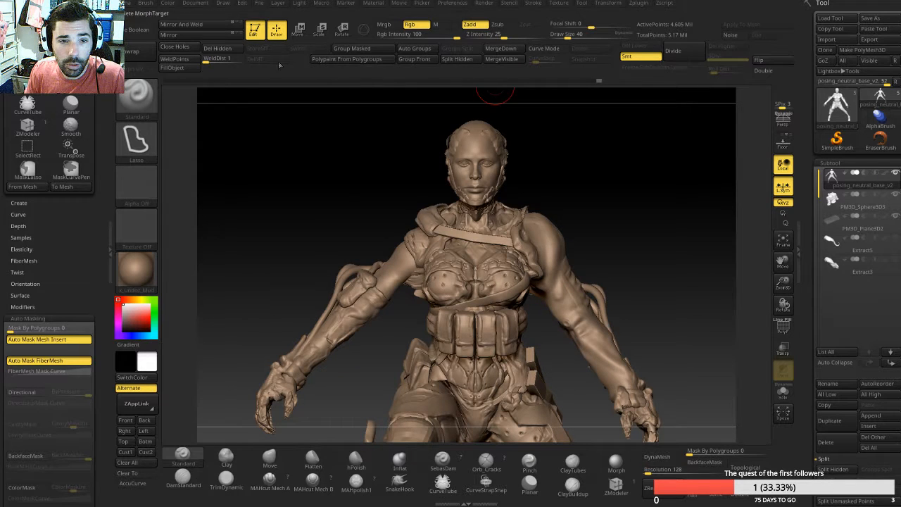
# Step: Choose the MaskLasso brush and mask the head, arms and torso down to the belt
pyautogui.moveTo(605, 238); pyautogui.dragTo(673, 270)
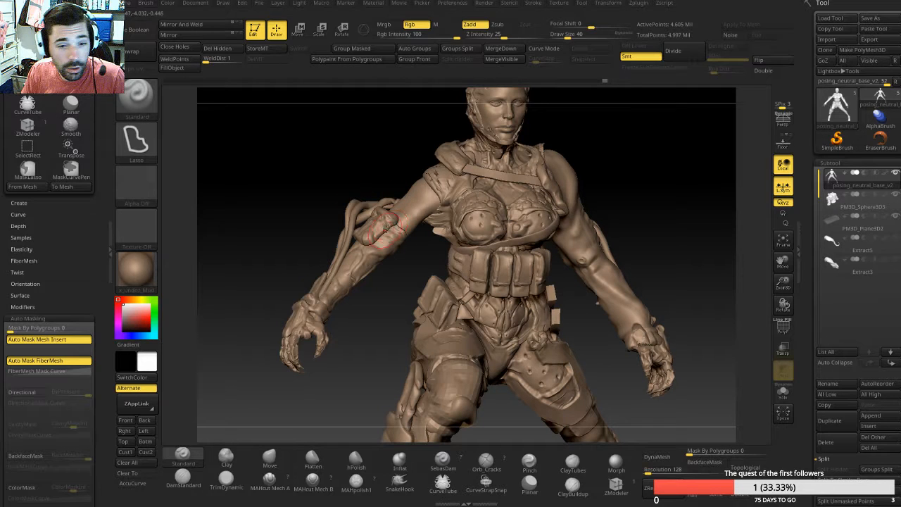
pyautogui.moveTo(391, 275); pyautogui.dragTo(345, 332)
pyautogui.moveTo(318, 383)
pyautogui.keyDown('ctrl'); pyautogui.mouseDown()
pyautogui.moveTo(396, 312)
pyautogui.moveTo(308, 357)
pyautogui.mouseUp(); pyautogui.keyUp('ctrl')
pyautogui.click(140, 136)
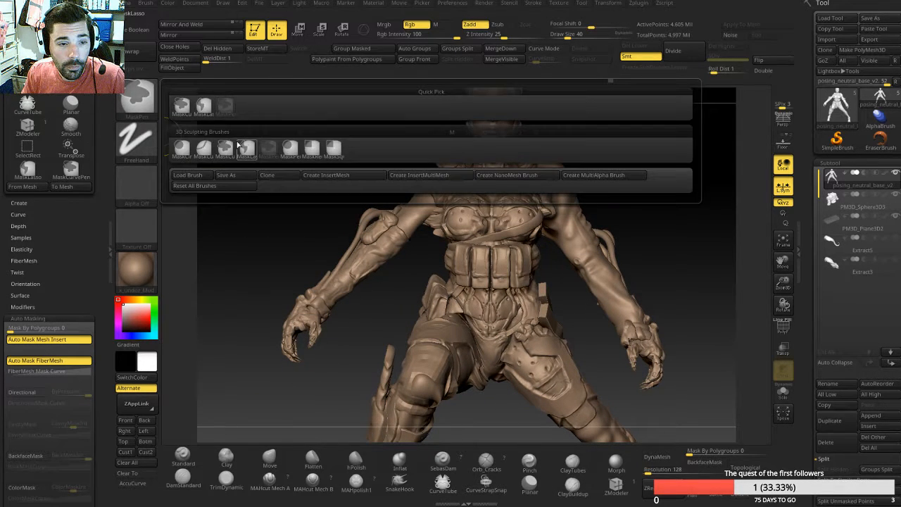
pyautogui.click(246, 148)
pyautogui.moveTo(235, 339)
pyautogui.keyDown('ctrl'); pyautogui.mouseDown()
pyautogui.moveTo(335, 367)
pyautogui.moveTo(405, 266)
pyautogui.moveTo(436, 248)
pyautogui.moveTo(456, 285)
pyautogui.moveTo(522, 303)
pyautogui.moveTo(557, 292)
pyautogui.moveTo(607, 354)
pyautogui.moveTo(668, 397)
pyautogui.moveTo(638, 109)
pyautogui.moveTo(352, 91)
pyautogui.moveTo(303, 113)
pyautogui.mouseUp(); pyautogui.keyUp('ctrl')
pyautogui.moveTo(567, 294)
pyautogui.mouseDown()
pyautogui.moveTo(572, 300)
pyautogui.moveTo(541, 289)
pyautogui.moveTo(548, 268)
pyautogui.moveTo(546, 343)
pyautogui.mouseUp()
pyautogui.moveTo(521, 237)
pyautogui.keyDown('ctrl'); pyautogui.mouseDown()
pyautogui.moveTo(410, 186)
pyautogui.moveTo(573, 207)
pyautogui.moveTo(563, 232)
pyautogui.mouseUp(); pyautogui.keyUp('ctrl')
pyautogui.moveTo(638, 235); pyautogui.dragTo(640, 202)
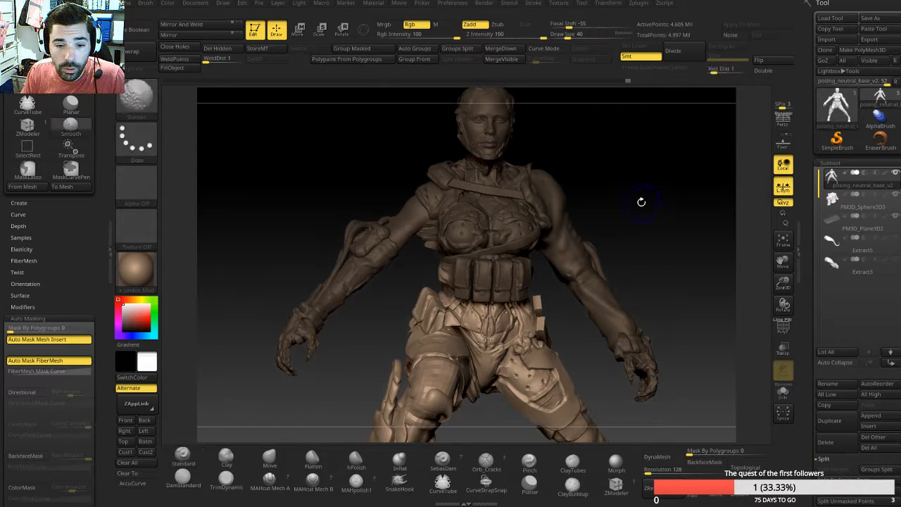
# Step: Complete the mask around the waist pouches and invert it so the hips and legs are masked
pyautogui.moveTo(416, 262)
pyautogui.keyDown('ctrl'); pyautogui.mouseDown()
pyautogui.moveTo(432, 285)
pyautogui.moveTo(399, 223)
pyautogui.moveTo(356, 243)
pyautogui.mouseUp(); pyautogui.keyUp('ctrl')
pyautogui.moveTo(634, 213)
pyautogui.mouseDown()
pyautogui.moveTo(535, 209)
pyautogui.moveTo(638, 213)
pyautogui.mouseUp()
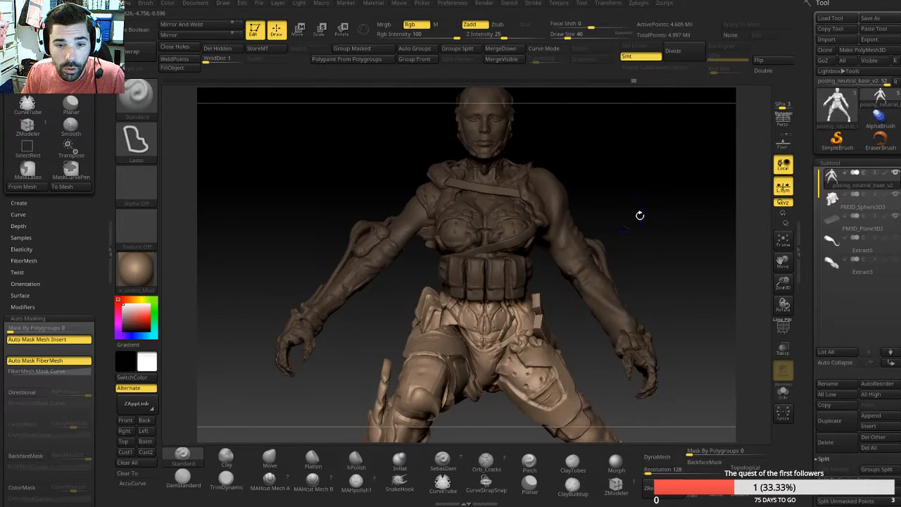
pyautogui.press('ctrl')
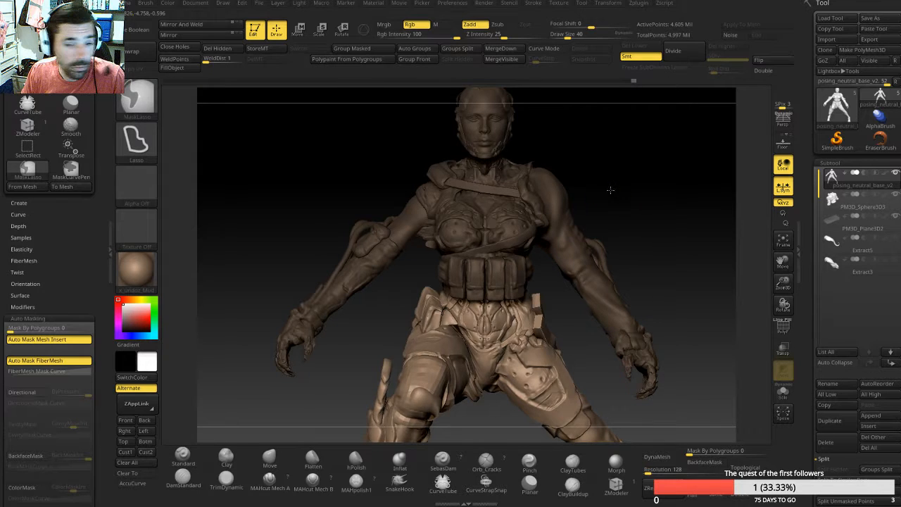
pyautogui.keyDown('ctrl'); pyautogui.click(603, 190); pyautogui.keyUp('ctrl')
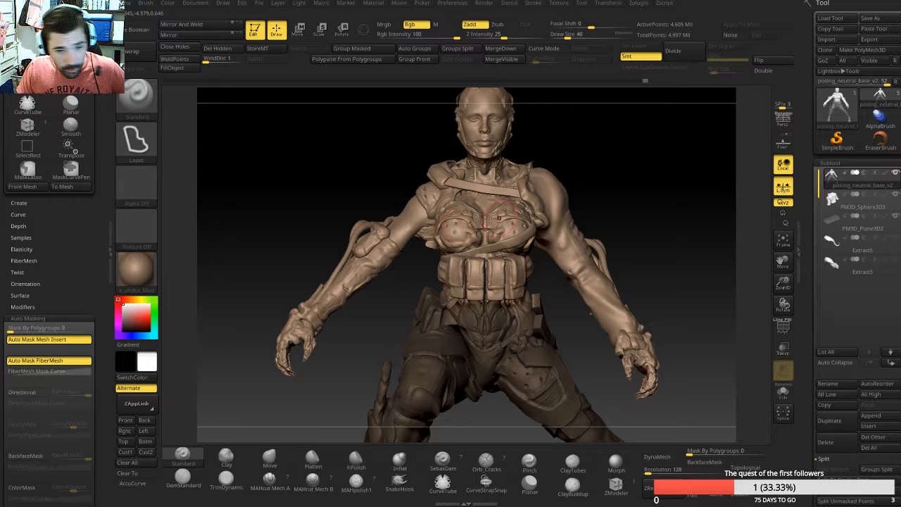
# Step: Try to twist the upper body with a Transpose line from pelvis to neck and undo the rotation
pyautogui.press('ctrl')
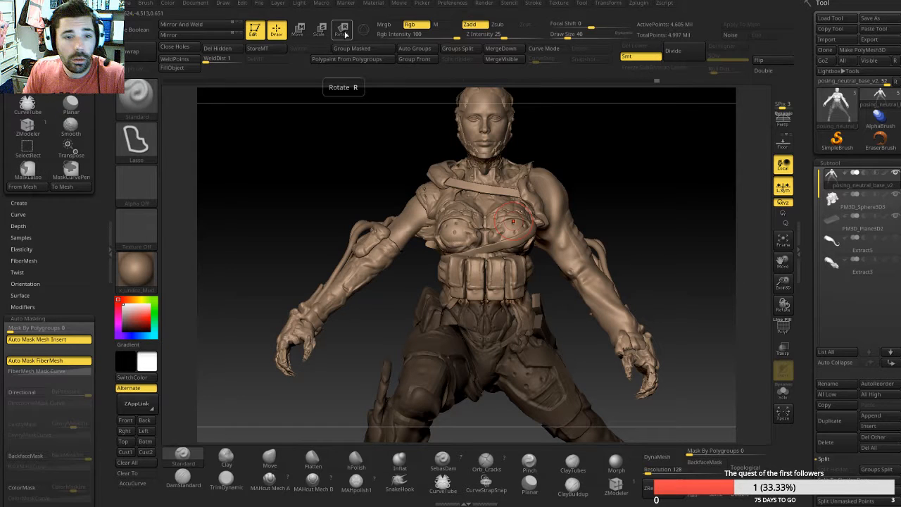
pyautogui.press('r')
pyautogui.moveTo(487, 327); pyautogui.dragTo(486, 161)
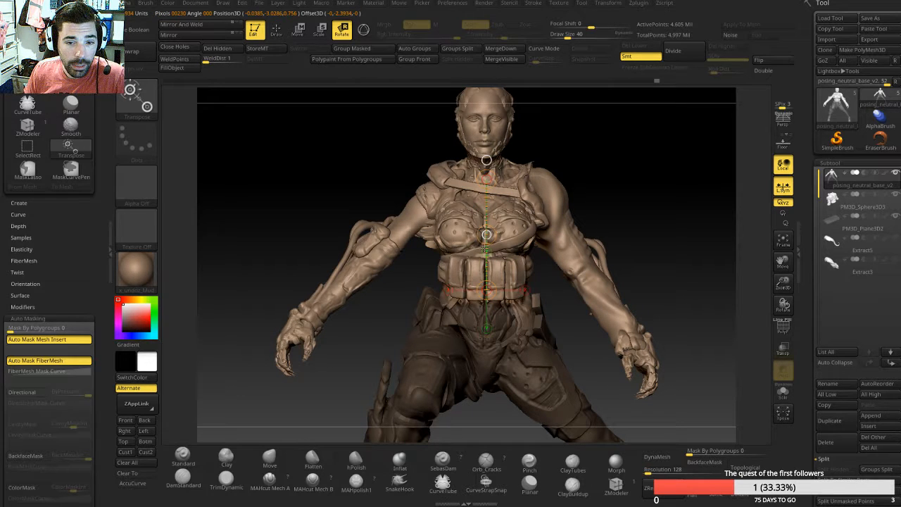
pyautogui.moveTo(484, 249)
pyautogui.mouseDown()
pyautogui.moveTo(486, 262)
pyautogui.moveTo(487, 246)
pyautogui.mouseUp()
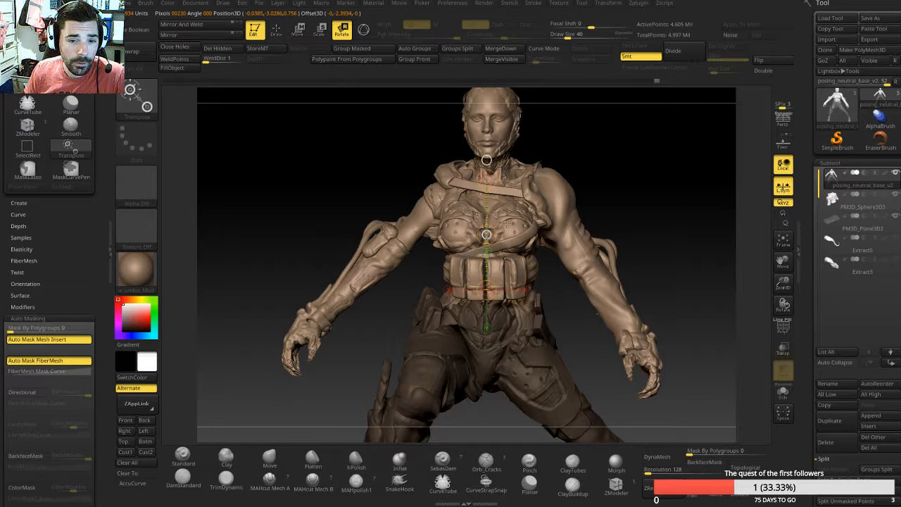
pyautogui.moveTo(659, 238); pyautogui.dragTo(531, 232)
pyautogui.hotkey('ctrl', 'z')
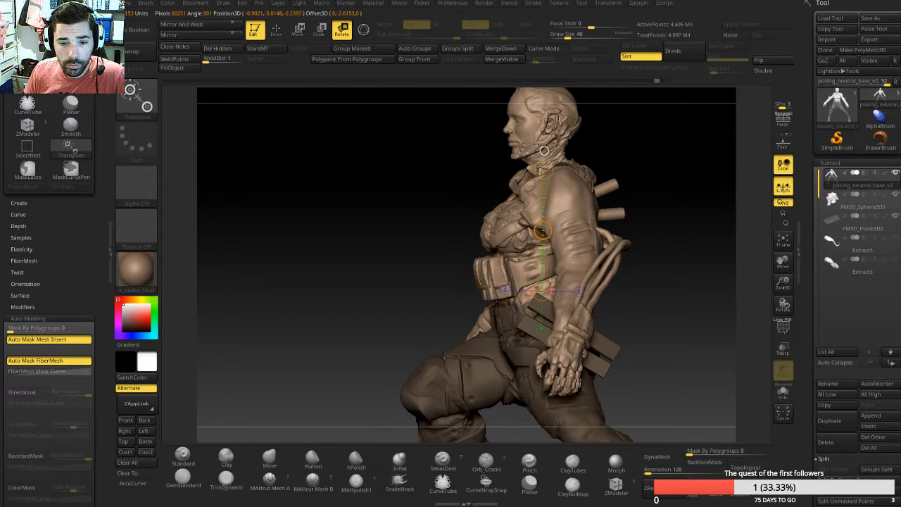
pyautogui.moveTo(683, 205); pyautogui.dragTo(713, 209)
pyautogui.hotkey('ctrl', 'z')
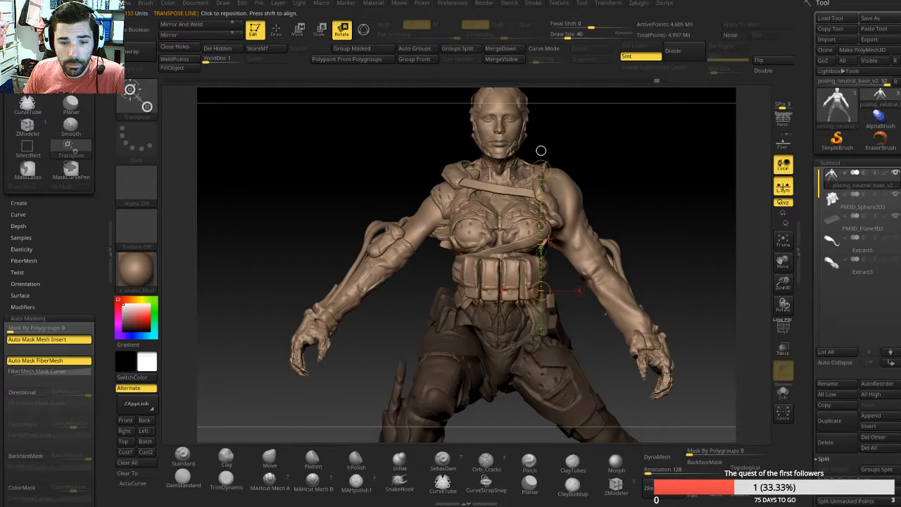
# Step: Centre the Transpose line on the torso and twist the upper body around the spine
pyautogui.moveTo(540, 149); pyautogui.dragTo(500, 150)
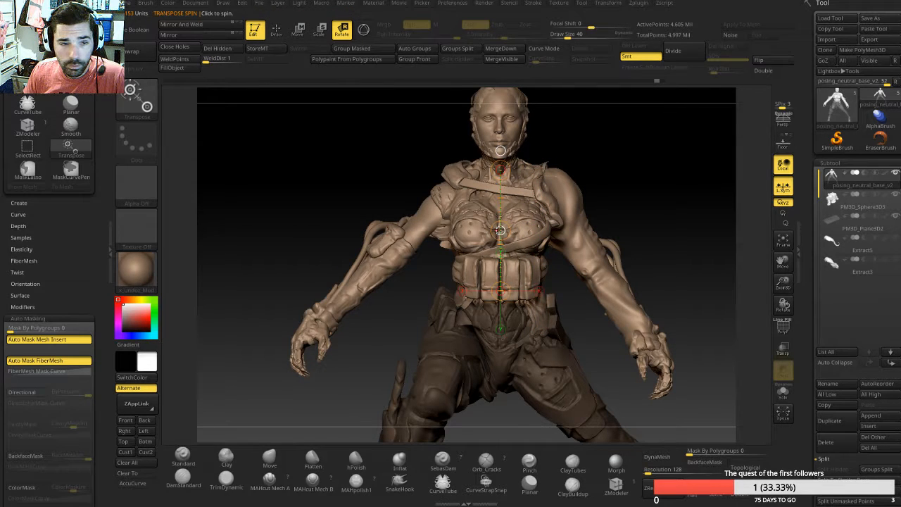
pyautogui.click(500, 231)
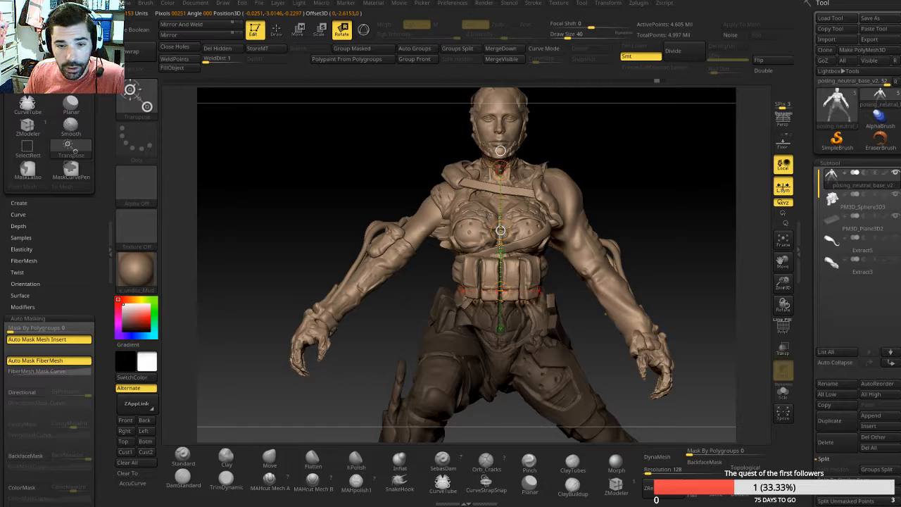
pyautogui.moveTo(500, 245); pyautogui.dragTo(501, 263)
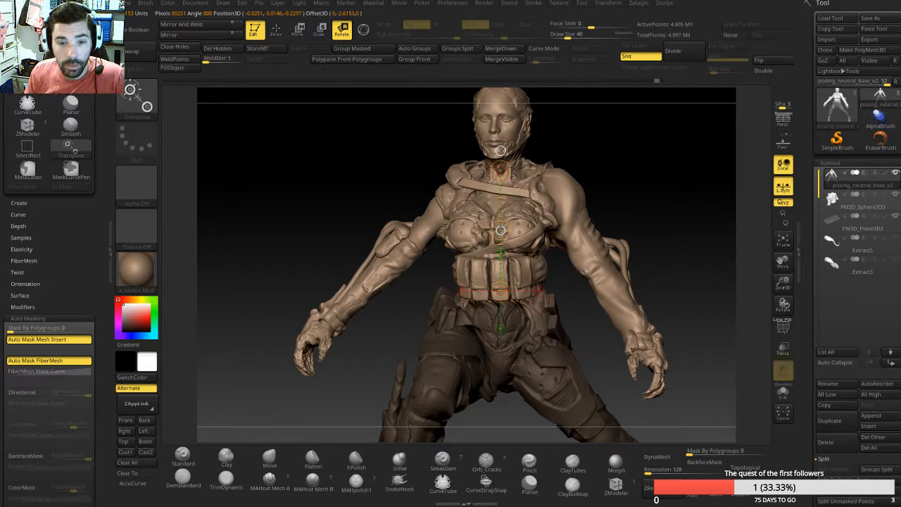
pyautogui.moveTo(646, 189)
pyautogui.mouseDown()
pyautogui.moveTo(592, 203)
pyautogui.moveTo(649, 195)
pyautogui.moveTo(642, 194)
pyautogui.mouseUp()
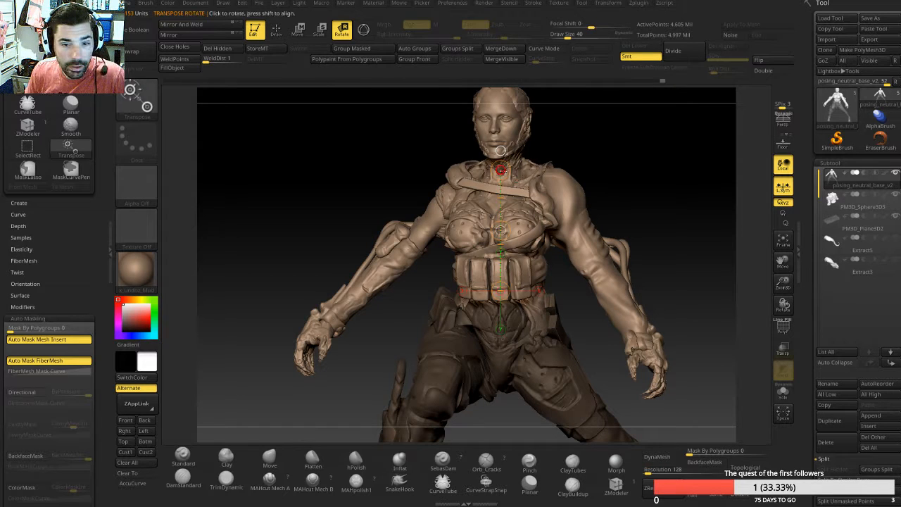
# Step: Undo the slight torso tilt and lean the upper body forward from the waist in side view
pyautogui.moveTo(504, 172); pyautogui.dragTo(482, 174)
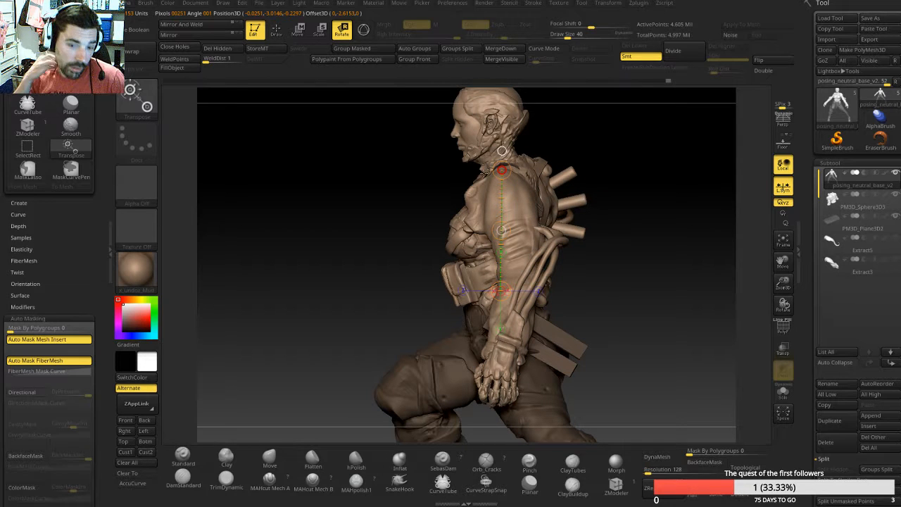
pyautogui.hotkey('ctrl', 'z')
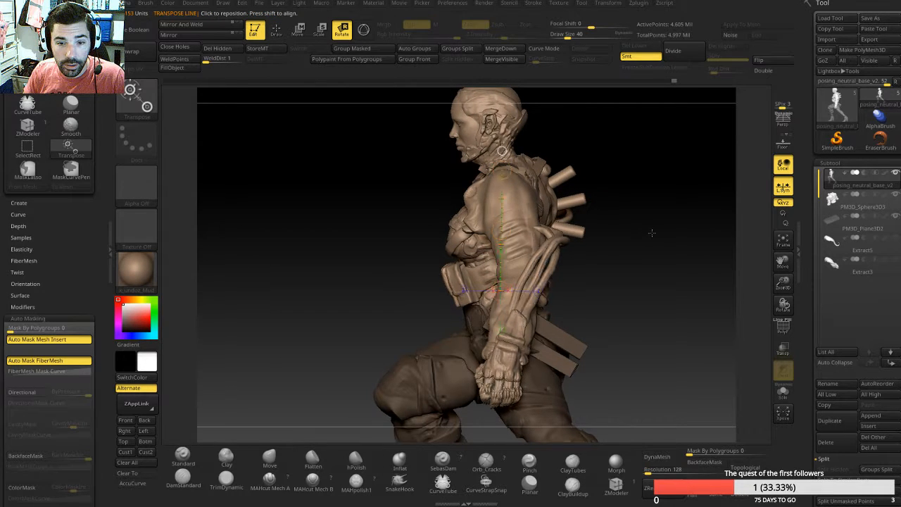
pyautogui.moveTo(586, 221)
pyautogui.mouseDown()
pyautogui.moveTo(645, 216)
pyautogui.moveTo(645, 188)
pyautogui.moveTo(499, 170)
pyautogui.moveTo(405, 195)
pyautogui.mouseUp()
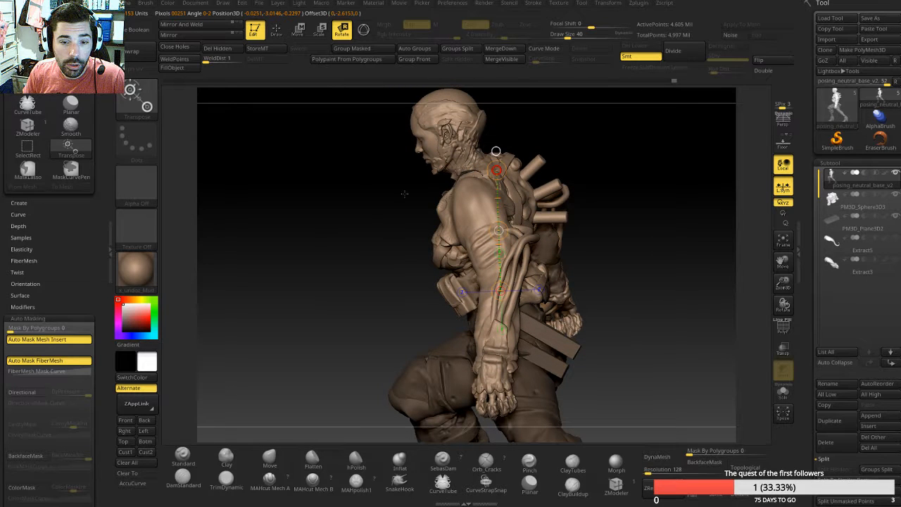
# Step: Try to rotate the upper body with a Transpose line across the shoulders and undo the changes
pyautogui.moveTo(380, 246)
pyautogui.mouseDown()
pyautogui.moveTo(383, 228)
pyautogui.moveTo(482, 238)
pyautogui.moveTo(558, 219)
pyautogui.moveTo(454, 186)
pyautogui.mouseUp()
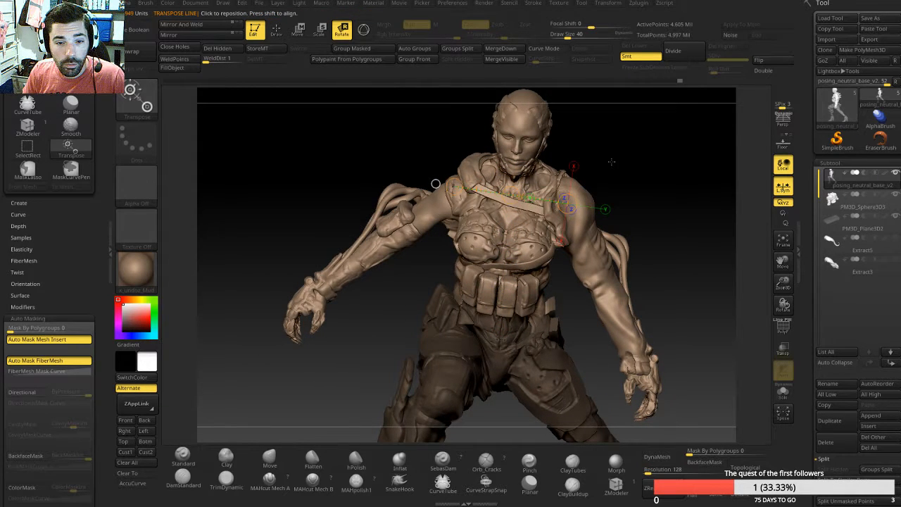
pyautogui.moveTo(611, 162); pyautogui.dragTo(618, 171)
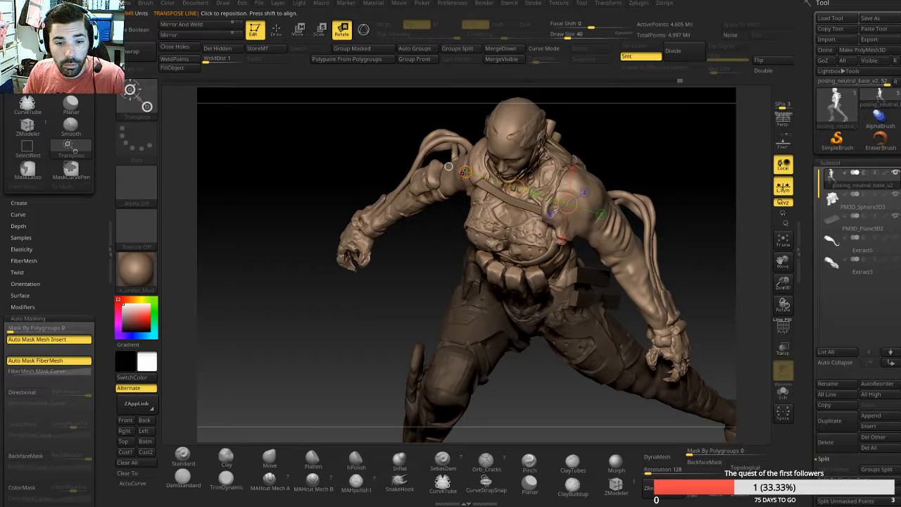
pyautogui.moveTo(464, 173); pyautogui.dragTo(483, 160)
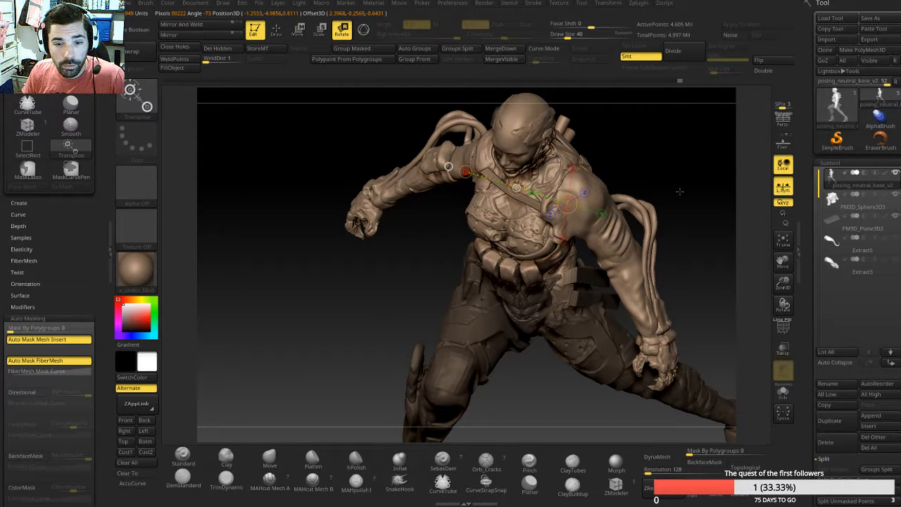
pyautogui.moveTo(679, 191); pyautogui.dragTo(682, 190)
pyautogui.hotkey('ctrl', 'z')
pyautogui.hotkey('ctrl', 'z')
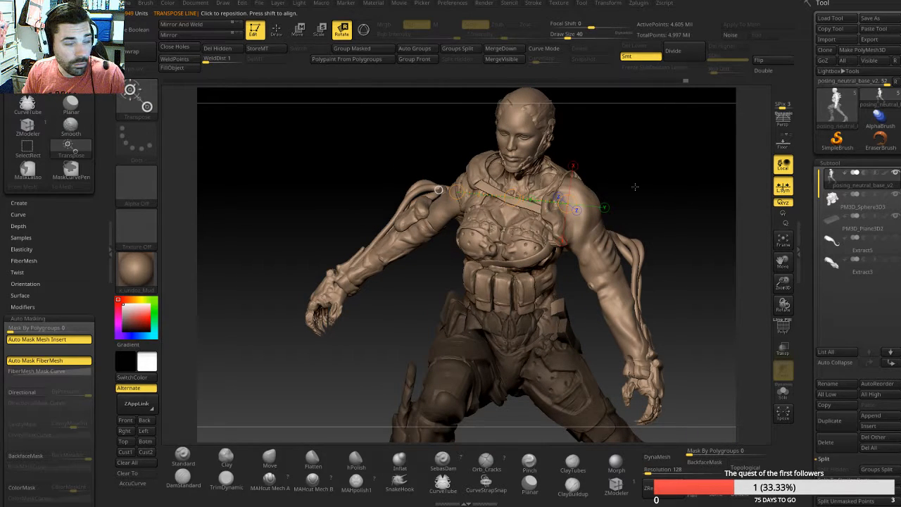
# Step: Rotate the upper body with a Transpose line anchored at the right shoulder and shift the torso sideways over the hips
pyautogui.moveTo(437, 189)
pyautogui.mouseDown()
pyautogui.moveTo(584, 205)
pyautogui.moveTo(563, 213)
pyautogui.moveTo(591, 221)
pyautogui.moveTo(615, 181)
pyautogui.mouseUp()
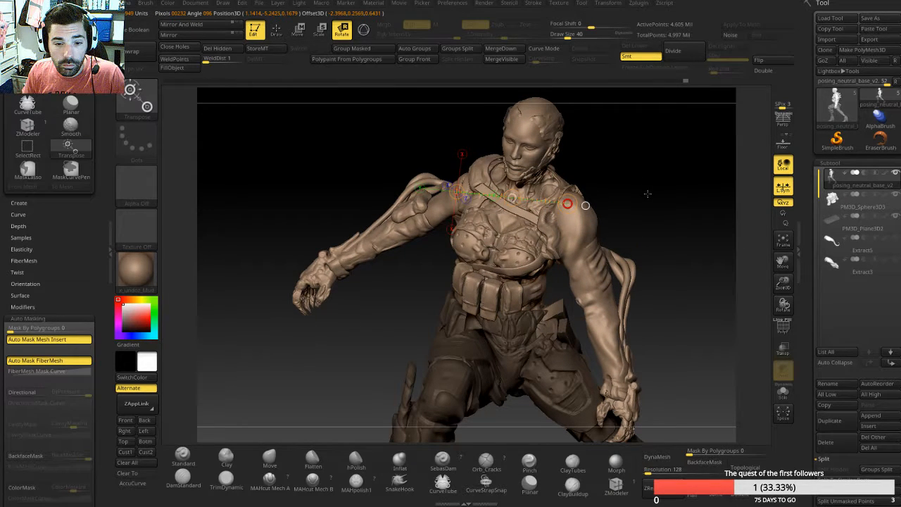
pyautogui.moveTo(658, 211); pyautogui.dragTo(636, 250)
pyautogui.press('w')
pyautogui.moveTo(508, 205); pyautogui.dragTo(524, 199)
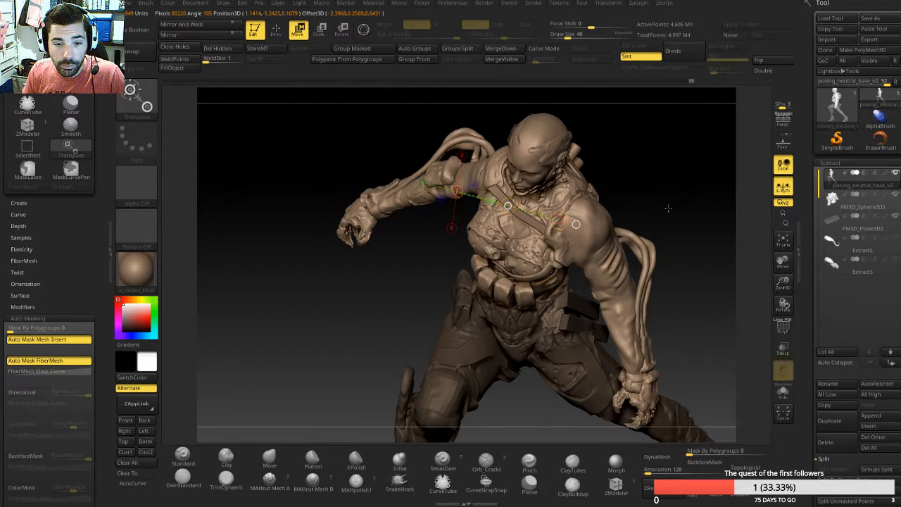
pyautogui.moveTo(678, 224); pyautogui.dragTo(682, 261)
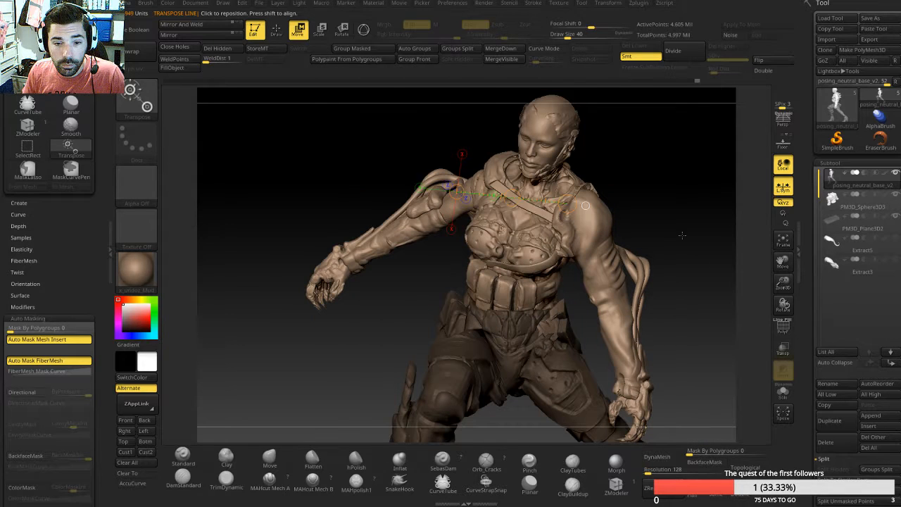
pyautogui.keyDown('alt'); pyautogui.moveTo(666, 228); pyautogui.dragTo(642, 225); pyautogui.keyUp('alt')
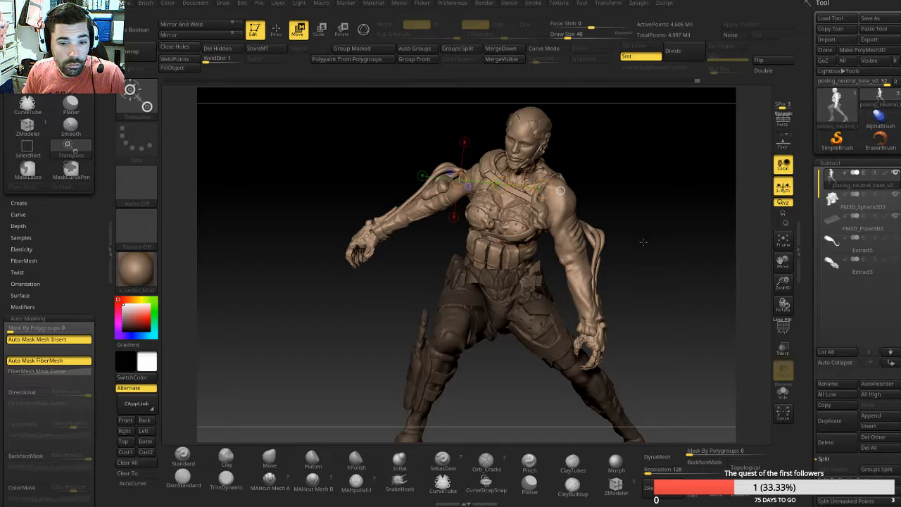
# Step: Clear the current mask and lasso-mask the pelvis and hips from the front and the side
pyautogui.moveTo(643, 246); pyautogui.dragTo(667, 270)
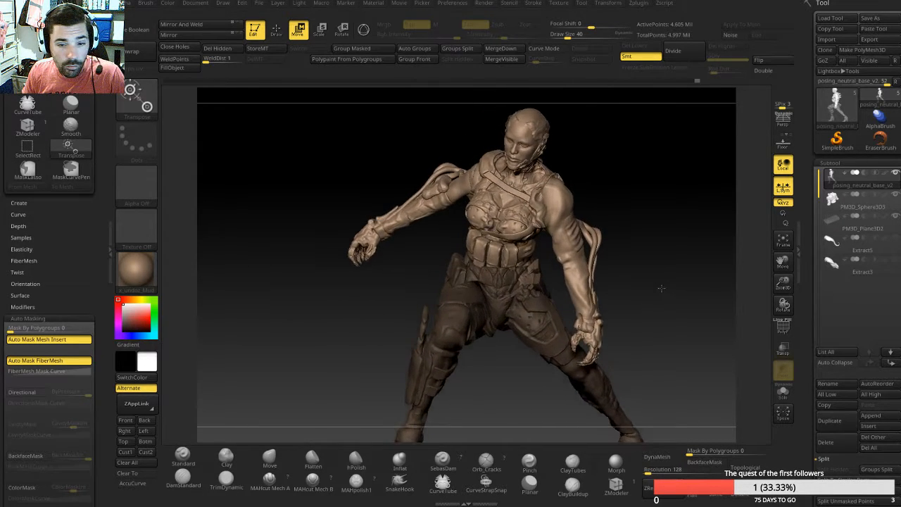
pyautogui.press('ctrl')
pyautogui.keyDown('ctrl'); pyautogui.click(506, 371); pyautogui.keyUp('ctrl')
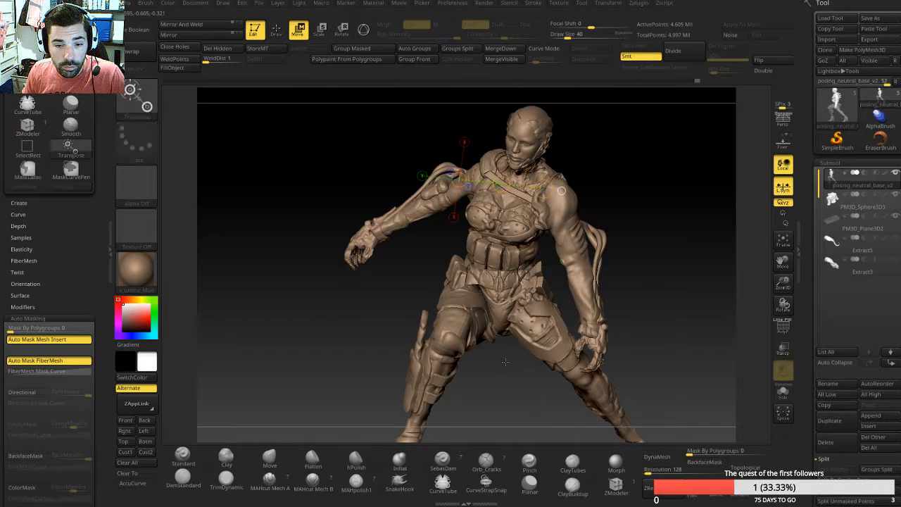
pyautogui.moveTo(560, 310)
pyautogui.keyDown('ctrl'); pyautogui.mouseDown()
pyautogui.moveTo(506, 303)
pyautogui.moveTo(504, 271)
pyautogui.moveTo(479, 262)
pyautogui.moveTo(402, 276)
pyautogui.moveTo(403, 293)
pyautogui.moveTo(382, 309)
pyautogui.moveTo(475, 357)
pyautogui.moveTo(492, 295)
pyautogui.moveTo(391, 296)
pyautogui.mouseUp(); pyautogui.keyUp('ctrl')
pyautogui.moveTo(412, 264)
pyautogui.mouseDown()
pyautogui.moveTo(449, 268)
pyautogui.moveTo(494, 308)
pyautogui.moveTo(454, 288)
pyautogui.mouseUp()
pyautogui.moveTo(411, 271)
pyautogui.keyDown('ctrl'); pyautogui.mouseDown()
pyautogui.moveTo(323, 278)
pyautogui.moveTo(391, 232)
pyautogui.mouseUp(); pyautogui.keyUp('ctrl')
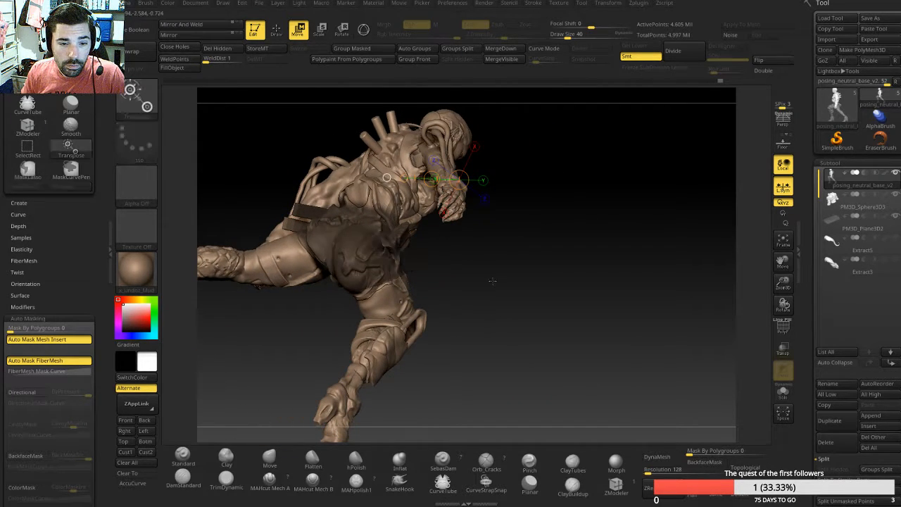
# Step: Refine the lasso mask around the hip armour and upper thighs, cancelling the accidental full-body mask
pyautogui.moveTo(491, 280)
pyautogui.mouseDown()
pyautogui.moveTo(441, 263)
pyautogui.moveTo(606, 278)
pyautogui.moveTo(540, 327)
pyautogui.mouseUp()
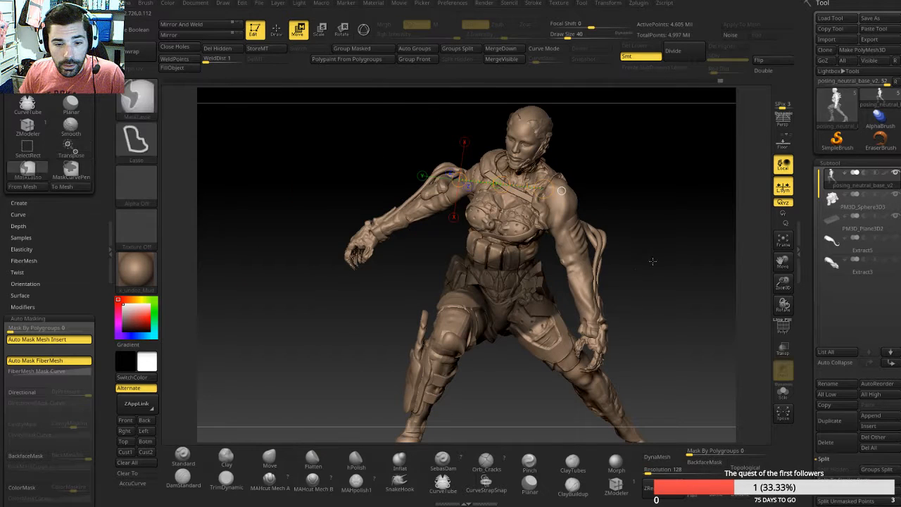
pyautogui.moveTo(546, 260)
pyautogui.keyDown('ctrl'); pyautogui.keyDown('alt'); pyautogui.mouseDown()
pyautogui.moveTo(515, 270)
pyautogui.moveTo(515, 228)
pyautogui.moveTo(532, 243)
pyautogui.mouseUp(); pyautogui.keyUp('alt'); pyautogui.keyUp('ctrl')
pyautogui.keyDown('ctrl'); pyautogui.moveTo(510, 295); pyautogui.dragTo(519, 247); pyautogui.keyUp('ctrl')
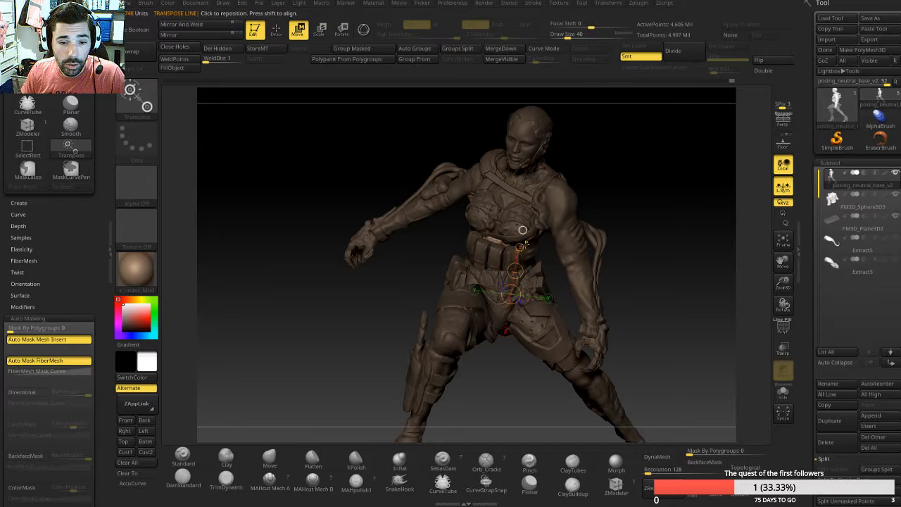
pyautogui.keyDown('ctrl'); pyautogui.click(628, 256); pyautogui.keyUp('ctrl')
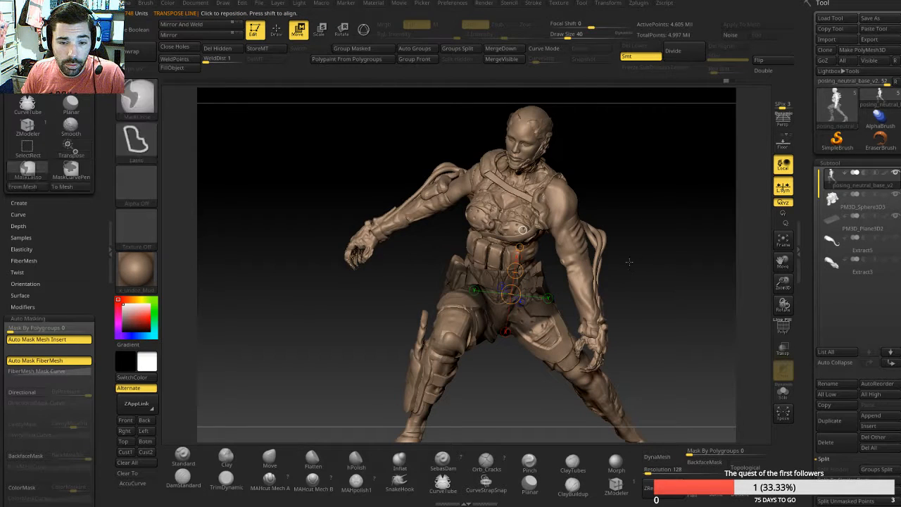
pyautogui.press('q')
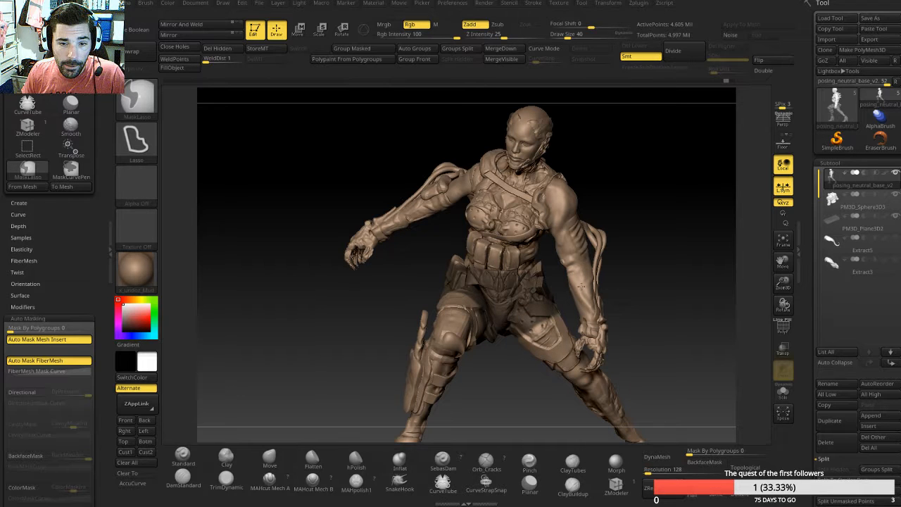
pyautogui.click(577, 290)
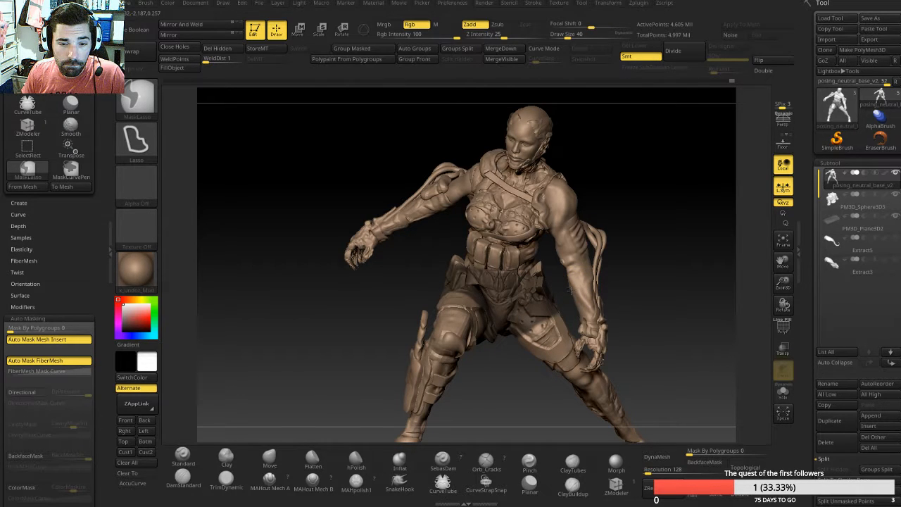
pyautogui.keyDown('ctrl'); pyautogui.moveTo(555, 304); pyautogui.dragTo(582, 287); pyautogui.keyUp('ctrl')
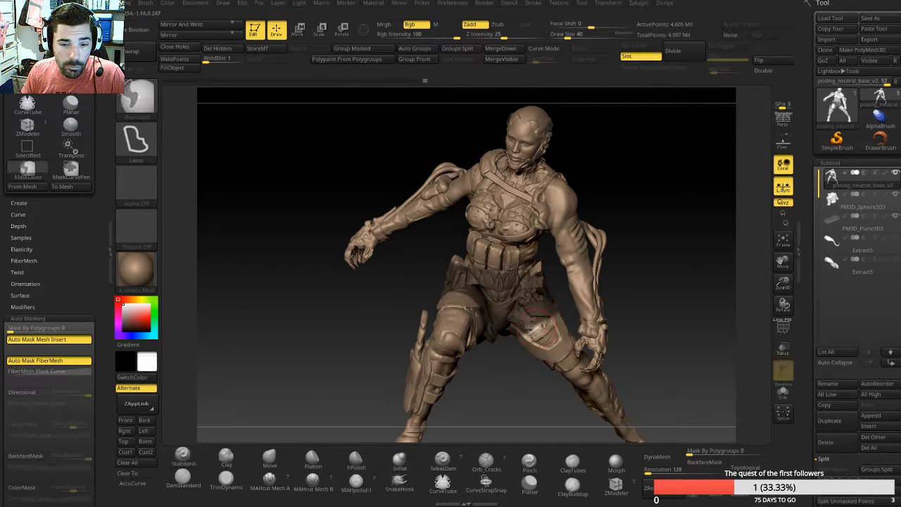
# Step: Paint the mask over the remaining hip, buttock and belt areas with the MaskPen brush, working around the pelvis
pyautogui.click(138, 97)
pyautogui.click(268, 149)
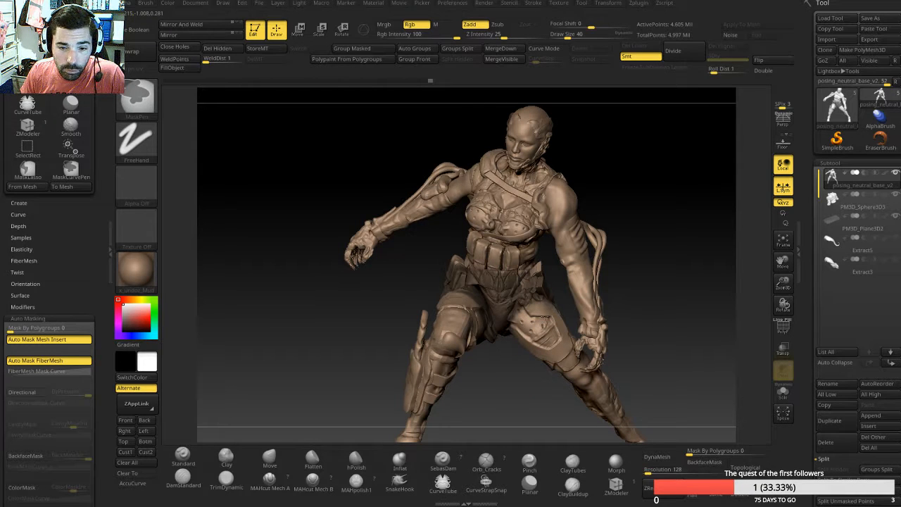
pyautogui.moveTo(622, 336); pyautogui.dragTo(496, 315)
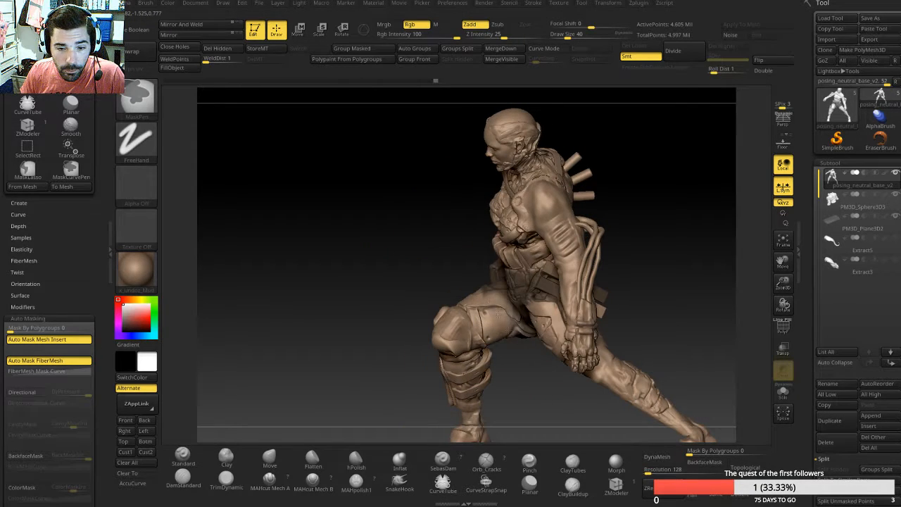
pyautogui.moveTo(438, 264); pyautogui.dragTo(651, 284)
pyautogui.moveTo(570, 285); pyautogui.dragTo(604, 275)
pyautogui.moveTo(342, 281)
pyautogui.mouseDown()
pyautogui.moveTo(422, 299)
pyautogui.moveTo(432, 288)
pyautogui.moveTo(533, 272)
pyautogui.moveTo(445, 258)
pyautogui.moveTo(302, 276)
pyautogui.moveTo(536, 265)
pyautogui.moveTo(522, 284)
pyautogui.moveTo(384, 246)
pyautogui.mouseUp()
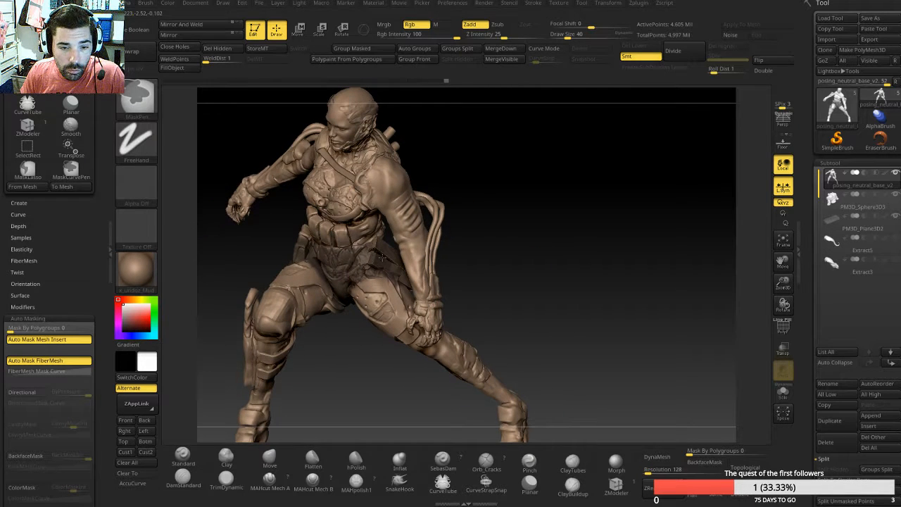
pyautogui.moveTo(465, 254); pyautogui.dragTo(394, 273)
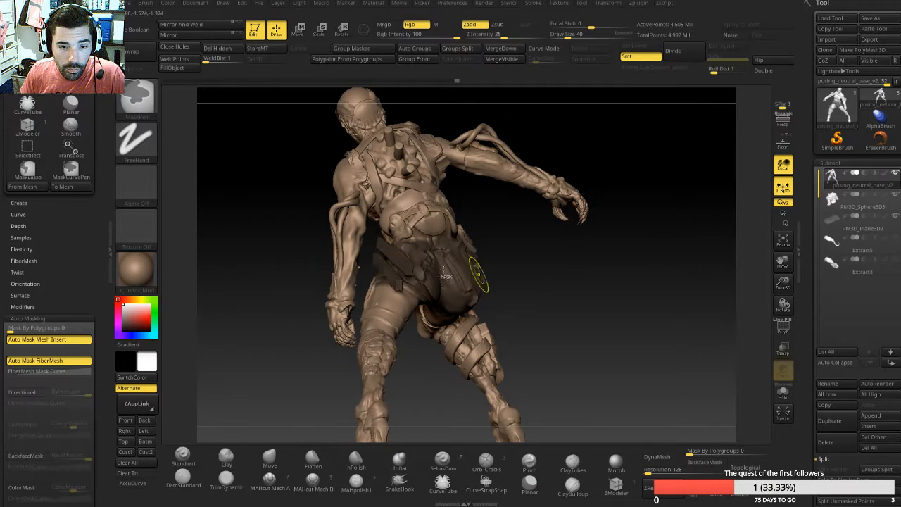
# Step: Invert the mask to free the pelvis, try shifting it with a Transpose line across the hips, and undo the shift
pyautogui.keyDown('ctrl'); pyautogui.click(525, 295); pyautogui.keyUp('ctrl')
pyautogui.moveTo(593, 293); pyautogui.dragTo(660, 283)
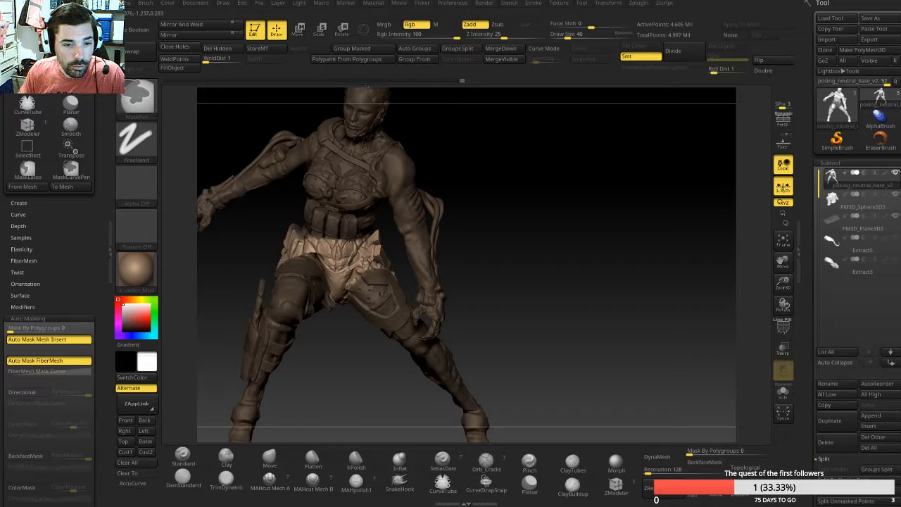
pyautogui.press('r')
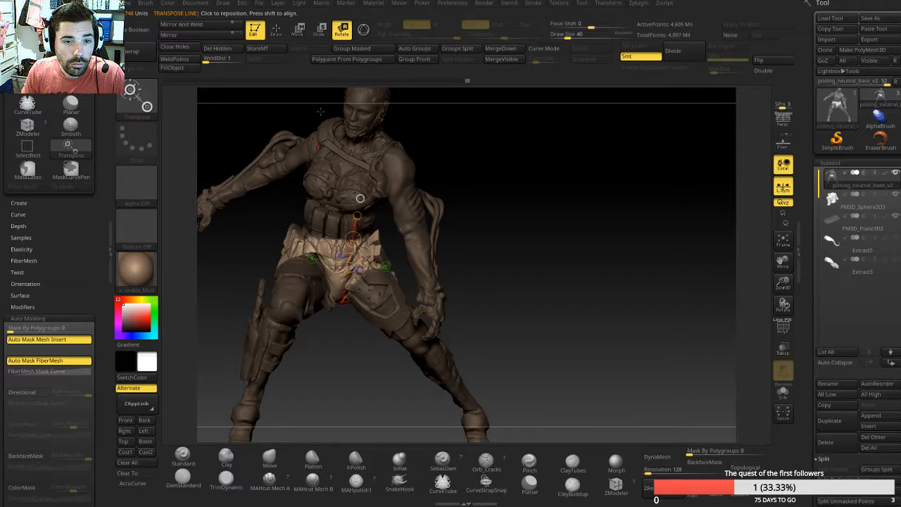
pyautogui.moveTo(303, 245)
pyautogui.mouseDown()
pyautogui.moveTo(355, 254)
pyautogui.moveTo(333, 246)
pyautogui.mouseUp()
pyautogui.press('w')
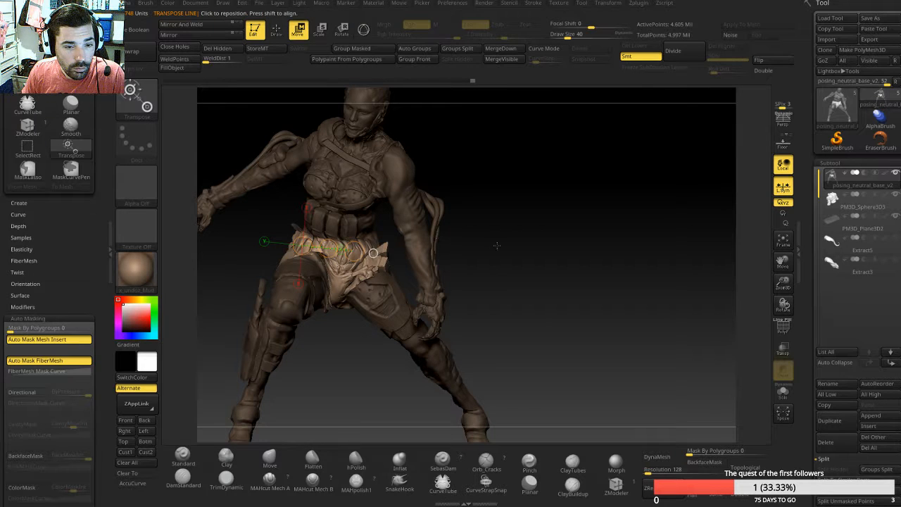
pyautogui.moveTo(496, 245); pyautogui.dragTo(508, 273)
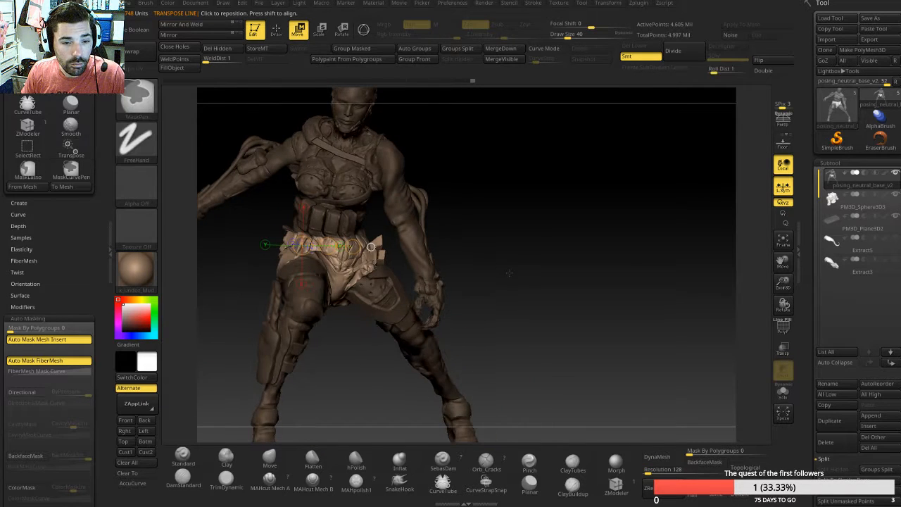
pyautogui.moveTo(561, 312); pyautogui.dragTo(547, 273)
pyautogui.press('ctrl')
pyautogui.keyDown('ctrl'); pyautogui.click(547, 276); pyautogui.keyUp('ctrl')
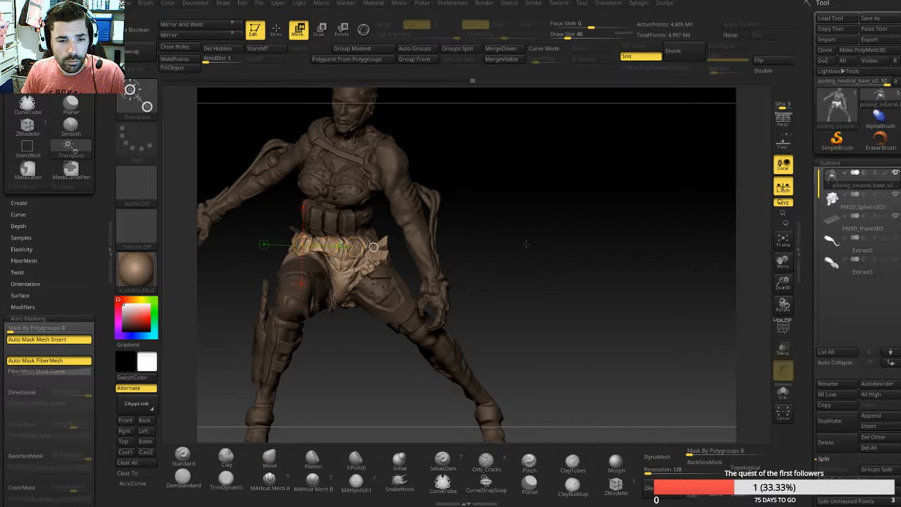
pyautogui.hotkey('ctrl', 'z')
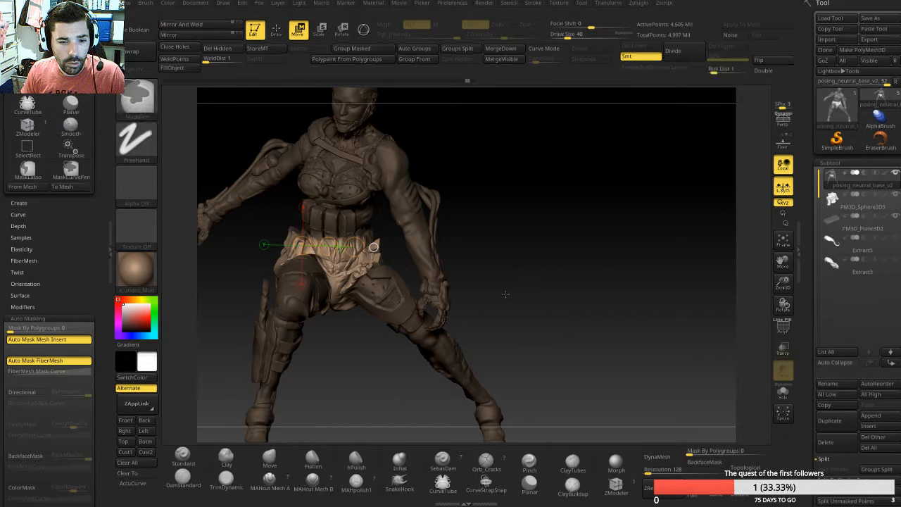
# Step: Remove the mask from the lower legs and thighs so they are free together with the pelvis
pyautogui.keyDown('alt'); pyautogui.moveTo(551, 308); pyautogui.dragTo(580, 272); pyautogui.keyUp('alt')
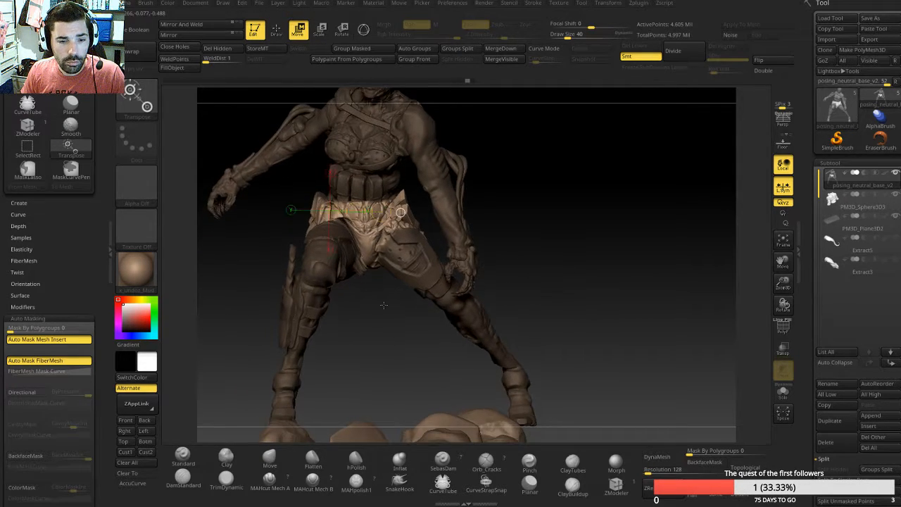
pyautogui.moveTo(382, 303)
pyautogui.mouseDown()
pyautogui.moveTo(385, 343)
pyautogui.moveTo(287, 444)
pyautogui.moveTo(207, 444)
pyautogui.mouseUp()
pyautogui.press('ctrl')
pyautogui.keyDown('ctrl'); pyautogui.moveTo(238, 231); pyautogui.dragTo(356, 409); pyautogui.keyUp('ctrl')
pyautogui.moveTo(374, 356)
pyautogui.keyDown('ctrl'); pyautogui.mouseDown()
pyautogui.moveTo(329, 246)
pyautogui.moveTo(282, 201)
pyautogui.mouseUp(); pyautogui.keyUp('ctrl')
pyautogui.moveTo(406, 340)
pyautogui.mouseDown()
pyautogui.moveTo(514, 392)
pyautogui.moveTo(527, 366)
pyautogui.moveTo(526, 346)
pyautogui.moveTo(488, 289)
pyautogui.moveTo(357, 408)
pyautogui.mouseUp()
pyautogui.press('ctrl')
pyautogui.moveTo(472, 260); pyautogui.dragTo(451, 239)
pyautogui.keyDown('ctrl'); pyautogui.moveTo(496, 263); pyautogui.dragTo(428, 318); pyautogui.keyUp('ctrl')
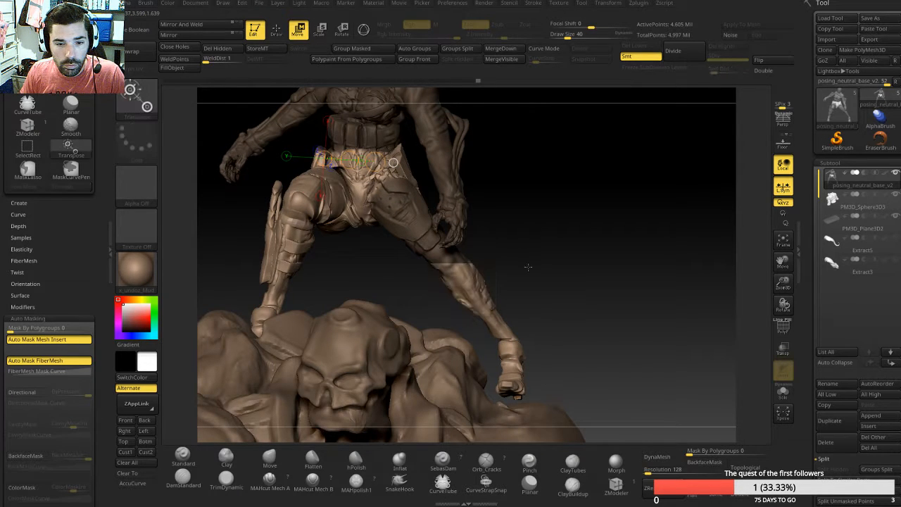
pyautogui.moveTo(527, 266)
pyautogui.mouseDown()
pyautogui.moveTo(533, 253)
pyautogui.moveTo(529, 279)
pyautogui.mouseUp()
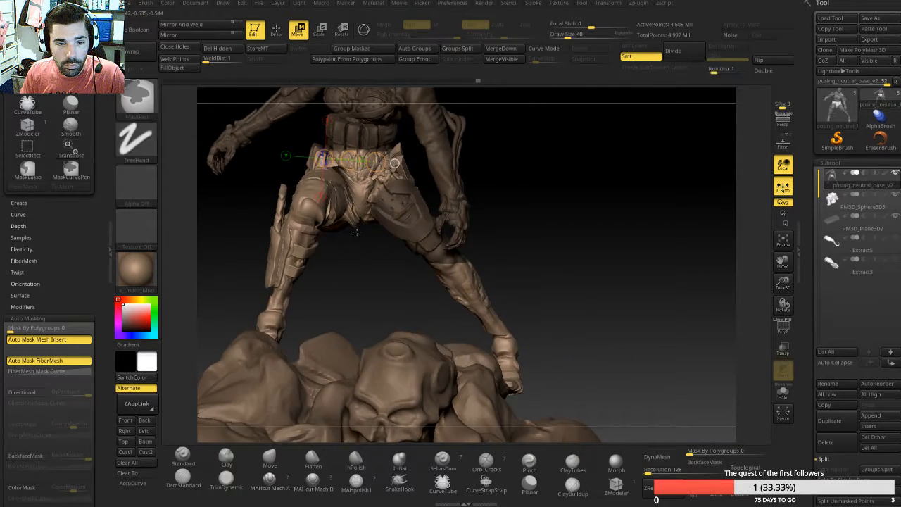
pyautogui.keyDown('ctrl'); pyautogui.moveTo(356, 258); pyautogui.dragTo(425, 180); pyautogui.keyUp('ctrl')
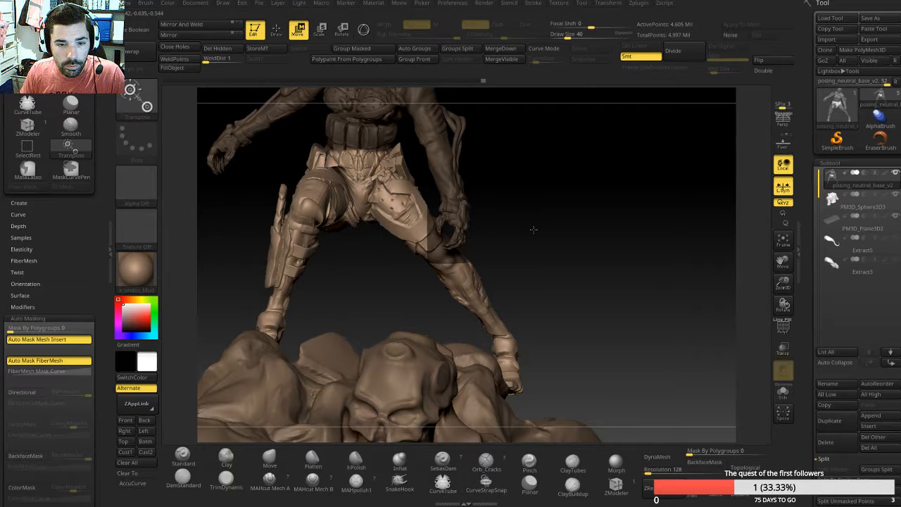
# Step: Unmask the remaining part of the legs and adjust the hips and legs with the Transpose line
pyautogui.moveTo(532, 229); pyautogui.dragTo(547, 245)
pyautogui.keyDown('alt'); pyautogui.moveTo(474, 276); pyautogui.dragTo(472, 304); pyautogui.keyUp('alt')
pyautogui.keyDown('ctrl'); pyautogui.moveTo(401, 311); pyautogui.dragTo(476, 274); pyautogui.keyUp('ctrl')
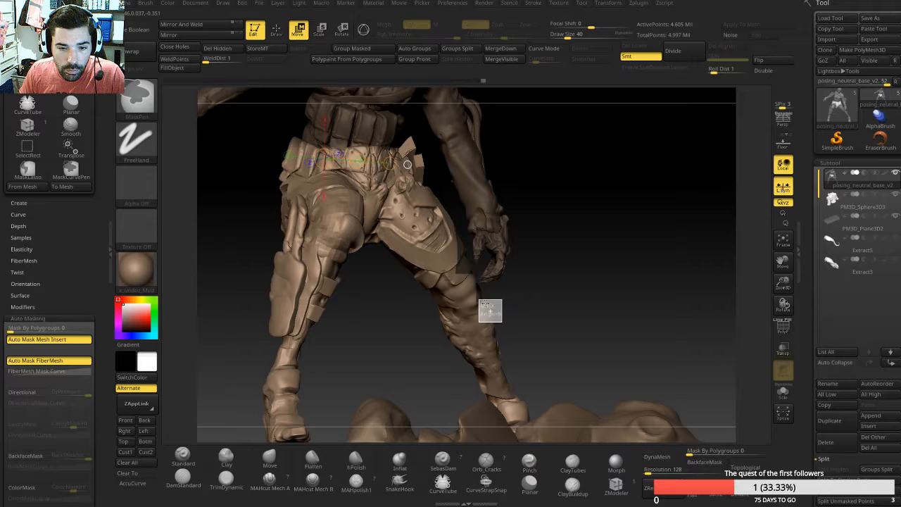
pyautogui.moveTo(490, 310)
pyautogui.mouseDown()
pyautogui.moveTo(523, 265)
pyautogui.moveTo(536, 219)
pyautogui.moveTo(539, 278)
pyautogui.moveTo(580, 220)
pyautogui.mouseUp()
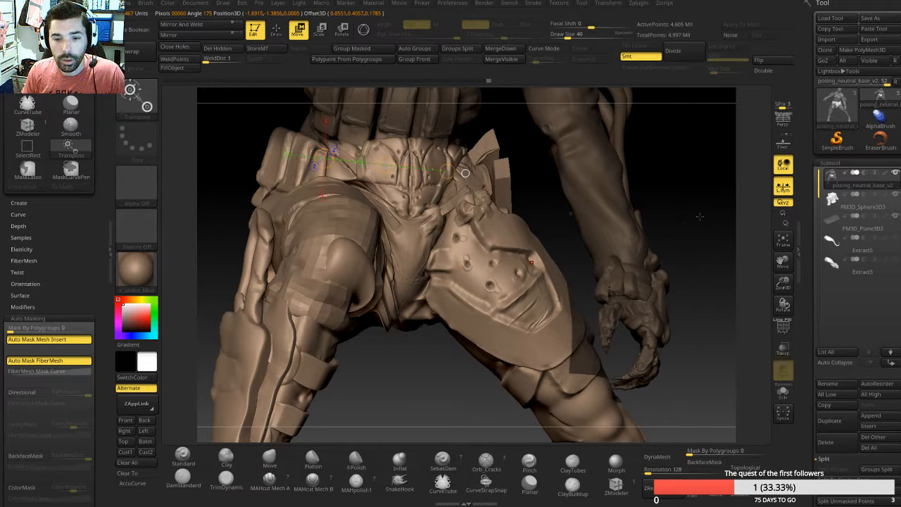
# Step: Clear the mask, mask the character's left arm, and invert the mask so only that arm can be rotated
pyautogui.press('q')
pyautogui.moveTo(649, 172)
pyautogui.mouseDown()
pyautogui.moveTo(683, 211)
pyautogui.moveTo(653, 217)
pyautogui.moveTo(651, 252)
pyautogui.mouseUp()
pyautogui.keyDown('ctrl'); pyautogui.click(610, 213); pyautogui.keyUp('ctrl')
pyautogui.keyDown('ctrl'); pyautogui.keyDown('shift'); pyautogui.click(591, 216); pyautogui.keyUp('shift'); pyautogui.keyUp('ctrl')
pyautogui.keyDown('ctrl'); pyautogui.click(651, 256); pyautogui.keyUp('ctrl')
pyautogui.keyDown('ctrl'); pyautogui.keyDown('shift'); pyautogui.click(488, 139); pyautogui.keyUp('shift'); pyautogui.keyUp('ctrl')
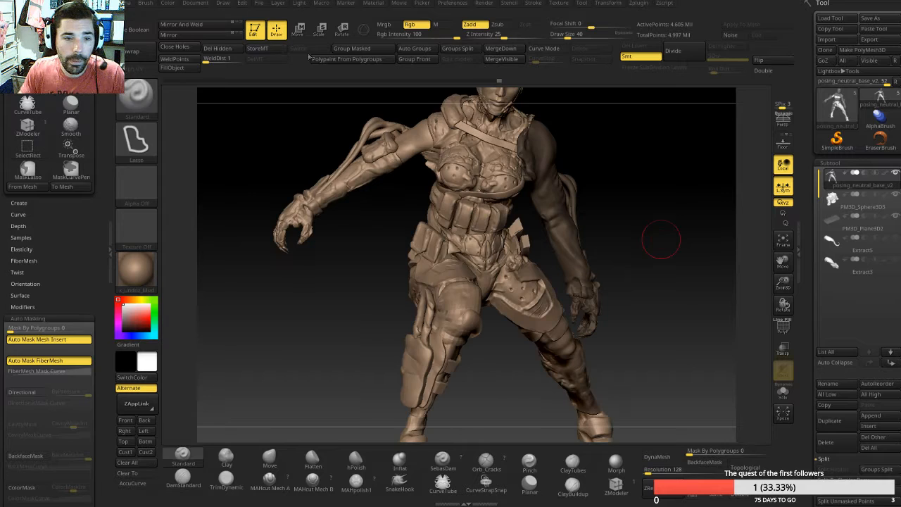
pyautogui.click(344, 33)
pyautogui.keyDown('ctrl'); pyautogui.click(627, 181); pyautogui.keyUp('ctrl')
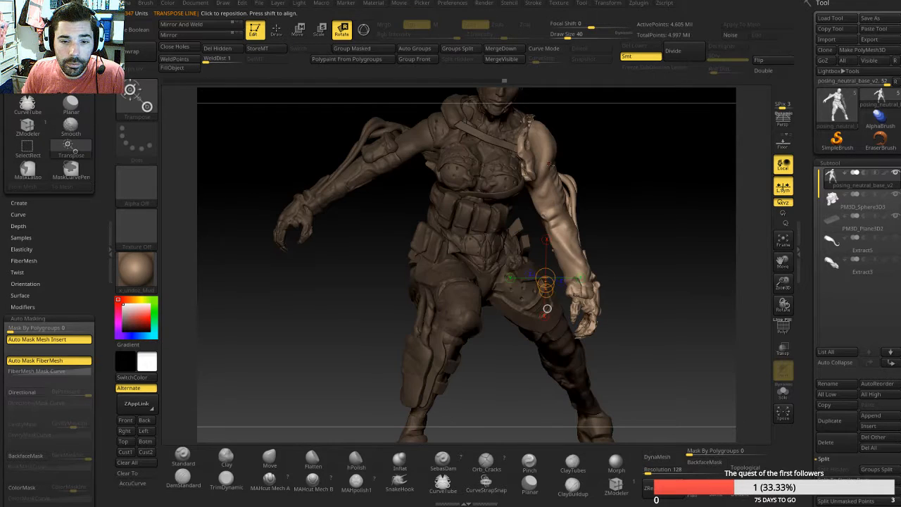
# Step: Lay a Transpose line down the left arm from the shoulder and swing the arm backward in side view
pyautogui.moveTo(538, 153); pyautogui.dragTo(576, 285)
pyautogui.moveTo(595, 241); pyautogui.dragTo(610, 218)
pyautogui.moveTo(594, 284); pyautogui.dragTo(561, 289)
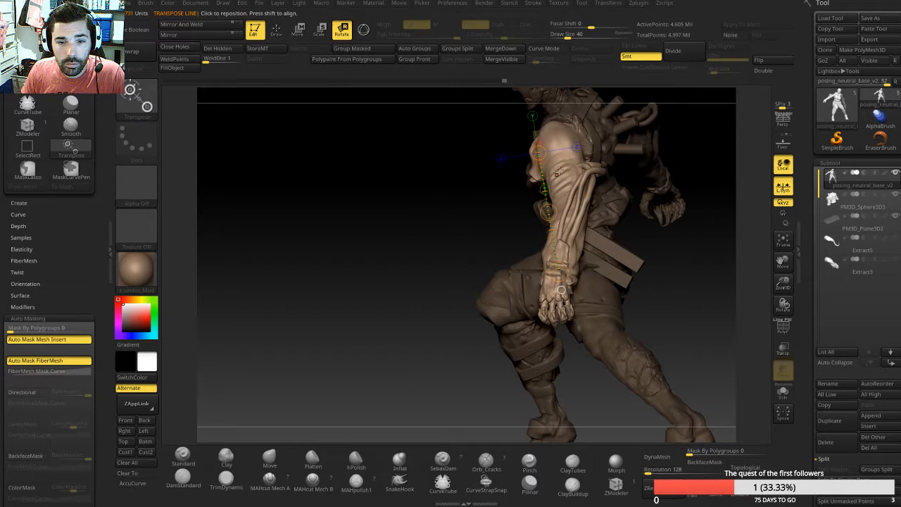
pyautogui.hotkey('ctrl', 'z')
pyautogui.moveTo(559, 136); pyautogui.dragTo(558, 183)
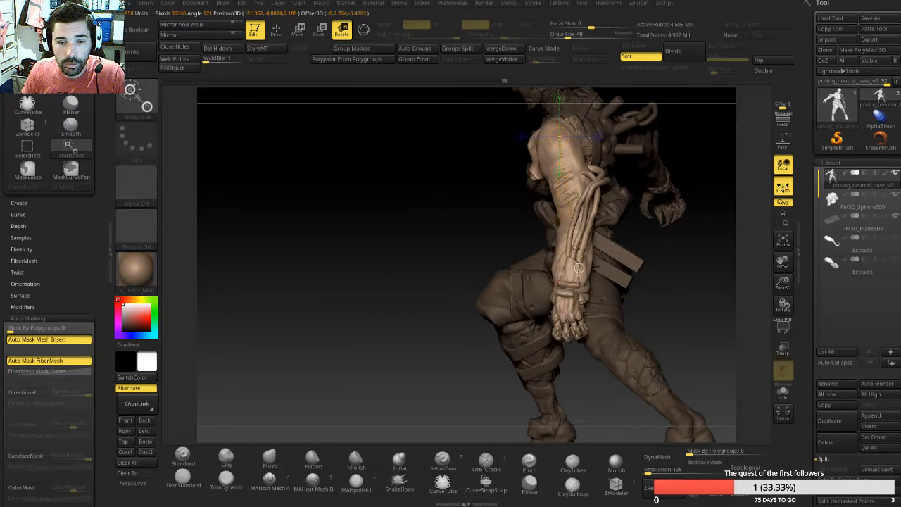
pyautogui.moveTo(510, 209); pyautogui.dragTo(568, 218)
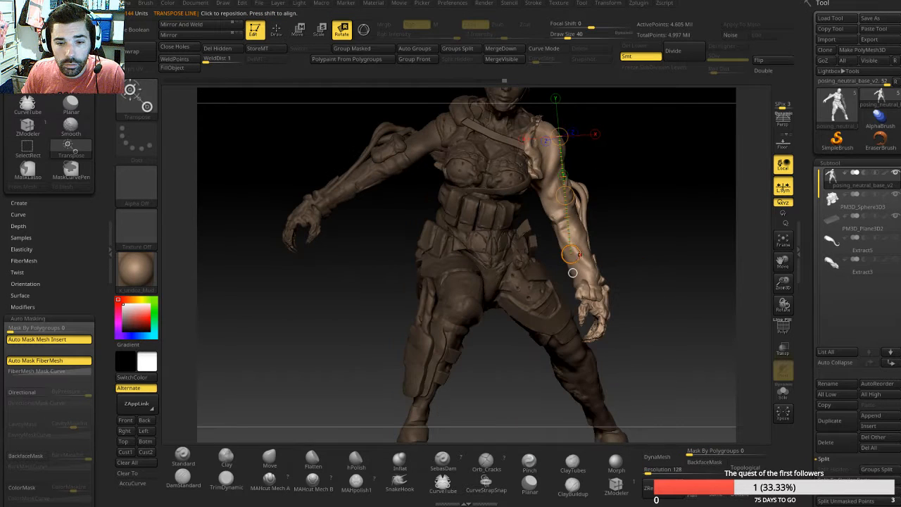
# Step: Undo the trial arm rotation, then rotate the left arm about the shoulder so it hangs beside the thigh
pyautogui.moveTo(571, 254)
pyautogui.mouseDown()
pyautogui.moveTo(590, 252)
pyautogui.moveTo(554, 193)
pyautogui.moveTo(542, 132)
pyautogui.mouseUp()
pyautogui.hotkey('ctrl', 'z')
pyautogui.moveTo(571, 255); pyautogui.dragTo(539, 162)
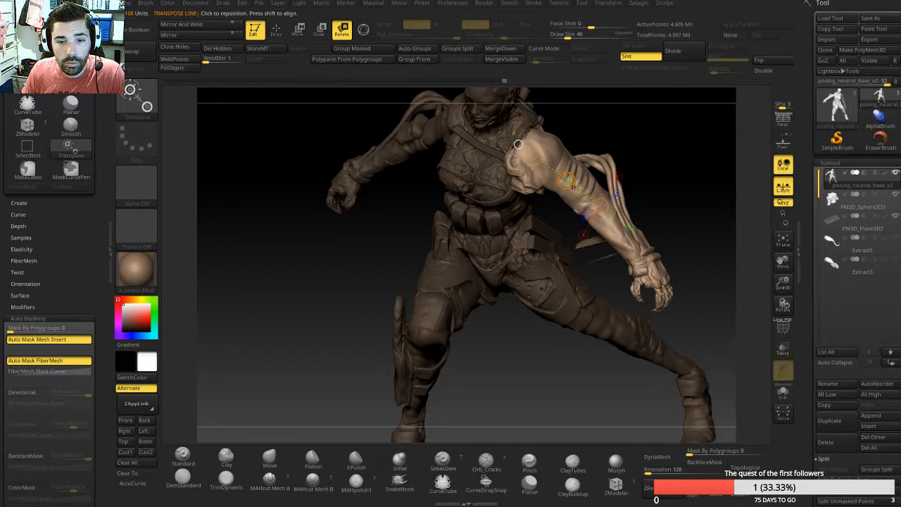
pyautogui.moveTo(571, 183); pyautogui.dragTo(582, 198)
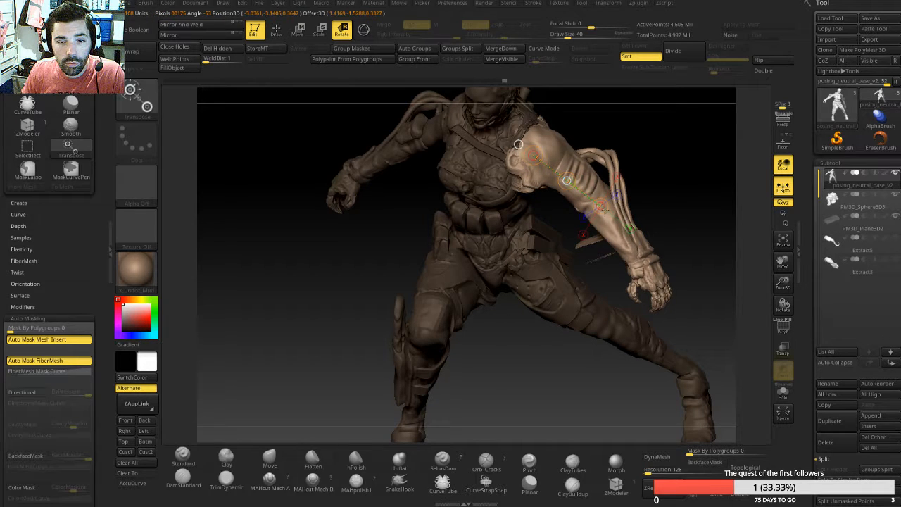
pyautogui.moveTo(518, 144); pyautogui.dragTo(614, 217)
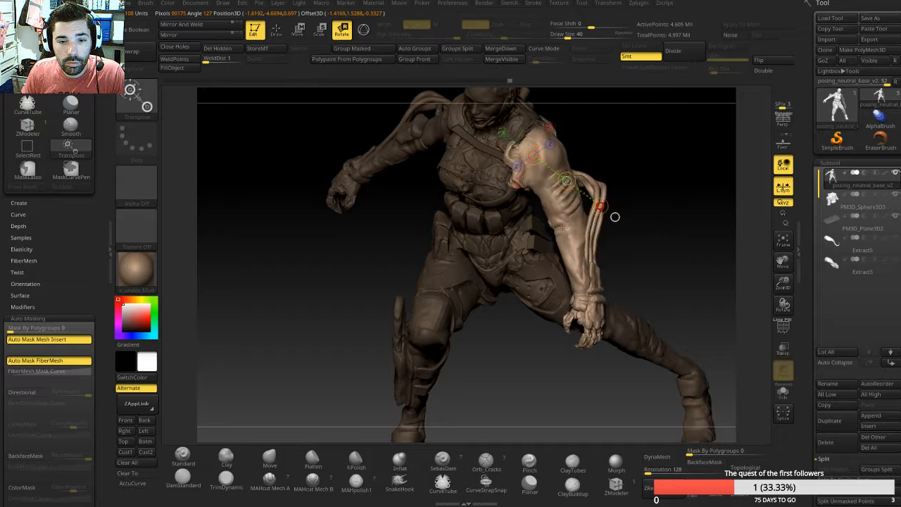
# Step: Redraw the Transpose line down the left upper arm from behind and shift the arm slightly at the shoulder
pyautogui.moveTo(562, 227); pyautogui.dragTo(538, 235)
pyautogui.moveTo(658, 191); pyautogui.dragTo(526, 215)
pyautogui.moveTo(547, 141); pyautogui.dragTo(547, 189)
pyautogui.press('w')
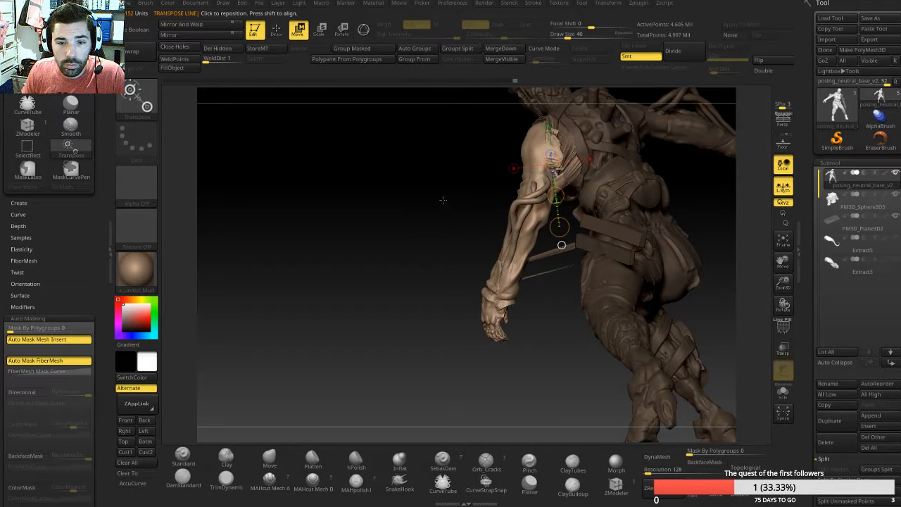
pyautogui.moveTo(443, 199); pyautogui.dragTo(622, 167)
pyautogui.moveTo(551, 195); pyautogui.dragTo(557, 196)
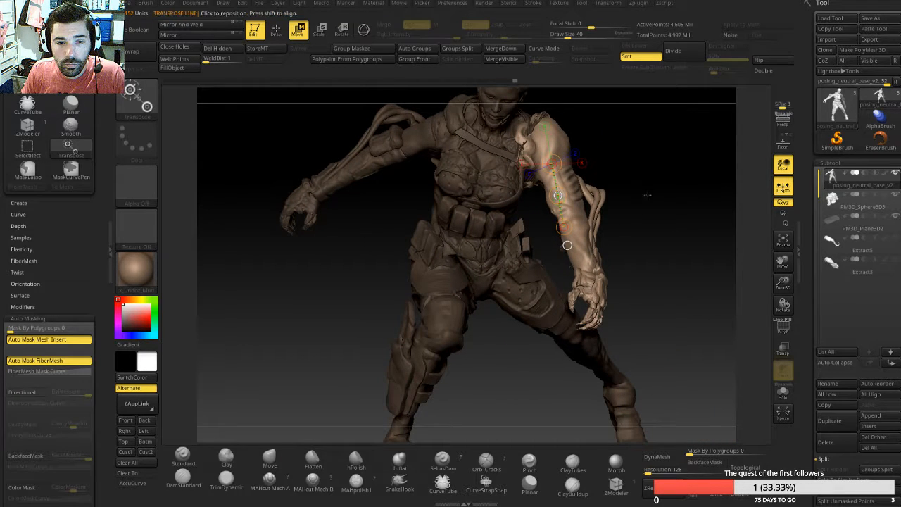
# Step: Clear the arm mask and mask the character's boots
pyautogui.moveTo(639, 191)
pyautogui.keyDown('alt'); pyautogui.mouseDown()
pyautogui.moveTo(612, 165)
pyautogui.moveTo(637, 202)
pyautogui.moveTo(637, 232)
pyautogui.moveTo(647, 224)
pyautogui.moveTo(610, 217)
pyautogui.moveTo(643, 256)
pyautogui.moveTo(637, 299)
pyautogui.mouseUp(); pyautogui.keyUp('alt')
pyautogui.press('q')
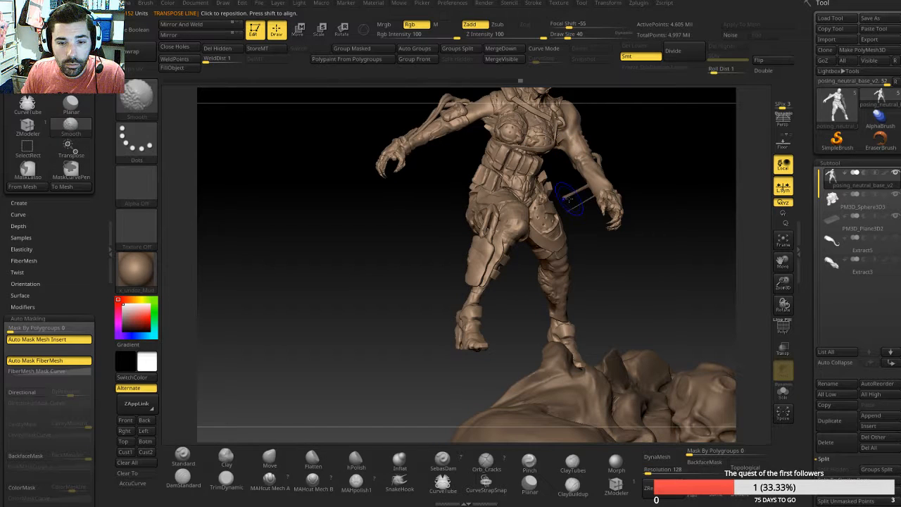
pyautogui.moveTo(574, 210); pyautogui.dragTo(603, 204)
pyautogui.moveTo(662, 200); pyautogui.dragTo(605, 190)
pyautogui.press('w')
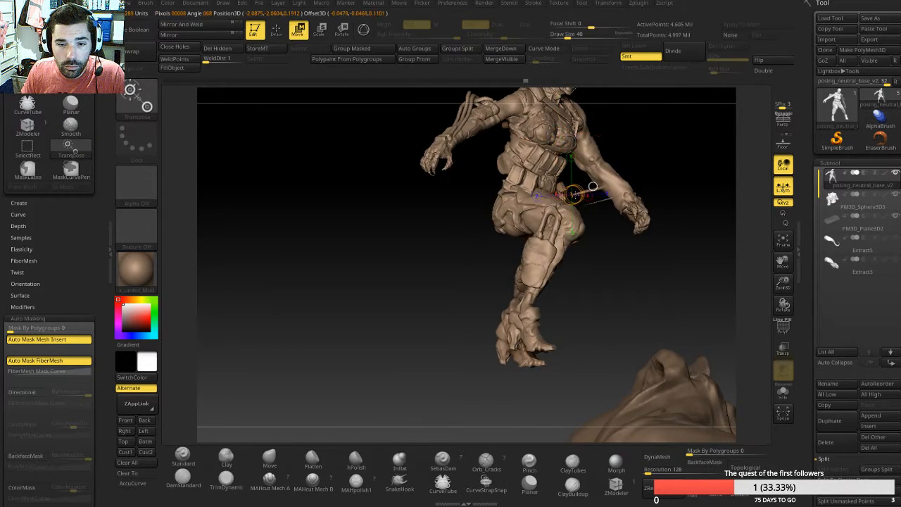
pyautogui.press('q')
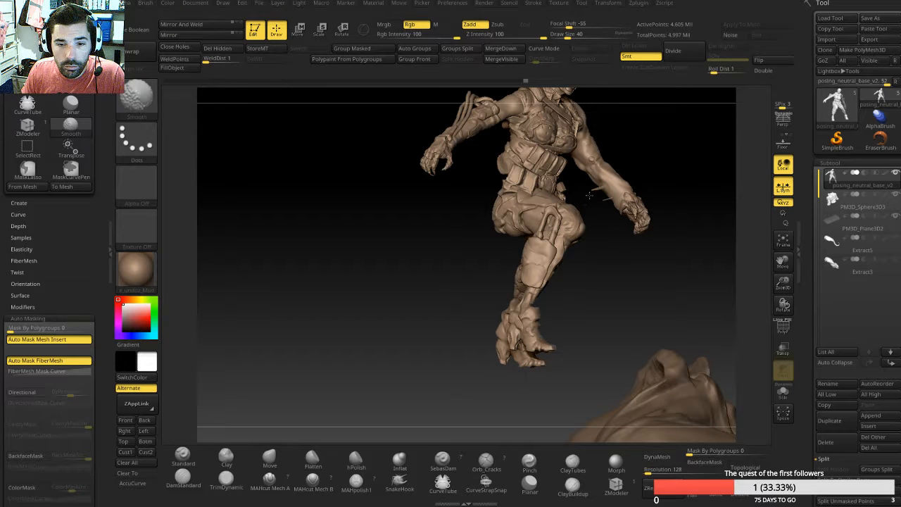
pyautogui.moveTo(603, 251)
pyautogui.mouseDown()
pyautogui.moveTo(656, 283)
pyautogui.moveTo(633, 308)
pyautogui.mouseUp()
pyautogui.keyDown('ctrl'); pyautogui.moveTo(615, 367); pyautogui.dragTo(399, 408); pyautogui.keyUp('ctrl')
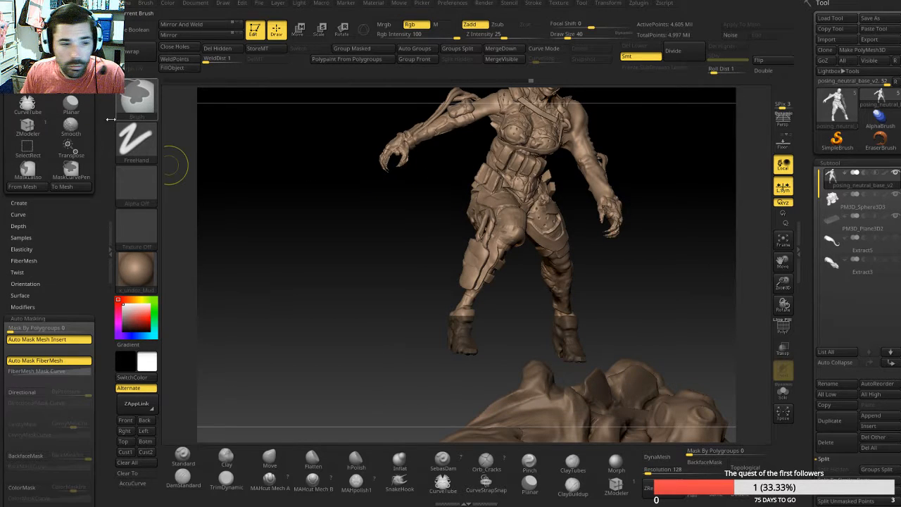
# Step: Mask both legs up to the hips with the MaskLasso brush and invert the mask so they can be rotated
pyautogui.keyDown('ctrl'); pyautogui.click(140, 111); pyautogui.keyUp('ctrl')
pyautogui.keyDown('ctrl'); pyautogui.click(241, 150); pyautogui.keyUp('ctrl')
pyautogui.moveTo(380, 313)
pyautogui.keyDown('ctrl'); pyautogui.mouseDown()
pyautogui.moveTo(493, 397)
pyautogui.moveTo(601, 330)
pyautogui.moveTo(591, 260)
pyautogui.moveTo(567, 203)
pyautogui.moveTo(465, 167)
pyautogui.mouseUp(); pyautogui.keyUp('ctrl')
pyautogui.keyDown('ctrl'); pyautogui.moveTo(438, 232); pyautogui.dragTo(483, 228); pyautogui.keyUp('ctrl')
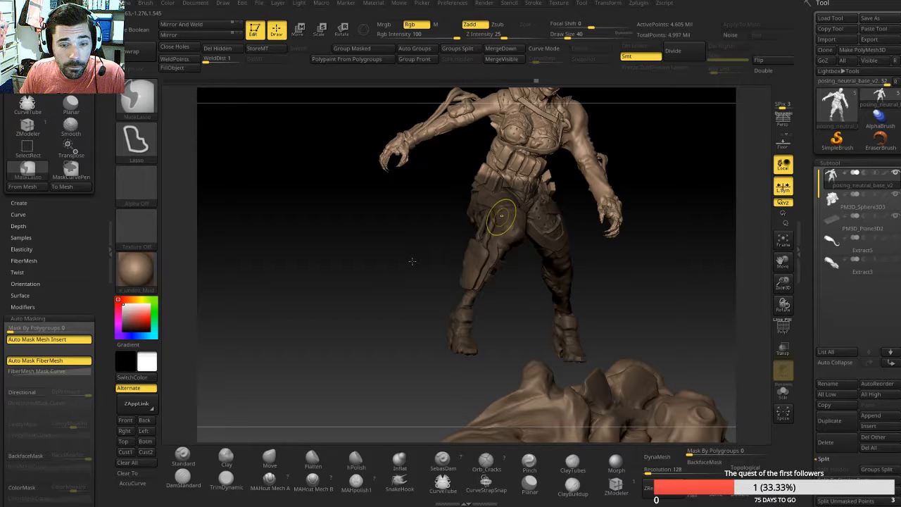
pyautogui.moveTo(391, 252)
pyautogui.keyDown('ctrl'); pyautogui.mouseDown()
pyautogui.moveTo(391, 267)
pyautogui.moveTo(404, 209)
pyautogui.mouseUp(); pyautogui.keyUp('ctrl')
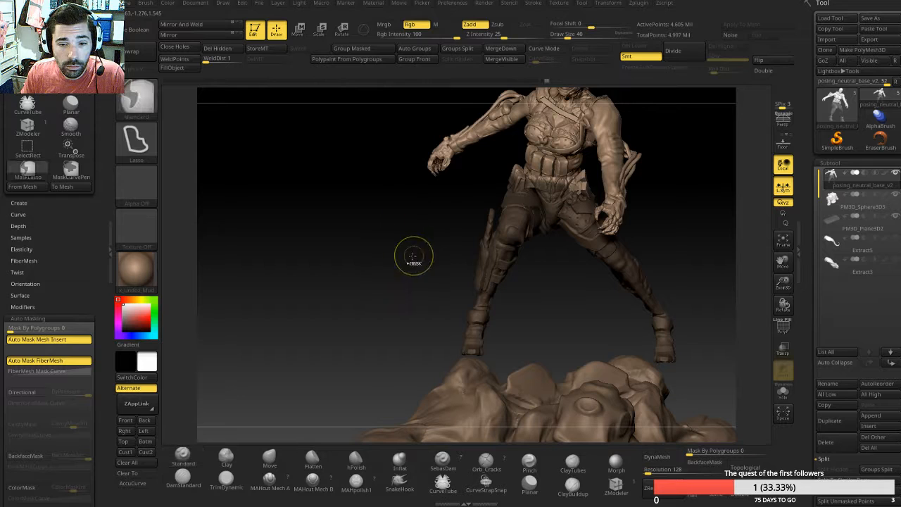
pyautogui.moveTo(413, 255); pyautogui.dragTo(404, 143)
pyautogui.press('r')
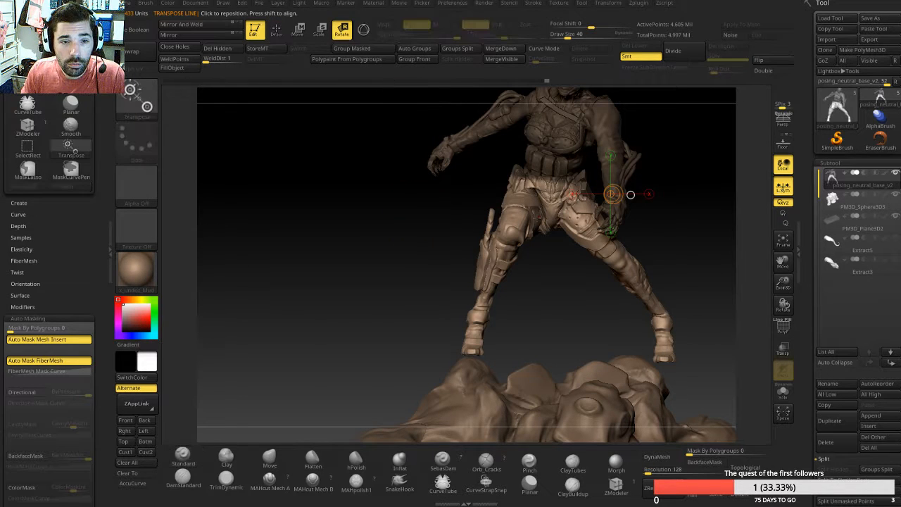
# Step: Try tilting the pelvis and legs with a Transpose line across the hips, and undo the rotation
pyautogui.moveTo(489, 186)
pyautogui.mouseDown()
pyautogui.moveTo(591, 196)
pyautogui.moveTo(573, 196)
pyautogui.mouseUp()
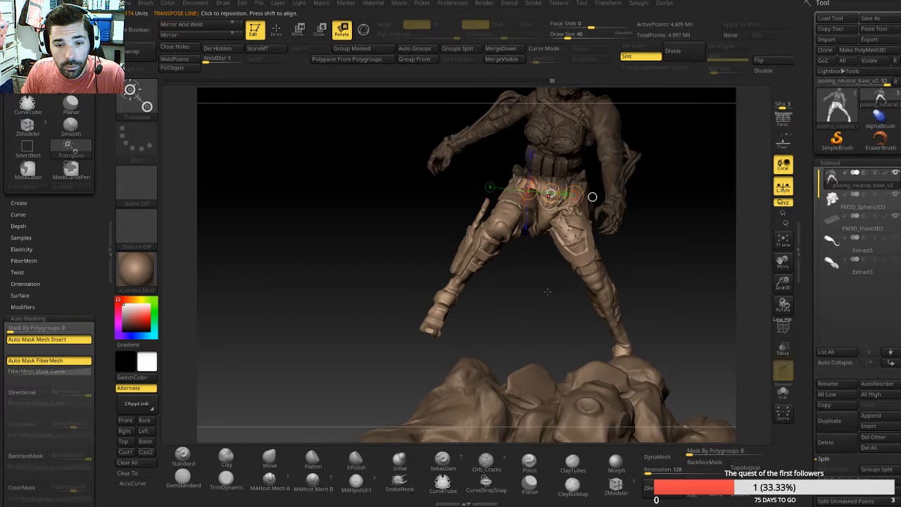
pyautogui.hotkey('ctrl', 'z')
pyautogui.hotkey('ctrl', 'z')
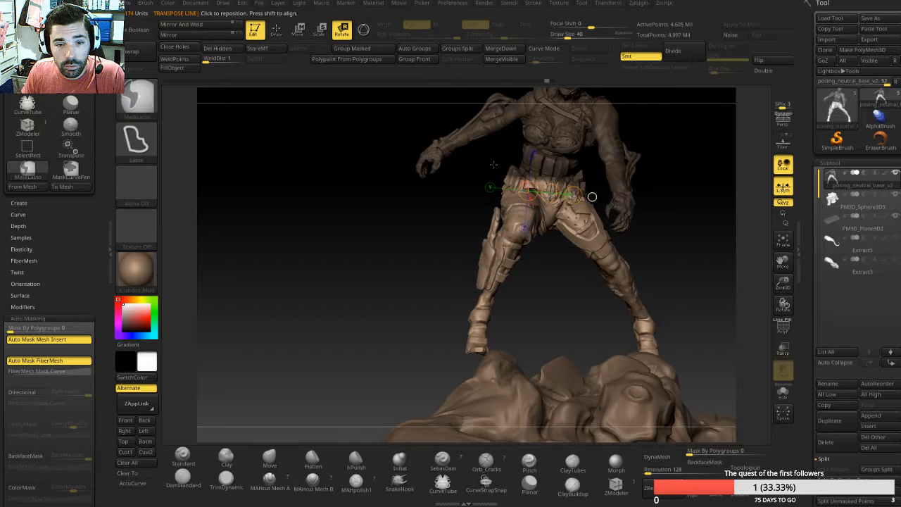
# Step: Refine the mask around the waist, redraw the Transpose line across the hips, and tilt the pelvis and legs toward the character's right
pyautogui.moveTo(493, 160)
pyautogui.keyDown('ctrl'); pyautogui.mouseDown()
pyautogui.moveTo(500, 196)
pyautogui.moveTo(559, 203)
pyautogui.moveTo(602, 186)
pyautogui.moveTo(593, 197)
pyautogui.mouseUp(); pyautogui.keyUp('ctrl')
pyautogui.moveTo(431, 229); pyautogui.dragTo(481, 221)
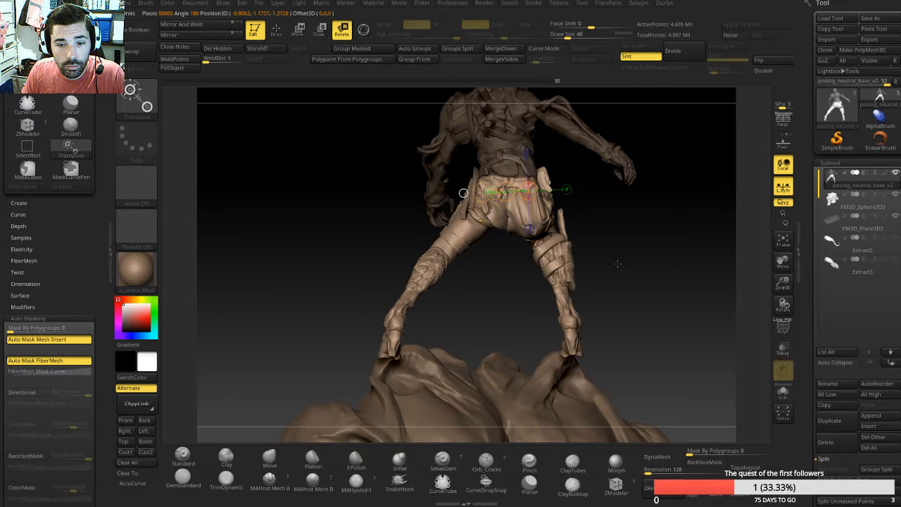
pyautogui.moveTo(614, 261); pyautogui.dragTo(590, 281)
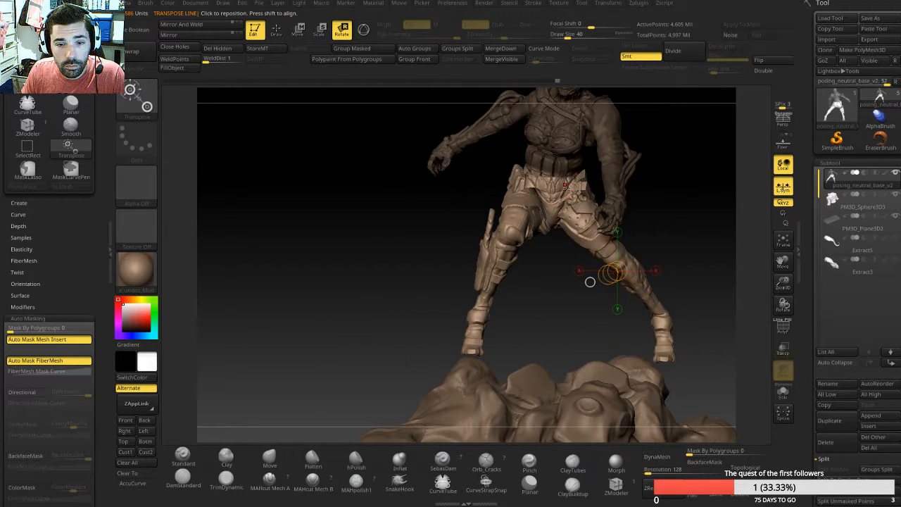
pyautogui.moveTo(521, 185); pyautogui.dragTo(577, 191)
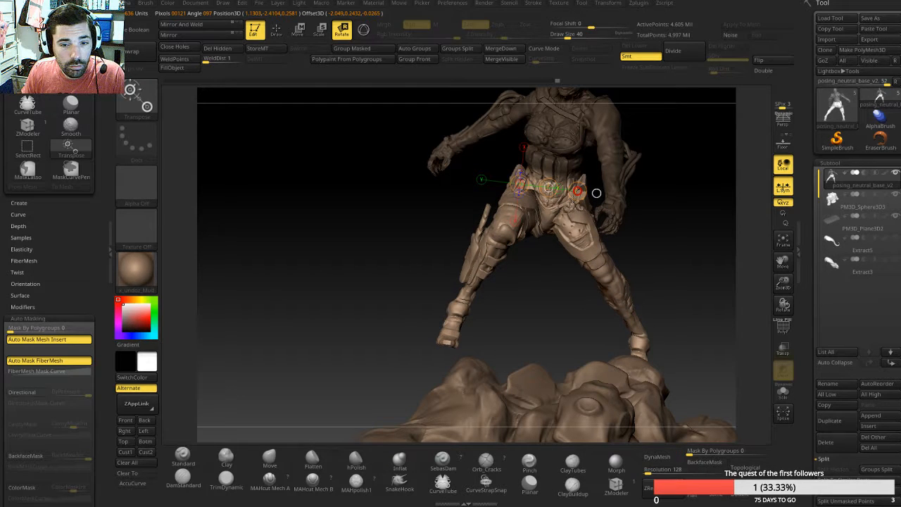
pyautogui.moveTo(577, 190); pyautogui.dragTo(576, 187)
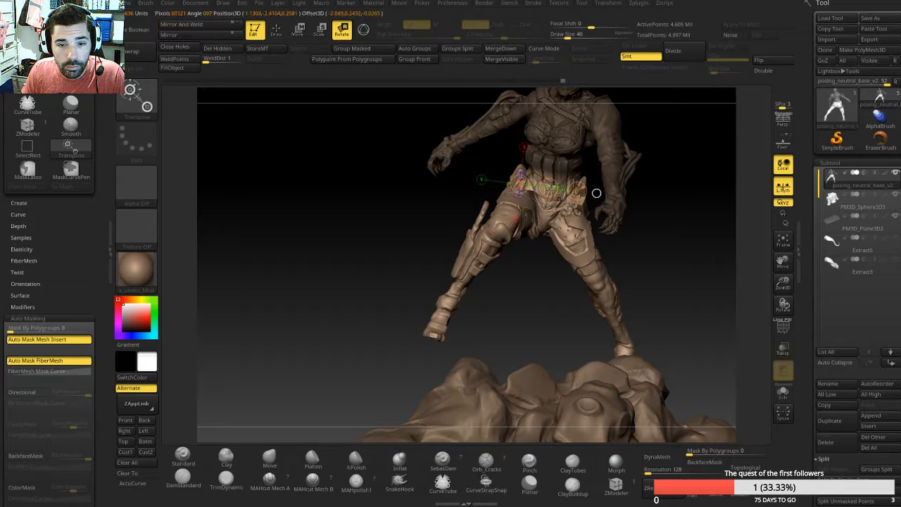
pyautogui.press('w')
pyautogui.moveTo(550, 189); pyautogui.dragTo(548, 187)
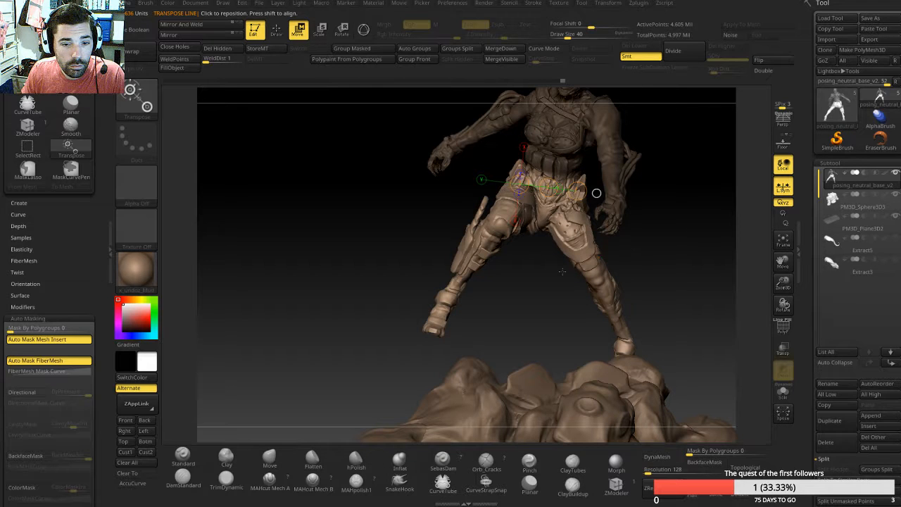
# Step: Mask the character's left leg and invert the mask so only that leg can be posed
pyautogui.moveTo(658, 274)
pyautogui.mouseDown()
pyautogui.moveTo(680, 273)
pyautogui.moveTo(608, 371)
pyautogui.moveTo(538, 289)
pyautogui.moveTo(535, 187)
pyautogui.moveTo(583, 181)
pyautogui.mouseUp()
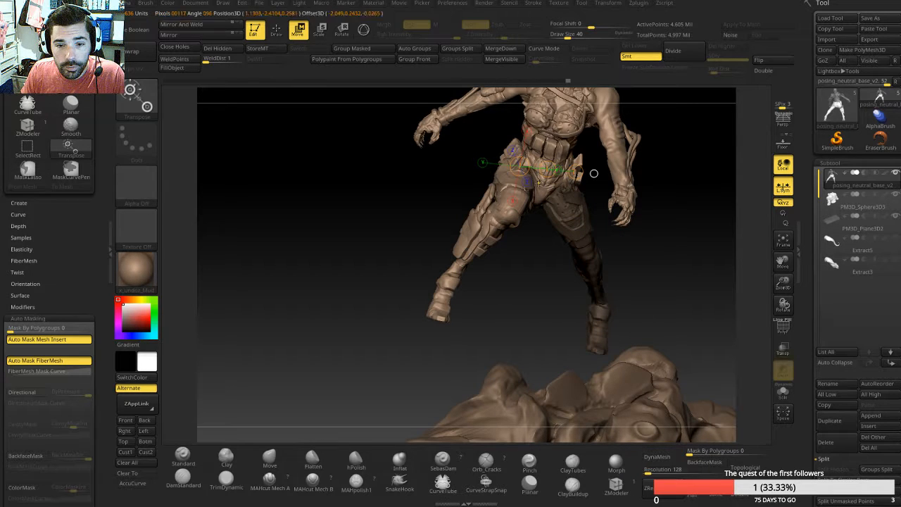
pyautogui.keyDown('ctrl'); pyautogui.click(546, 188); pyautogui.keyUp('ctrl')
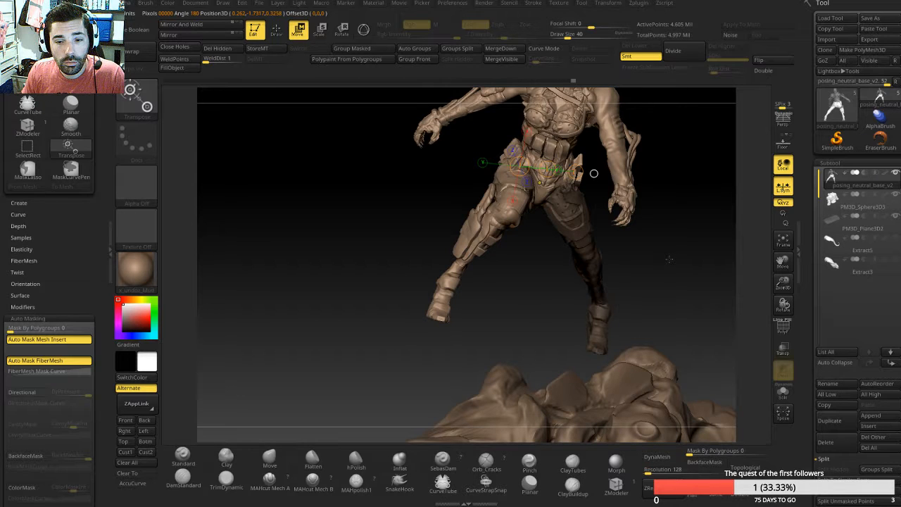
pyautogui.moveTo(669, 259); pyautogui.dragTo(546, 286)
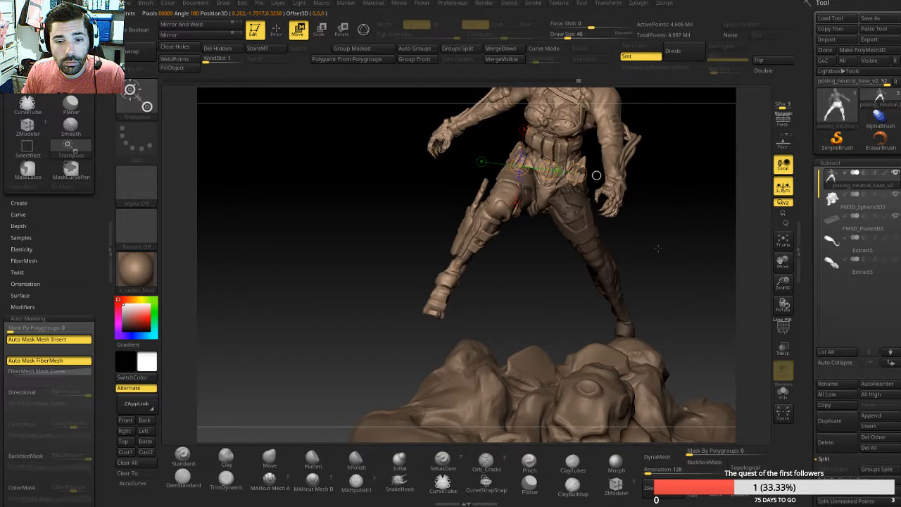
pyautogui.keyDown('ctrl'); pyautogui.click(546, 285); pyautogui.keyUp('ctrl')
# Step: Rotate the left leg outward from the hip with a Transpose line and readjust it so the foot meets the rock
pyautogui.moveTo(563, 201)
pyautogui.mouseDown()
pyautogui.moveTo(576, 242)
pyautogui.moveTo(606, 270)
pyautogui.moveTo(628, 253)
pyautogui.mouseUp()
pyautogui.press('r')
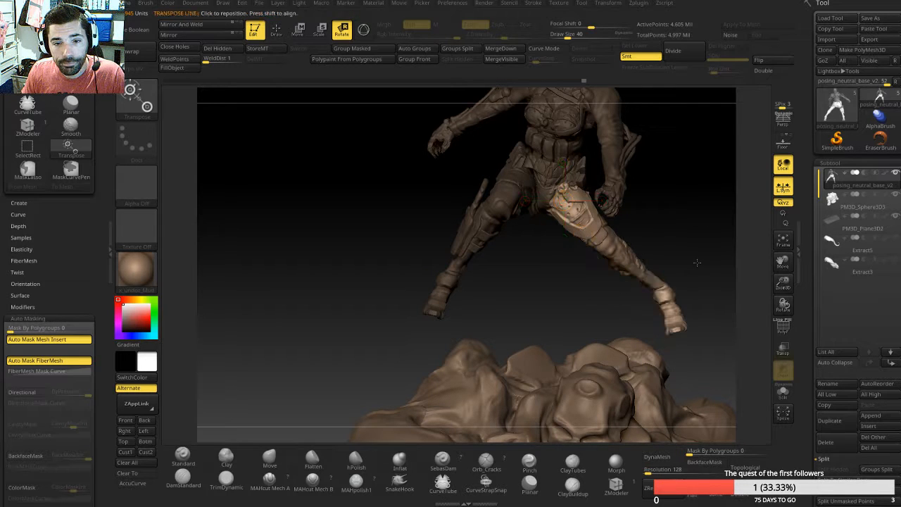
pyautogui.moveTo(693, 260); pyautogui.dragTo(672, 245)
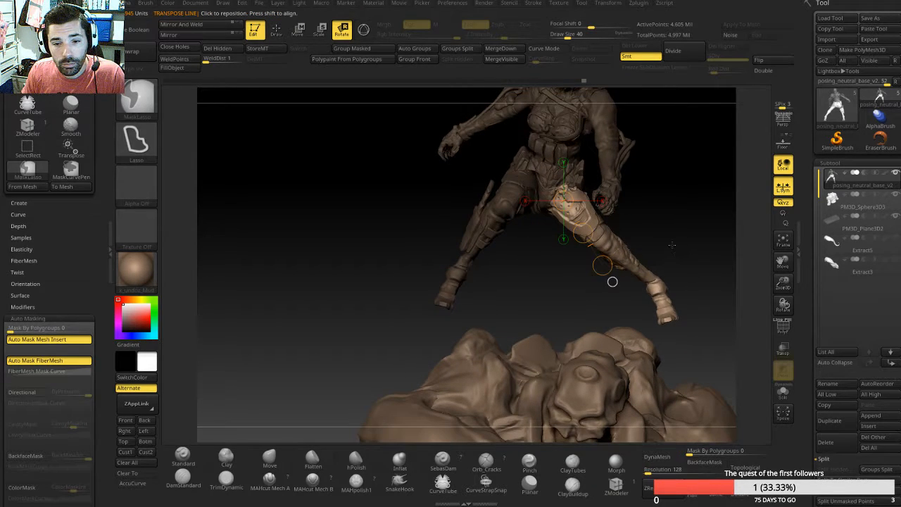
pyautogui.hotkey('ctrl', 'z')
pyautogui.moveTo(602, 265)
pyautogui.mouseDown()
pyautogui.moveTo(652, 242)
pyautogui.moveTo(655, 250)
pyautogui.moveTo(575, 243)
pyautogui.moveTo(668, 229)
pyautogui.moveTo(592, 247)
pyautogui.mouseUp()
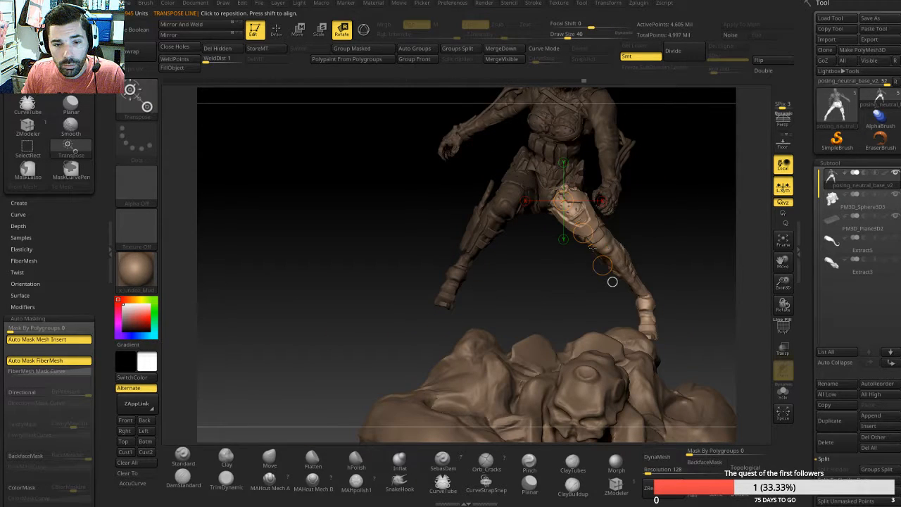
# Step: Clear the mask, lasso-mask the character's right leg, and invert the mask to isolate it
pyautogui.press('ctrl')
pyautogui.moveTo(526, 282); pyautogui.dragTo(548, 255)
pyautogui.moveTo(545, 180)
pyautogui.keyDown('ctrl'); pyautogui.mouseDown()
pyautogui.moveTo(521, 160)
pyautogui.moveTo(485, 173)
pyautogui.moveTo(426, 274)
pyautogui.moveTo(457, 325)
pyautogui.moveTo(484, 312)
pyautogui.moveTo(408, 274)
pyautogui.moveTo(396, 262)
pyautogui.moveTo(400, 242)
pyautogui.mouseUp(); pyautogui.keyUp('ctrl')
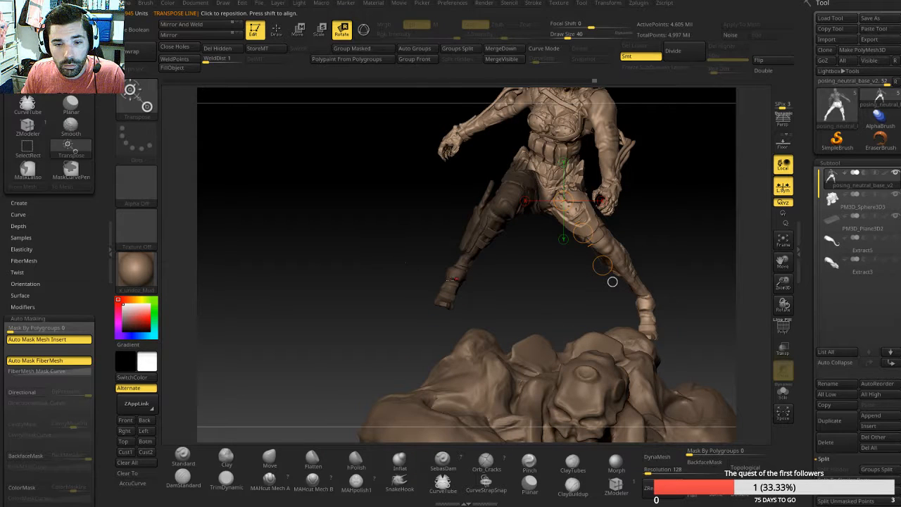
pyautogui.keyDown('ctrl'); pyautogui.click(612, 279); pyautogui.keyUp('ctrl')
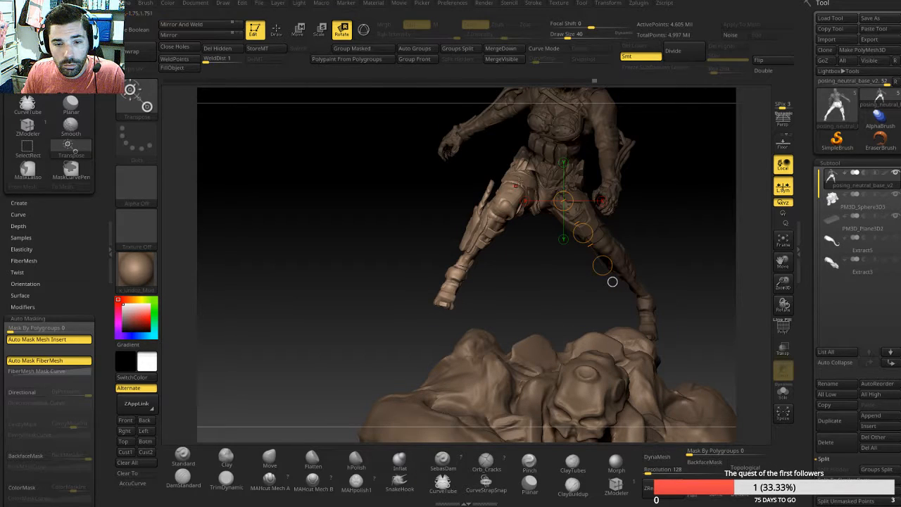
# Step: Lay a Transpose line down the right leg from the hip and touch up the mask around the crotch
pyautogui.moveTo(518, 181)
pyautogui.mouseDown()
pyautogui.moveTo(462, 269)
pyautogui.moveTo(480, 274)
pyautogui.mouseUp()
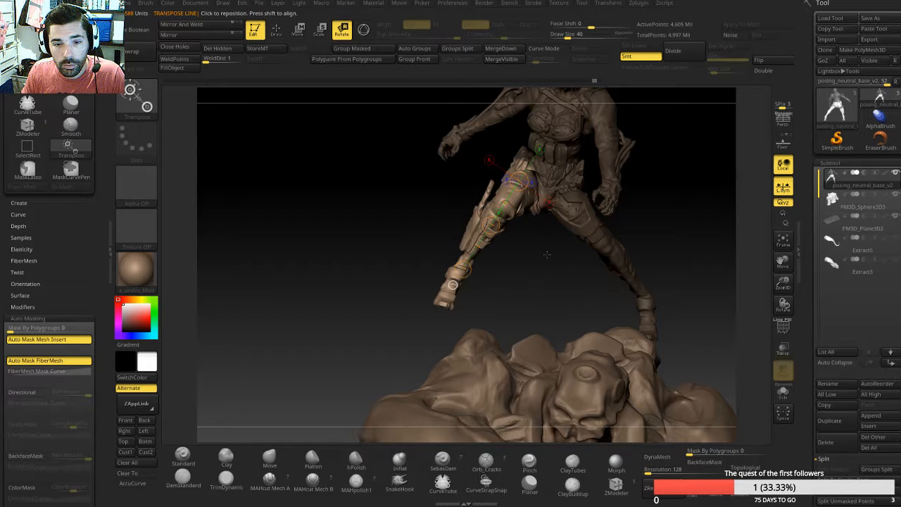
pyautogui.moveTo(546, 245); pyautogui.dragTo(562, 231)
pyautogui.press('q')
pyautogui.press('ctrl')
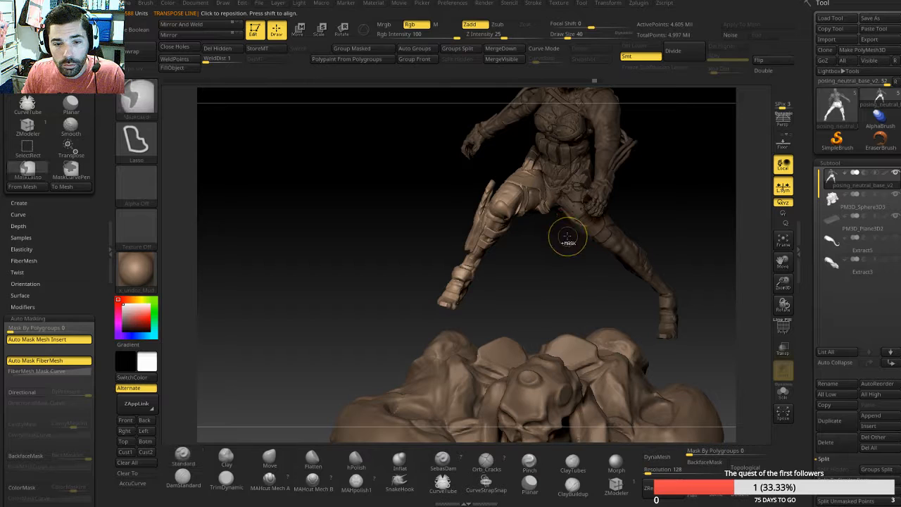
pyautogui.moveTo(545, 197)
pyautogui.keyDown('ctrl'); pyautogui.mouseDown()
pyautogui.moveTo(519, 160)
pyautogui.moveTo(592, 183)
pyautogui.moveTo(588, 214)
pyautogui.mouseUp(); pyautogui.keyUp('ctrl')
pyautogui.moveTo(435, 205); pyautogui.dragTo(442, 182)
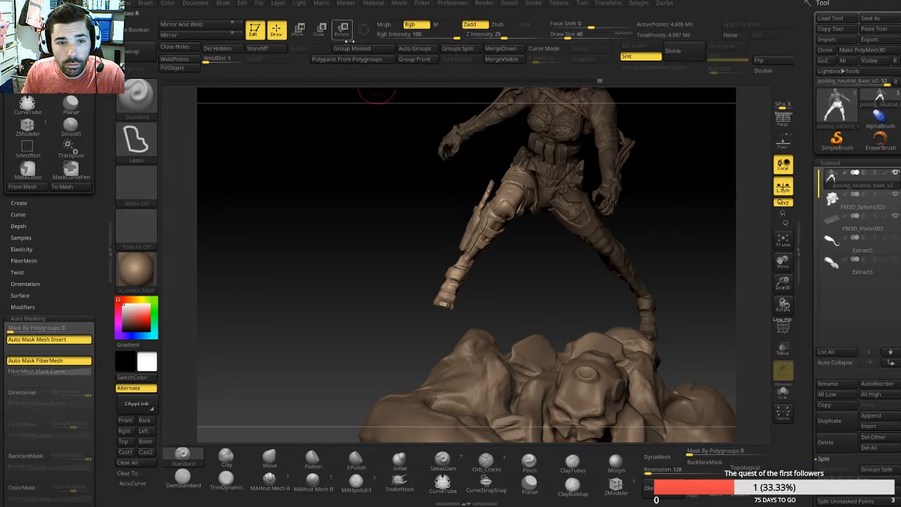
# Step: Rotate the right leg about the hip so its foot comes down toward the rock
pyautogui.press('r')
pyautogui.moveTo(518, 180)
pyautogui.mouseDown()
pyautogui.moveTo(459, 271)
pyautogui.moveTo(479, 273)
pyautogui.moveTo(486, 242)
pyautogui.mouseUp()
pyautogui.press('w')
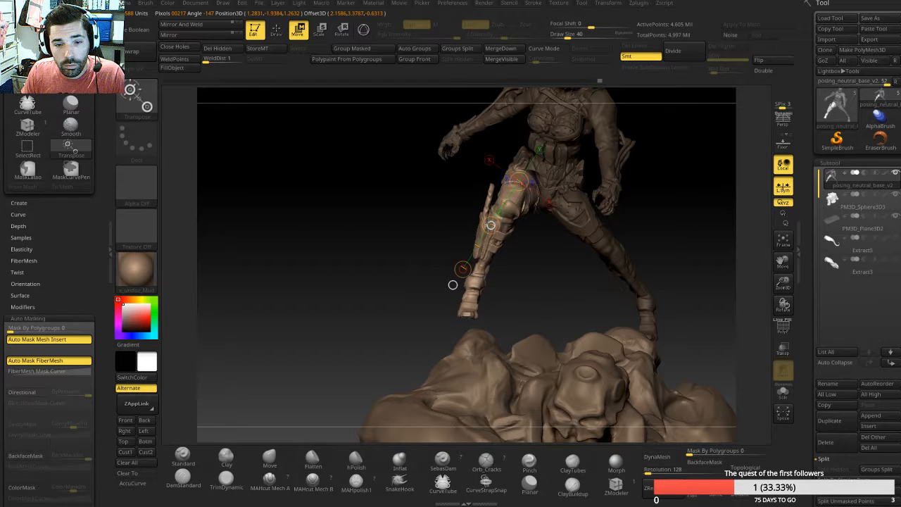
pyautogui.press('r')
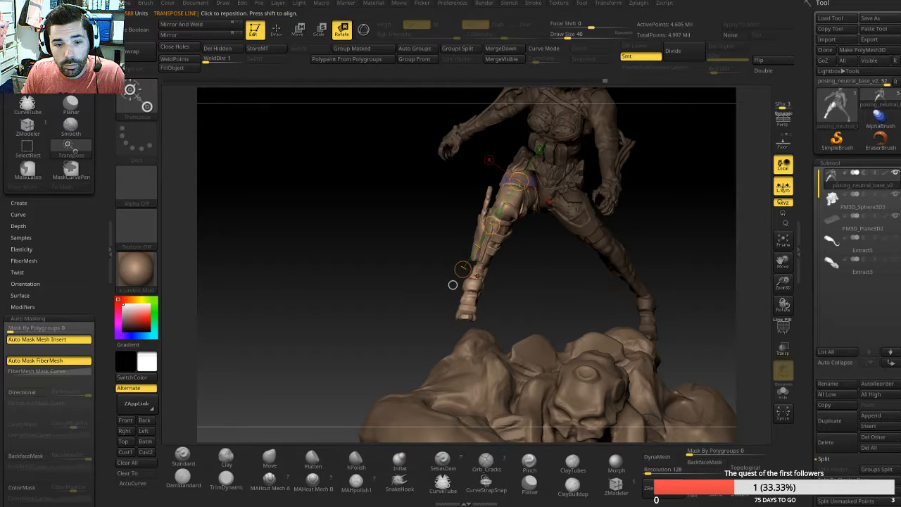
pyautogui.moveTo(463, 269); pyautogui.dragTo(463, 269)
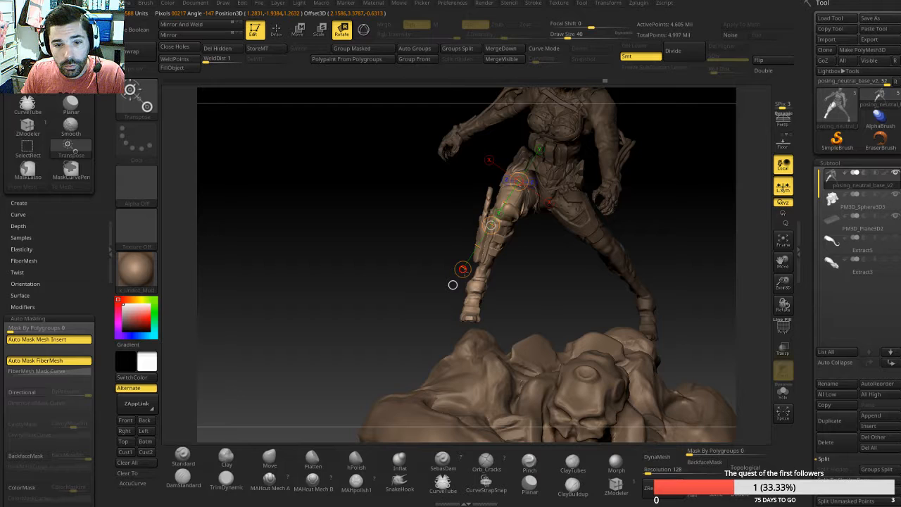
pyautogui.moveTo(528, 277)
pyautogui.mouseDown()
pyautogui.moveTo(442, 258)
pyautogui.moveTo(536, 266)
pyautogui.moveTo(537, 279)
pyautogui.mouseUp()
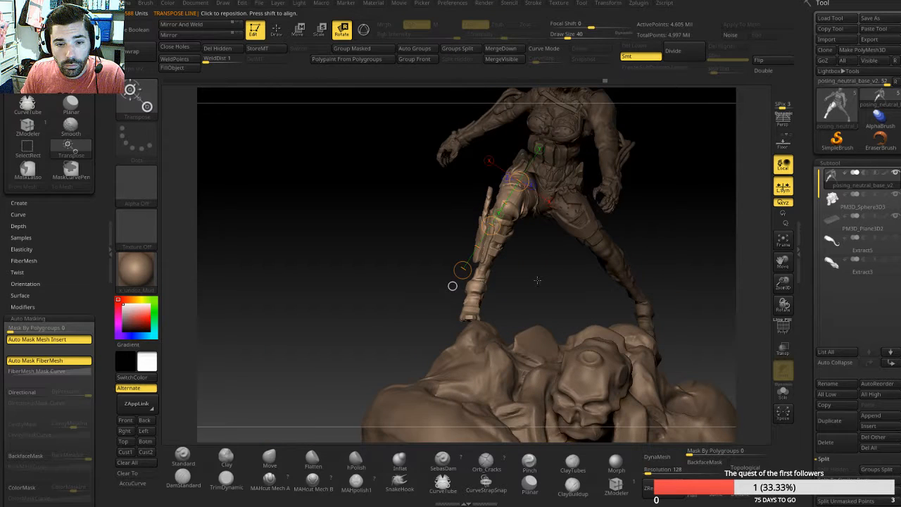
# Step: Clear the mask, isolate the left foot with an inverted mask, and rotate it at the ankle
pyautogui.moveTo(692, 182)
pyautogui.mouseDown()
pyautogui.moveTo(648, 251)
pyautogui.moveTo(662, 236)
pyautogui.mouseUp()
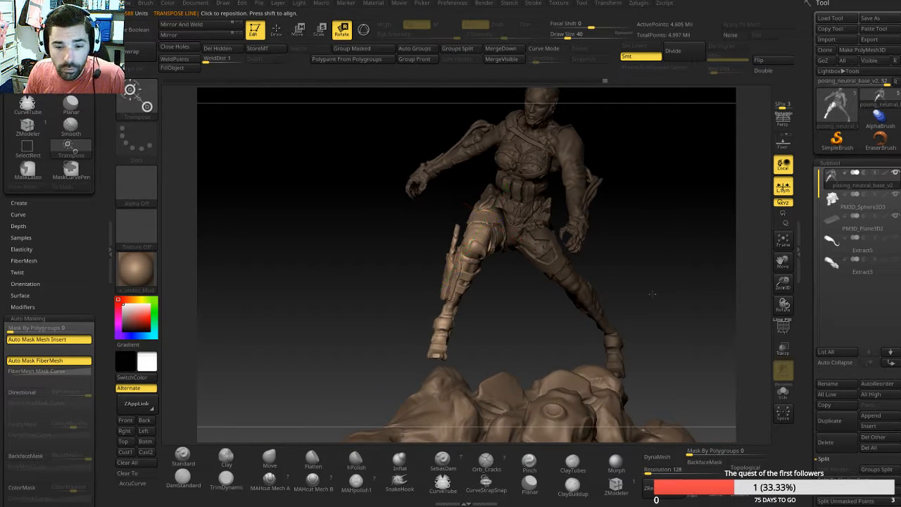
pyautogui.keyDown('alt'); pyautogui.moveTo(652, 294); pyautogui.dragTo(635, 254); pyautogui.keyUp('alt')
pyautogui.keyDown('ctrl'); pyautogui.click(647, 295); pyautogui.keyUp('ctrl')
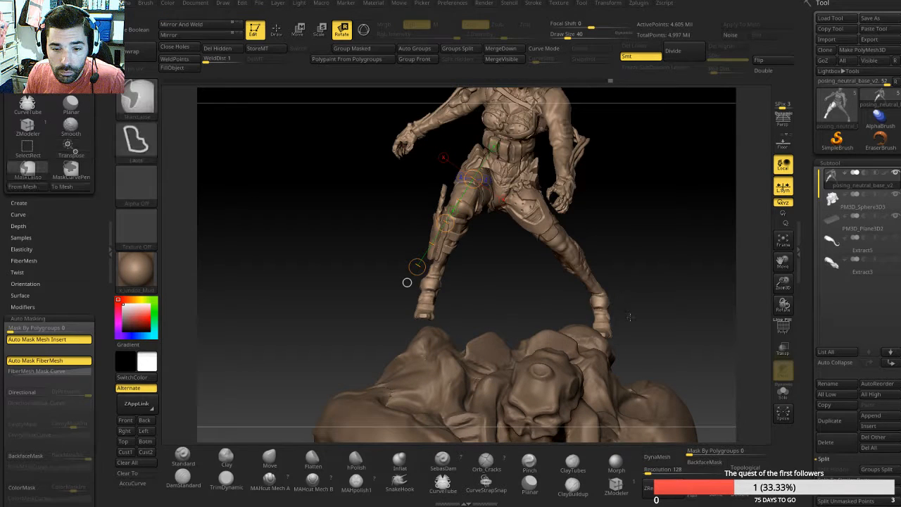
pyautogui.moveTo(630, 318)
pyautogui.keyDown('ctrl'); pyautogui.mouseDown()
pyautogui.moveTo(583, 345)
pyautogui.moveTo(580, 293)
pyautogui.moveTo(626, 287)
pyautogui.moveTo(599, 315)
pyautogui.moveTo(599, 352)
pyautogui.moveTo(606, 330)
pyautogui.mouseUp(); pyautogui.keyUp('ctrl')
pyautogui.keyDown('ctrl'); pyautogui.click(626, 272); pyautogui.keyUp('ctrl')
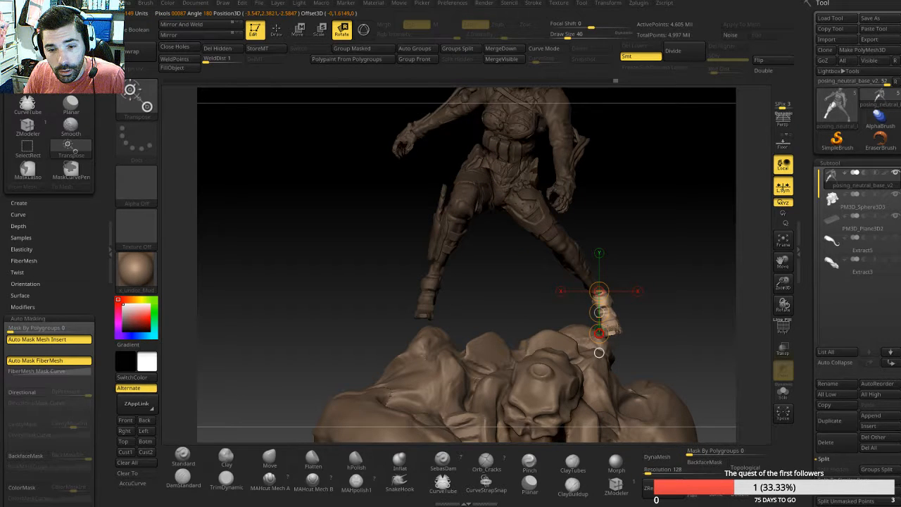
# Step: Clear the mask, isolate the front of the left foot with an inverted mask, and rotate the toes with a Transpose line
pyautogui.moveTo(678, 326)
pyautogui.mouseDown()
pyautogui.moveTo(688, 327)
pyautogui.moveTo(645, 333)
pyautogui.moveTo(639, 350)
pyautogui.moveTo(591, 338)
pyautogui.moveTo(631, 323)
pyautogui.mouseUp()
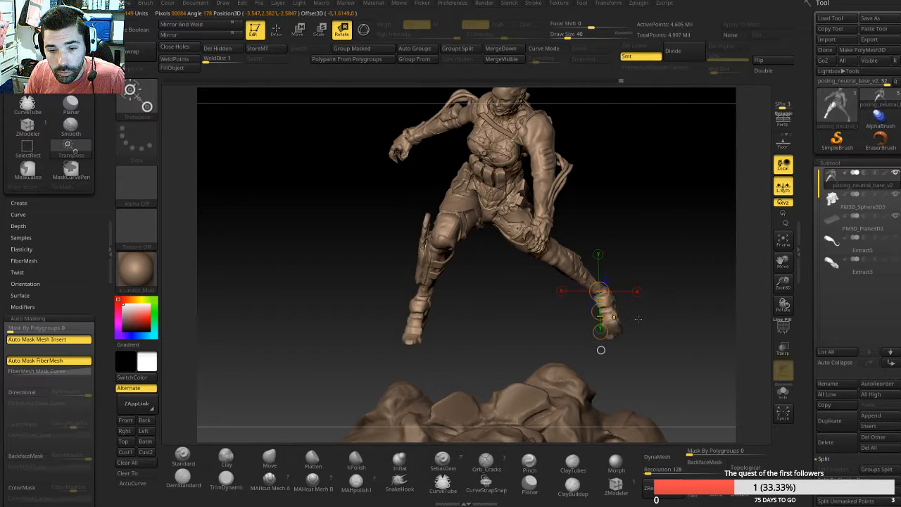
pyautogui.click(642, 321)
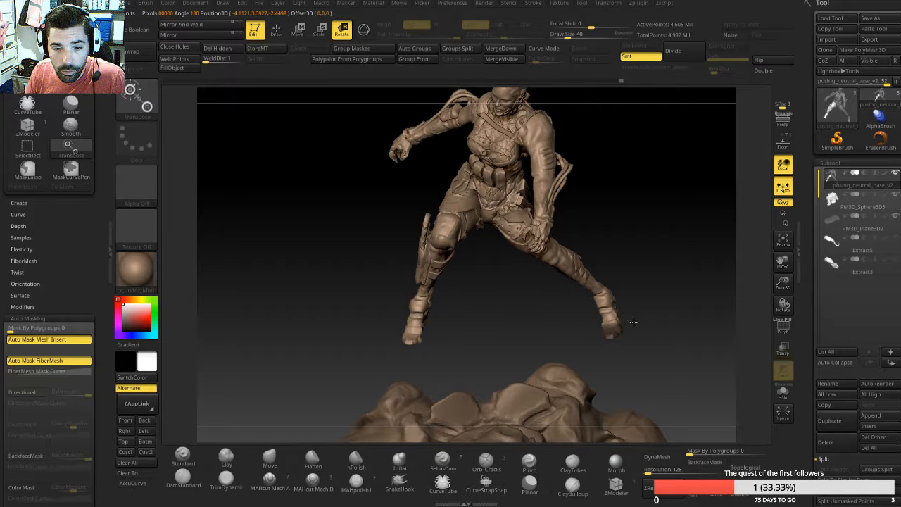
pyautogui.keyDown('ctrl'); pyautogui.click(642, 322); pyautogui.keyUp('ctrl')
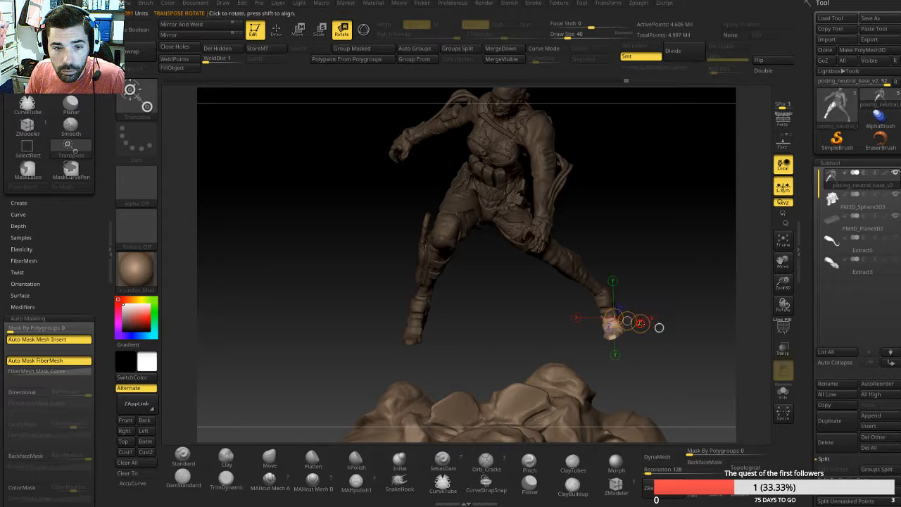
pyautogui.press('ctrl')
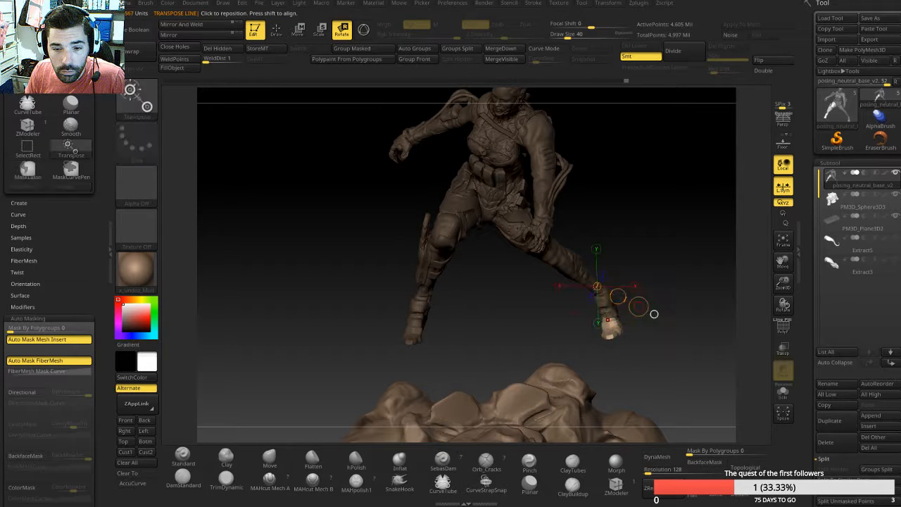
pyautogui.moveTo(608, 321); pyautogui.dragTo(609, 333)
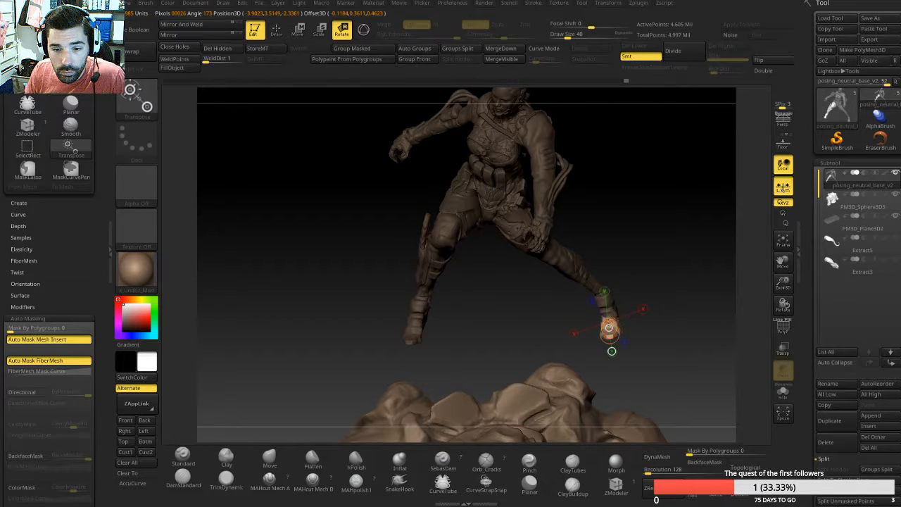
pyautogui.press('w')
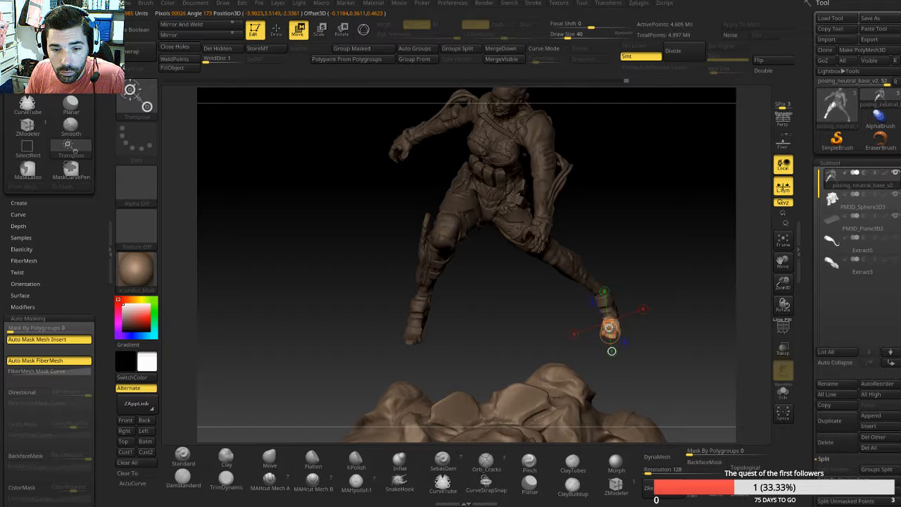
pyautogui.press('r')
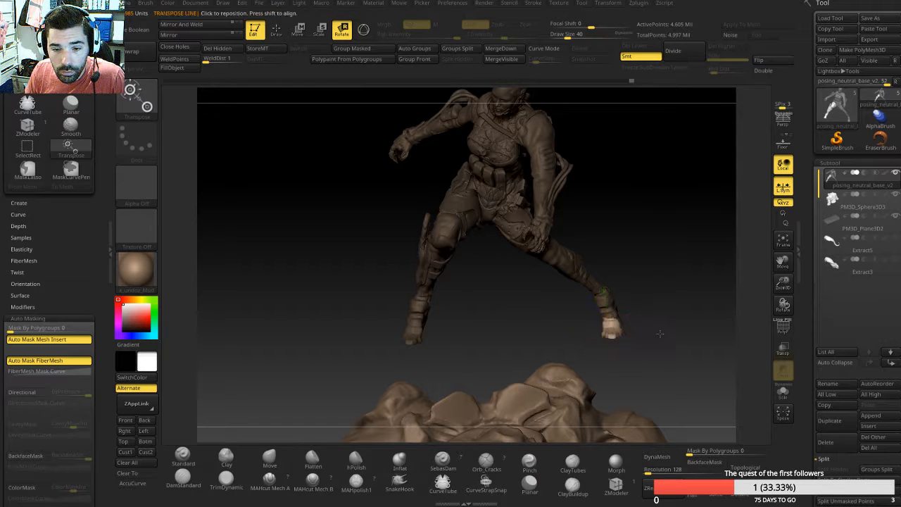
# Step: Clear the foot mask, isolate the head with an inverted lasso mask, and refine the mask around the neck and collar
pyautogui.moveTo(659, 333)
pyautogui.mouseDown()
pyautogui.moveTo(649, 346)
pyautogui.moveTo(583, 310)
pyautogui.moveTo(544, 317)
pyautogui.moveTo(663, 247)
pyautogui.moveTo(669, 319)
pyautogui.mouseUp()
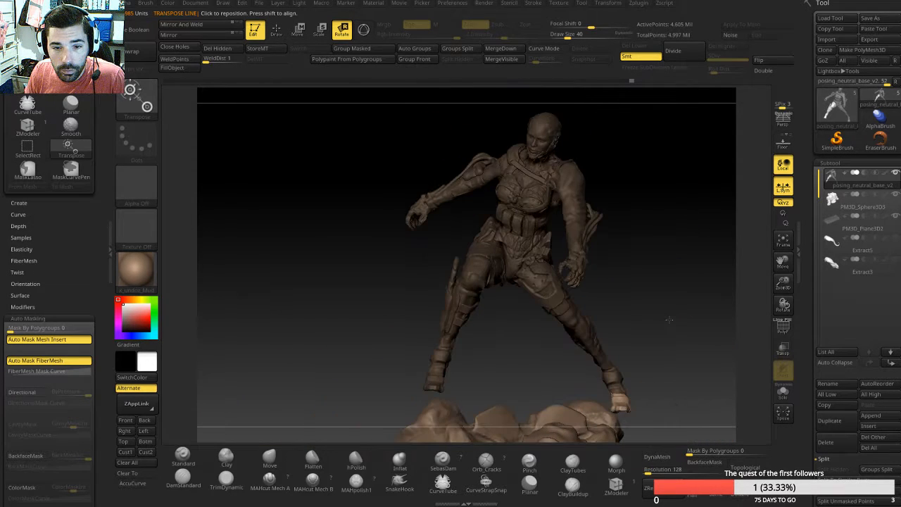
pyautogui.moveTo(661, 288); pyautogui.dragTo(554, 297)
pyautogui.moveTo(611, 291); pyautogui.dragTo(657, 300)
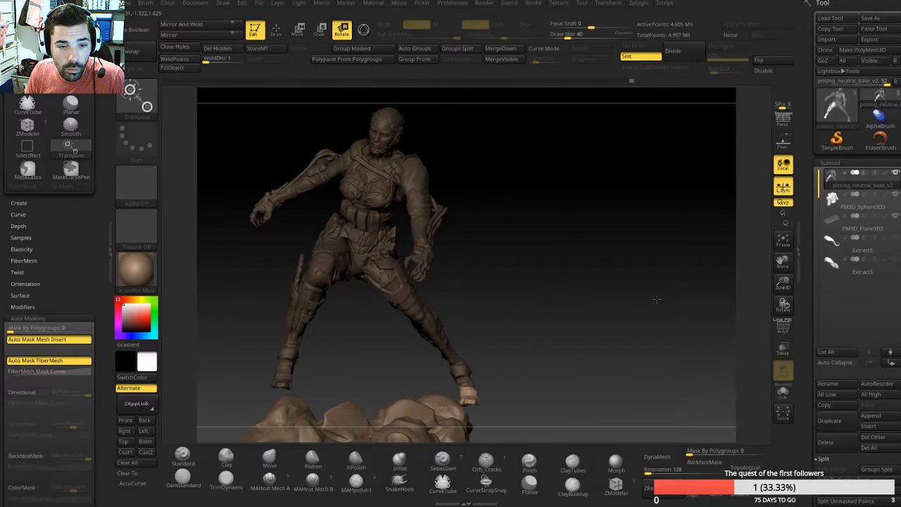
pyautogui.keyDown('alt'); pyautogui.moveTo(576, 267); pyautogui.dragTo(617, 289); pyautogui.keyUp('alt')
pyautogui.keyDown('alt'); pyautogui.moveTo(504, 178); pyautogui.dragTo(573, 234); pyautogui.keyUp('alt')
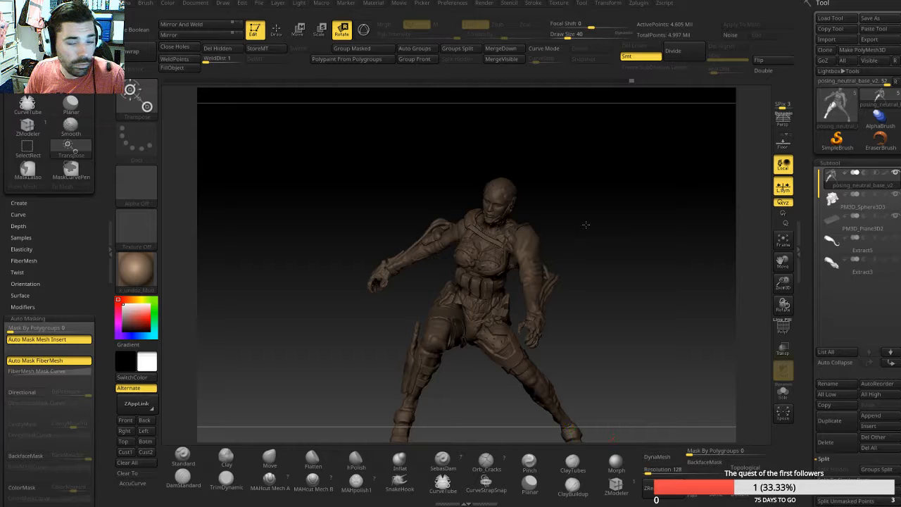
pyautogui.keyDown('alt'); pyautogui.moveTo(590, 189); pyautogui.dragTo(595, 226); pyautogui.keyUp('alt')
pyautogui.moveTo(561, 155)
pyautogui.keyDown('ctrl'); pyautogui.mouseDown()
pyautogui.moveTo(552, 141)
pyautogui.moveTo(551, 178)
pyautogui.moveTo(569, 152)
pyautogui.mouseUp(); pyautogui.keyUp('ctrl')
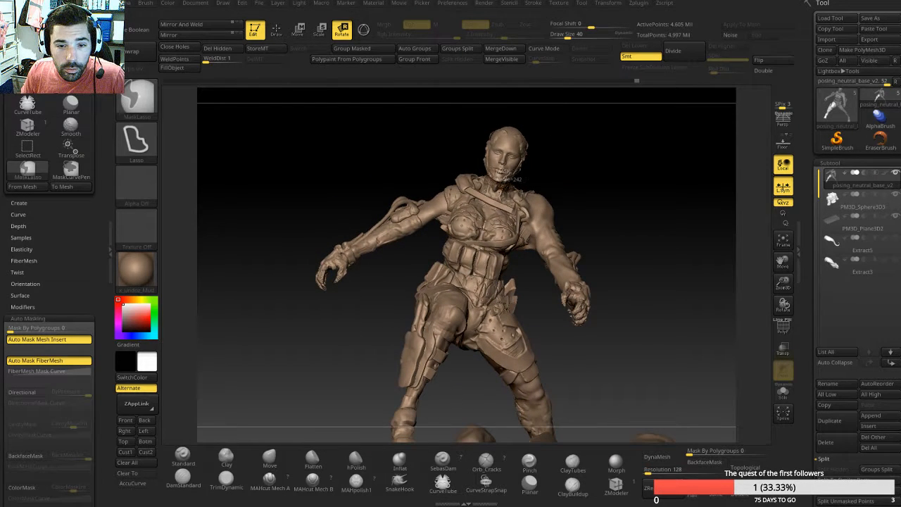
pyautogui.keyDown('ctrl'); pyautogui.click(577, 167); pyautogui.keyUp('ctrl')
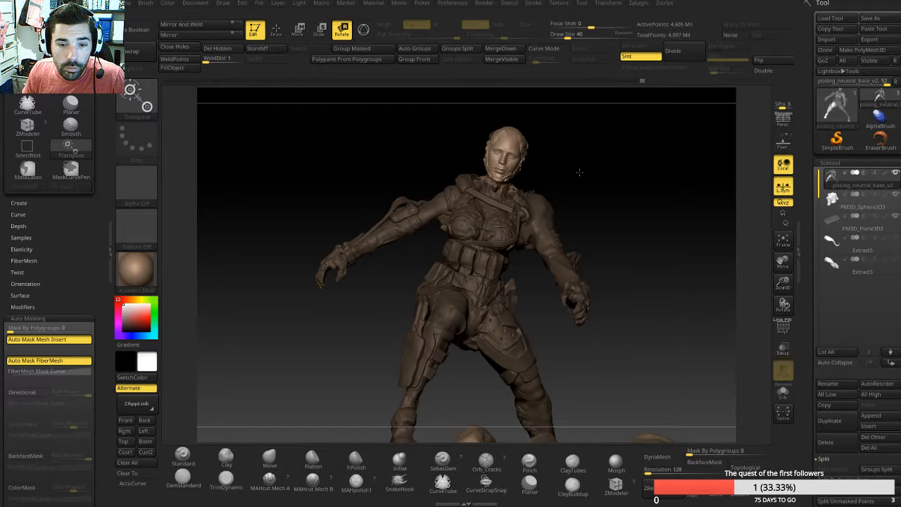
pyautogui.moveTo(582, 171); pyautogui.dragTo(504, 184)
pyautogui.press('ctrl')
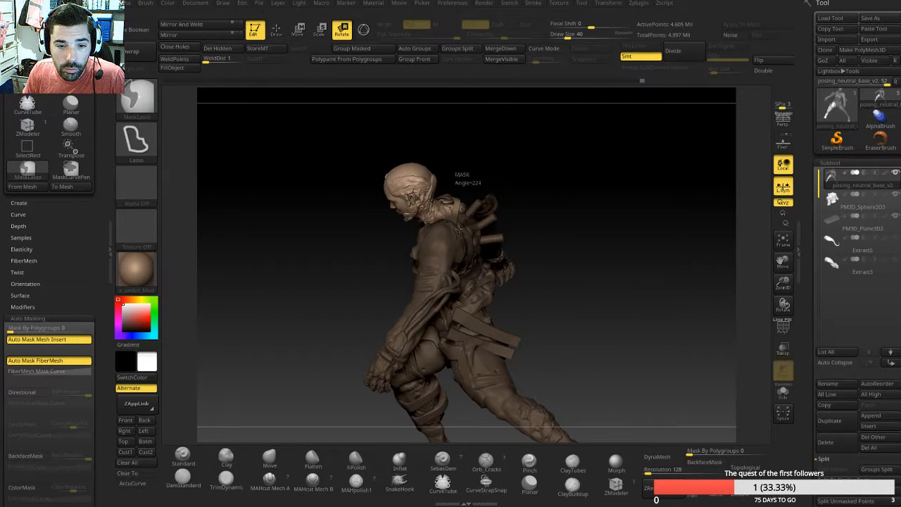
pyautogui.moveTo(445, 212)
pyautogui.keyDown('ctrl'); pyautogui.mouseDown()
pyautogui.moveTo(476, 177)
pyautogui.moveTo(449, 215)
pyautogui.moveTo(446, 193)
pyautogui.mouseUp(); pyautogui.keyUp('ctrl')
# Step: Rotate the head about the neck with a Transpose line running from the neck up through the skull
pyautogui.moveTo(517, 177); pyautogui.dragTo(636, 192)
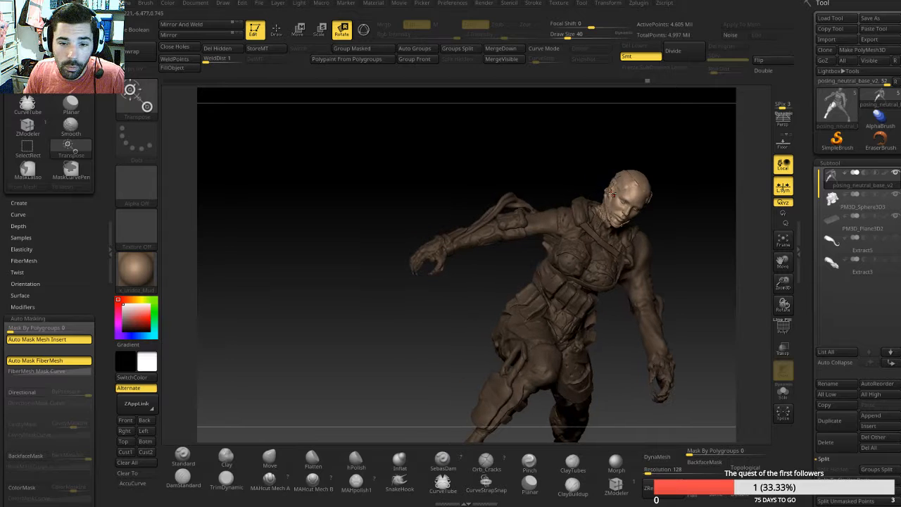
pyautogui.moveTo(693, 206); pyautogui.dragTo(430, 94)
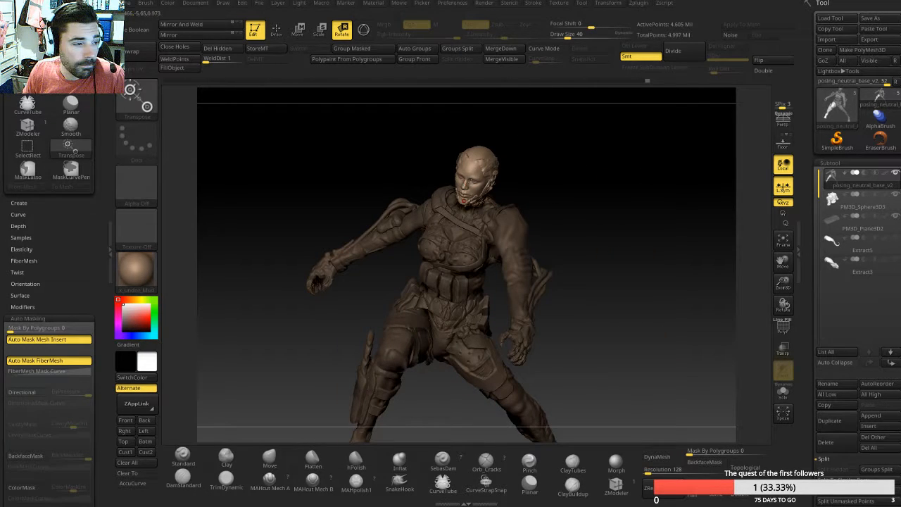
pyautogui.moveTo(473, 222)
pyautogui.mouseDown()
pyautogui.moveTo(490, 147)
pyautogui.moveTo(477, 154)
pyautogui.moveTo(472, 137)
pyautogui.mouseUp()
pyautogui.moveTo(506, 180); pyautogui.dragTo(454, 179)
pyautogui.moveTo(484, 198); pyautogui.dragTo(455, 148)
pyautogui.moveTo(541, 164); pyautogui.dragTo(460, 147)
pyautogui.moveTo(486, 179)
pyautogui.mouseDown()
pyautogui.moveTo(508, 176)
pyautogui.moveTo(466, 131)
pyautogui.moveTo(434, 137)
pyautogui.moveTo(446, 138)
pyautogui.mouseUp()
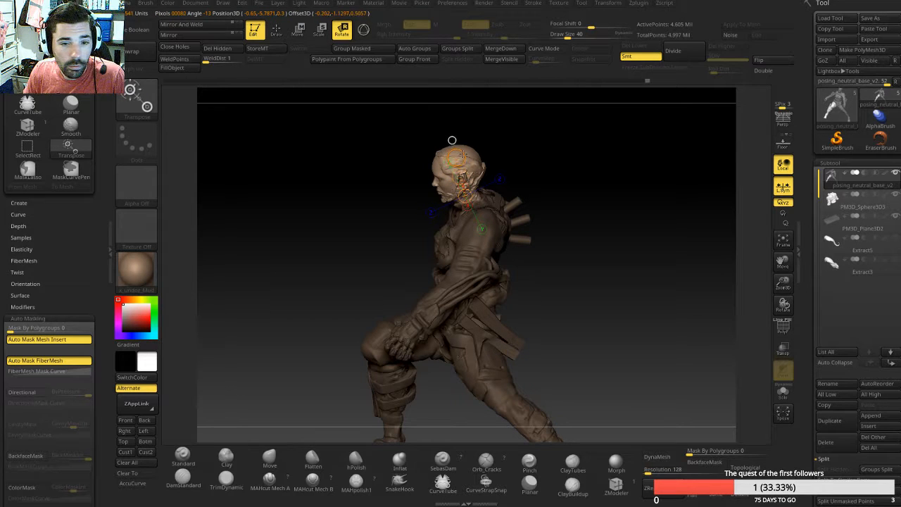
# Step: Fine-tune the head's tilt from the front view and save the project
pyautogui.moveTo(559, 159); pyautogui.dragTo(571, 176)
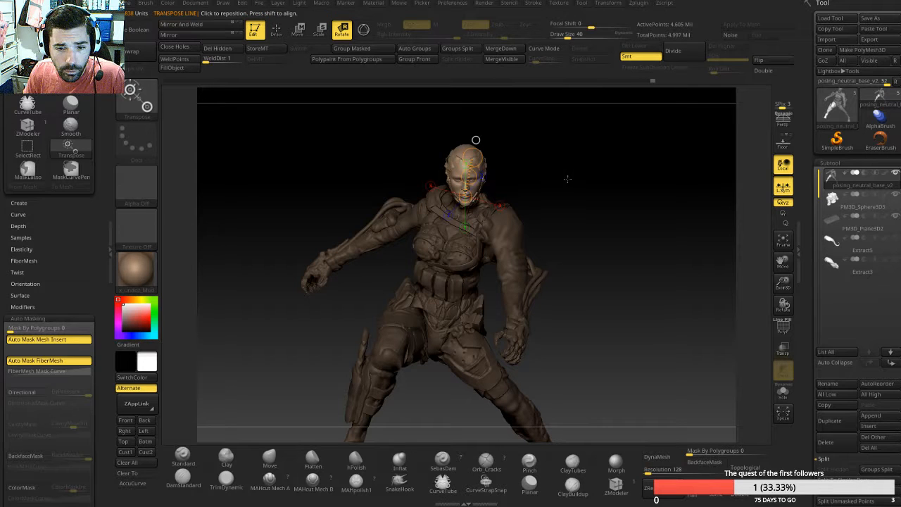
pyautogui.moveTo(567, 195); pyautogui.dragTo(473, 158)
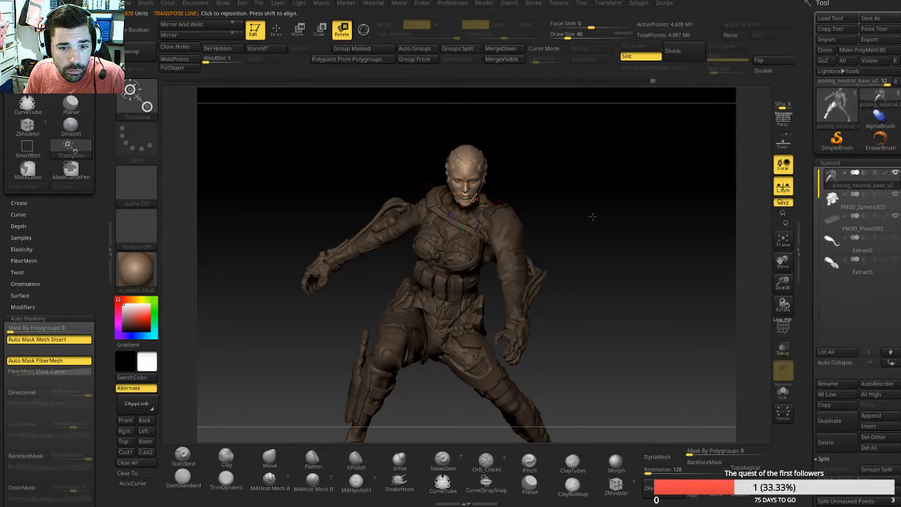
pyautogui.moveTo(591, 216); pyautogui.dragTo(591, 193)
pyautogui.moveTo(450, 158); pyautogui.dragTo(447, 159)
pyautogui.moveTo(370, 196); pyautogui.dragTo(556, 208)
pyautogui.hotkey('ctrl', 's')
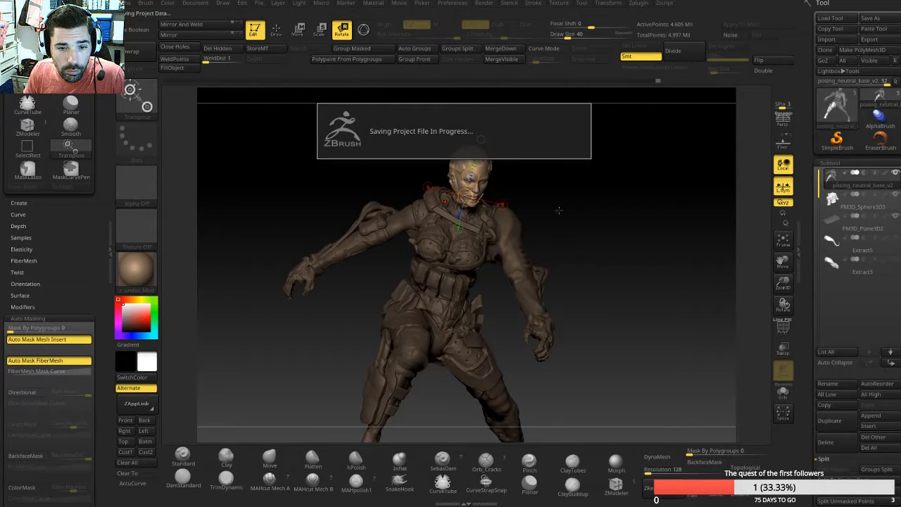
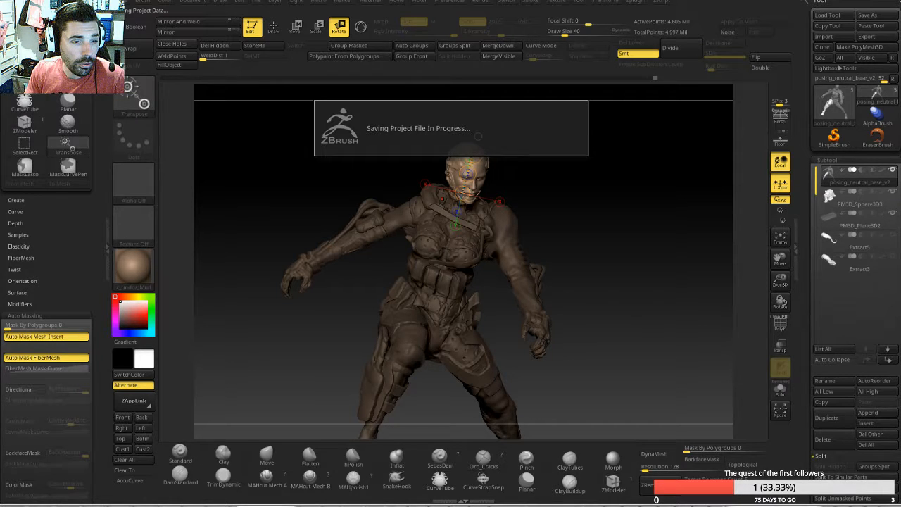
# Step: Switch to the Windows photo viewer and examine the pose reference images, then move the viewer aside
pyautogui.hotkey('alt', 'Tab')
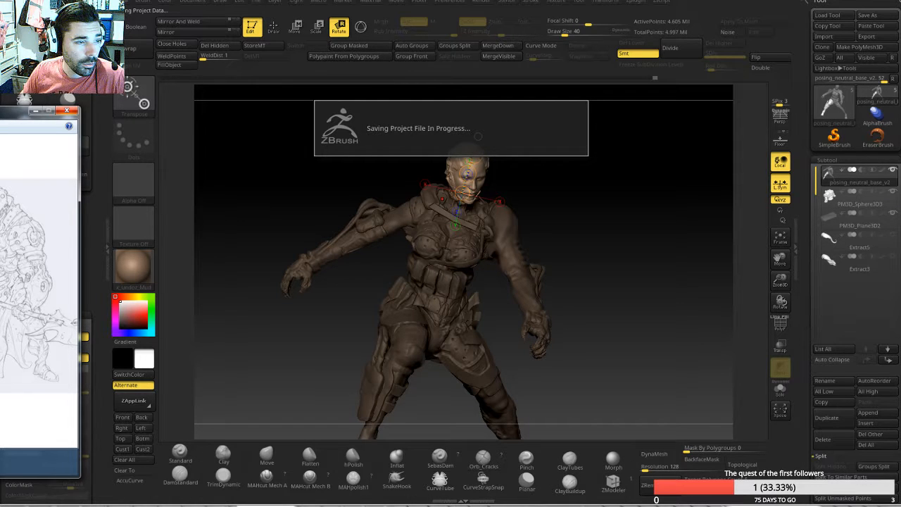
pyautogui.moveTo(0, 116); pyautogui.dragTo(218, 113)
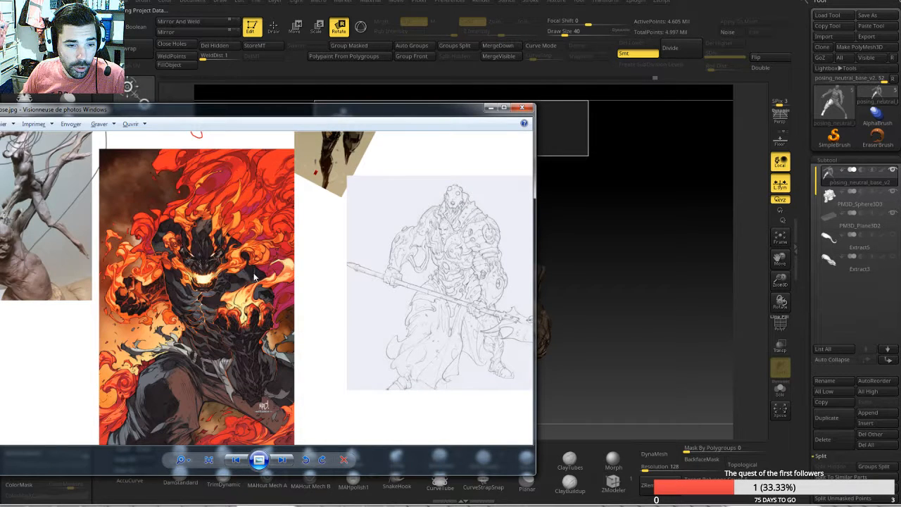
pyautogui.hotkey('alt', 'Tab')
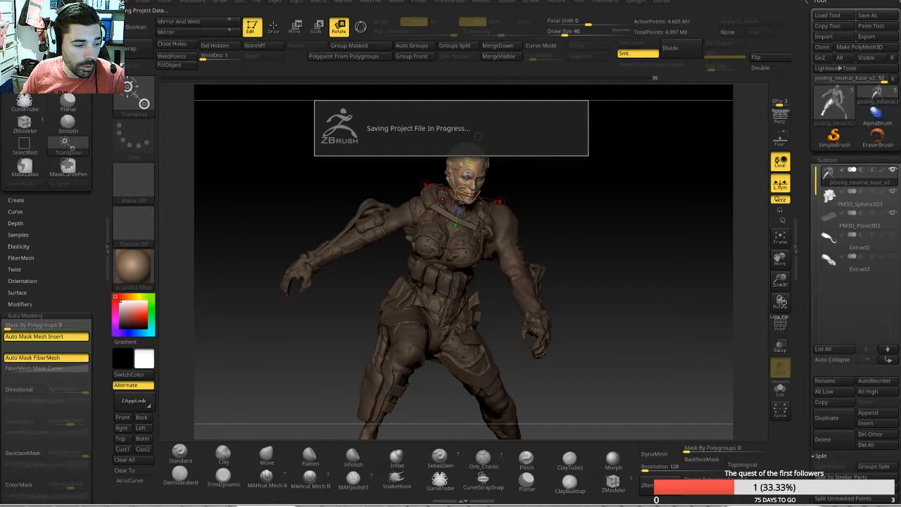
pyautogui.hotkey('alt', 'Tab')
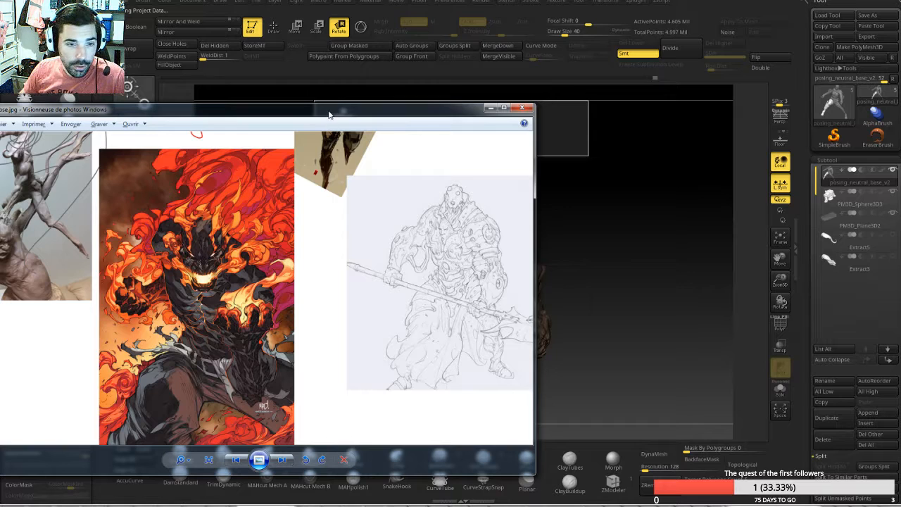
pyautogui.moveTo(330, 115); pyautogui.dragTo(0, 145)
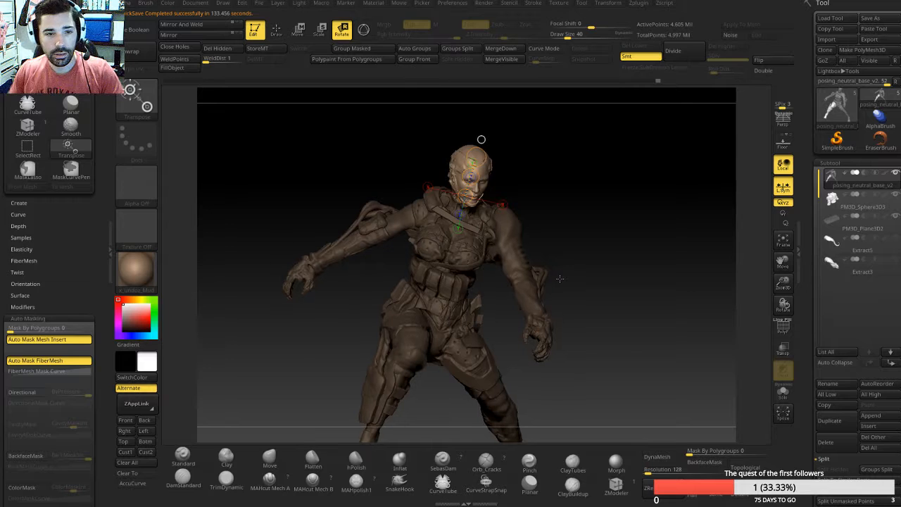
# Step: Clear the head mask and lasso-mask both legs and the hips up to the belt line
pyautogui.moveTo(590, 255); pyautogui.dragTo(601, 207)
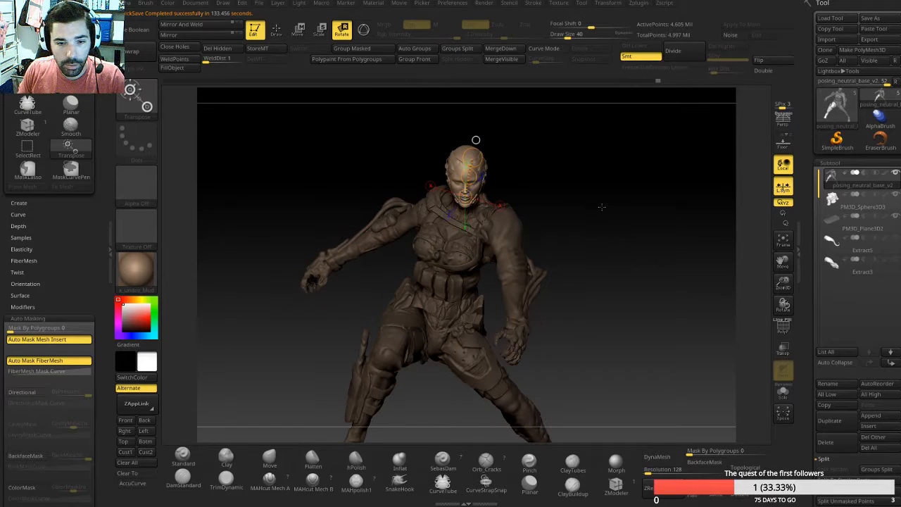
pyautogui.moveTo(617, 242); pyautogui.dragTo(613, 235)
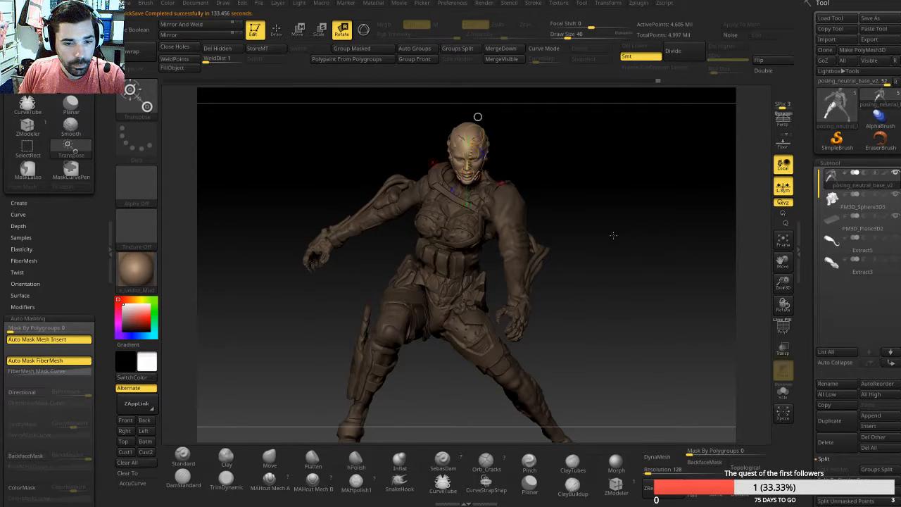
pyautogui.moveTo(628, 292); pyautogui.dragTo(563, 248)
pyautogui.keyDown('ctrl'); pyautogui.click(456, 271); pyautogui.keyUp('ctrl')
pyautogui.moveTo(457, 275)
pyautogui.mouseDown()
pyautogui.moveTo(441, 274)
pyautogui.moveTo(466, 265)
pyautogui.mouseUp()
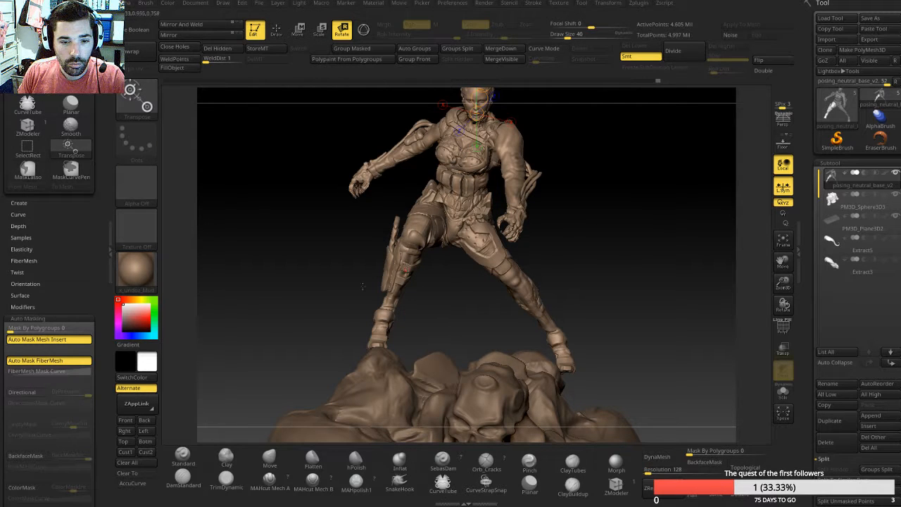
pyautogui.moveTo(303, 320)
pyautogui.keyDown('ctrl'); pyautogui.mouseDown()
pyautogui.moveTo(365, 387)
pyautogui.moveTo(634, 359)
pyautogui.moveTo(563, 274)
pyautogui.mouseUp(); pyautogui.keyUp('ctrl')
pyautogui.moveTo(573, 235); pyautogui.dragTo(524, 265)
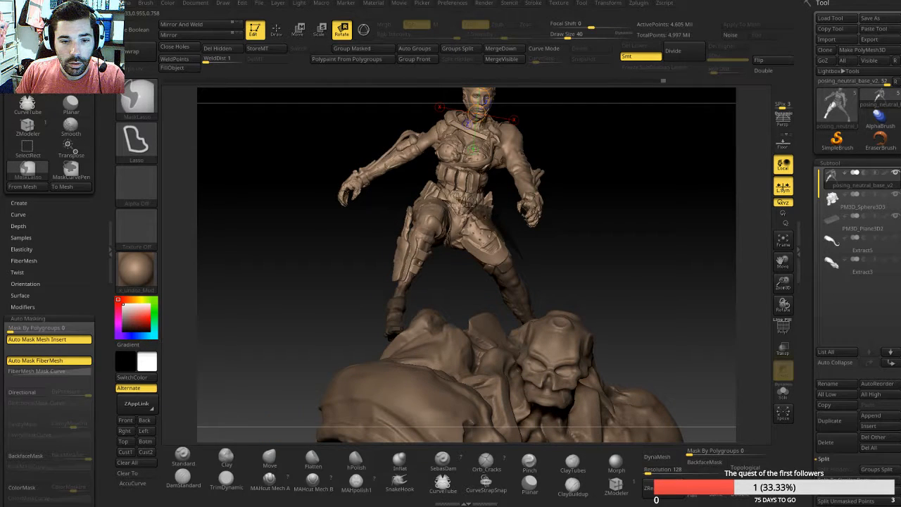
pyautogui.moveTo(462, 199)
pyautogui.keyDown('ctrl'); pyautogui.mouseDown()
pyautogui.moveTo(408, 188)
pyautogui.moveTo(370, 242)
pyautogui.moveTo(385, 306)
pyautogui.moveTo(463, 314)
pyautogui.moveTo(483, 301)
pyautogui.mouseUp(); pyautogui.keyUp('ctrl')
pyautogui.moveTo(604, 241); pyautogui.dragTo(500, 222)
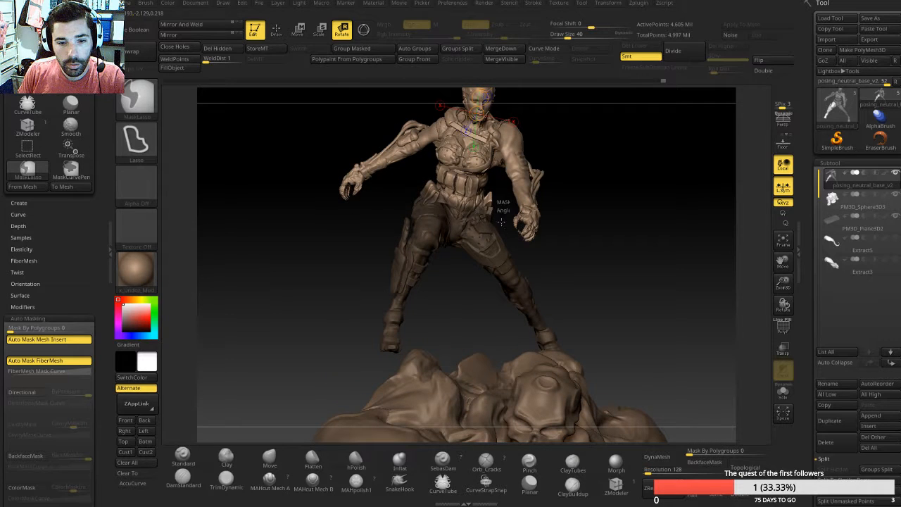
pyautogui.moveTo(426, 181)
pyautogui.keyDown('ctrl'); pyautogui.mouseDown()
pyautogui.moveTo(463, 199)
pyautogui.moveTo(495, 190)
pyautogui.mouseUp(); pyautogui.keyUp('ctrl')
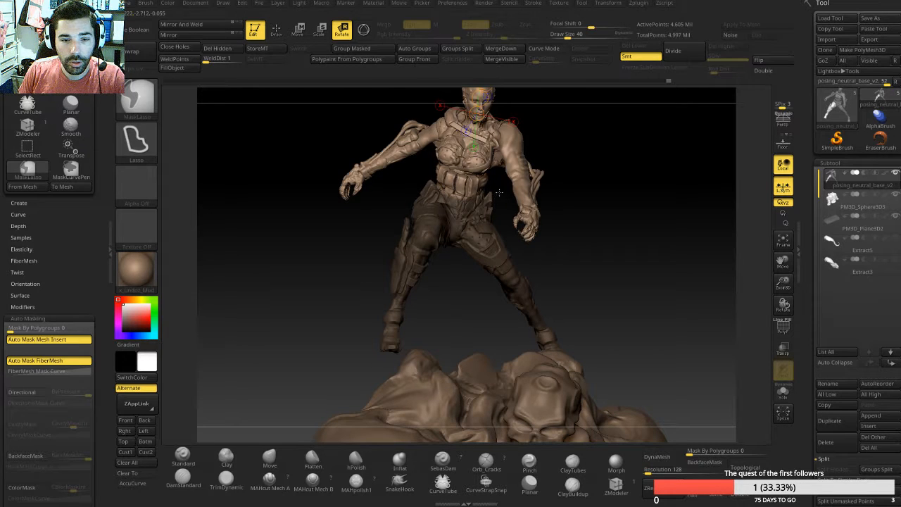
# Step: Invert the mask to free the lower body and rotate it slightly about the waist with a vertical Transpose line
pyautogui.moveTo(611, 194); pyautogui.dragTo(573, 213)
pyautogui.moveTo(457, 210)
pyautogui.mouseDown()
pyautogui.moveTo(458, 305)
pyautogui.moveTo(398, 322)
pyautogui.moveTo(436, 261)
pyautogui.moveTo(486, 240)
pyautogui.moveTo(475, 262)
pyautogui.moveTo(486, 247)
pyautogui.mouseUp()
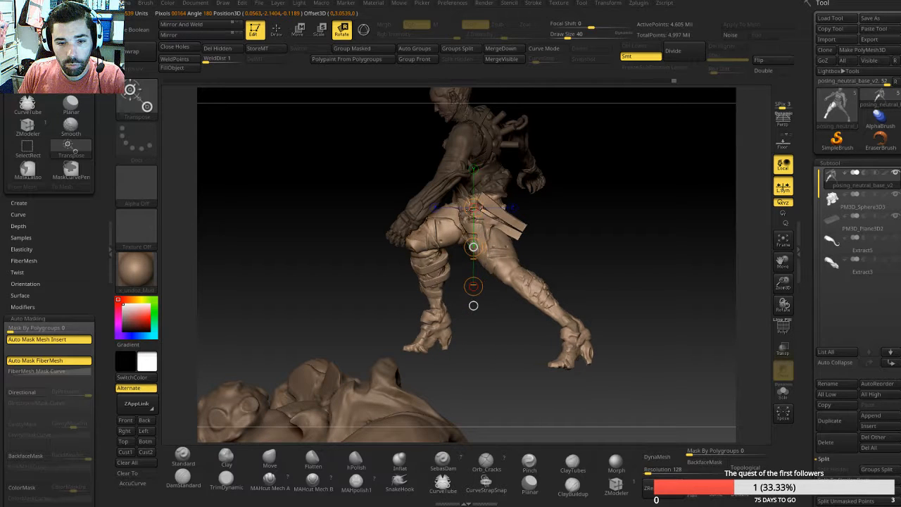
pyautogui.moveTo(470, 207); pyautogui.dragTo(465, 207)
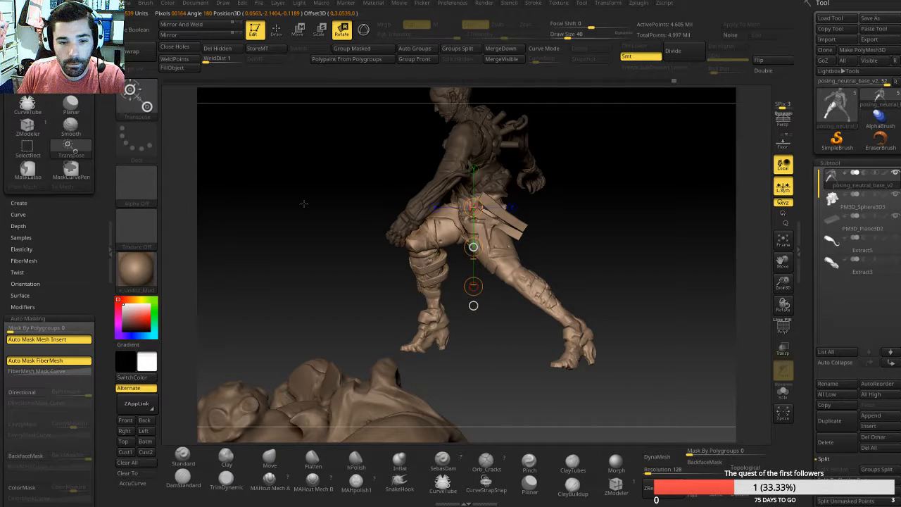
pyautogui.moveTo(324, 212); pyautogui.dragTo(328, 216)
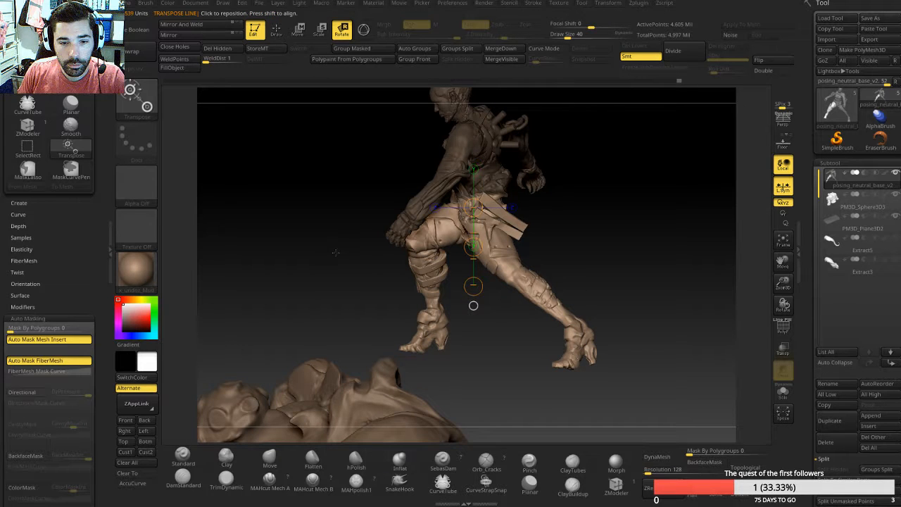
pyautogui.moveTo(331, 257); pyautogui.dragTo(348, 261)
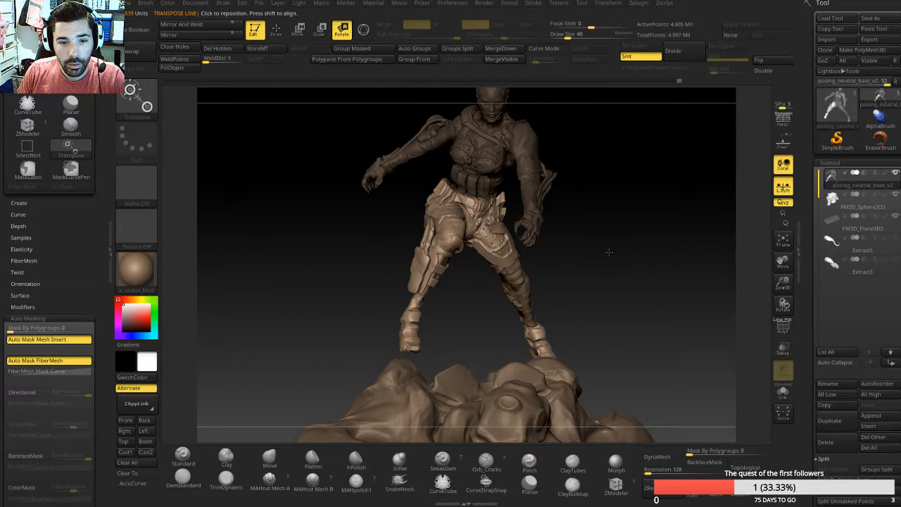
# Step: Fine-tune the unmasked hips and legs with a slight Transpose rotation about the waist line
pyautogui.keyDown('alt'); pyautogui.moveTo(604, 232); pyautogui.dragTo(595, 272); pyautogui.keyUp('alt')
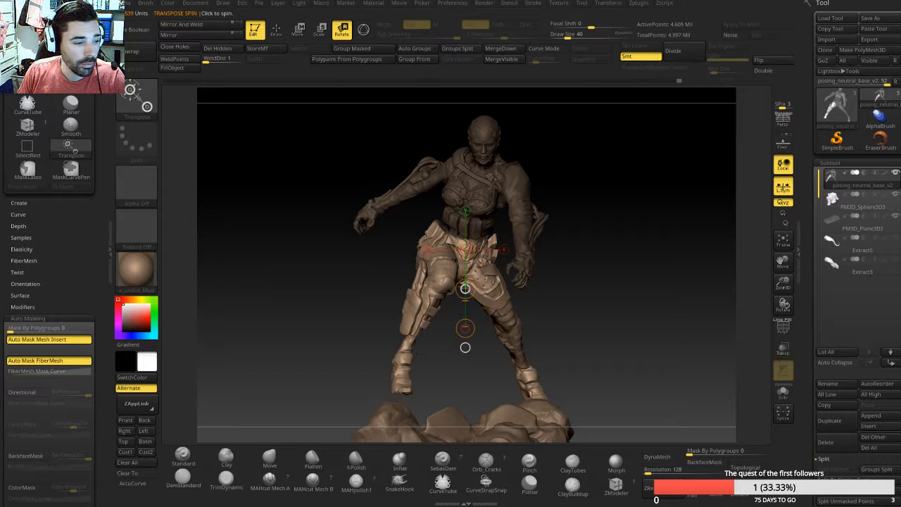
pyautogui.click(464, 328)
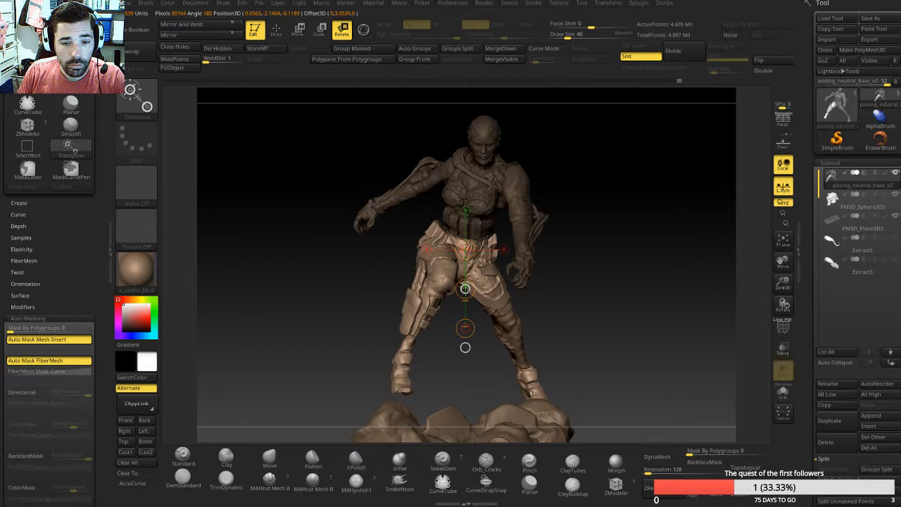
pyautogui.moveTo(465, 289); pyautogui.dragTo(467, 290)
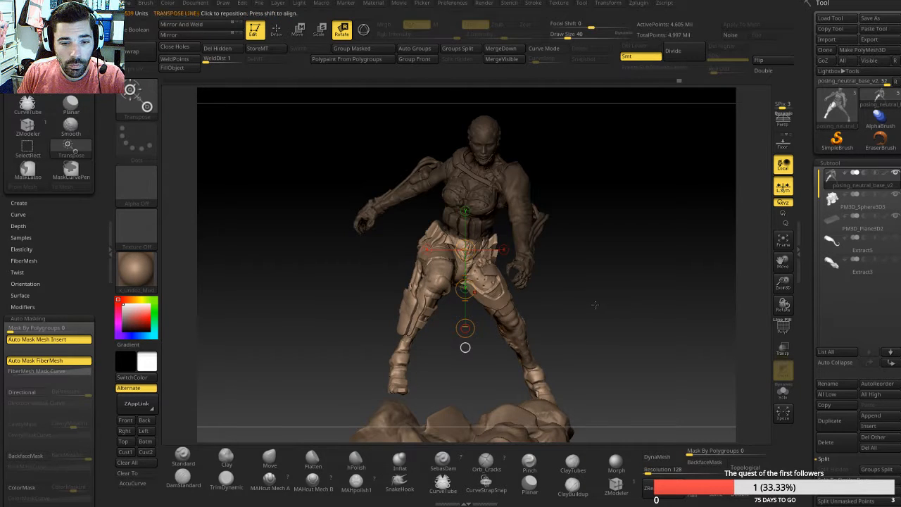
pyautogui.keyDown('shift'); pyautogui.moveTo(593, 303); pyautogui.dragTo(600, 230); pyautogui.keyUp('shift')
pyautogui.press('f')
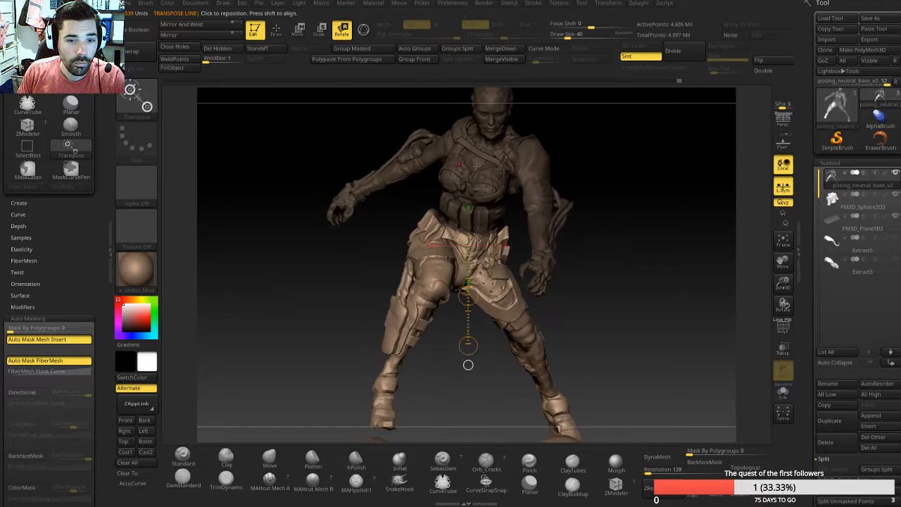
# Step: Clear the lower-body mask and mask everything except the character's right arm from the shoulder down
pyautogui.keyDown('alt'); pyautogui.moveTo(374, 212); pyautogui.dragTo(371, 255); pyautogui.keyUp('alt')
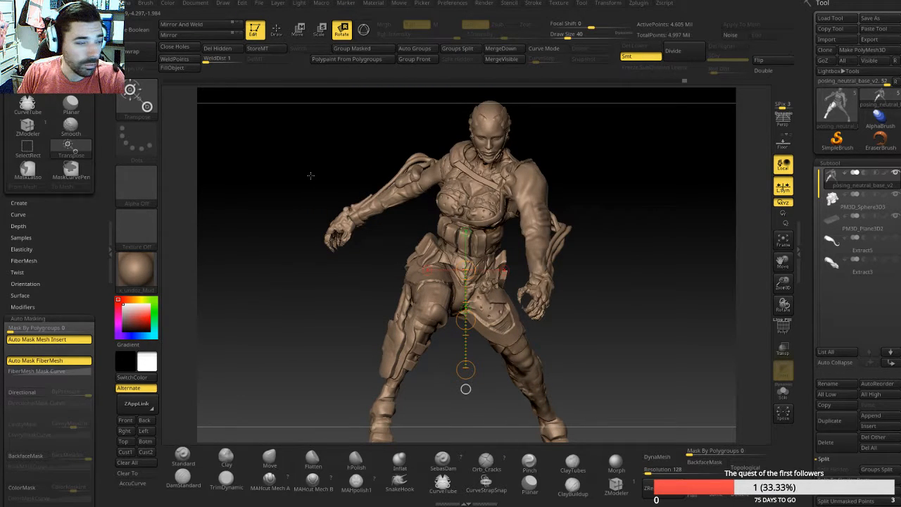
pyautogui.moveTo(312, 163)
pyautogui.mouseDown()
pyautogui.moveTo(327, 165)
pyautogui.moveTo(308, 174)
pyautogui.mouseUp()
pyautogui.keyDown('ctrl'); pyautogui.click(383, 191); pyautogui.keyUp('ctrl')
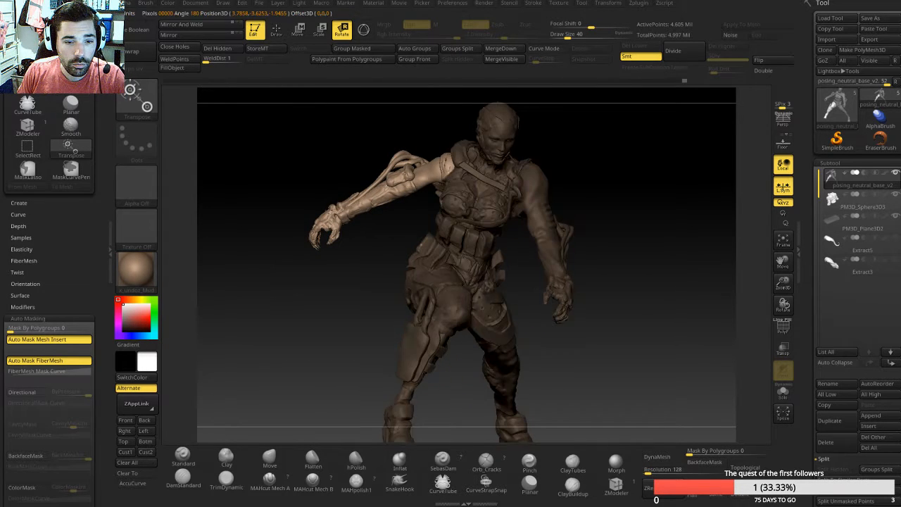
pyautogui.press('q')
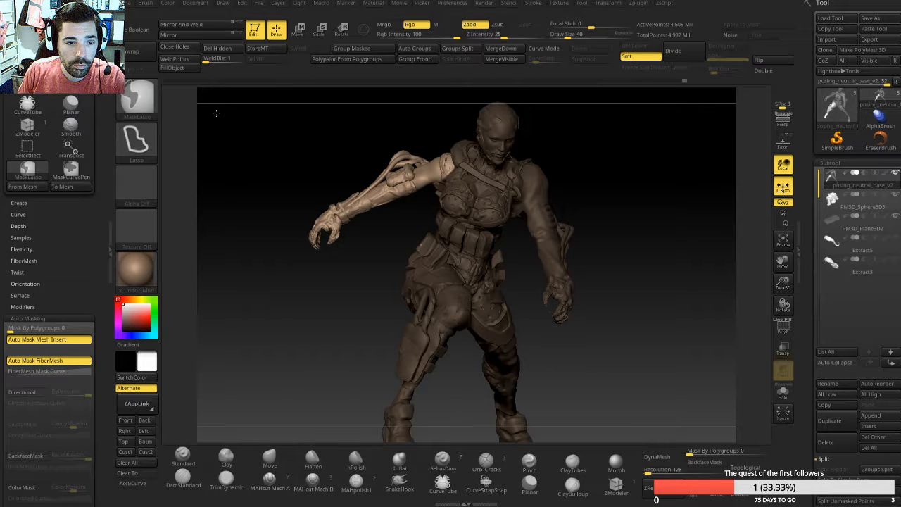
pyautogui.keyDown('ctrl'); pyautogui.click(144, 103); pyautogui.keyUp('ctrl')
pyautogui.keyDown('ctrl'); pyautogui.click(269, 149); pyautogui.keyUp('ctrl')
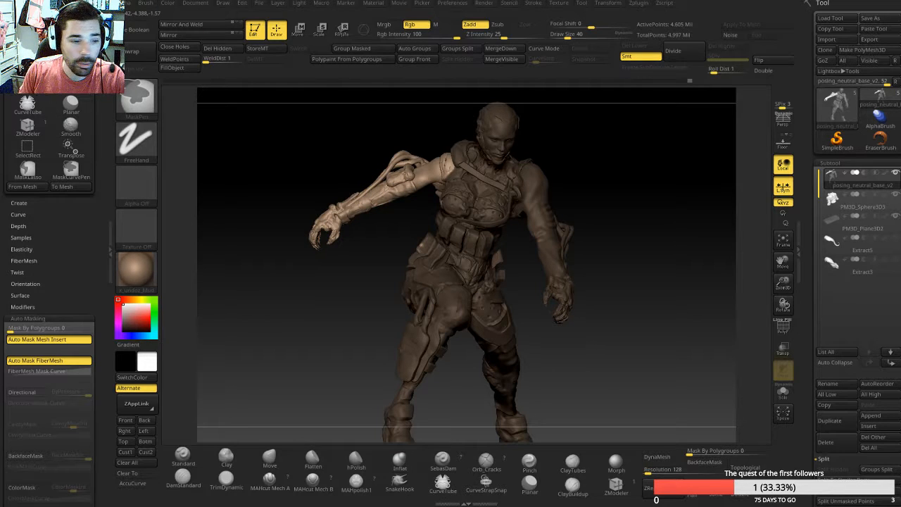
# Step: Draw a Transpose line from the right shoulder along the upper arm and try rotating the arm from above
pyautogui.click(343, 31)
pyautogui.moveTo(448, 163); pyautogui.dragTo(373, 193)
pyautogui.moveTo(390, 132); pyautogui.dragTo(407, 276)
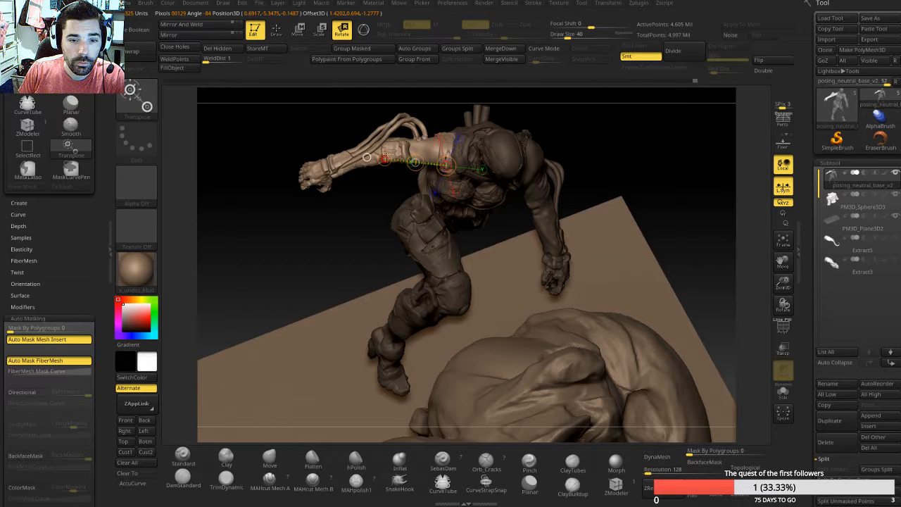
pyautogui.moveTo(385, 159); pyautogui.dragTo(411, 138)
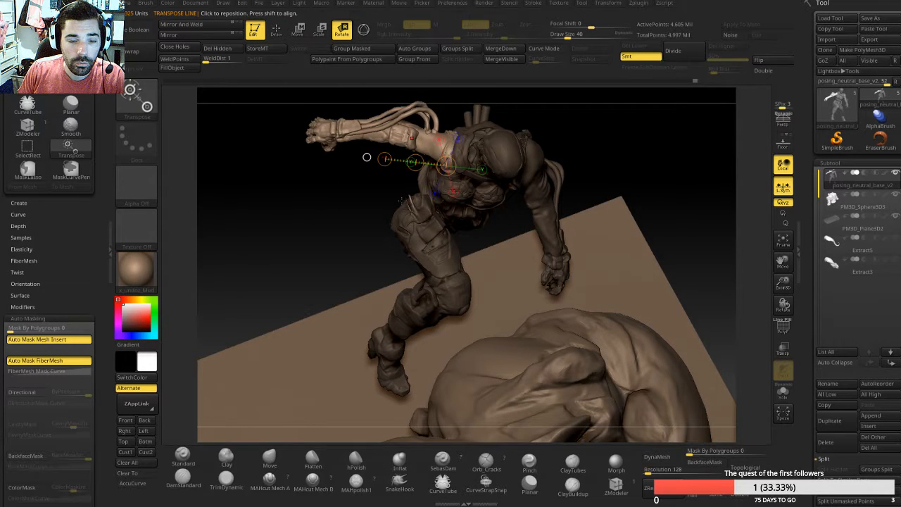
pyautogui.press('q')
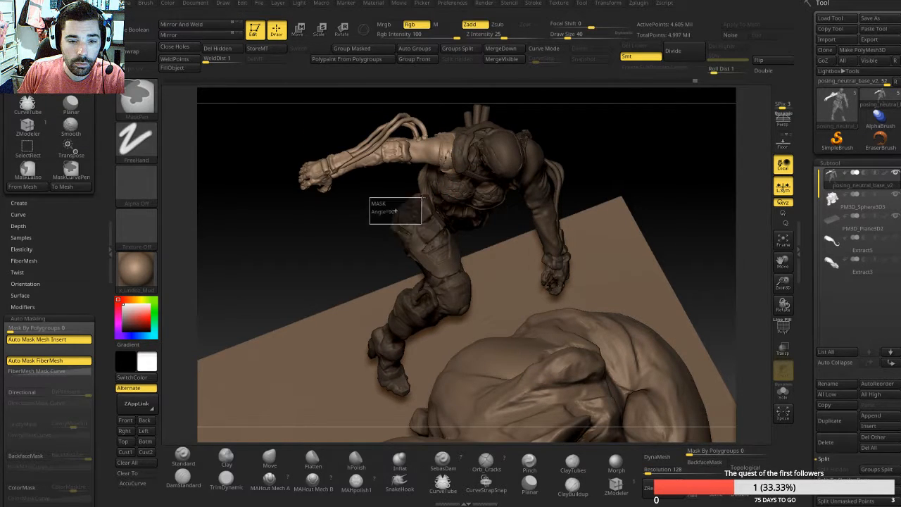
pyautogui.press('w')
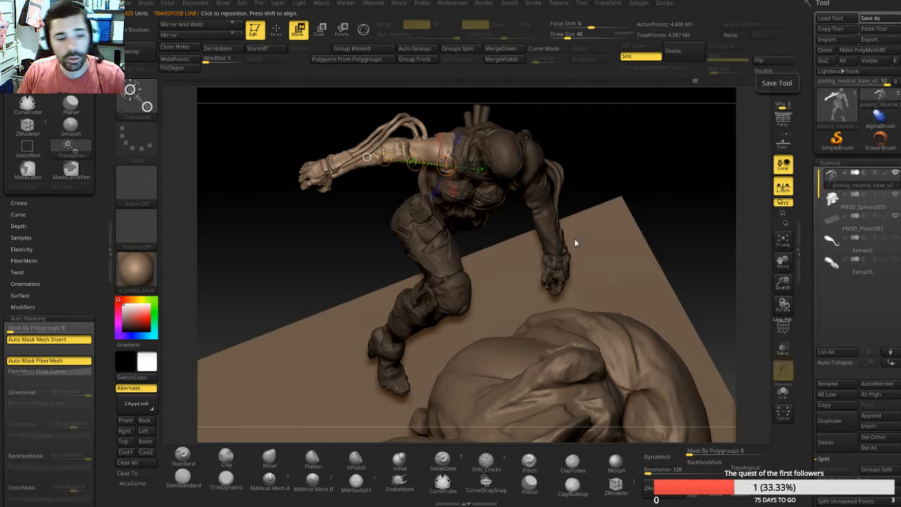
# Step: Save the tool as dustsis_Vok_pose_D_V1.ZTL in the Dust_sisters folder
pyautogui.hotkey('ctrl', 's')
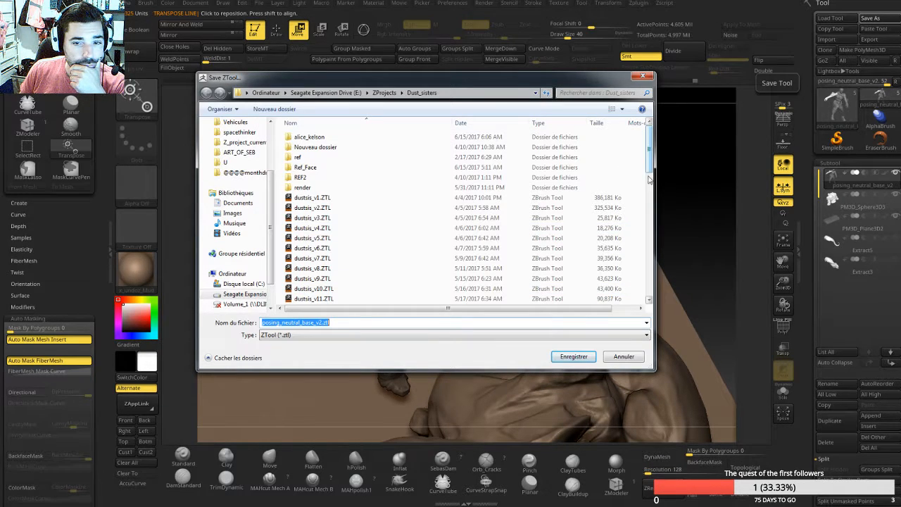
pyautogui.moveTo(648, 161); pyautogui.dragTo(643, 282)
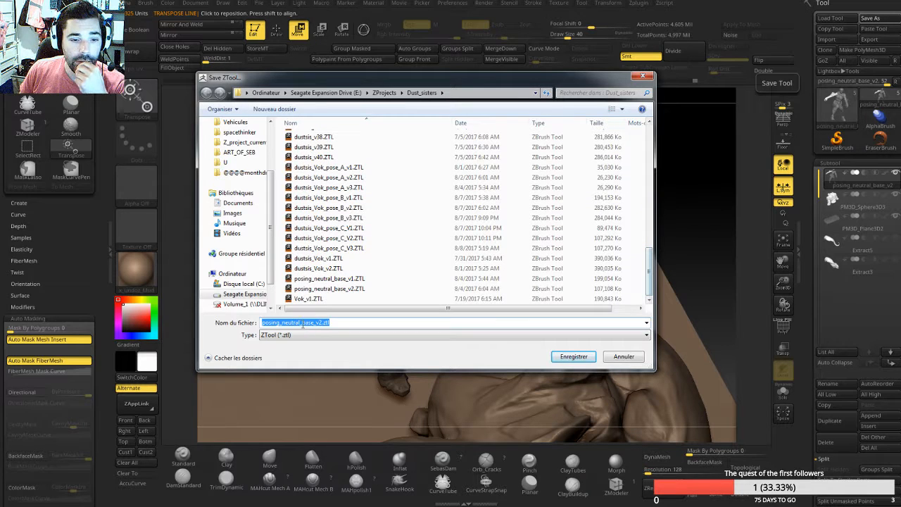
pyautogui.click(347, 248)
pyautogui.click(330, 322)
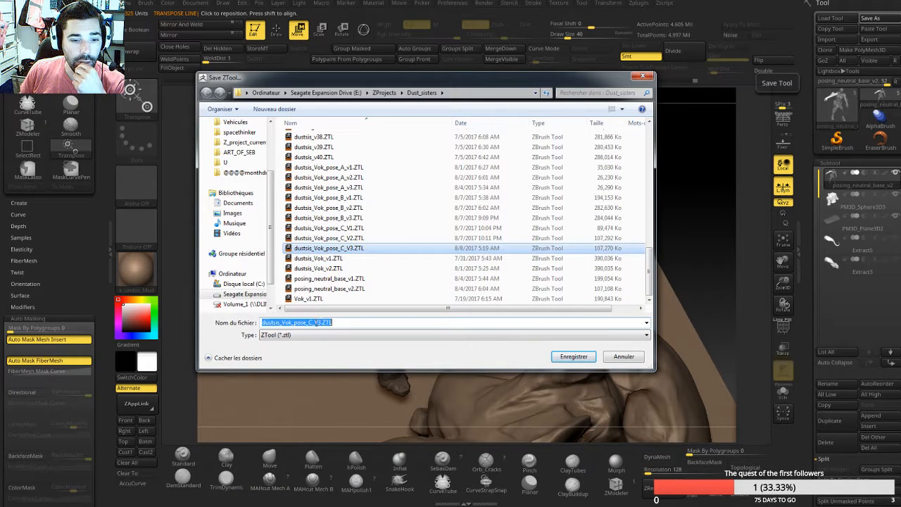
pyautogui.moveTo(313, 323); pyautogui.dragTo(309, 323)
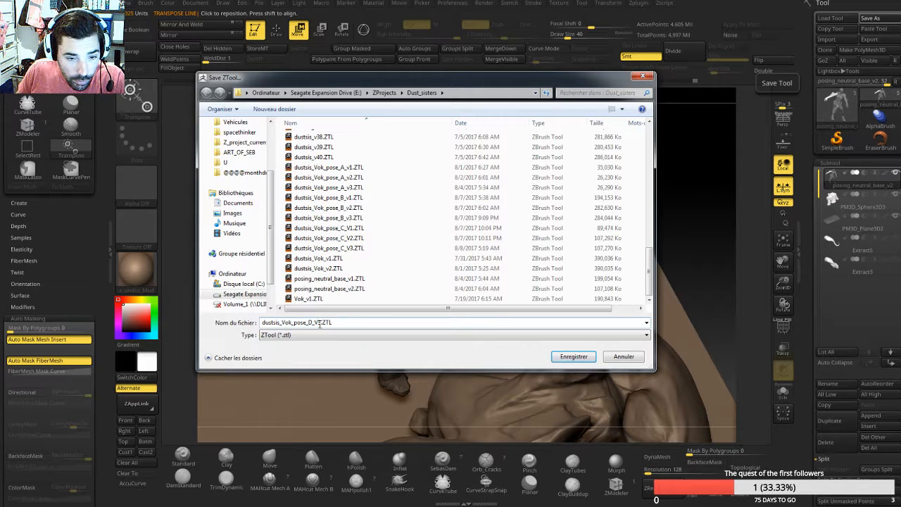
pyautogui.click(565, 356)
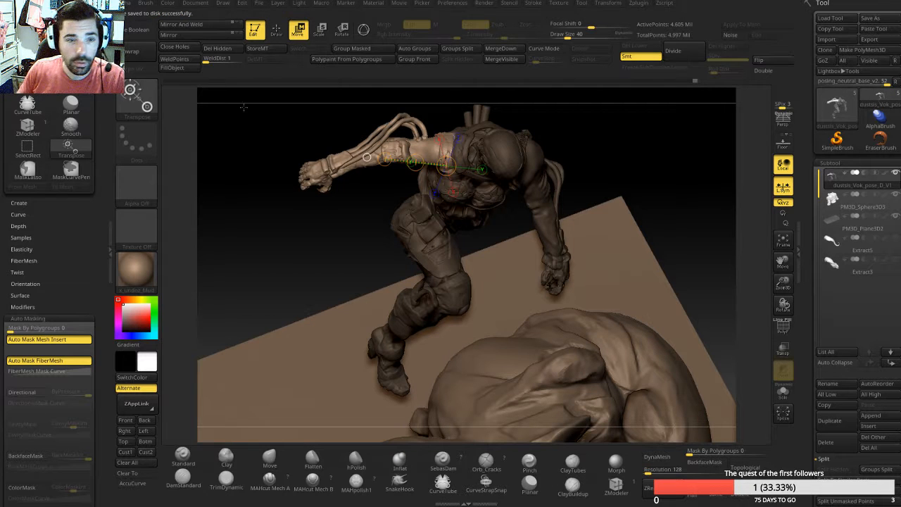
# Step: Rotate the right arm about the shoulder from a high viewpoint to adjust its backward reach
pyautogui.moveTo(526, 122); pyautogui.dragTo(584, 131)
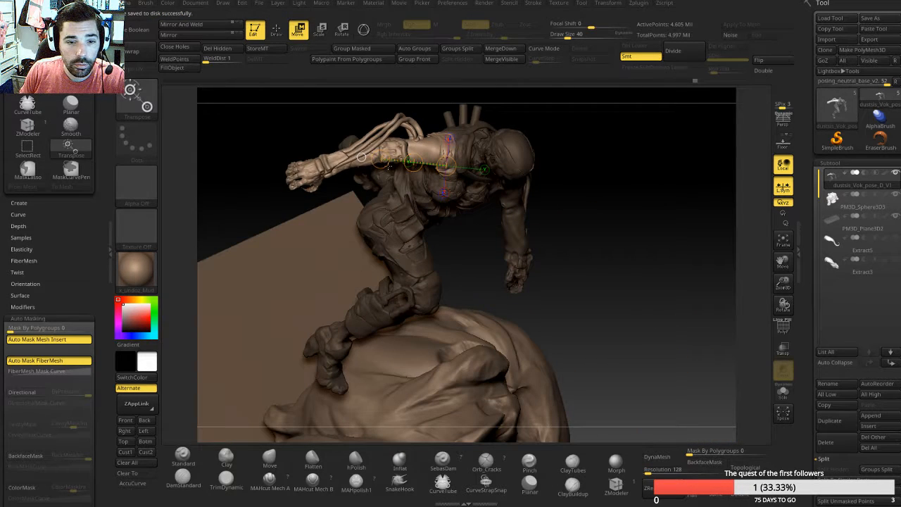
pyautogui.moveTo(388, 166); pyautogui.dragTo(428, 155)
pyautogui.moveTo(569, 141); pyautogui.dragTo(563, 150)
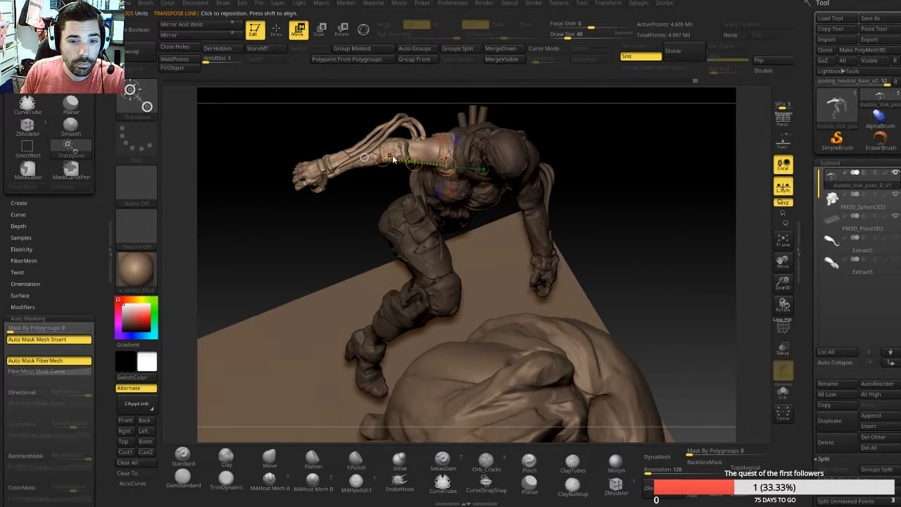
pyautogui.press('r')
pyautogui.moveTo(382, 161); pyautogui.dragTo(392, 140)
pyautogui.moveTo(654, 192)
pyautogui.mouseDown()
pyautogui.moveTo(651, 199)
pyautogui.moveTo(630, 167)
pyautogui.moveTo(649, 178)
pyautogui.mouseUp()
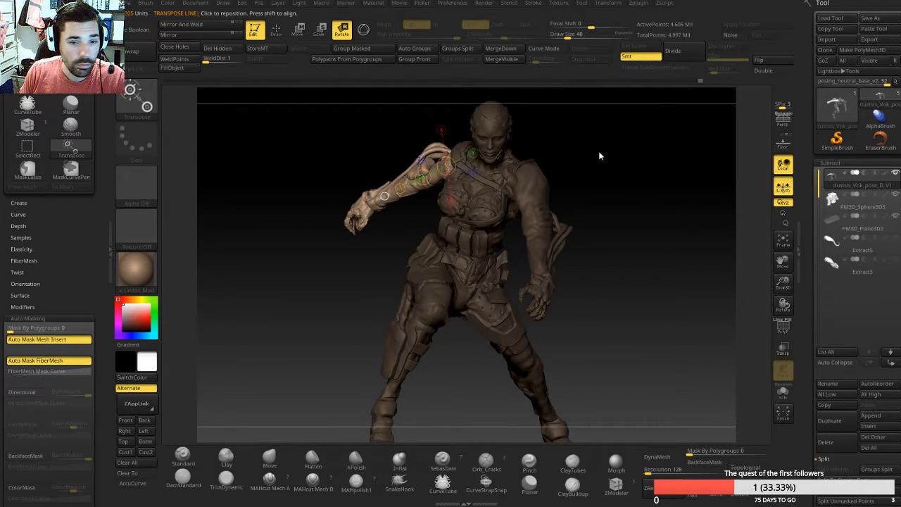
# Step: Swing the right arm down and back behind the torso from three-quarter and side views
pyautogui.moveTo(599, 151); pyautogui.dragTo(638, 152)
pyautogui.moveTo(385, 189); pyautogui.dragTo(403, 206)
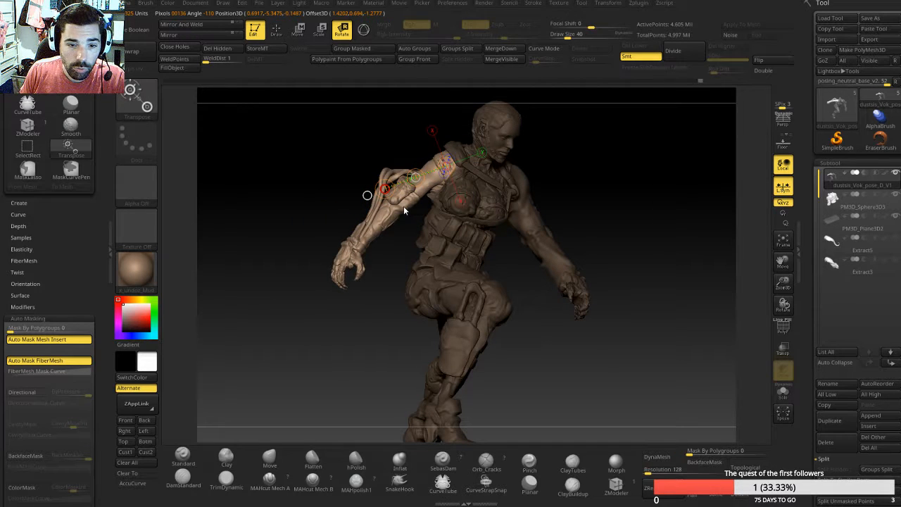
pyautogui.moveTo(624, 177); pyautogui.dragTo(660, 199)
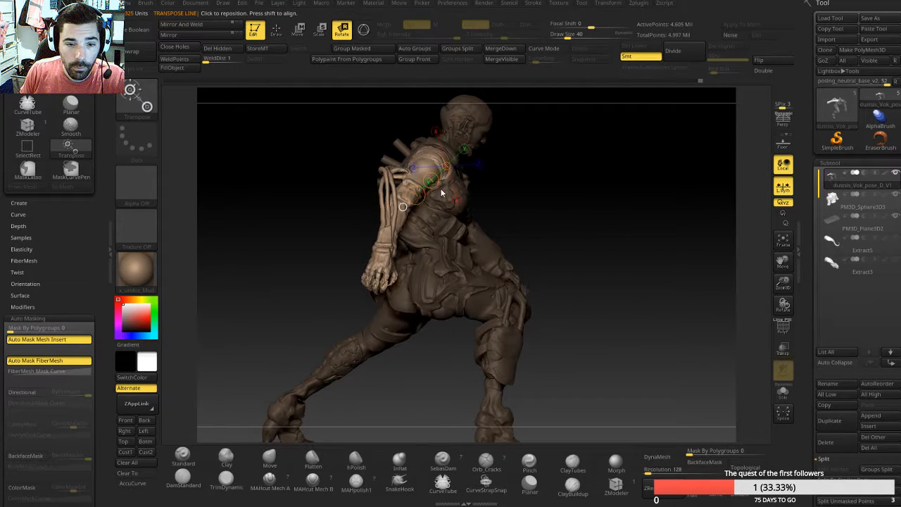
pyautogui.moveTo(414, 196); pyautogui.dragTo(415, 190)
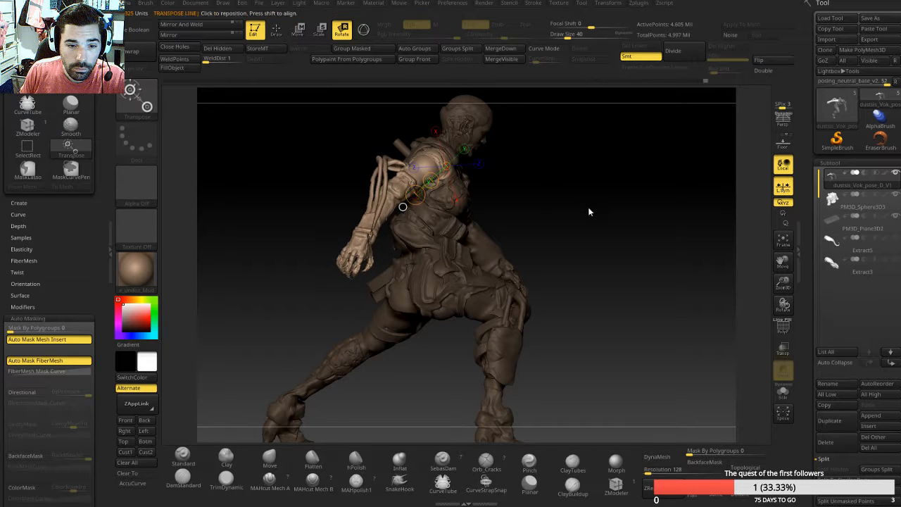
pyautogui.moveTo(589, 211); pyautogui.dragTo(572, 201)
pyautogui.moveTo(426, 186); pyautogui.dragTo(410, 198)
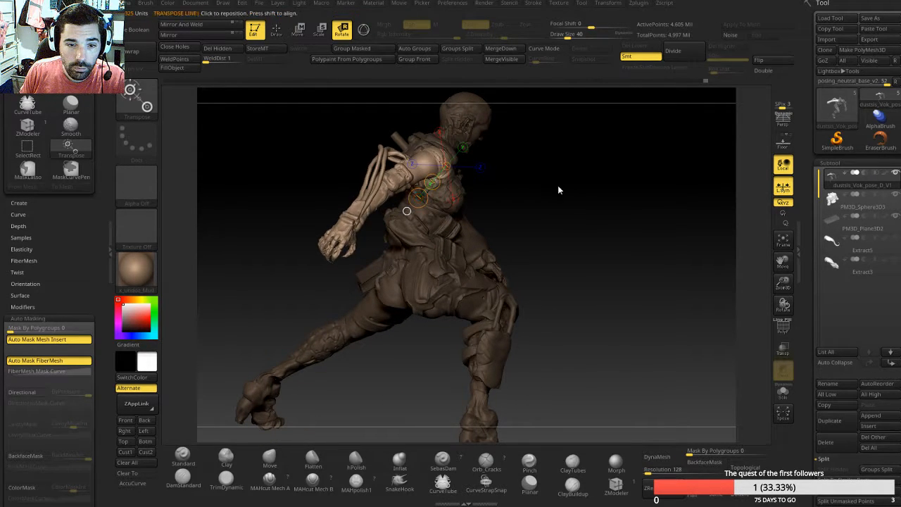
pyautogui.moveTo(610, 206)
pyautogui.mouseDown()
pyautogui.moveTo(553, 191)
pyautogui.moveTo(629, 181)
pyautogui.moveTo(617, 201)
pyautogui.mouseUp()
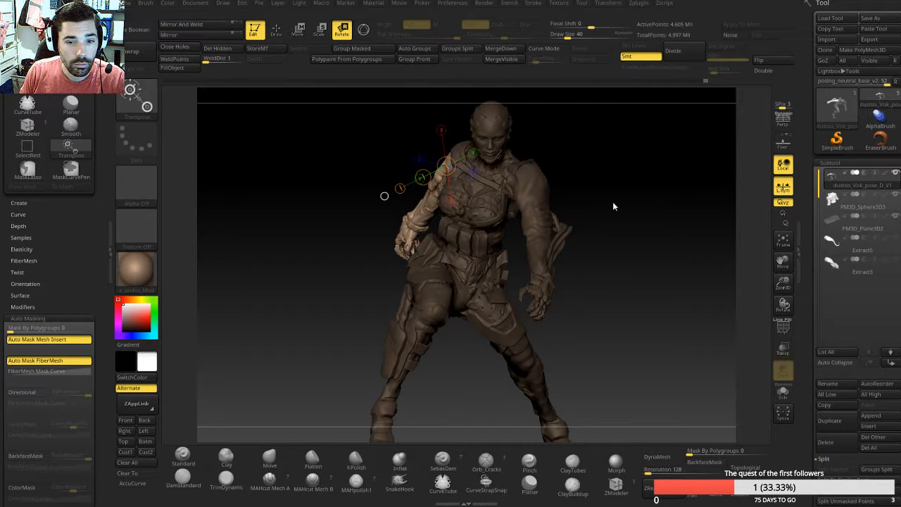
pyautogui.moveTo(612, 205)
pyautogui.mouseDown()
pyautogui.moveTo(658, 204)
pyautogui.moveTo(644, 199)
pyautogui.mouseUp()
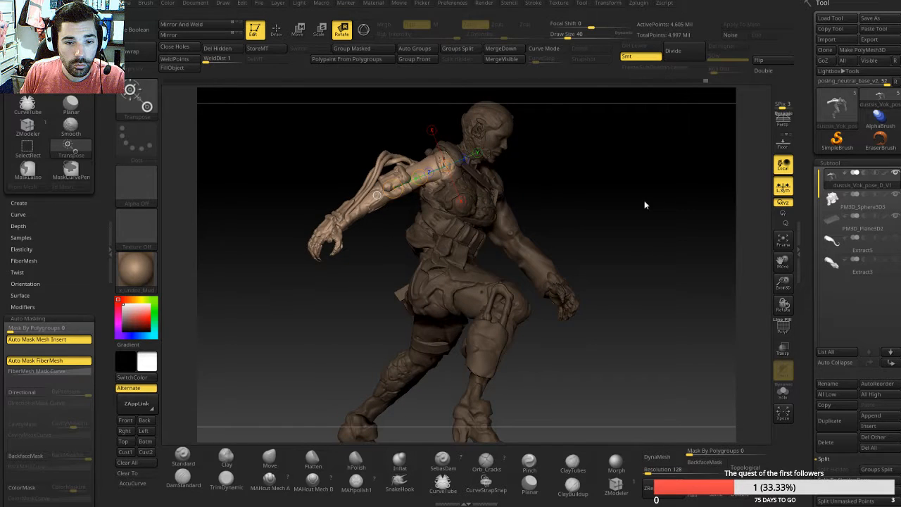
# Step: Mask the right upper arm to leave the forearm and hand free, and choose the MaskLasso brush
pyautogui.moveTo(563, 128)
pyautogui.keyDown('ctrl'); pyautogui.mouseDown()
pyautogui.moveTo(489, 186)
pyautogui.moveTo(391, 225)
pyautogui.mouseUp(); pyautogui.keyUp('ctrl')
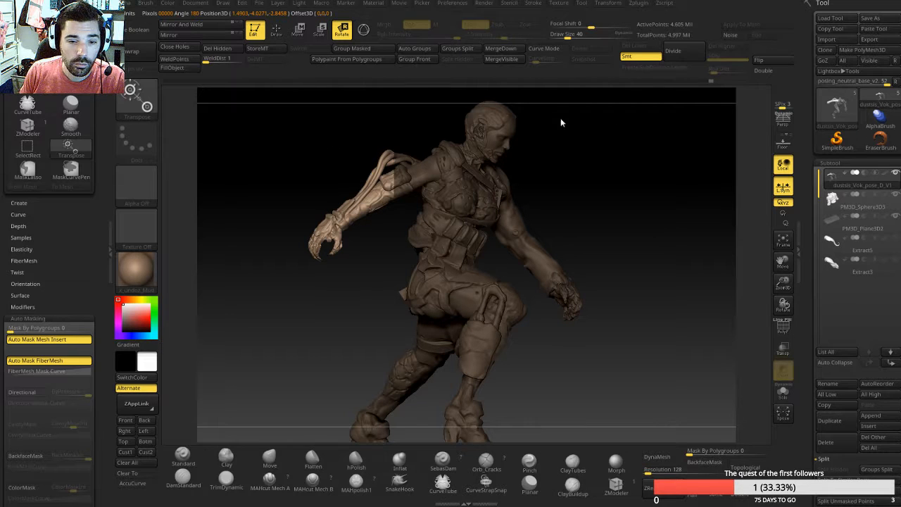
pyautogui.moveTo(562, 120); pyautogui.dragTo(581, 171)
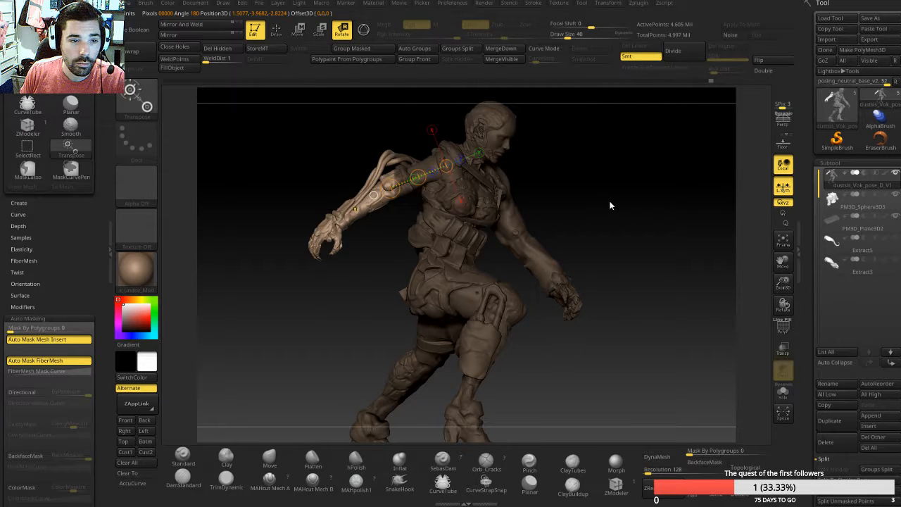
pyautogui.press('q')
pyautogui.moveTo(612, 202); pyautogui.dragTo(614, 217)
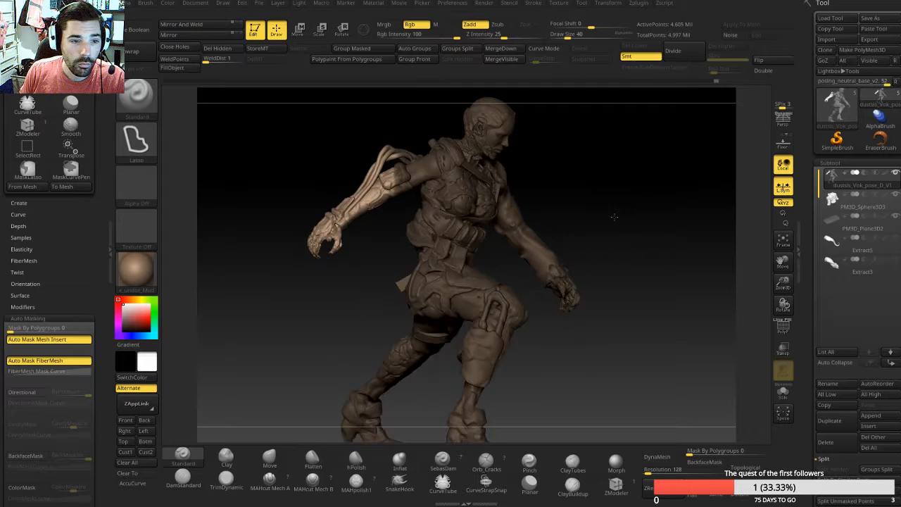
pyautogui.keyDown('ctrl'); pyautogui.click(136, 95); pyautogui.keyUp('ctrl')
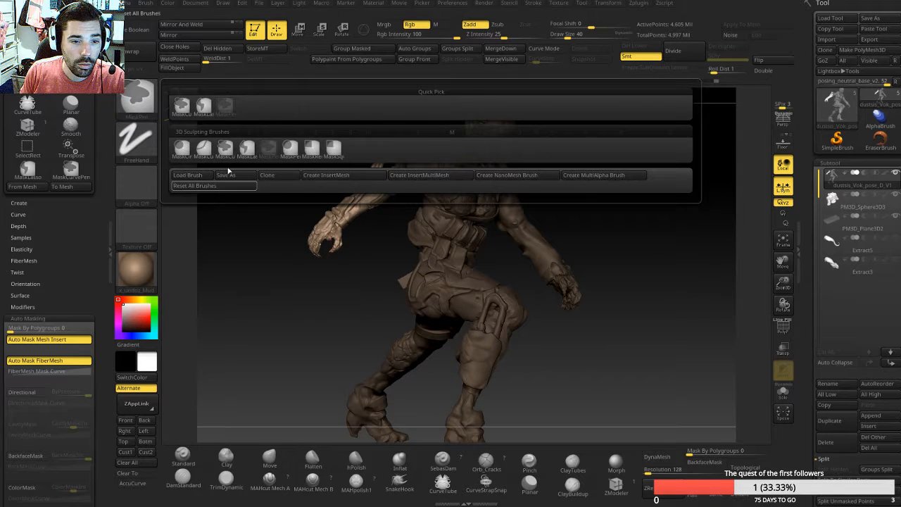
pyautogui.keyDown('ctrl'); pyautogui.click(247, 148); pyautogui.keyUp('ctrl')
# Step: Hide the PM3D_Sphere3D3 rock base and the PM3D_Plane3D2 ground plane subtools
pyautogui.moveTo(553, 205)
pyautogui.mouseDown()
pyautogui.moveTo(595, 216)
pyautogui.moveTo(651, 209)
pyautogui.moveTo(692, 236)
pyautogui.moveTo(657, 185)
pyautogui.moveTo(672, 162)
pyautogui.mouseUp()
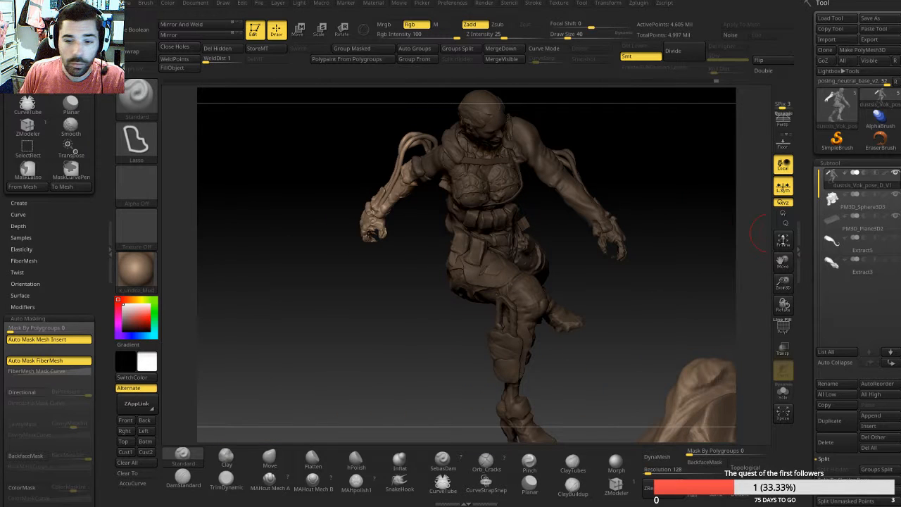
pyautogui.click(896, 197)
pyautogui.moveTo(653, 203); pyautogui.dragTo(726, 193)
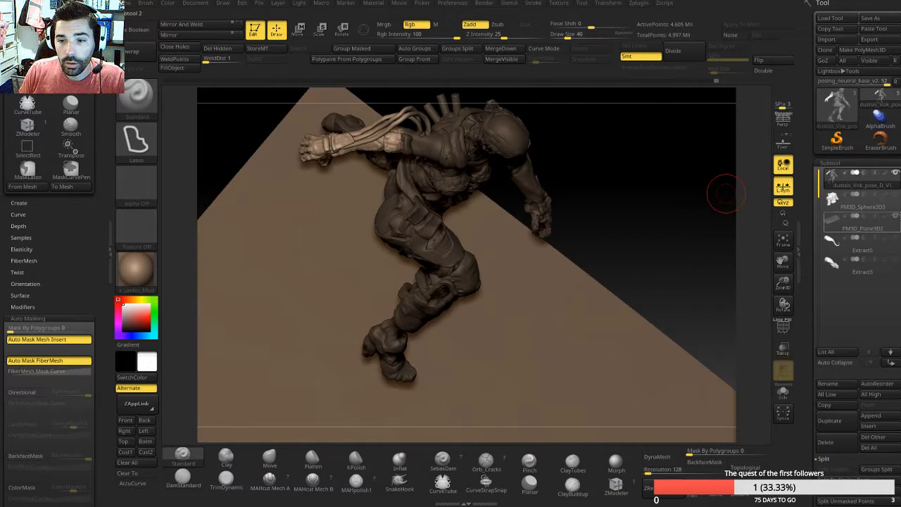
pyautogui.click(896, 218)
# Step: Lasso-mask the shoulder ends of the tubes on the right arm and activate Transpose Rotate for the forearm
pyautogui.moveTo(675, 207)
pyautogui.mouseDown()
pyautogui.moveTo(664, 208)
pyautogui.moveTo(641, 177)
pyautogui.mouseUp()
pyautogui.keyDown('ctrl'); pyautogui.moveTo(587, 134); pyautogui.dragTo(382, 262); pyautogui.keyUp('ctrl')
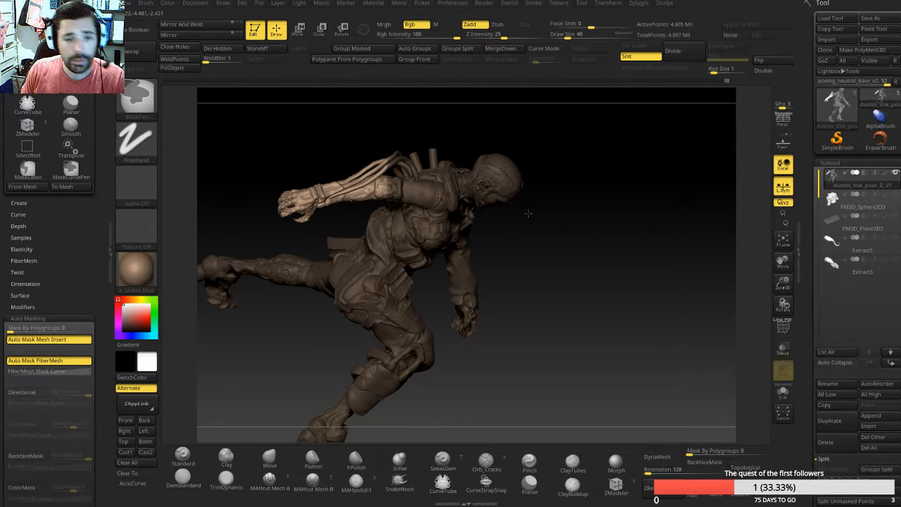
pyautogui.moveTo(531, 258)
pyautogui.mouseDown()
pyautogui.moveTo(537, 242)
pyautogui.moveTo(402, 151)
pyautogui.mouseUp()
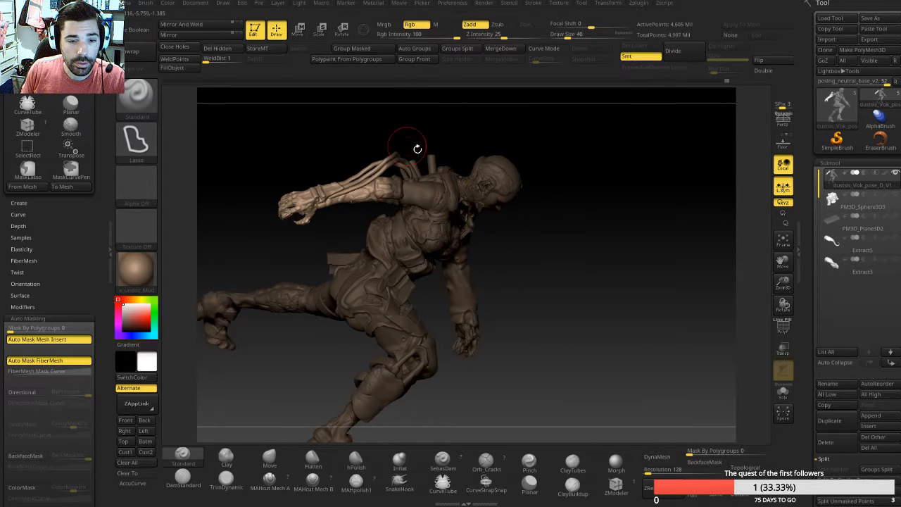
pyautogui.press('r')
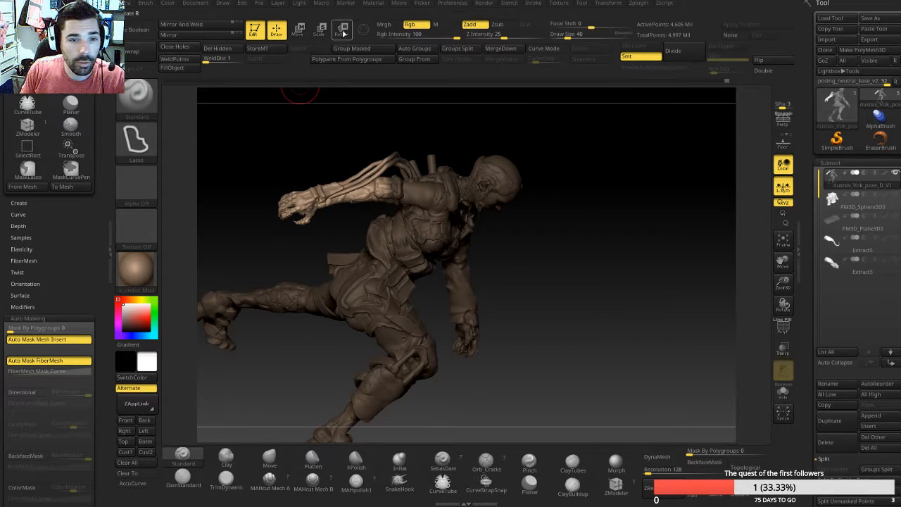
# Step: Rotate the right forearm outward about the elbow, away from the hip, using Transpose Rotate lines along the forearm
pyautogui.moveTo(383, 190)
pyautogui.mouseDown()
pyautogui.moveTo(334, 201)
pyautogui.moveTo(426, 222)
pyautogui.mouseUp()
pyautogui.moveTo(567, 256); pyautogui.dragTo(562, 235)
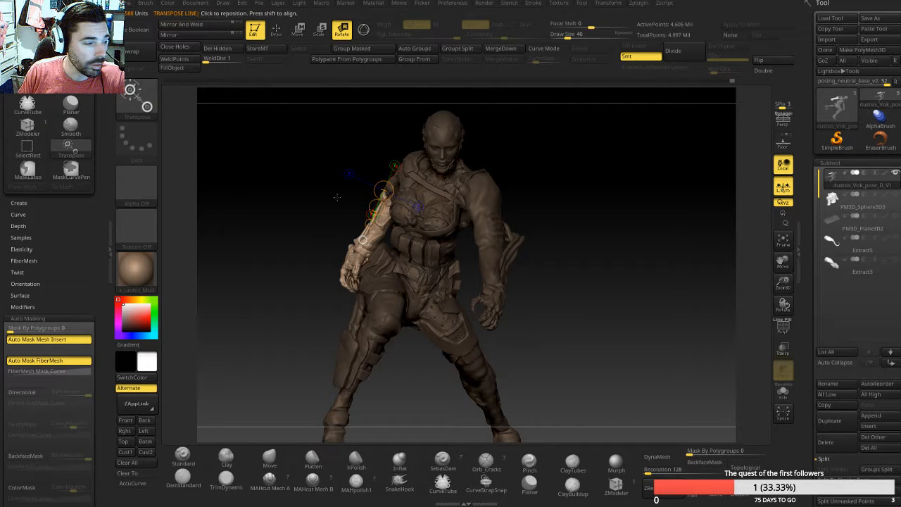
pyautogui.moveTo(383, 190); pyautogui.dragTo(378, 225)
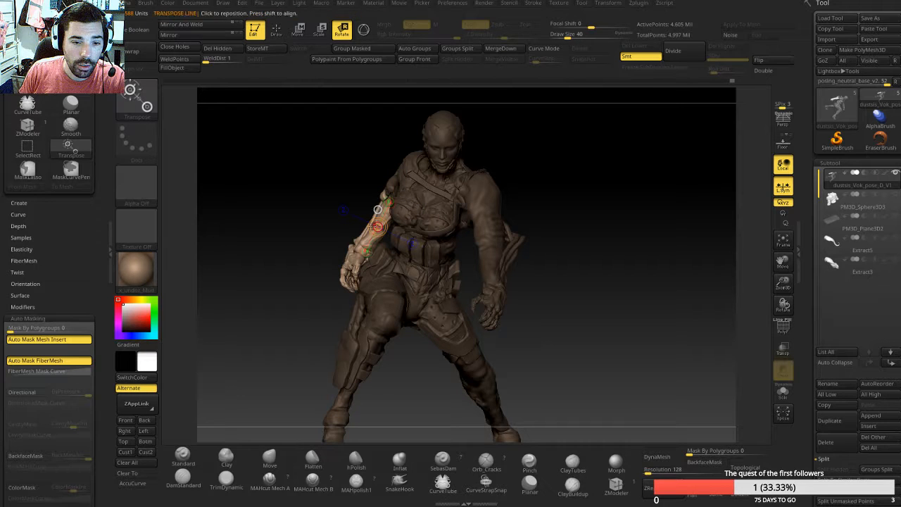
pyautogui.moveTo(363, 184); pyautogui.dragTo(320, 219)
pyautogui.moveTo(356, 244); pyautogui.dragTo(343, 209)
pyautogui.moveTo(355, 243); pyautogui.dragTo(356, 244)
# Step: Move the right forearm into line with the elbow using Transpose Move and refine its outward rotation
pyautogui.moveTo(371, 204)
pyautogui.mouseDown()
pyautogui.moveTo(344, 215)
pyautogui.moveTo(362, 210)
pyautogui.moveTo(353, 209)
pyautogui.mouseUp()
pyautogui.press('w')
pyautogui.moveTo(340, 163); pyautogui.dragTo(384, 193)
pyautogui.press('r')
pyautogui.moveTo(344, 216); pyautogui.dragTo(543, 174)
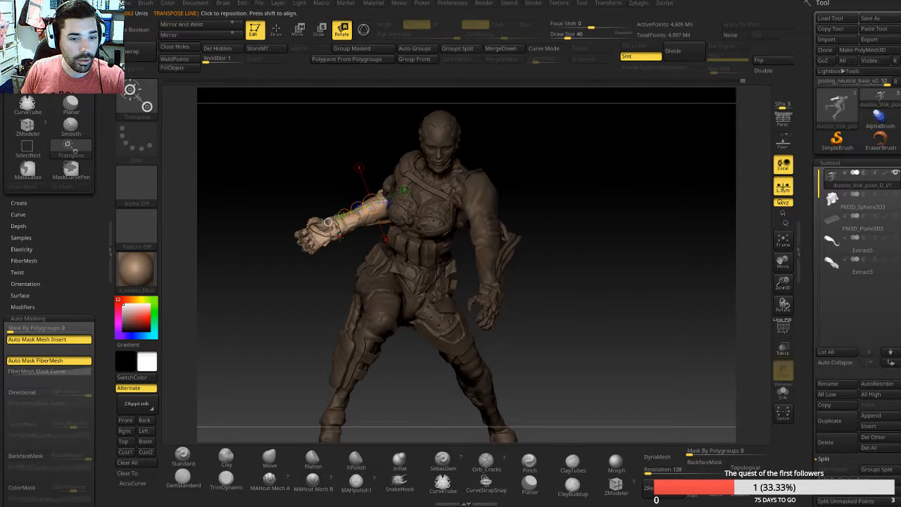
# Step: Mask everything except the right hand and rotate the hand at the wrist
pyautogui.press('ctrl')
pyautogui.press('ctrl')
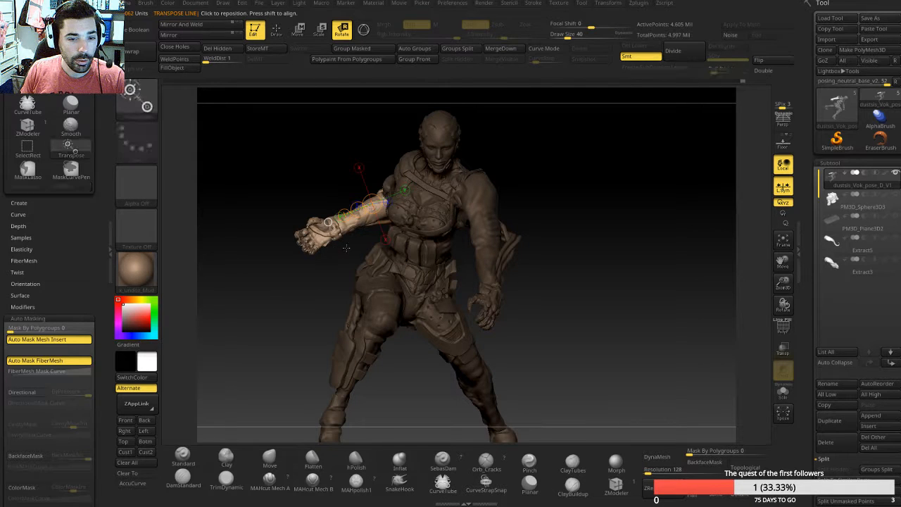
pyautogui.keyDown('ctrl'); pyautogui.moveTo(396, 236); pyautogui.dragTo(428, 169); pyautogui.keyUp('ctrl')
pyautogui.moveTo(332, 162); pyautogui.dragTo(325, 282)
pyautogui.moveTo(325, 211)
pyautogui.mouseDown()
pyautogui.moveTo(281, 211)
pyautogui.moveTo(325, 223)
pyautogui.mouseUp()
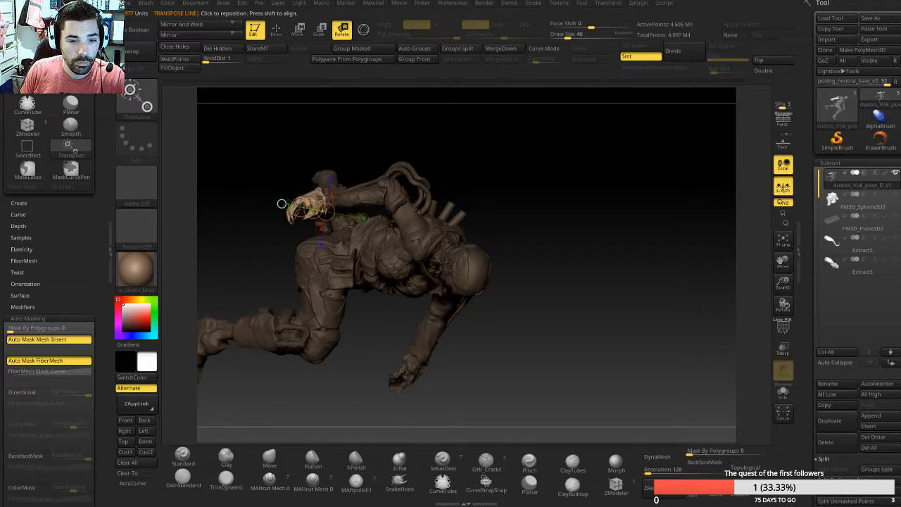
pyautogui.moveTo(282, 204); pyautogui.dragTo(301, 211)
pyautogui.moveTo(546, 232); pyautogui.dragTo(542, 181)
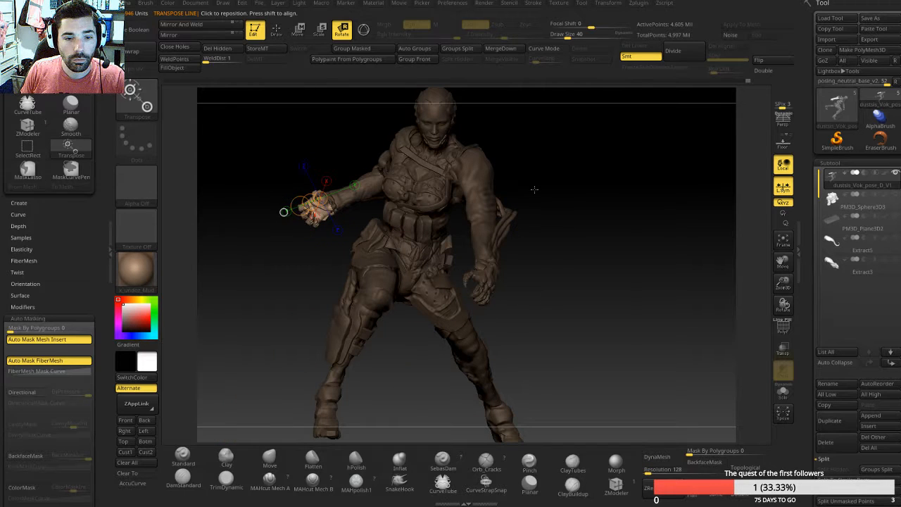
# Step: Clear the mask around the right hand and choose the MaskLasso brush for masking
pyautogui.keyDown('ctrl'); pyautogui.click(551, 275); pyautogui.keyUp('ctrl')
pyautogui.moveTo(549, 266); pyautogui.dragTo(569, 266)
pyautogui.keyDown('ctrl'); pyautogui.moveTo(571, 267); pyautogui.dragTo(479, 320); pyautogui.keyUp('ctrl')
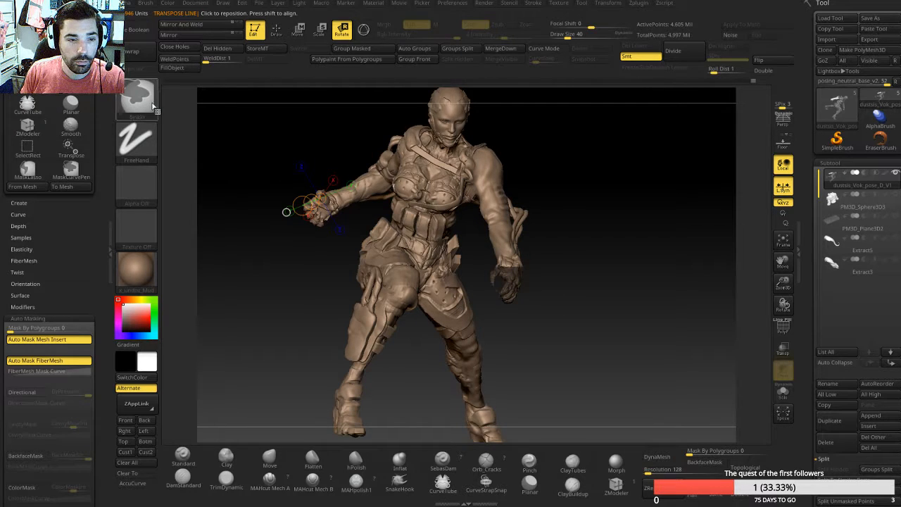
pyautogui.click(144, 102)
pyautogui.click(248, 149)
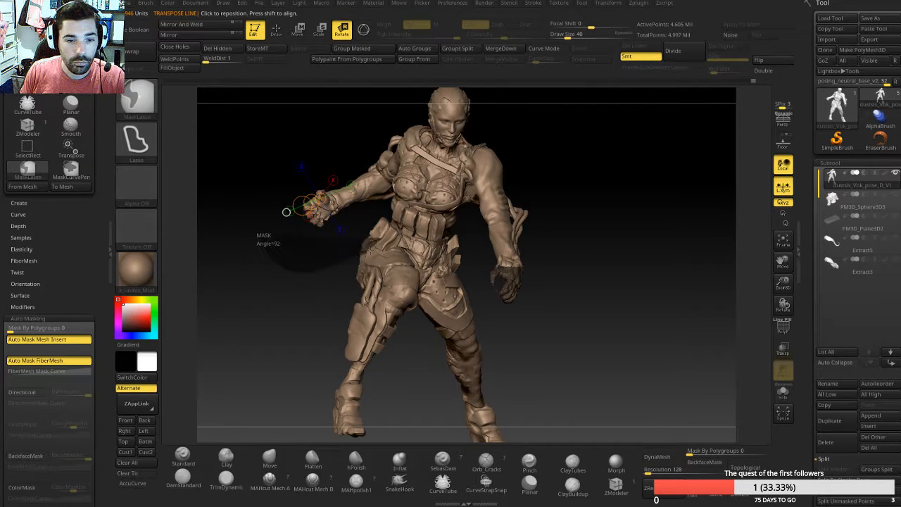
pyautogui.keyDown('ctrl'); pyautogui.moveTo(266, 230); pyautogui.dragTo(267, 250); pyautogui.keyUp('ctrl')
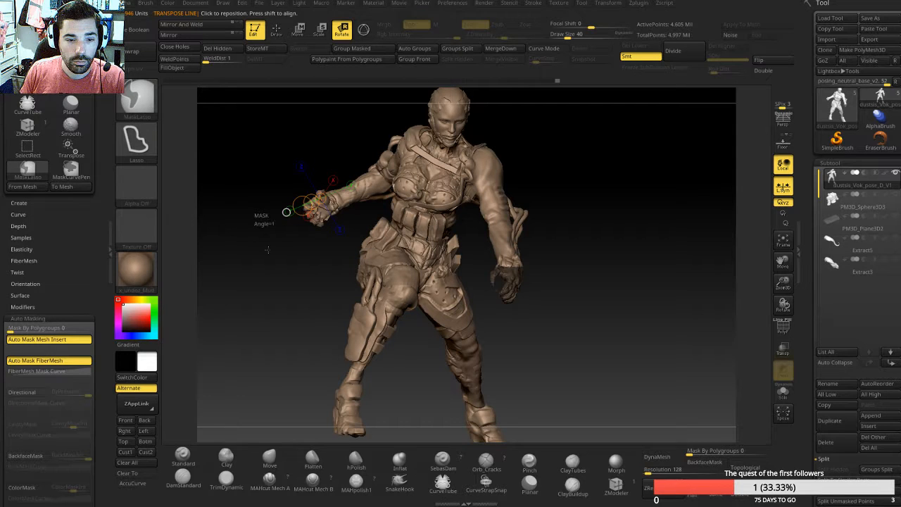
pyautogui.moveTo(344, 224)
pyautogui.keyDown('ctrl'); pyautogui.mouseDown()
pyautogui.moveTo(395, 217)
pyautogui.moveTo(380, 229)
pyautogui.moveTo(394, 243)
pyautogui.moveTo(468, 231)
pyautogui.moveTo(493, 307)
pyautogui.moveTo(585, 117)
pyautogui.moveTo(184, 151)
pyautogui.moveTo(176, 210)
pyautogui.mouseUp(); pyautogui.keyUp('ctrl')
# Step: Lasso-mask the upper body and invert the mask so only the torso, head and arms can be moved
pyautogui.moveTo(571, 189)
pyautogui.mouseDown()
pyautogui.moveTo(567, 215)
pyautogui.moveTo(598, 223)
pyautogui.mouseUp()
pyautogui.moveTo(469, 258)
pyautogui.keyDown('ctrl'); pyautogui.mouseDown()
pyautogui.moveTo(431, 271)
pyautogui.moveTo(396, 252)
pyautogui.moveTo(380, 213)
pyautogui.mouseUp(); pyautogui.keyUp('ctrl')
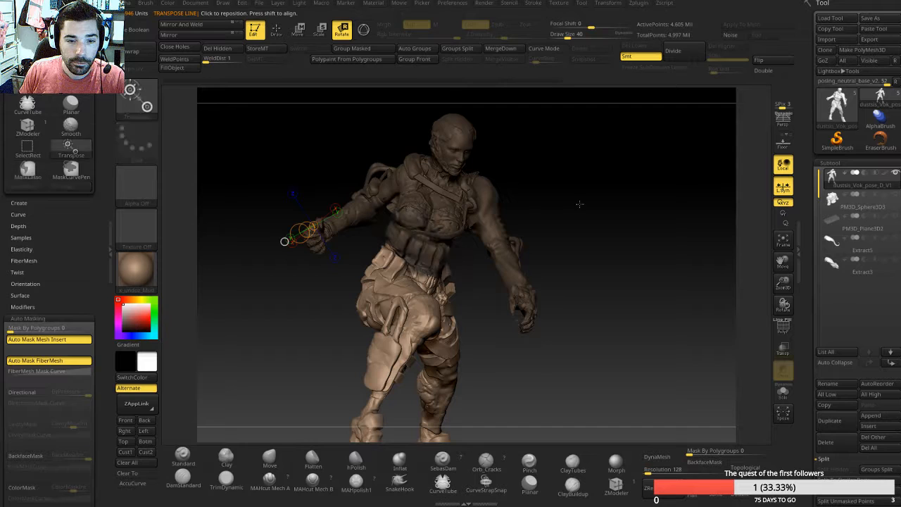
pyautogui.moveTo(579, 203); pyautogui.dragTo(577, 199)
pyautogui.keyDown('ctrl'); pyautogui.click(582, 205); pyautogui.keyUp('ctrl')
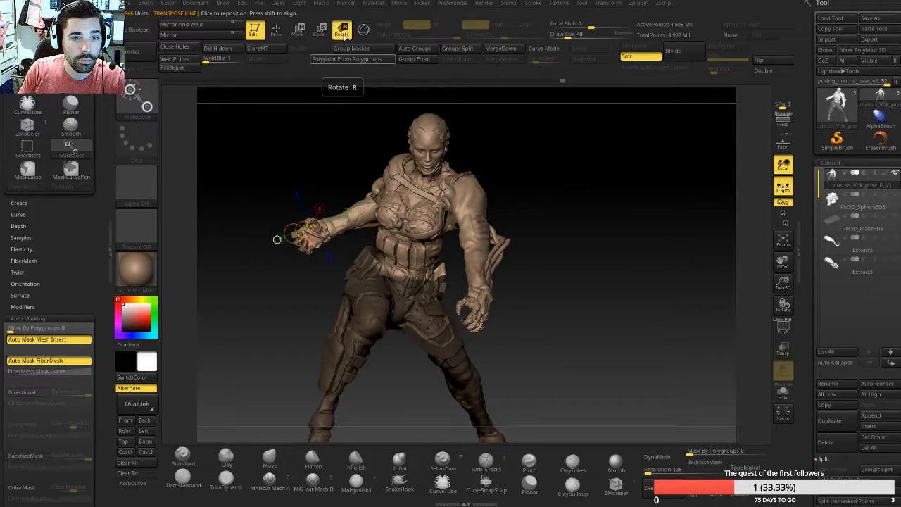
# Step: Lean the torso forward from the side view and adjust its tilt from the front with a Transpose Rotate line starting at the waist
pyautogui.moveTo(402, 261); pyautogui.dragTo(413, 195)
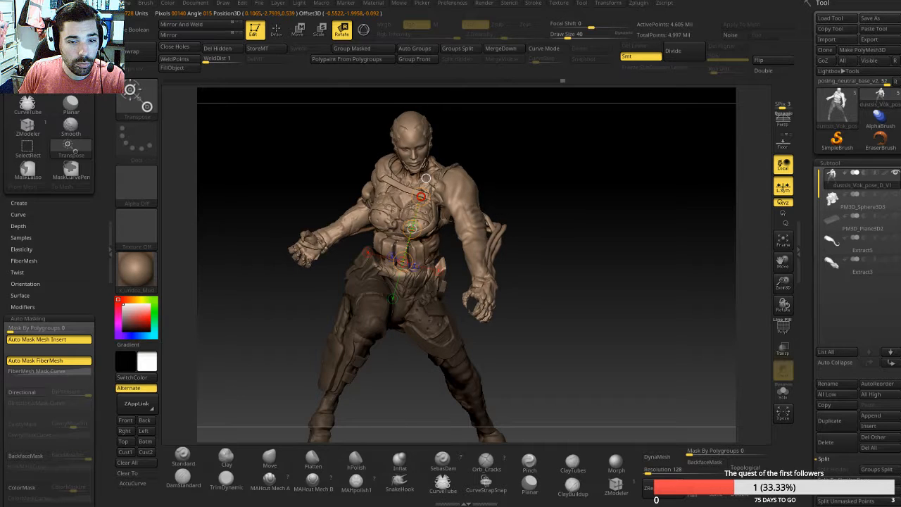
pyautogui.hotkey('ctrl', 'z')
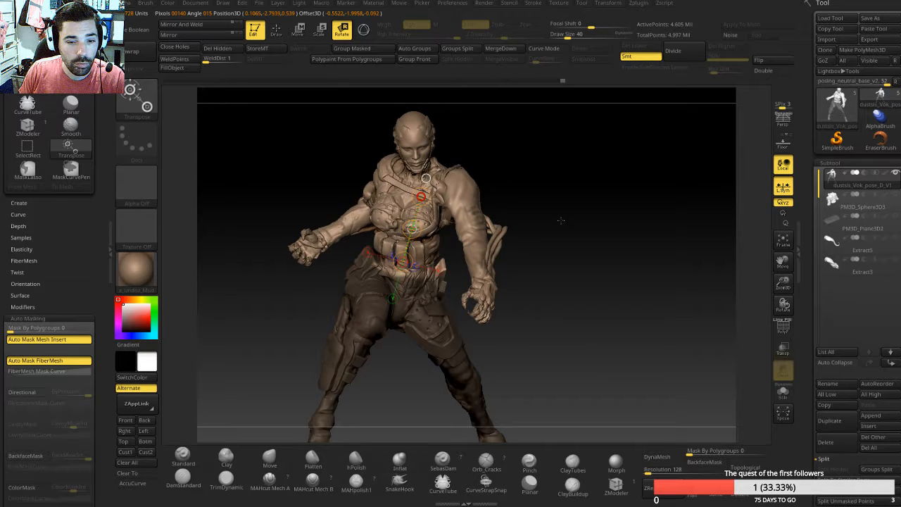
pyautogui.hotkey('ctrl', 'z')
pyautogui.moveTo(573, 221); pyautogui.dragTo(524, 225)
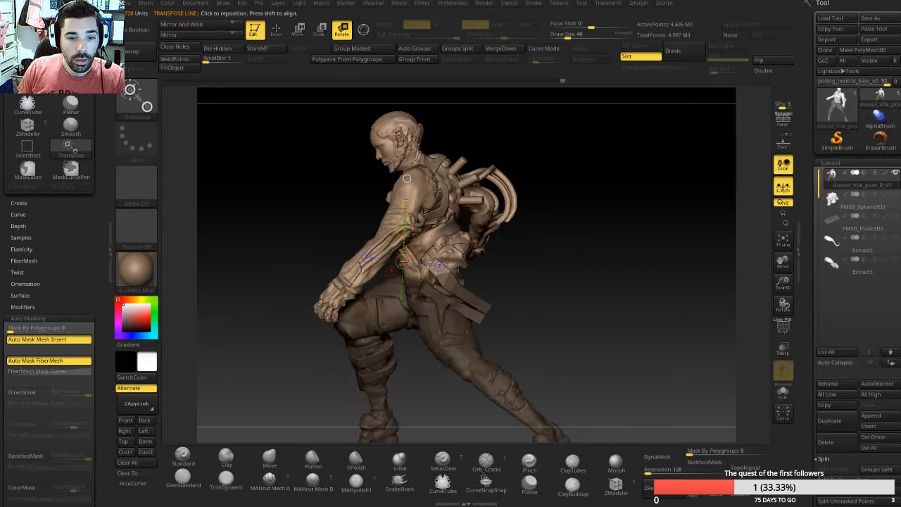
pyautogui.moveTo(406, 195); pyautogui.dragTo(398, 197)
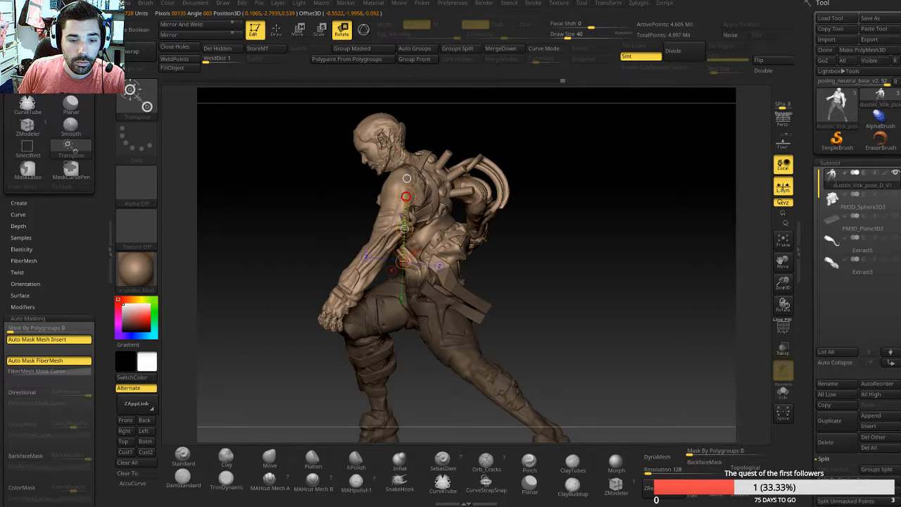
pyautogui.moveTo(483, 188); pyautogui.dragTo(574, 209)
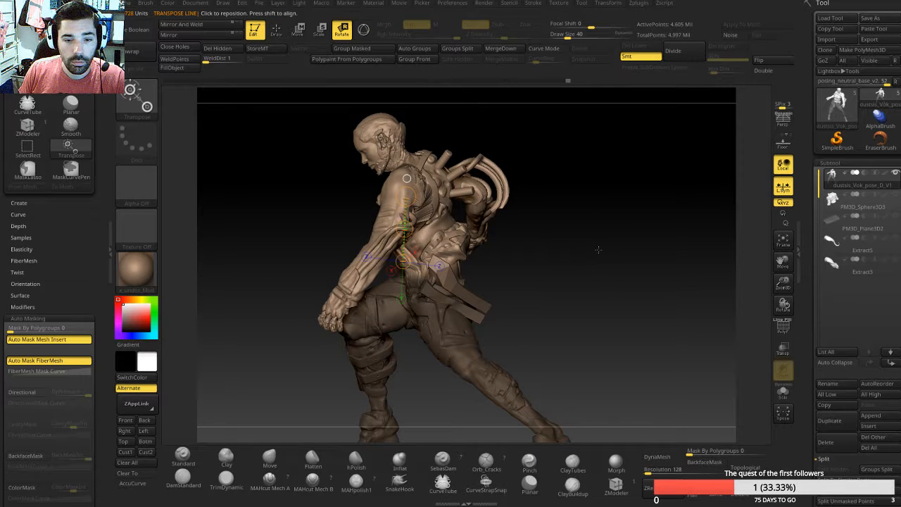
pyautogui.moveTo(592, 245); pyautogui.dragTo(540, 229)
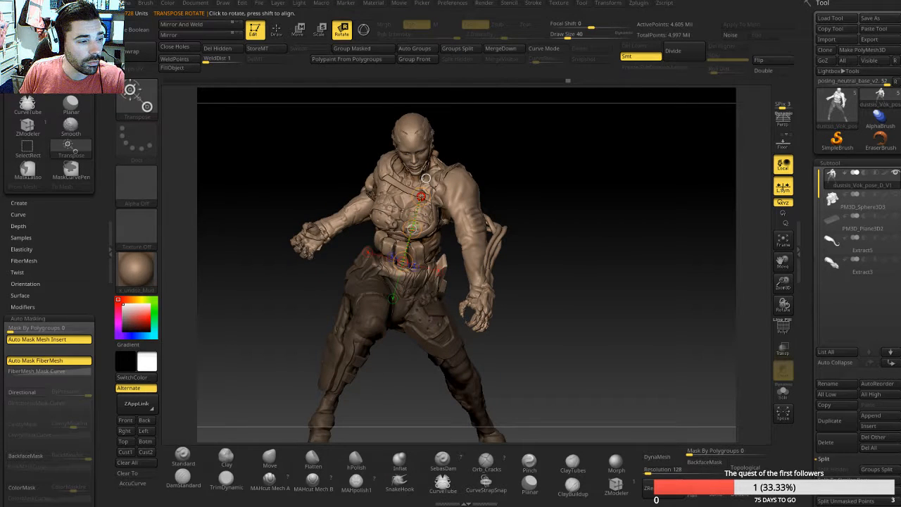
pyautogui.moveTo(420, 197); pyautogui.dragTo(421, 197)
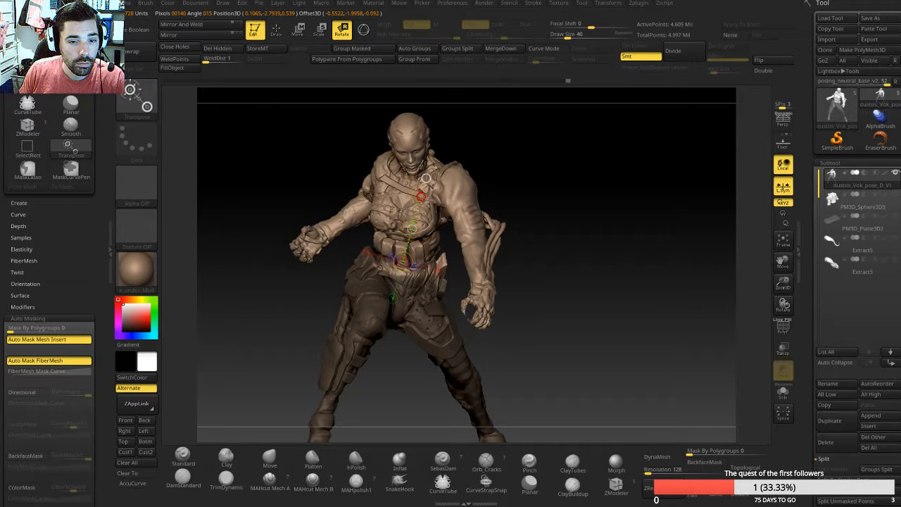
# Step: Set up a vertical rotation axis at the waist and twist the upper body around it
pyautogui.moveTo(518, 195); pyautogui.dragTo(412, 211)
pyautogui.keyDown('shift'); pyautogui.moveTo(432, 255); pyautogui.dragTo(432, 190); pyautogui.keyUp('shift')
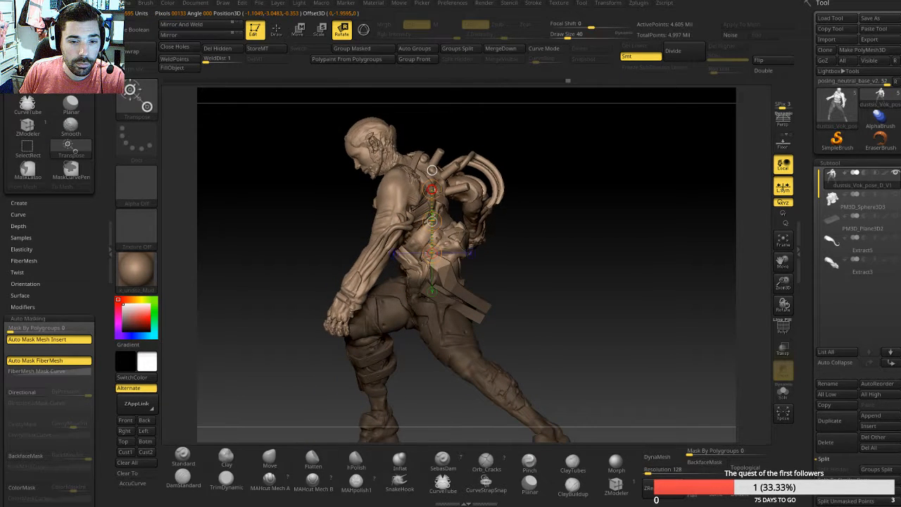
pyautogui.moveTo(528, 225); pyautogui.dragTo(529, 226)
pyautogui.moveTo(569, 250)
pyautogui.mouseDown()
pyautogui.moveTo(525, 258)
pyautogui.moveTo(601, 255)
pyautogui.moveTo(570, 257)
pyautogui.mouseUp()
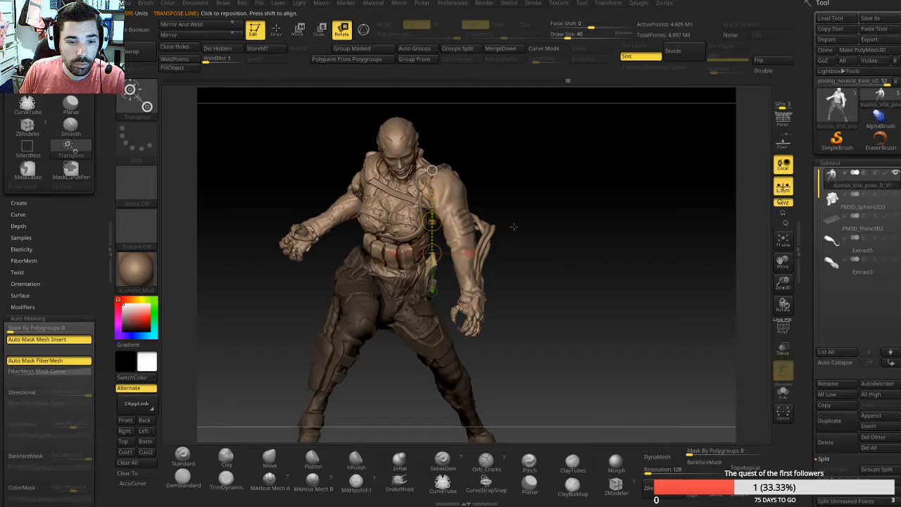
pyautogui.press('q')
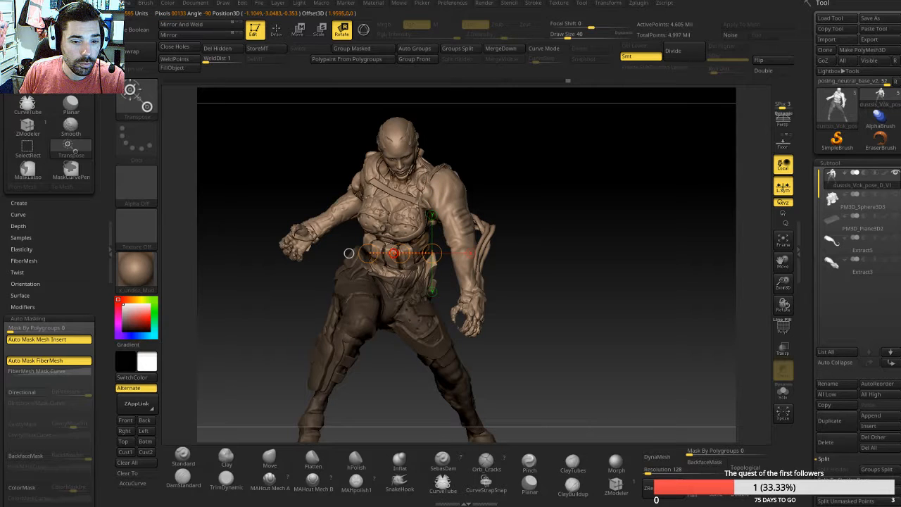
pyautogui.moveTo(348, 252); pyautogui.dragTo(451, 269)
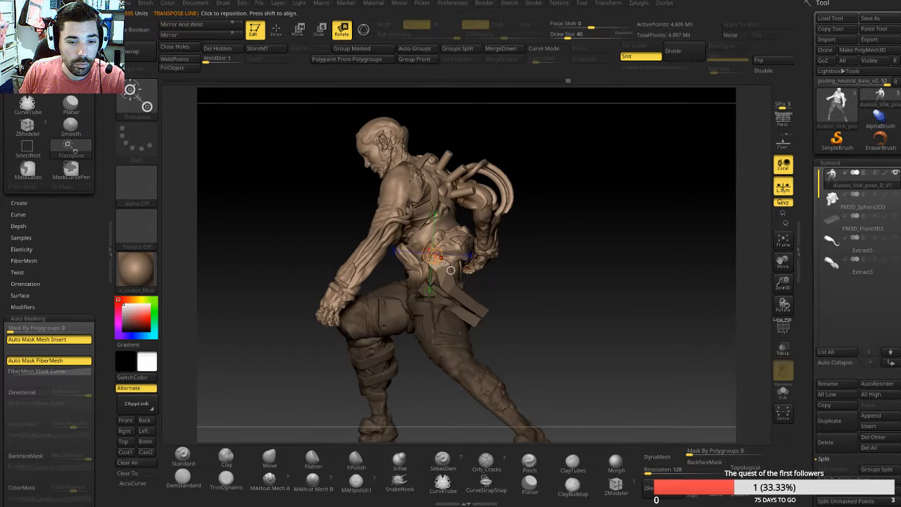
# Step: Twist the upper body around a line from waist to shoulder and shift it forward over the front leg
pyautogui.moveTo(396, 158); pyautogui.dragTo(432, 240)
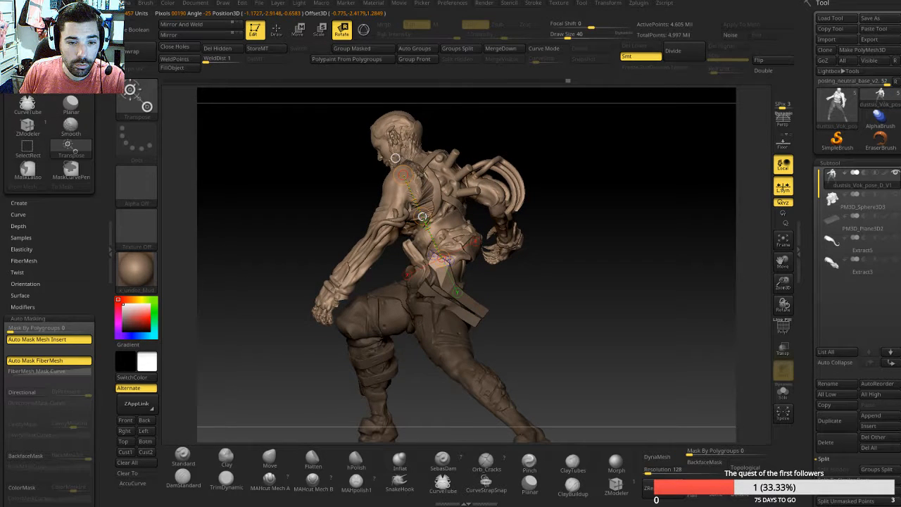
pyautogui.moveTo(421, 217); pyautogui.dragTo(511, 165)
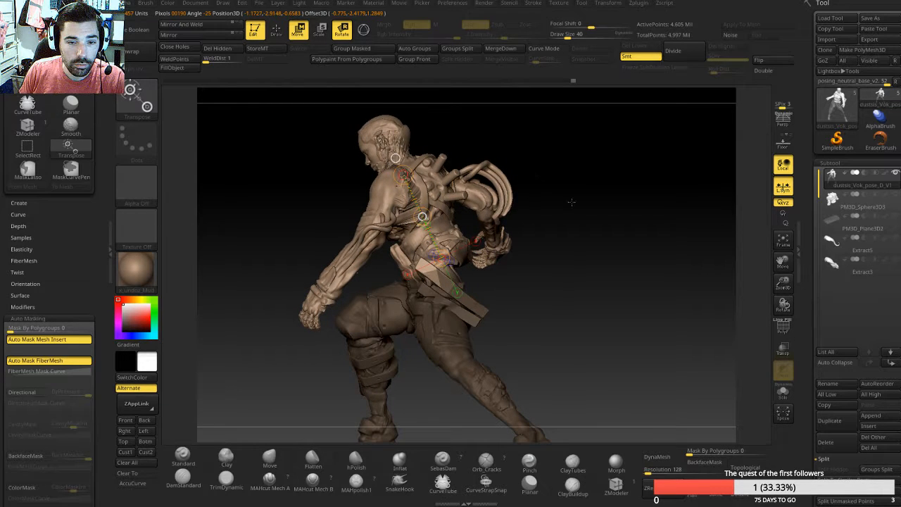
pyautogui.moveTo(573, 223); pyautogui.dragTo(580, 257)
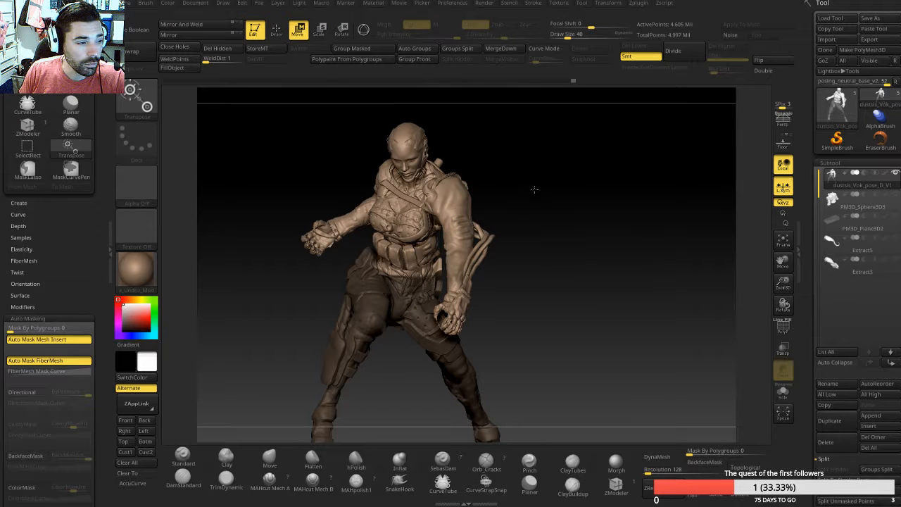
# Step: Mask the right forearm and hand, leaving the rest of the body free
pyautogui.moveTo(293, 191); pyautogui.dragTo(584, 211)
pyautogui.moveTo(354, 290)
pyautogui.keyDown('ctrl'); pyautogui.mouseDown()
pyautogui.moveTo(344, 157)
pyautogui.moveTo(412, 157)
pyautogui.moveTo(360, 211)
pyautogui.mouseUp(); pyautogui.keyUp('ctrl')
pyautogui.click(358, 226)
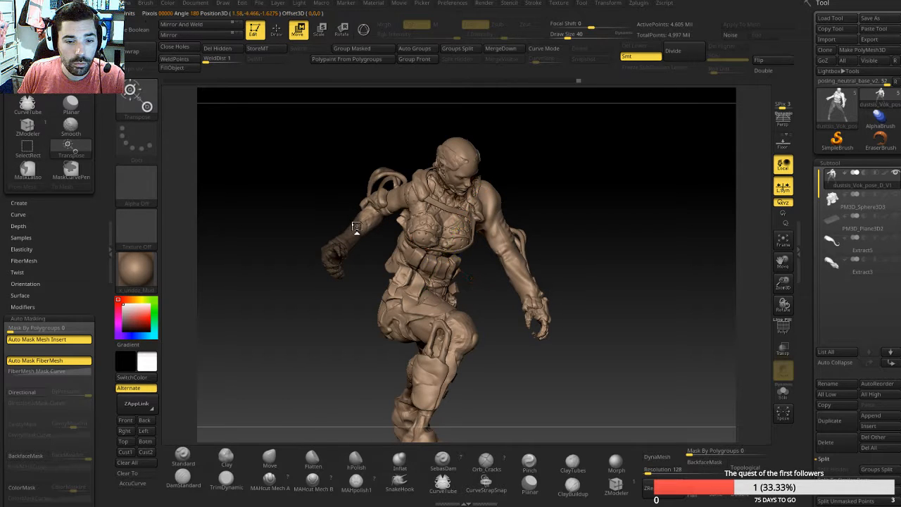
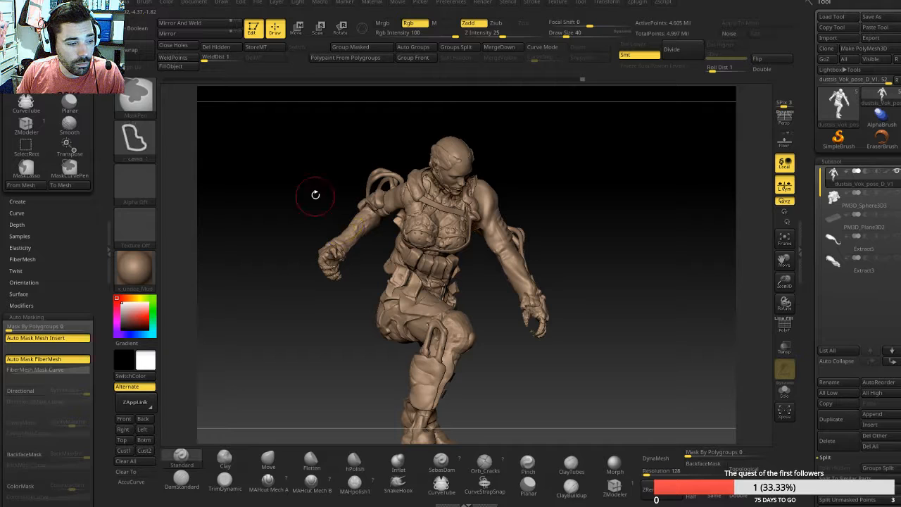
# Step: Isolate the right arm's polygroup, mask it, restore the full body and invert the mask so only that arm is free
pyautogui.hotkey('ctrl', 'shift')
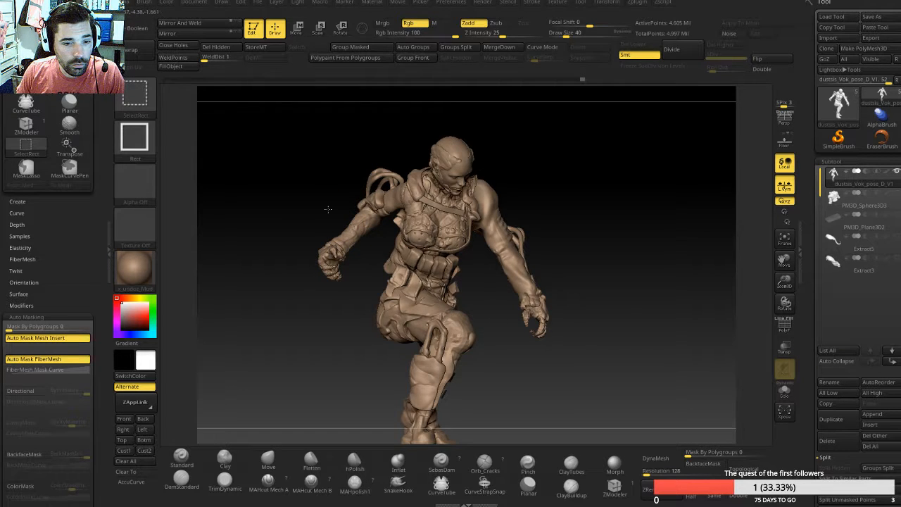
pyautogui.keyDown('ctrl'); pyautogui.keyDown('shift'); pyautogui.click(328, 209); pyautogui.keyUp('shift'); pyautogui.keyUp('ctrl')
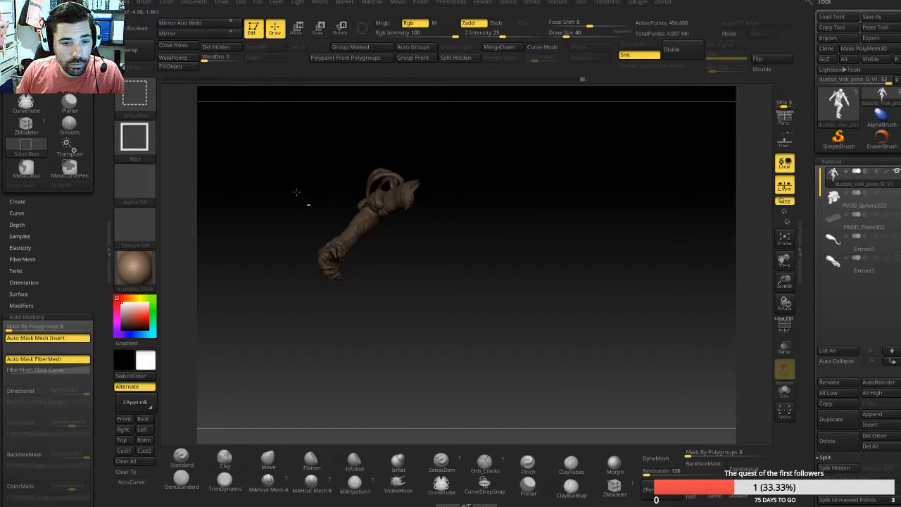
pyautogui.keyDown('ctrl'); pyautogui.keyDown('shift'); pyautogui.click(296, 191); pyautogui.keyUp('shift'); pyautogui.keyUp('ctrl')
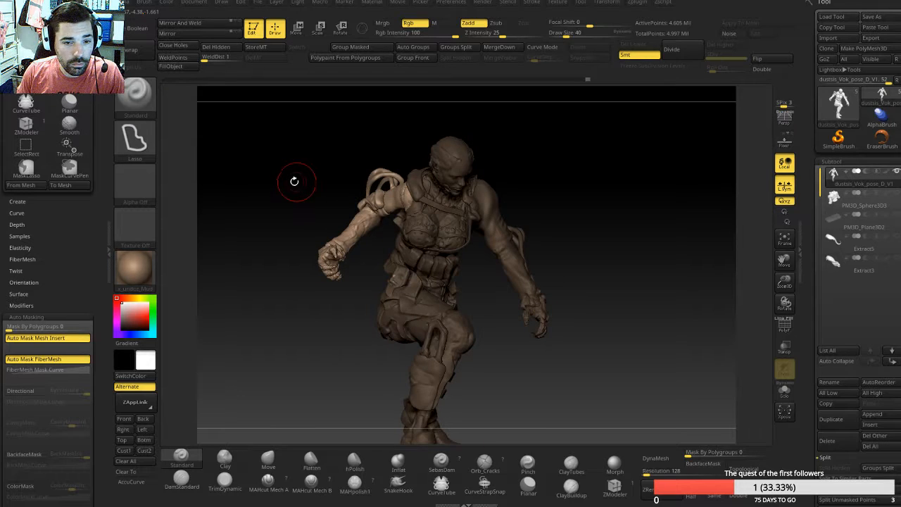
pyautogui.moveTo(295, 181); pyautogui.dragTo(363, 203)
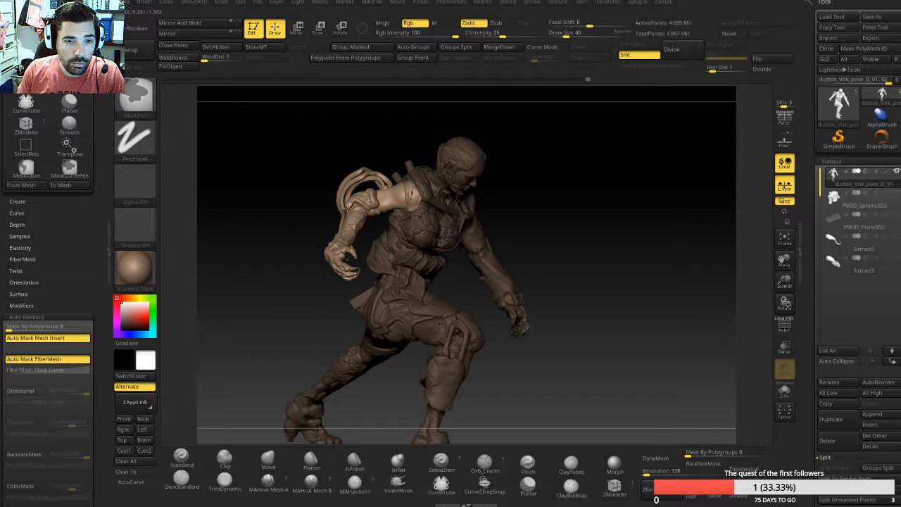
# Step: Rotate the right arm at the shoulder using a Transpose Rotate line running toward the elbow
pyautogui.press('r')
pyautogui.moveTo(338, 205)
pyautogui.mouseDown()
pyautogui.moveTo(317, 198)
pyautogui.moveTo(321, 191)
pyautogui.mouseUp()
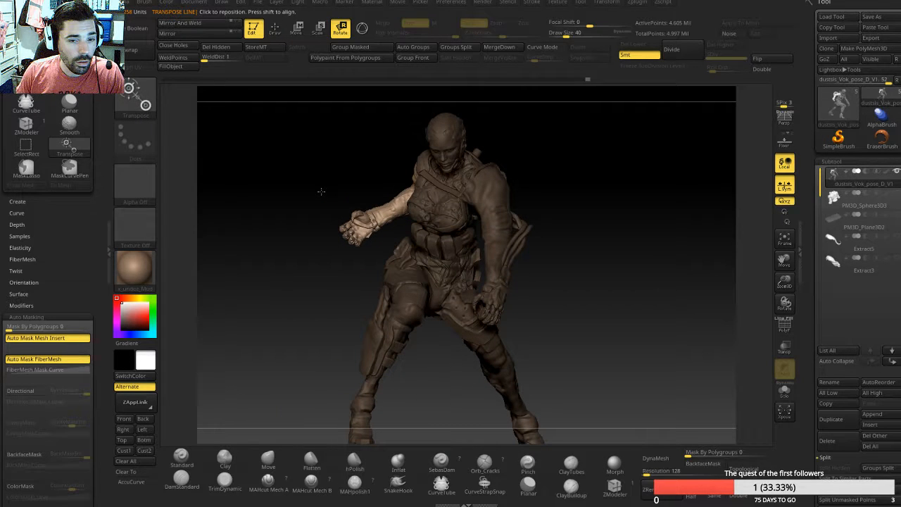
pyautogui.moveTo(321, 192); pyautogui.dragTo(408, 134)
pyautogui.moveTo(303, 254)
pyautogui.mouseDown()
pyautogui.moveTo(288, 191)
pyautogui.moveTo(293, 225)
pyautogui.moveTo(281, 209)
pyautogui.moveTo(295, 241)
pyautogui.moveTo(351, 241)
pyautogui.moveTo(306, 241)
pyautogui.mouseUp()
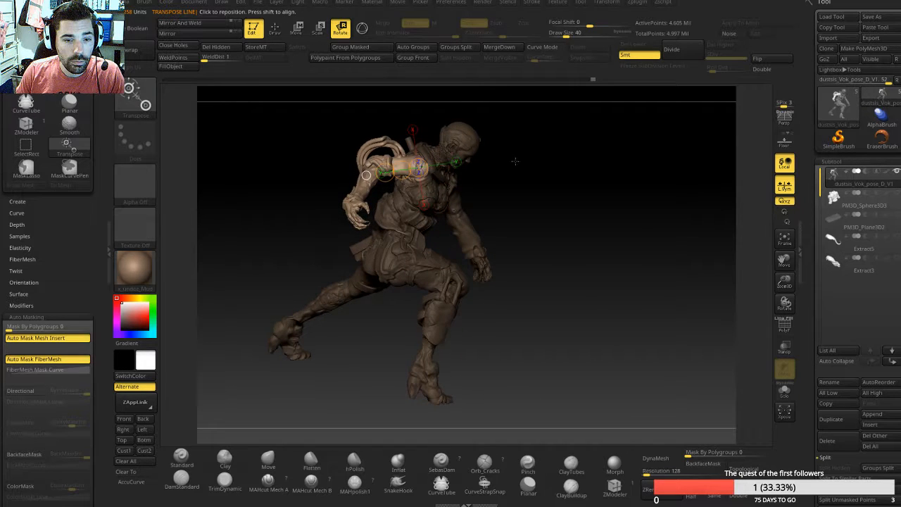
# Step: Mask the right upper arm, leaving the forearm and hand free for rotation at the elbow
pyautogui.moveTo(552, 178)
pyautogui.mouseDown()
pyautogui.moveTo(528, 137)
pyautogui.moveTo(446, 189)
pyautogui.moveTo(378, 191)
pyautogui.mouseUp()
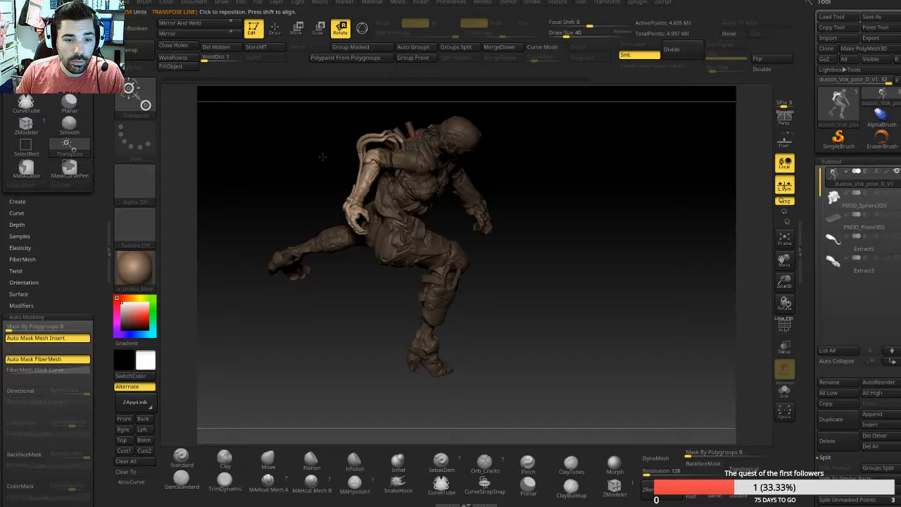
pyautogui.moveTo(514, 149)
pyautogui.mouseDown()
pyautogui.moveTo(587, 151)
pyautogui.moveTo(560, 120)
pyautogui.moveTo(557, 165)
pyautogui.moveTo(589, 160)
pyautogui.mouseUp()
pyautogui.keyDown('ctrl'); pyautogui.moveTo(507, 111); pyautogui.dragTo(369, 225); pyautogui.keyUp('ctrl')
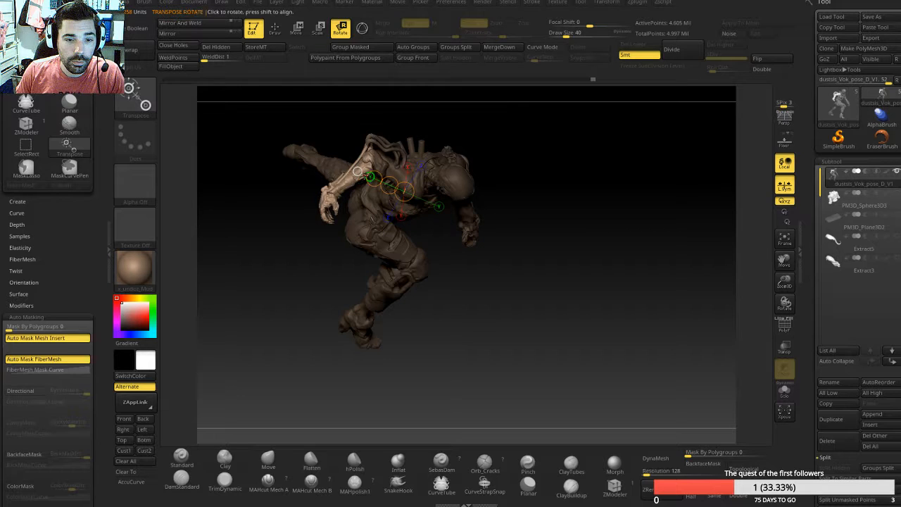
# Step: Rotate the right forearm and hand at the elbow with Transpose Rotate, bringing the hand forward beside the torso
pyautogui.moveTo(370, 162)
pyautogui.mouseDown()
pyautogui.moveTo(339, 190)
pyautogui.moveTo(351, 196)
pyautogui.moveTo(352, 224)
pyautogui.mouseUp()
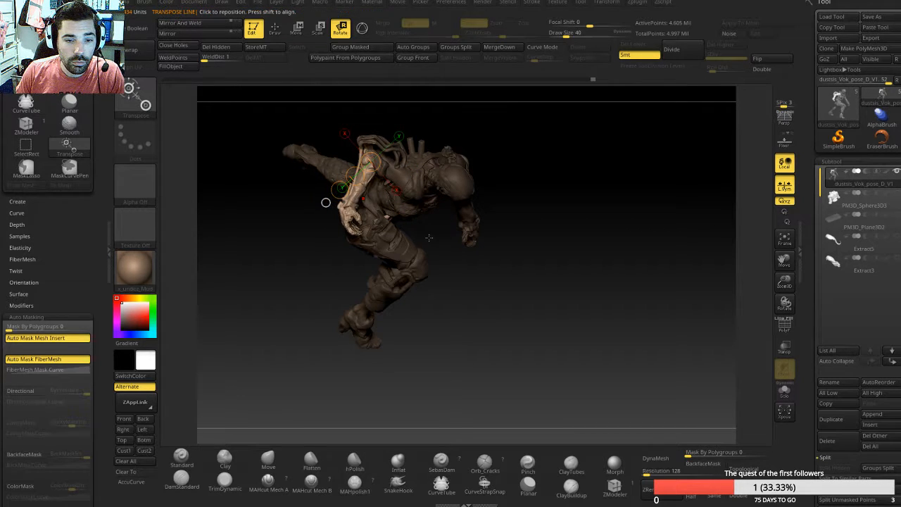
pyautogui.keyDown('ctrl'); pyautogui.moveTo(471, 277); pyautogui.dragTo(415, 240); pyautogui.keyUp('ctrl')
pyautogui.moveTo(340, 190); pyautogui.dragTo(373, 195)
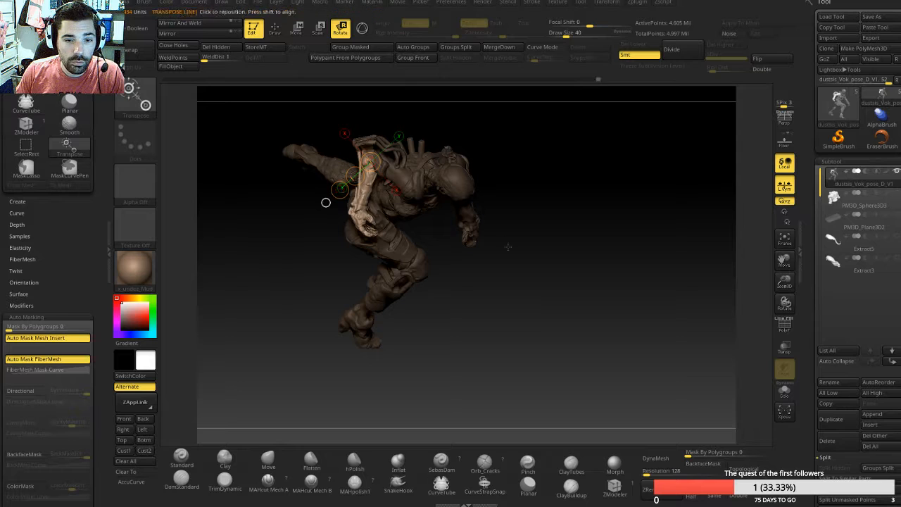
pyautogui.moveTo(553, 244); pyautogui.dragTo(535, 176)
pyautogui.moveTo(518, 209)
pyautogui.mouseDown()
pyautogui.moveTo(589, 204)
pyautogui.moveTo(534, 202)
pyautogui.mouseUp()
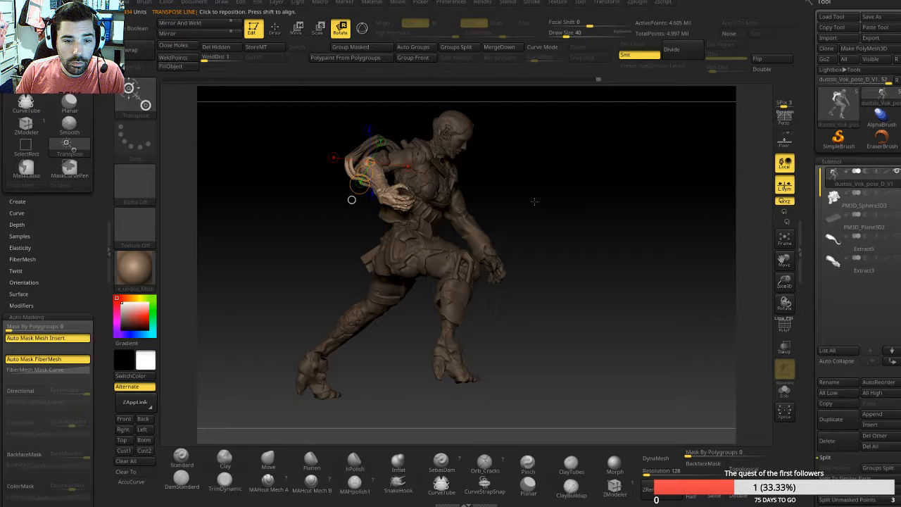
pyautogui.moveTo(572, 162); pyautogui.dragTo(426, 202)
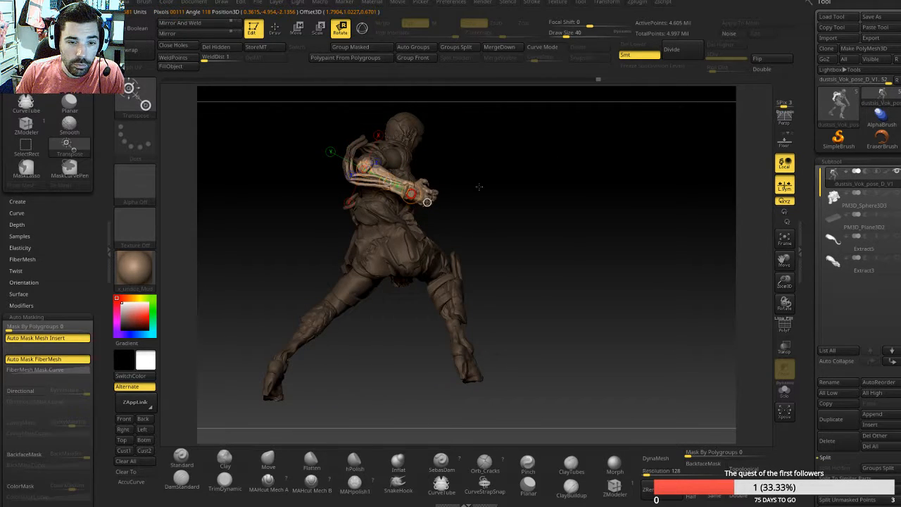
pyautogui.moveTo(546, 211)
pyautogui.mouseDown()
pyautogui.moveTo(519, 195)
pyautogui.moveTo(526, 206)
pyautogui.moveTo(543, 205)
pyautogui.moveTo(521, 187)
pyautogui.moveTo(533, 221)
pyautogui.mouseUp()
pyautogui.moveTo(497, 167)
pyautogui.mouseDown()
pyautogui.moveTo(544, 169)
pyautogui.moveTo(532, 150)
pyautogui.moveTo(535, 126)
pyautogui.moveTo(527, 152)
pyautogui.moveTo(518, 125)
pyautogui.moveTo(524, 153)
pyautogui.moveTo(462, 169)
pyautogui.moveTo(522, 130)
pyautogui.moveTo(515, 182)
pyautogui.moveTo(513, 163)
pyautogui.moveTo(493, 152)
pyautogui.mouseUp()
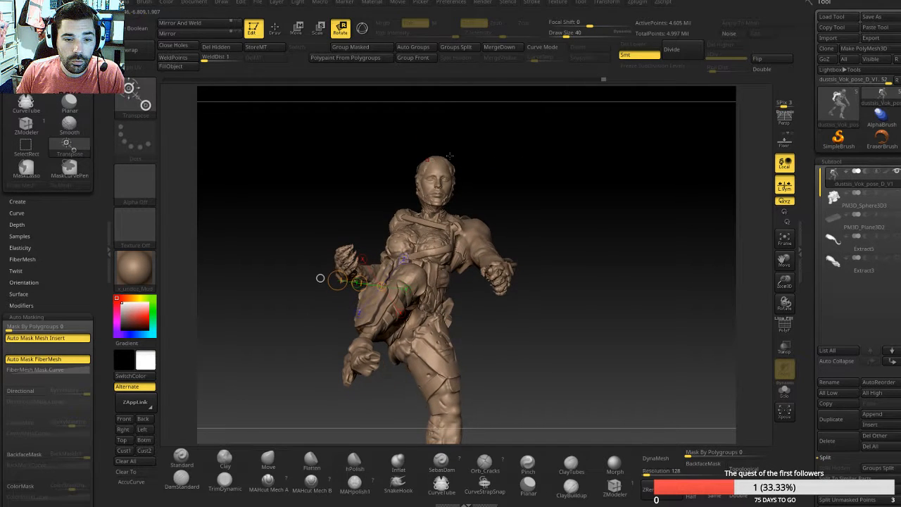
# Step: Mask the head, then invert the mask so only the head is free to move
pyautogui.keyDown('ctrl'); pyautogui.moveTo(402, 137); pyautogui.dragTo(465, 211); pyautogui.keyUp('ctrl')
pyautogui.keyDown('ctrl'); pyautogui.moveTo(384, 201); pyautogui.dragTo(415, 225); pyautogui.keyUp('ctrl')
pyautogui.keyDown('ctrl'); pyautogui.moveTo(485, 204); pyautogui.dragTo(444, 232); pyautogui.keyUp('ctrl')
pyautogui.keyDown('ctrl'); pyautogui.click(519, 195); pyautogui.keyUp('ctrl')
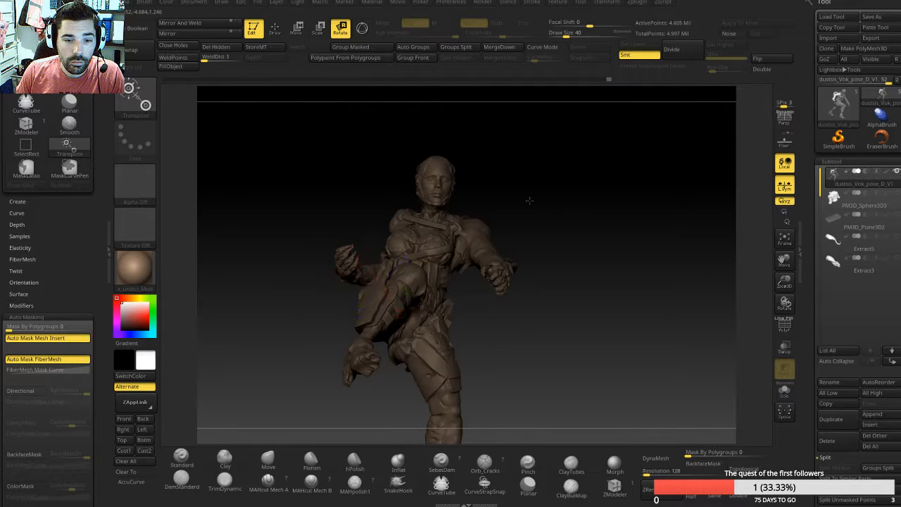
pyautogui.moveTo(530, 201)
pyautogui.mouseDown()
pyautogui.moveTo(501, 209)
pyautogui.moveTo(520, 225)
pyautogui.moveTo(490, 223)
pyautogui.moveTo(464, 237)
pyautogui.mouseUp()
pyautogui.keyDown('ctrl'); pyautogui.click(506, 224); pyautogui.keyUp('ctrl')
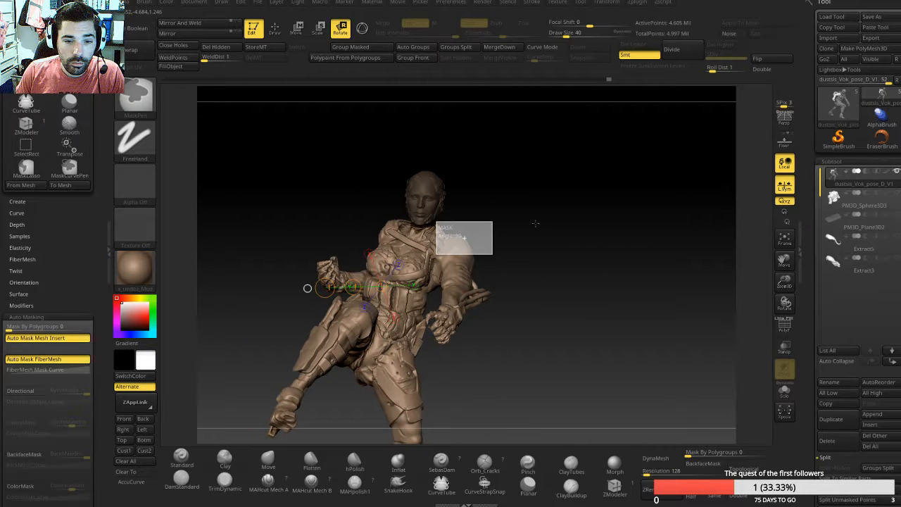
# Step: Rotate the unmasked head at the neck with Transpose Rotate so the face looks forward, checking it from several angles
pyautogui.moveTo(540, 226)
pyautogui.mouseDown()
pyautogui.moveTo(497, 249)
pyautogui.moveTo(468, 245)
pyautogui.moveTo(533, 238)
pyautogui.moveTo(543, 212)
pyautogui.mouseUp()
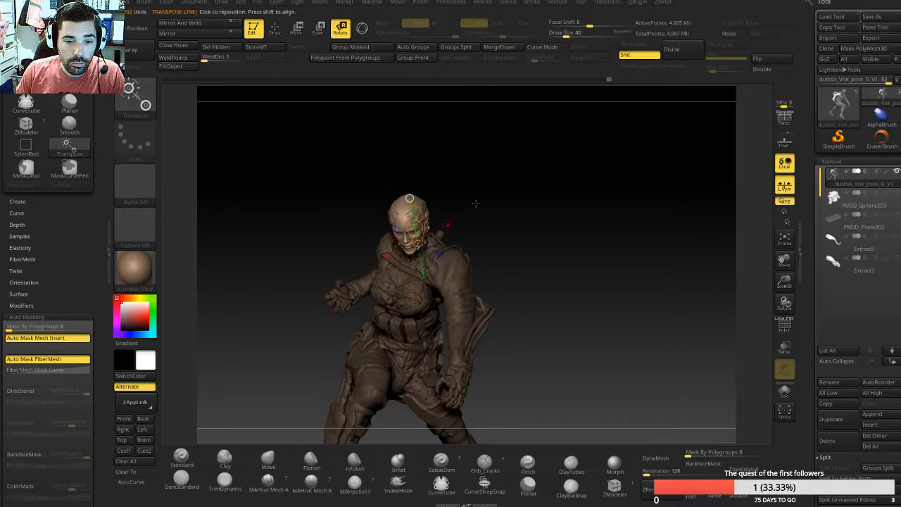
pyautogui.moveTo(478, 202); pyautogui.dragTo(390, 202)
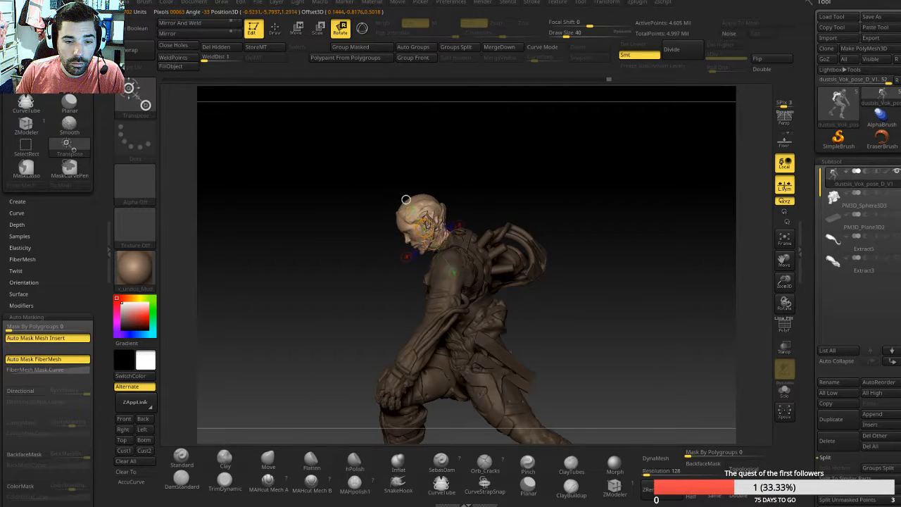
pyautogui.moveTo(498, 197); pyautogui.dragTo(544, 195)
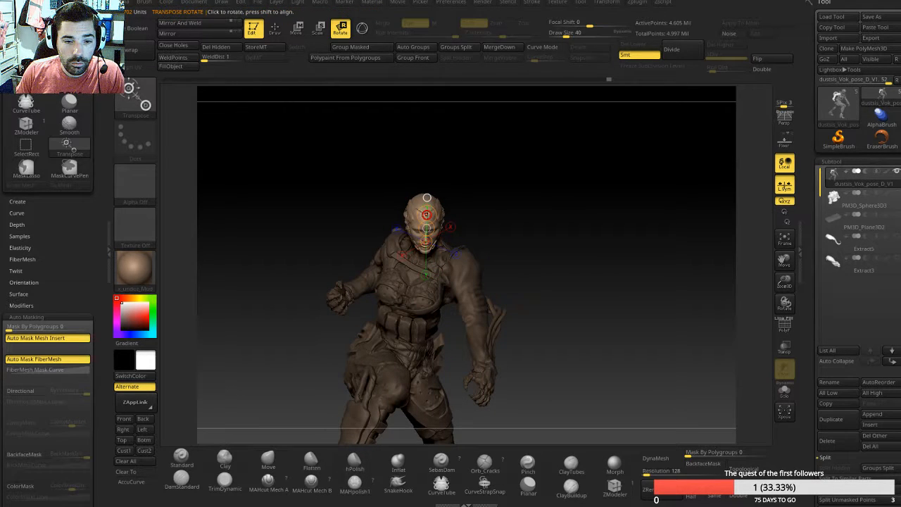
pyautogui.moveTo(434, 229); pyautogui.dragTo(435, 229)
pyautogui.moveTo(533, 207); pyautogui.dragTo(521, 210)
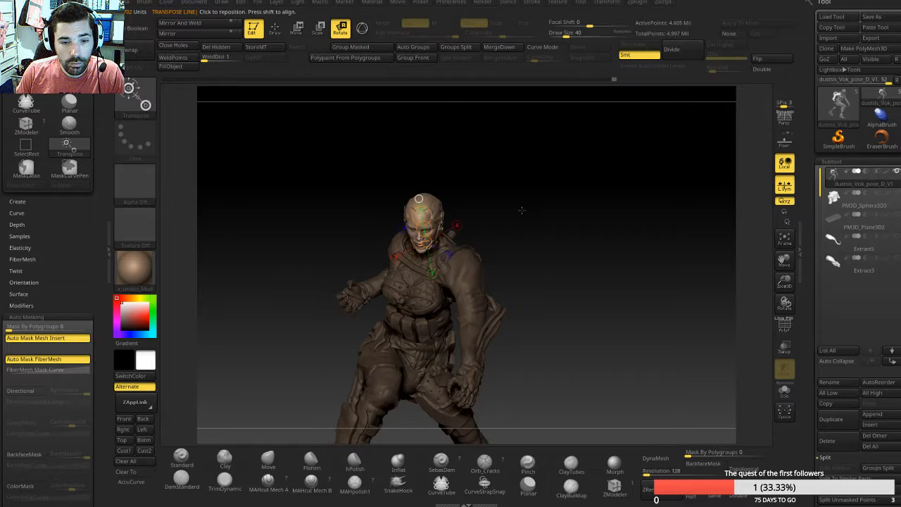
pyautogui.moveTo(425, 228); pyautogui.dragTo(424, 229)
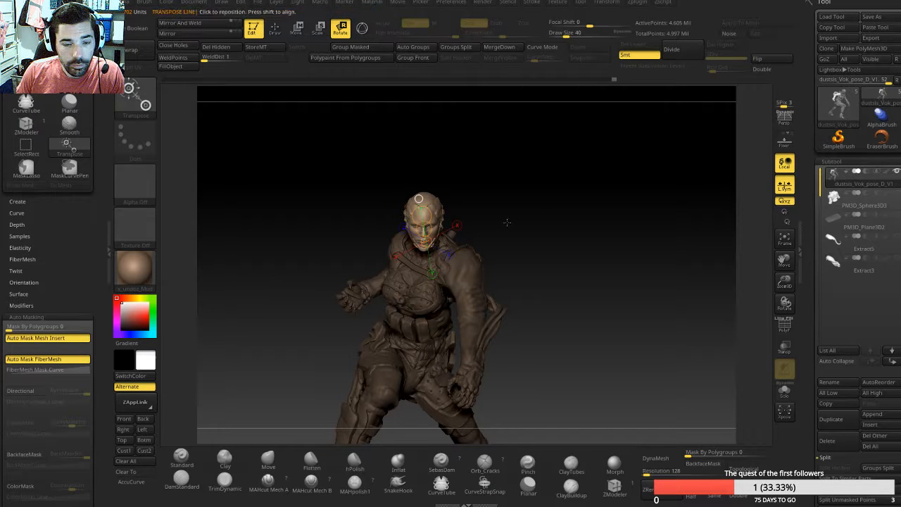
pyautogui.keyDown('alt'); pyautogui.moveTo(539, 241); pyautogui.dragTo(565, 245); pyautogui.keyUp('alt')
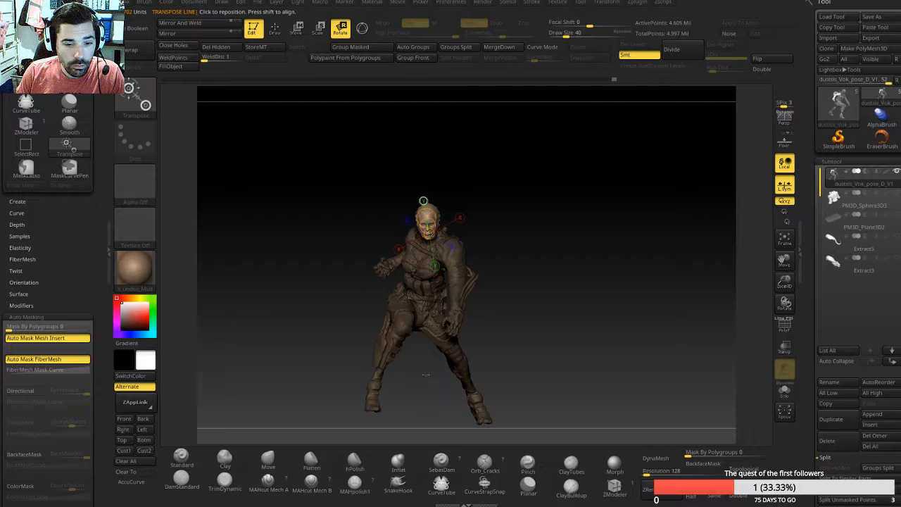
pyautogui.moveTo(427, 377); pyautogui.dragTo(425, 392)
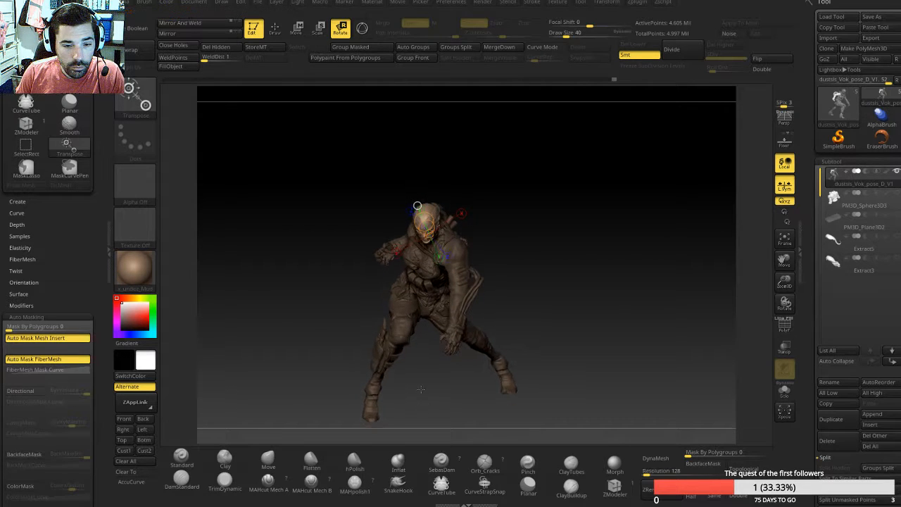
# Step: Clear the mask and switch to the Move brush with a draw size of 71
pyautogui.keyDown('ctrl'); pyautogui.click(425, 391); pyautogui.keyUp('ctrl')
pyautogui.press('q')
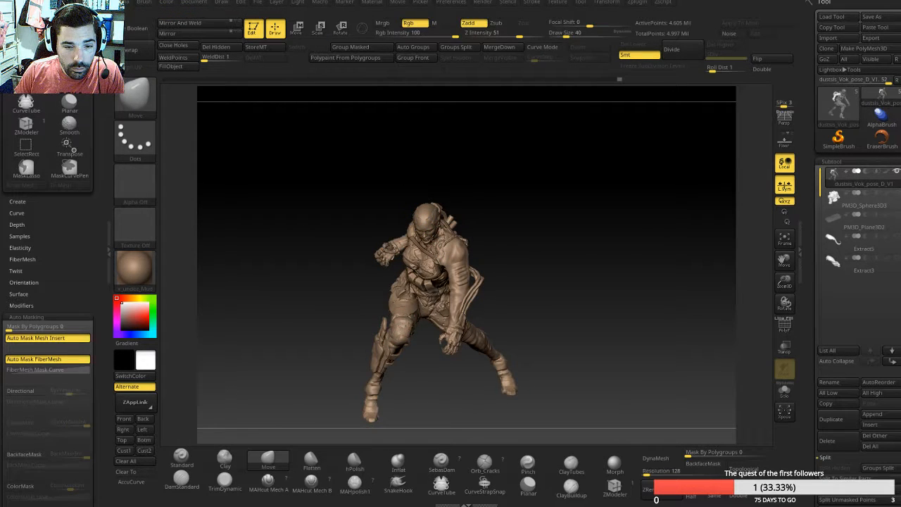
pyautogui.press(']')
pyautogui.press(']')
pyautogui.press(']')
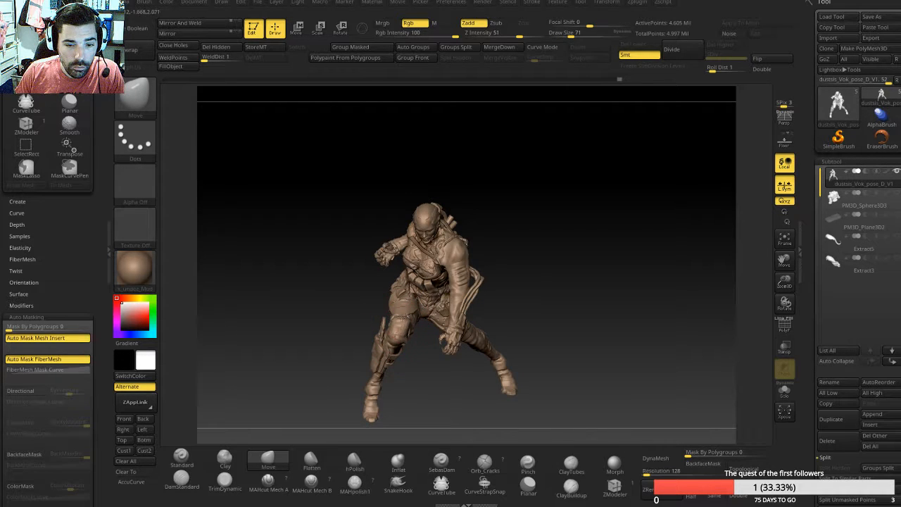
pyautogui.press('ctrl')
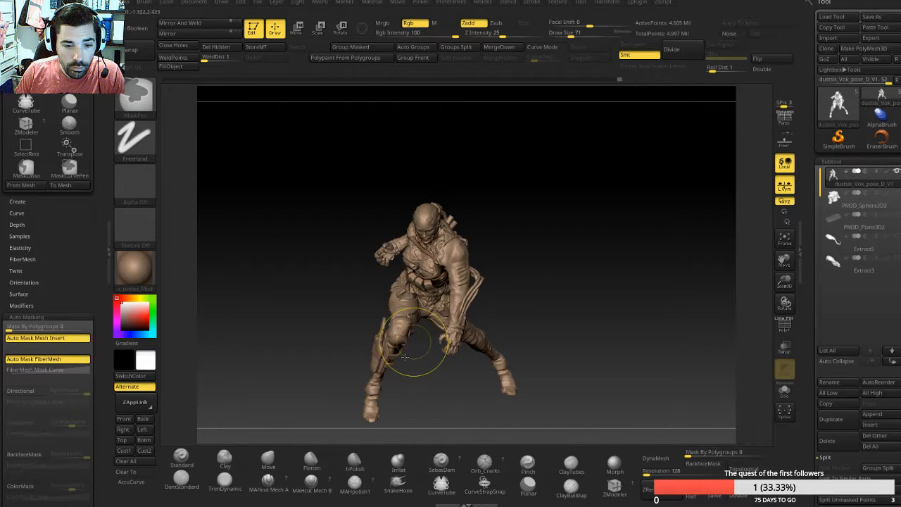
# Step: Mask the whole right leg with the MaskLasso brush and invert the mask so only that leg is free
pyautogui.moveTo(412, 374)
pyautogui.mouseDown()
pyautogui.moveTo(411, 392)
pyautogui.moveTo(418, 361)
pyautogui.mouseUp()
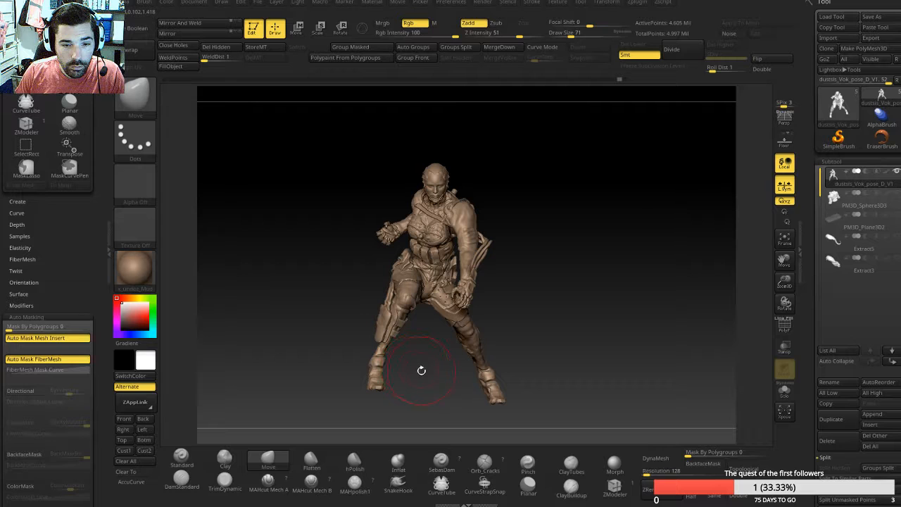
pyautogui.moveTo(421, 370)
pyautogui.mouseDown()
pyautogui.moveTo(471, 376)
pyautogui.moveTo(418, 374)
pyautogui.moveTo(415, 364)
pyautogui.moveTo(422, 404)
pyautogui.mouseUp()
pyautogui.keyDown('ctrl'); pyautogui.moveTo(421, 348); pyautogui.dragTo(347, 386); pyautogui.keyUp('ctrl')
pyautogui.click(136, 95)
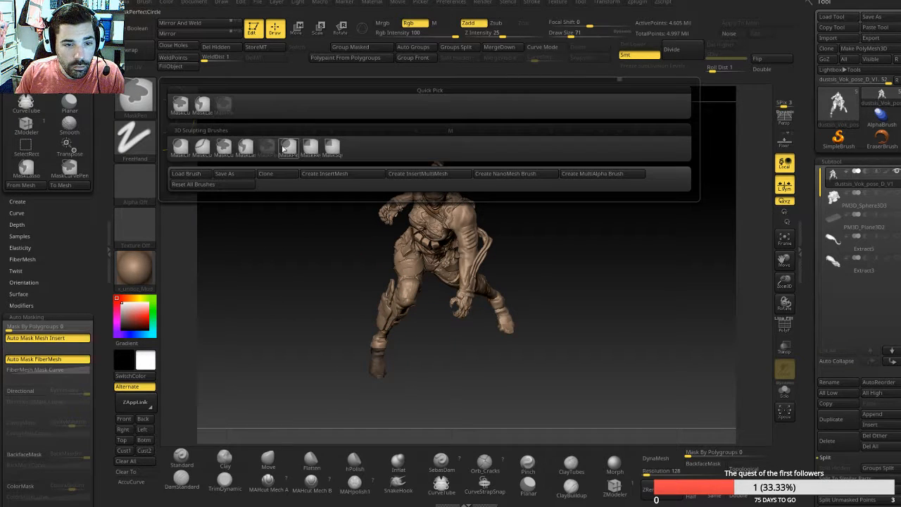
pyautogui.click(245, 146)
pyautogui.moveTo(345, 364)
pyautogui.keyDown('ctrl'); pyautogui.mouseDown()
pyautogui.moveTo(414, 380)
pyautogui.moveTo(421, 278)
pyautogui.moveTo(403, 243)
pyautogui.moveTo(381, 254)
pyautogui.mouseUp(); pyautogui.keyUp('ctrl')
pyautogui.moveTo(342, 279)
pyautogui.mouseDown()
pyautogui.moveTo(354, 249)
pyautogui.moveTo(422, 225)
pyautogui.mouseUp()
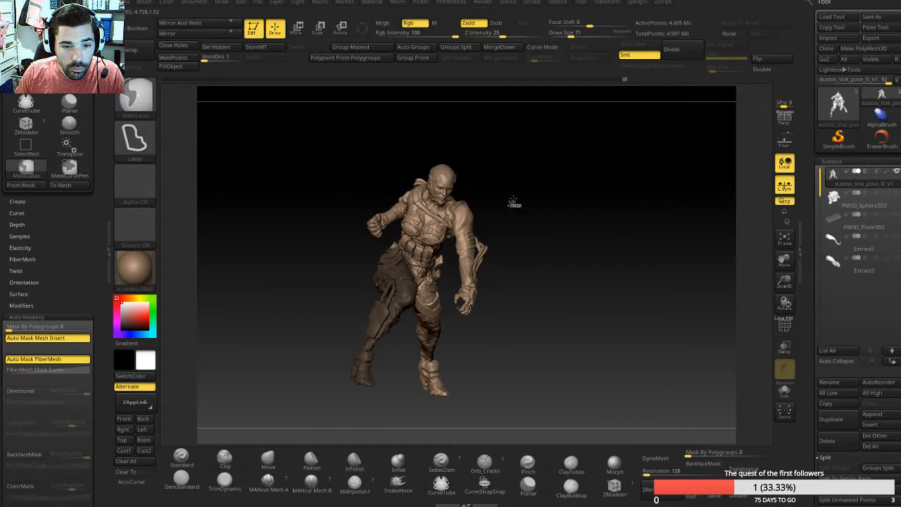
pyautogui.moveTo(512, 202)
pyautogui.keyDown('ctrl'); pyautogui.mouseDown()
pyautogui.moveTo(437, 262)
pyautogui.moveTo(388, 211)
pyautogui.moveTo(551, 233)
pyautogui.mouseUp(); pyautogui.keyUp('ctrl')
pyautogui.keyDown('ctrl'); pyautogui.click(552, 244); pyautogui.keyUp('ctrl')
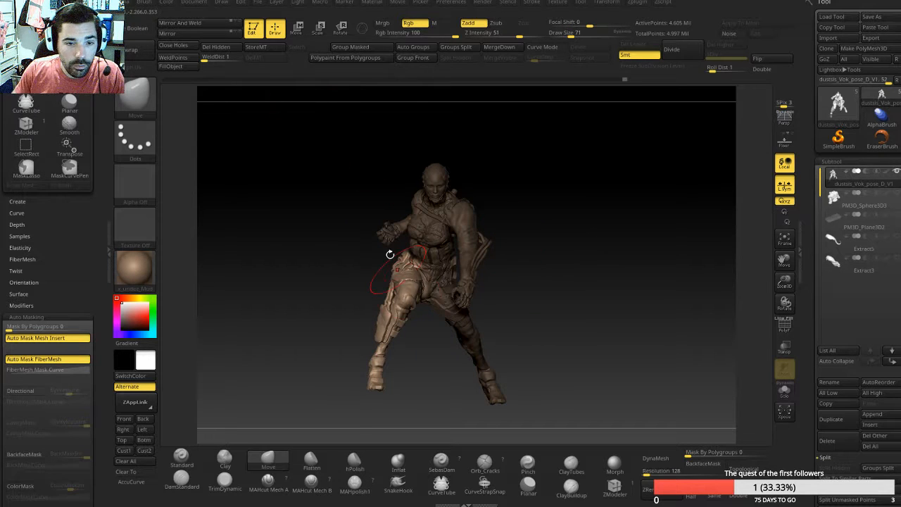
pyautogui.moveTo(508, 312)
pyautogui.keyDown('ctrl'); pyautogui.mouseDown()
pyautogui.moveTo(493, 325)
pyautogui.moveTo(418, 325)
pyautogui.moveTo(407, 256)
pyautogui.moveTo(521, 252)
pyautogui.mouseUp(); pyautogui.keyUp('ctrl')
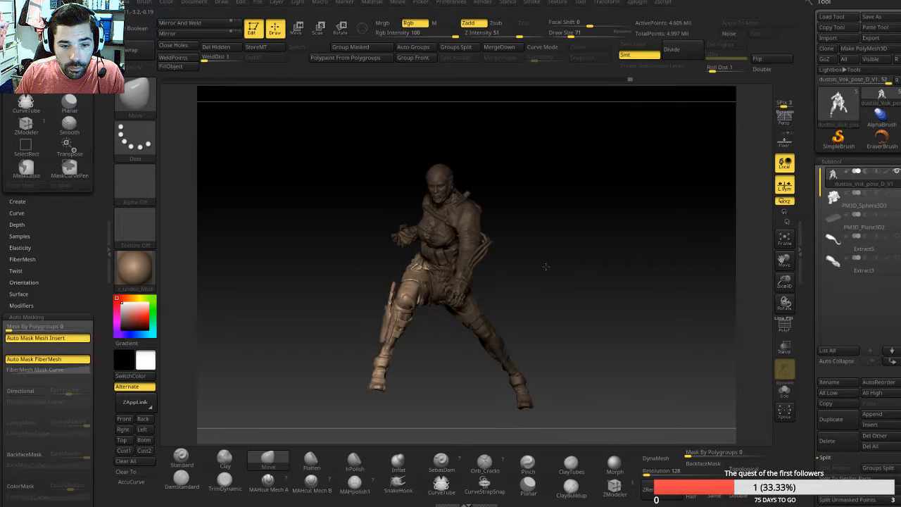
# Step: Swing the right leg outward at the hip using a short Transpose Rotate line along the upper thigh
pyautogui.click(341, 28)
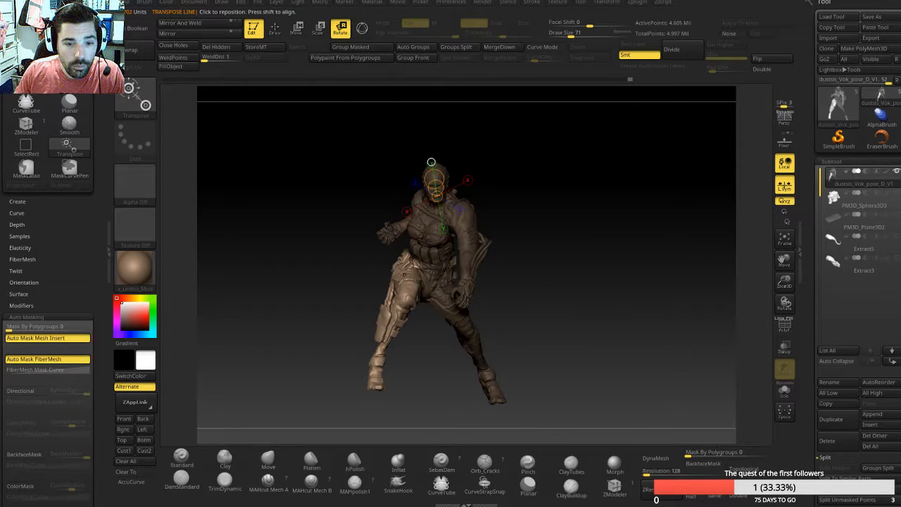
pyautogui.moveTo(408, 266)
pyautogui.mouseDown()
pyautogui.moveTo(411, 289)
pyautogui.moveTo(408, 281)
pyautogui.mouseUp()
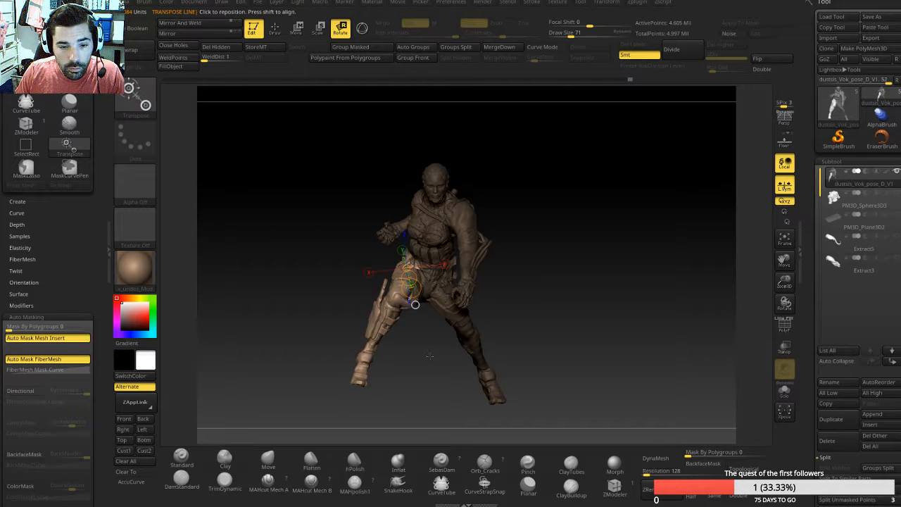
pyautogui.moveTo(420, 336)
pyautogui.mouseDown()
pyautogui.moveTo(313, 290)
pyautogui.moveTo(361, 314)
pyautogui.moveTo(410, 321)
pyautogui.moveTo(413, 297)
pyautogui.moveTo(401, 276)
pyautogui.moveTo(361, 253)
pyautogui.mouseUp()
pyautogui.hotkey('ctrl', 'z')
pyautogui.moveTo(402, 326); pyautogui.dragTo(476, 336)
pyautogui.moveTo(424, 283); pyautogui.dragTo(415, 284)
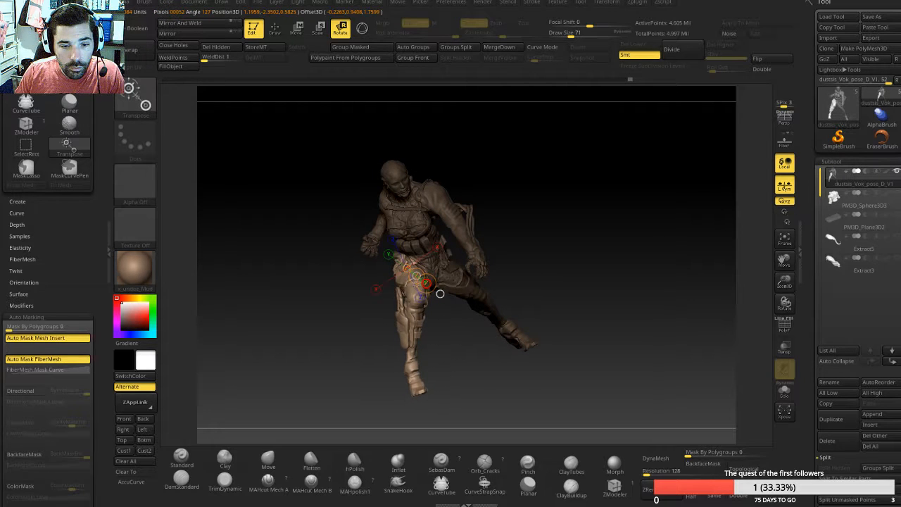
pyautogui.keyDown('shift'); pyautogui.moveTo(549, 266); pyautogui.dragTo(549, 268); pyautogui.keyUp('shift')
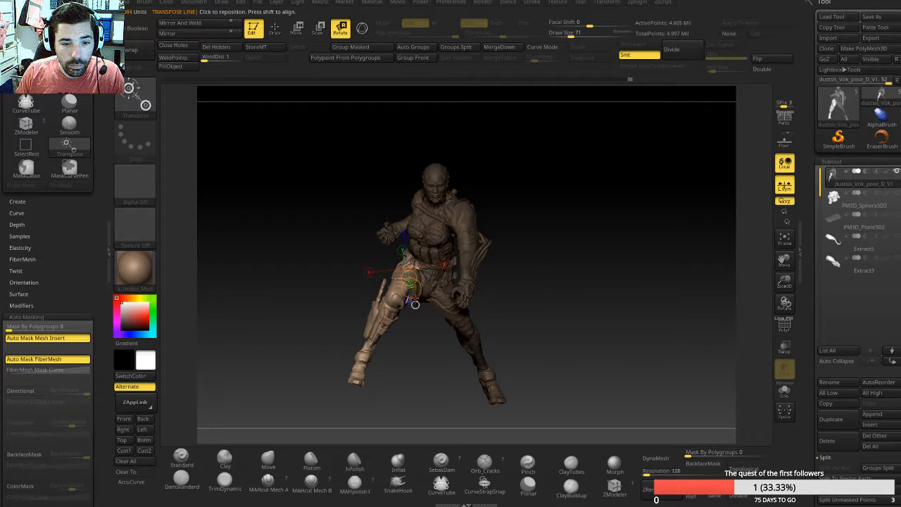
# Step: Adjust the right leg's rotation from the side with a Transpose Rotate line running from hip to knee
pyautogui.moveTo(414, 363); pyautogui.dragTo(526, 360)
pyautogui.moveTo(418, 288); pyautogui.dragTo(430, 306)
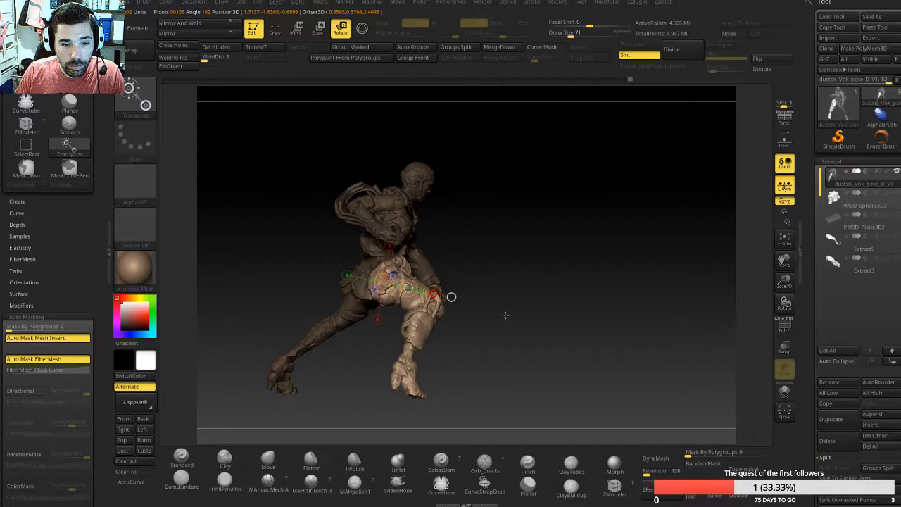
pyautogui.moveTo(532, 345); pyautogui.dragTo(485, 343)
pyautogui.moveTo(384, 373); pyautogui.dragTo(528, 337)
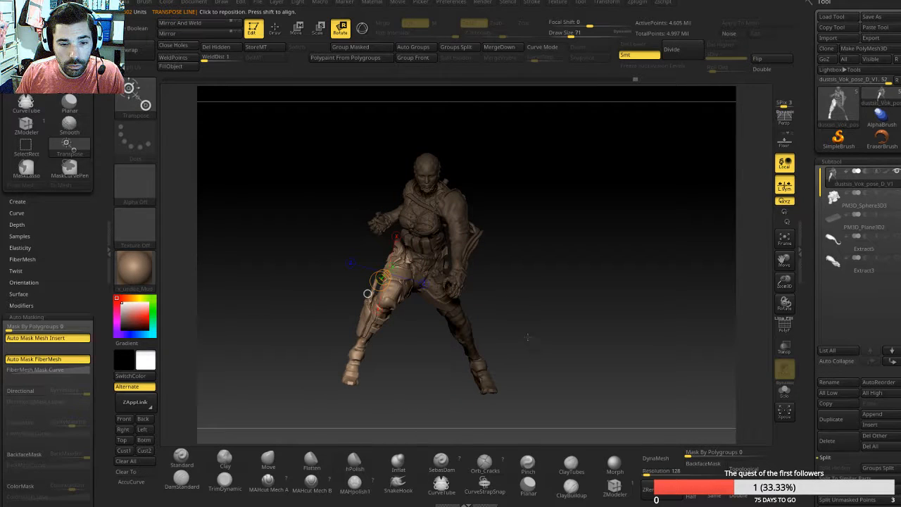
# Step: Mask everything except the right foot and place a Transpose Rotate line from the ankle down through the foot
pyautogui.moveTo(383, 389)
pyautogui.keyDown('ctrl'); pyautogui.mouseDown()
pyautogui.moveTo(345, 351)
pyautogui.moveTo(378, 411)
pyautogui.moveTo(379, 394)
pyautogui.mouseUp(); pyautogui.keyUp('ctrl')
pyautogui.keyDown('ctrl'); pyautogui.click(375, 376); pyautogui.keyUp('ctrl')
pyautogui.moveTo(354, 357)
pyautogui.mouseDown()
pyautogui.moveTo(353, 381)
pyautogui.moveTo(422, 392)
pyautogui.moveTo(514, 392)
pyautogui.mouseUp()
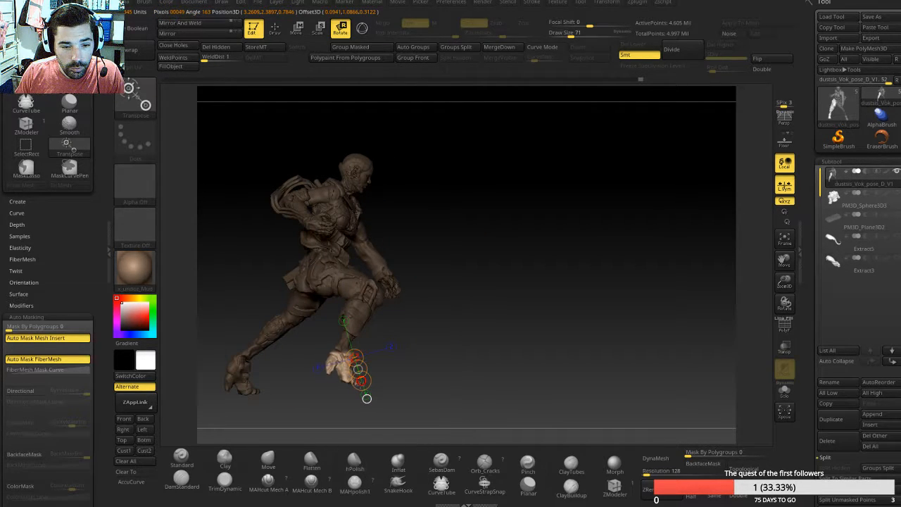
# Step: Refine the lasso mask on the right foot so only the toes stay free, with a Transpose line across them
pyautogui.press('ctrl')
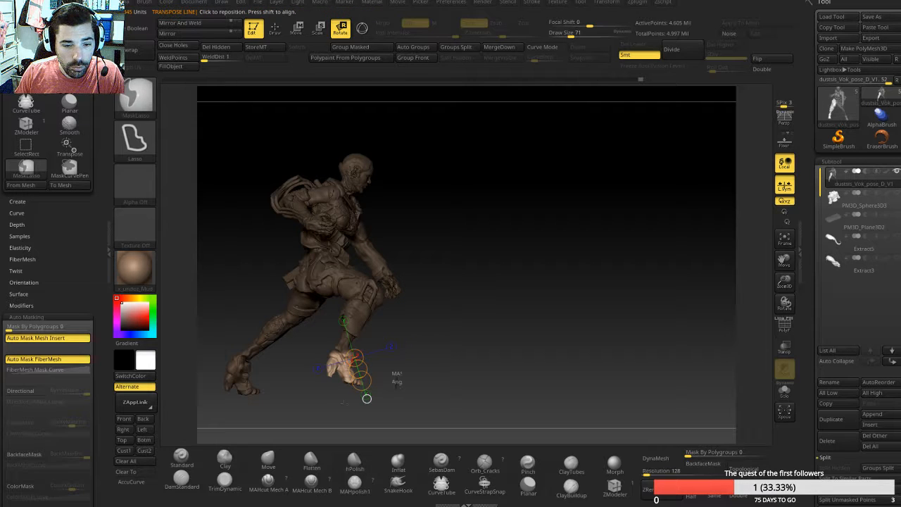
pyautogui.moveTo(396, 386)
pyautogui.keyDown('ctrl'); pyautogui.keyDown('alt'); pyautogui.mouseDown()
pyautogui.moveTo(337, 347)
pyautogui.moveTo(397, 367)
pyautogui.mouseUp(); pyautogui.keyUp('alt'); pyautogui.keyUp('ctrl')
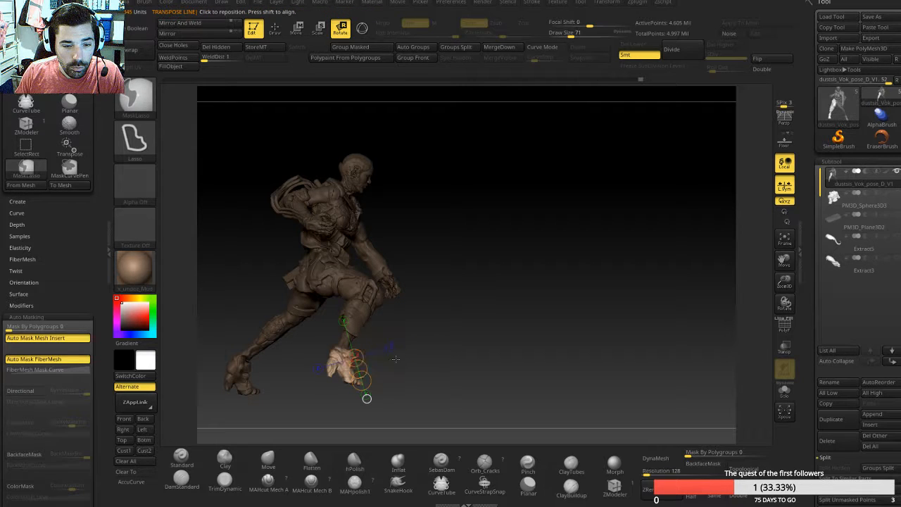
pyautogui.moveTo(339, 354)
pyautogui.mouseDown()
pyautogui.moveTo(344, 377)
pyautogui.moveTo(385, 385)
pyautogui.moveTo(346, 395)
pyautogui.moveTo(336, 378)
pyautogui.moveTo(381, 378)
pyautogui.moveTo(352, 381)
pyautogui.moveTo(366, 393)
pyautogui.moveTo(351, 383)
pyautogui.mouseUp()
pyautogui.press('ctrl')
pyautogui.keyDown('ctrl'); pyautogui.click(382, 369); pyautogui.keyUp('ctrl')
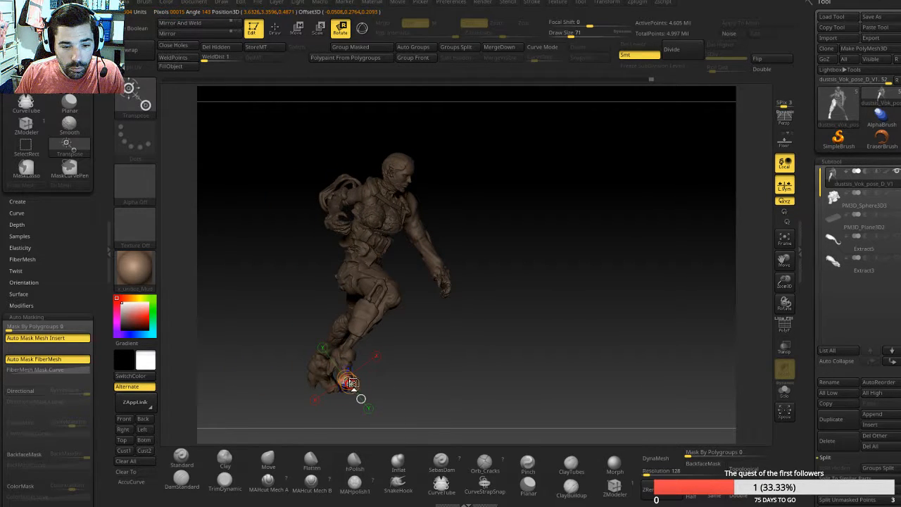